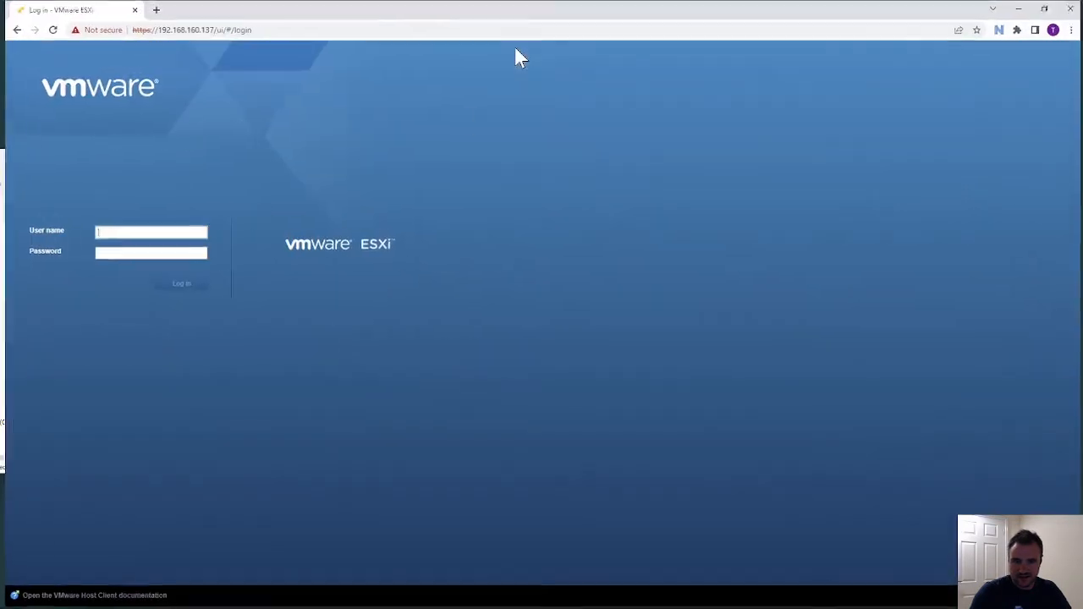
- Log in to the ESXi Host Client as root with the administrator password
text(root)
key(Tab)
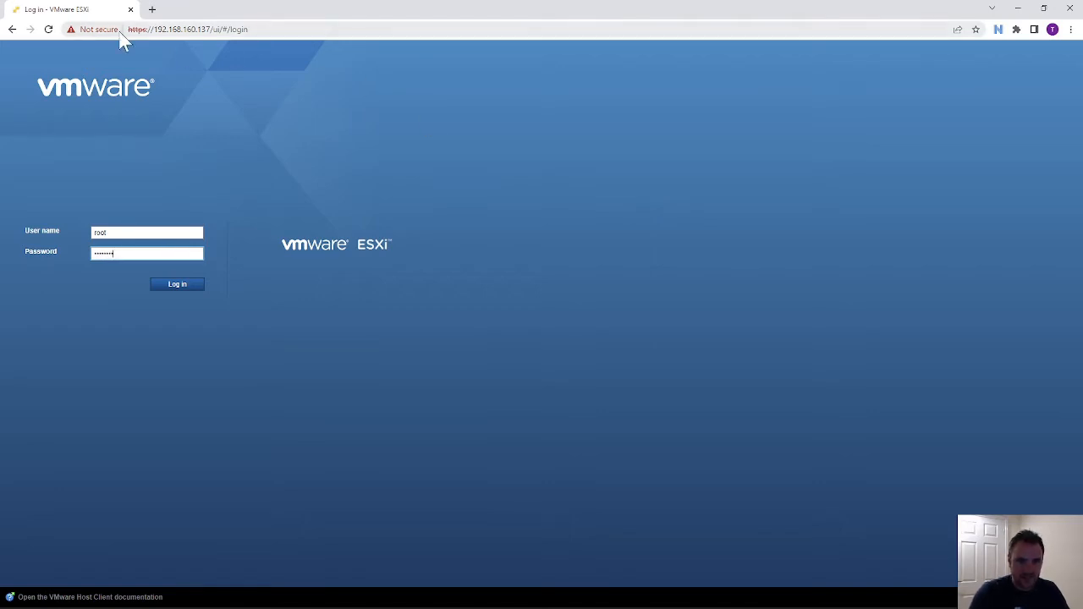
click(177, 287)
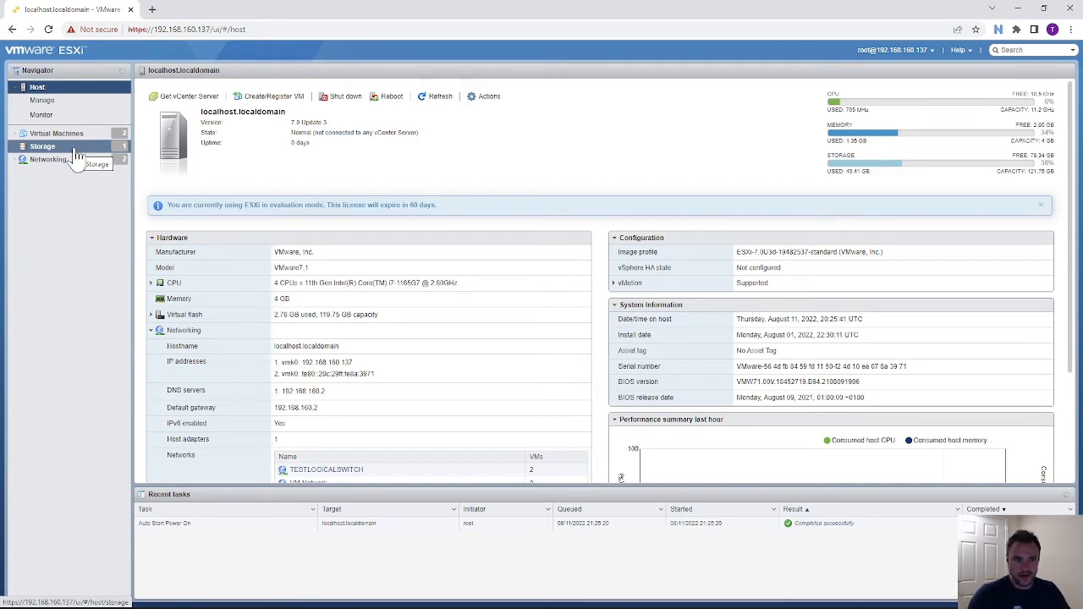
- Browse datastore1's ISO STORE folder to see the SERVER22_EVAL and ubuntu-20.04.4-desktop ISOs
click(76, 148)
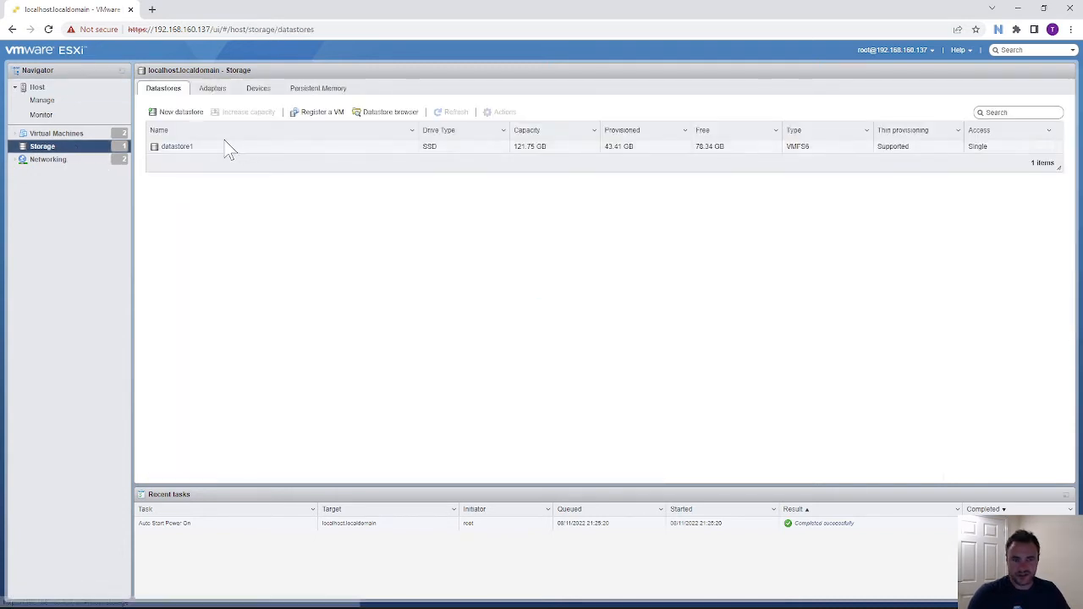
click(196, 157)
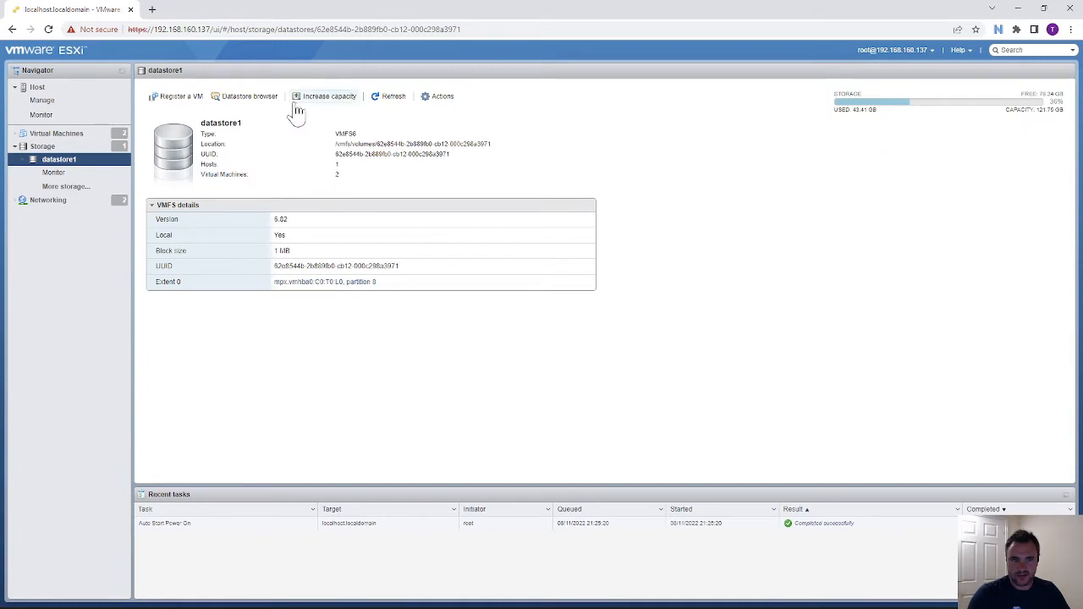
click(248, 97)
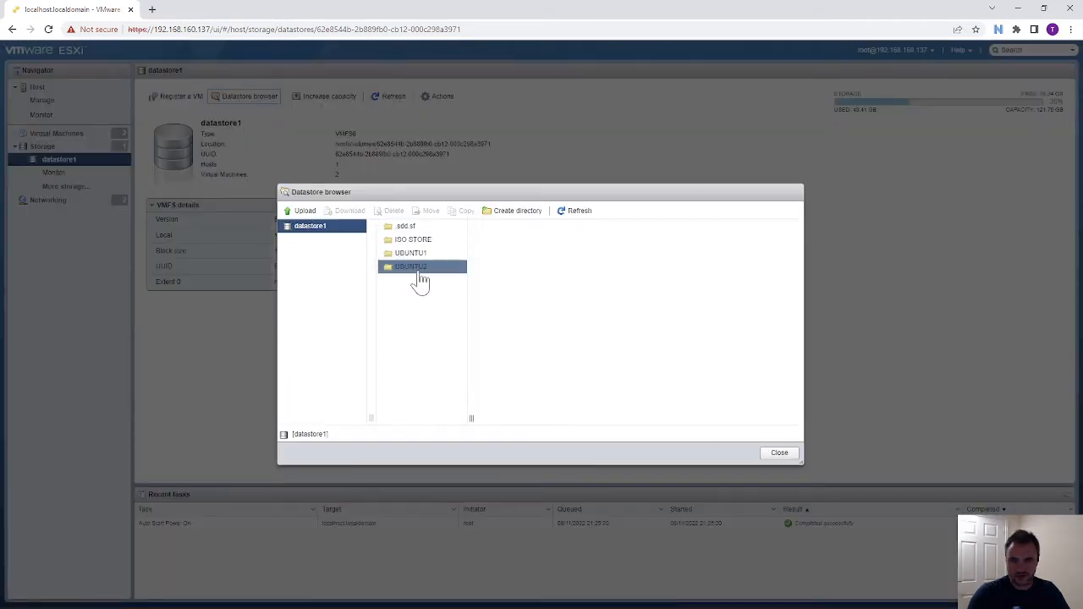
click(416, 241)
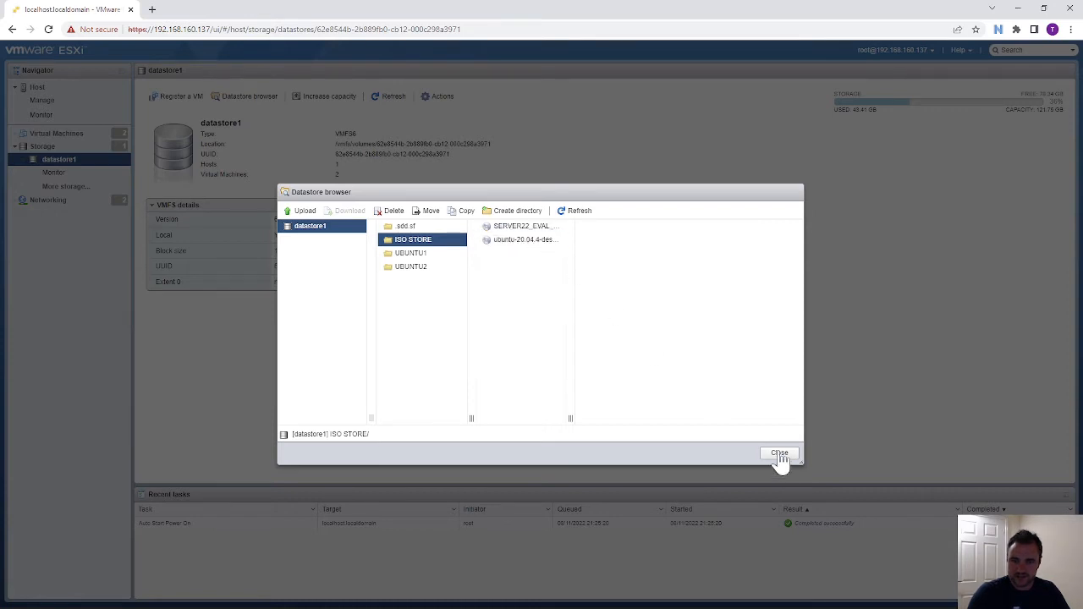
click(780, 453)
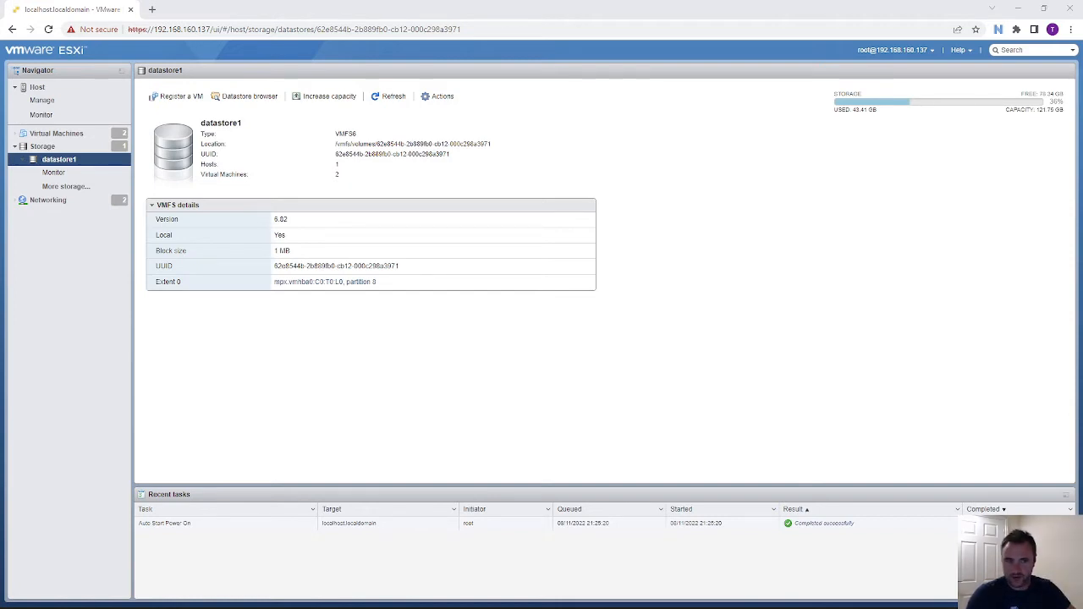
- From the Virtual Machines list, start the Create/Register VM wizard for a brand-new virtual machine
click(44, 88)
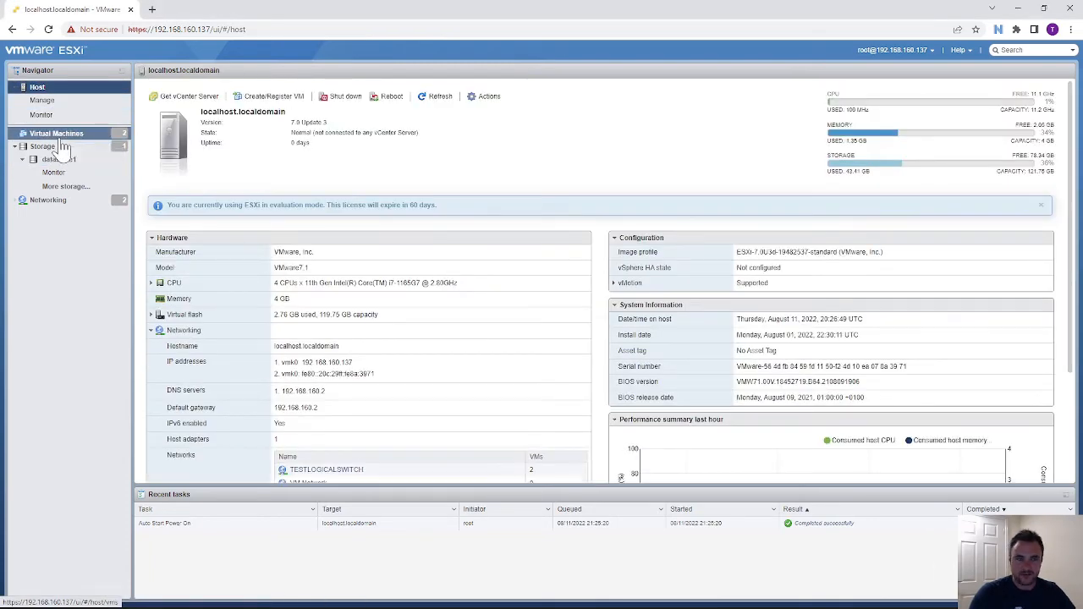
click(57, 135)
click(207, 98)
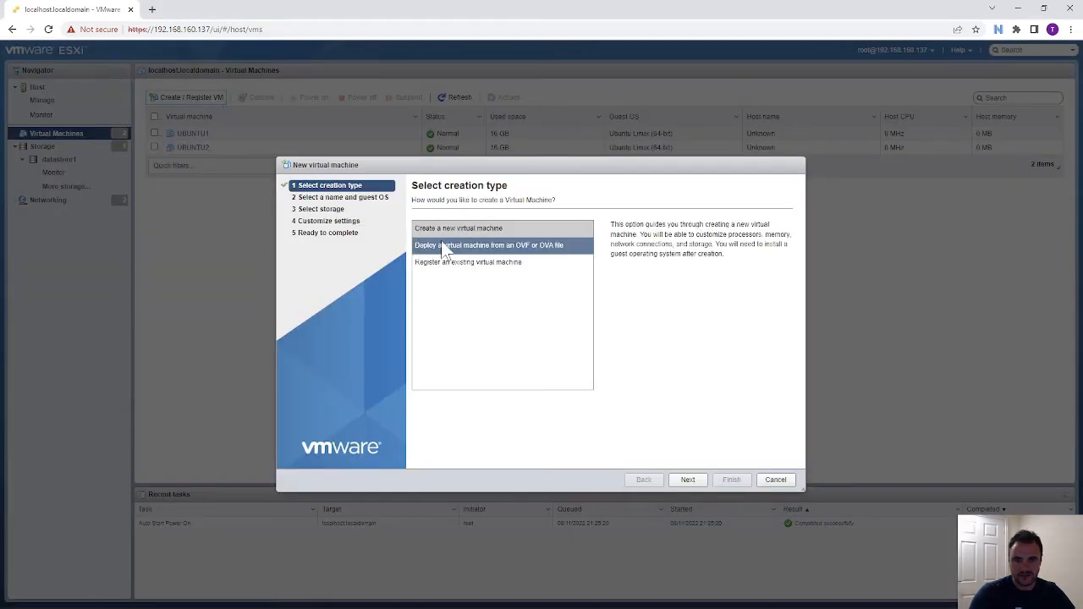
click(498, 235)
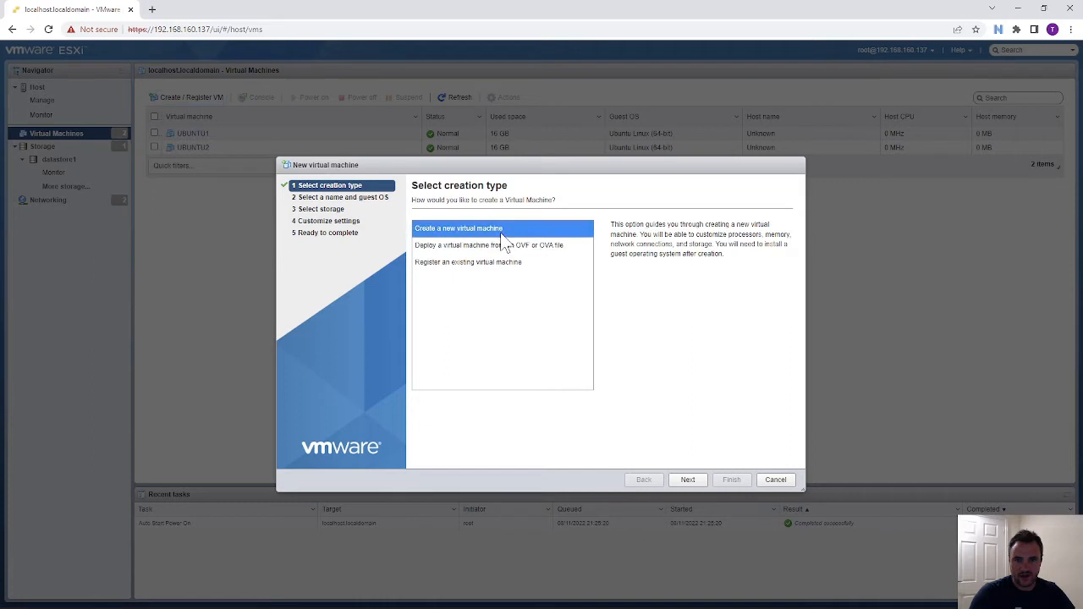
click(688, 482)
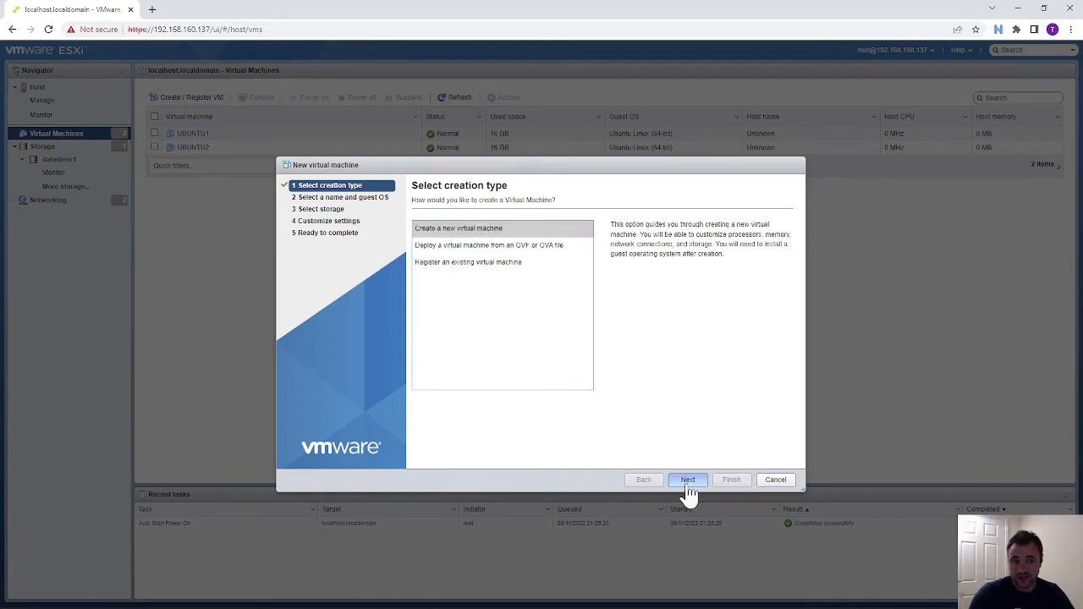
click(646, 482)
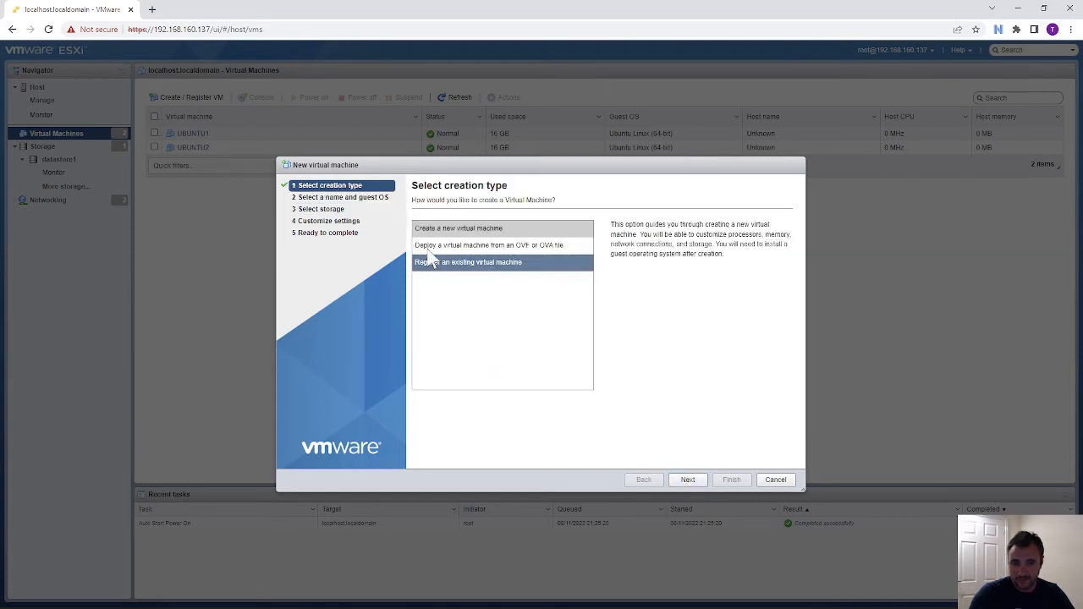
click(688, 480)
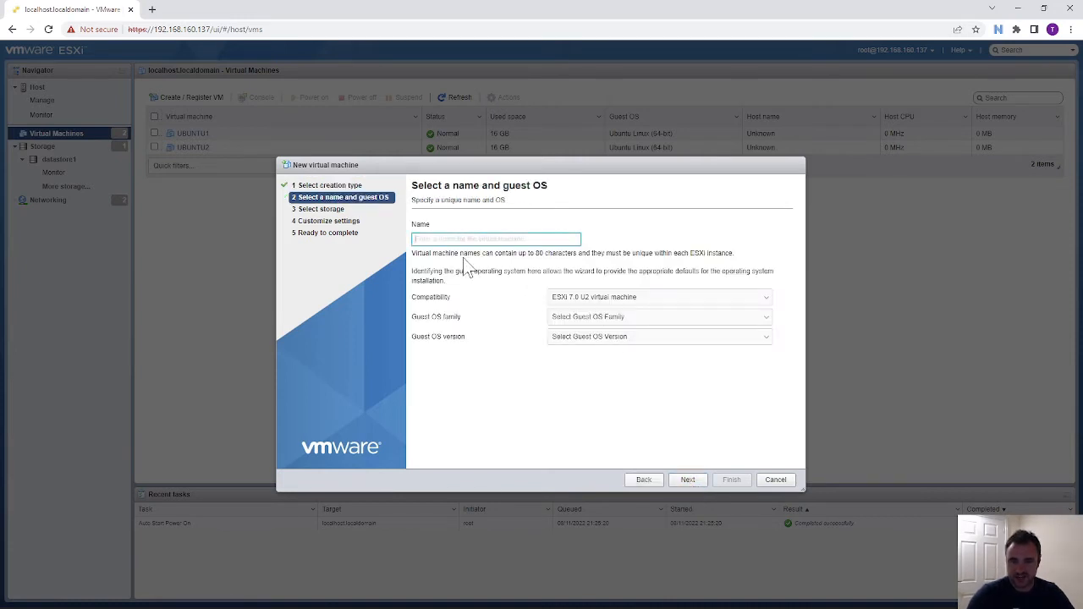
- Name the VM DC01 with guest OS Windows Server 2022 (64-bit) and Virtualization Based Security enabled
text(DC01)
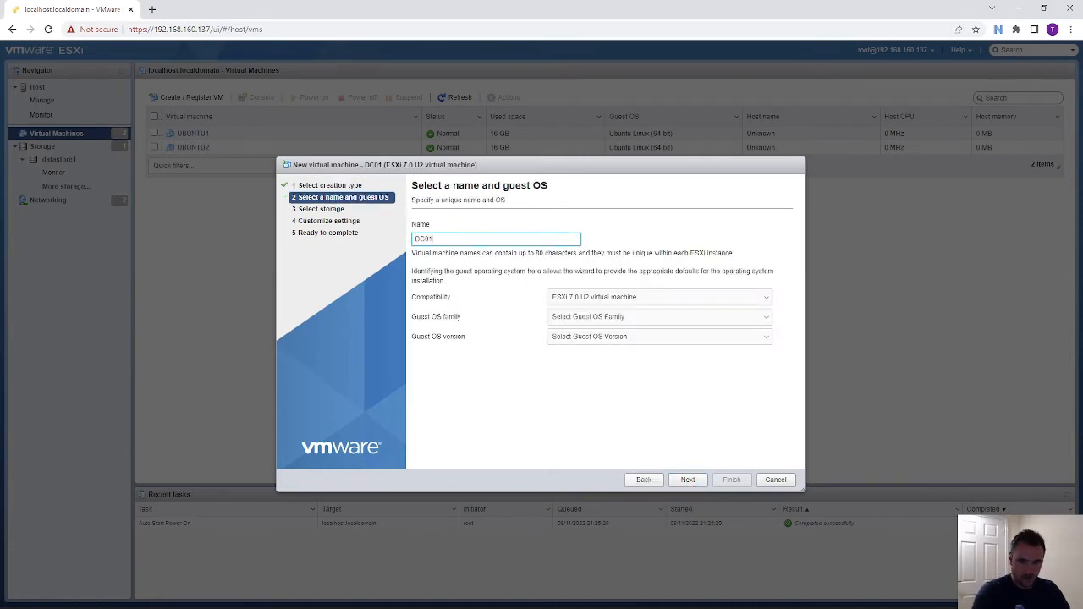
click(605, 317)
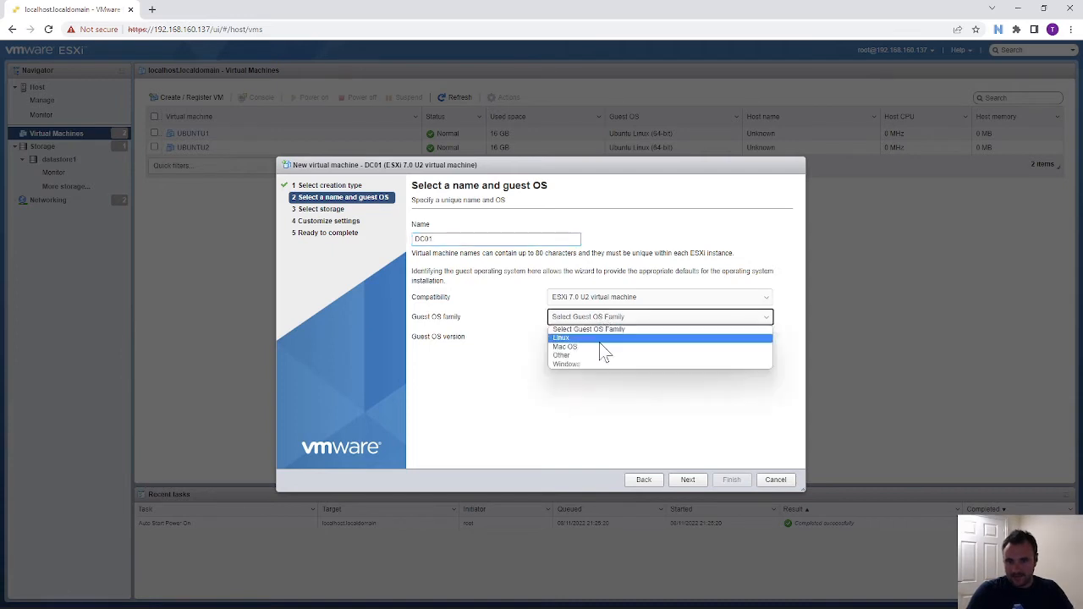
click(586, 365)
click(599, 338)
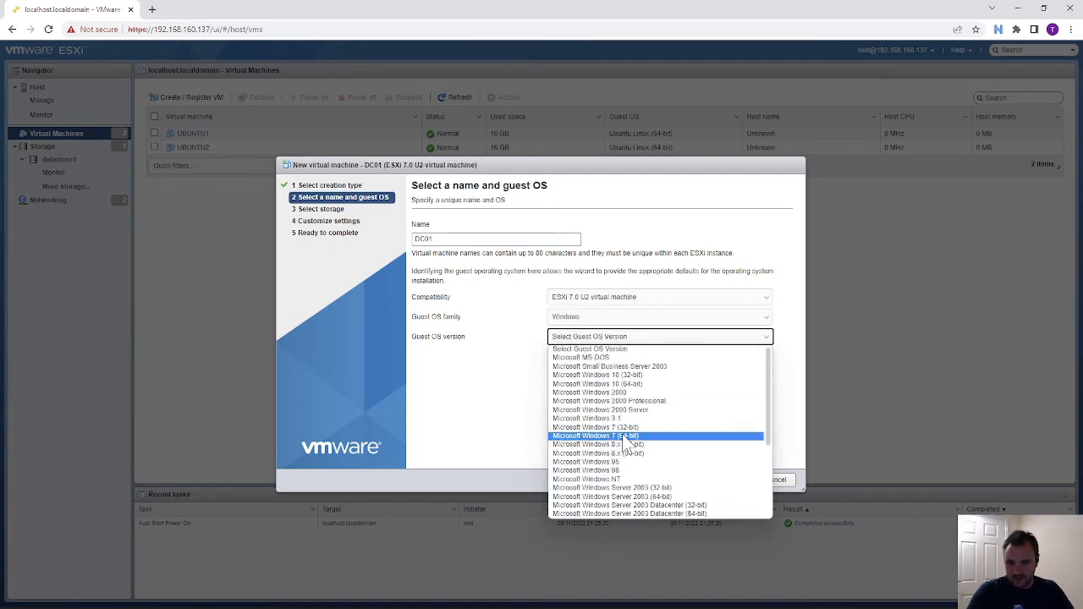
scroll(622, 440, down, 3)
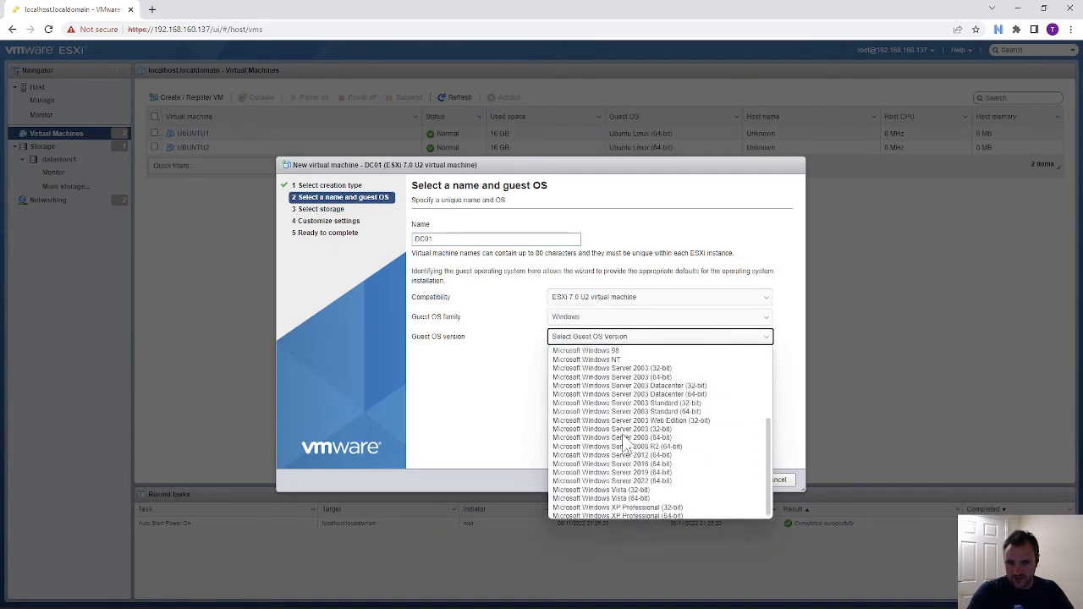
click(652, 480)
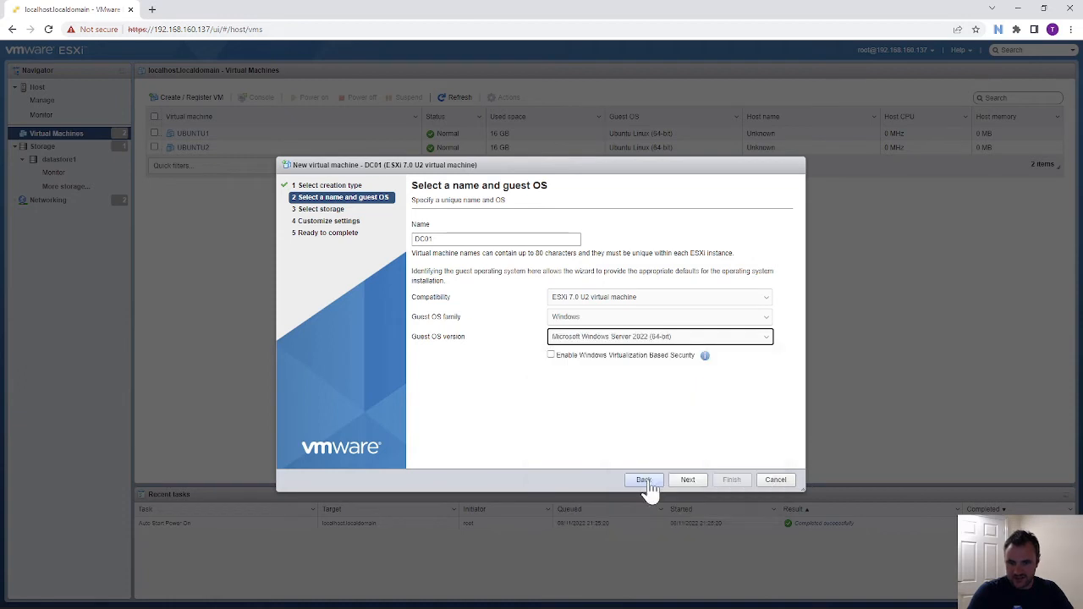
click(551, 356)
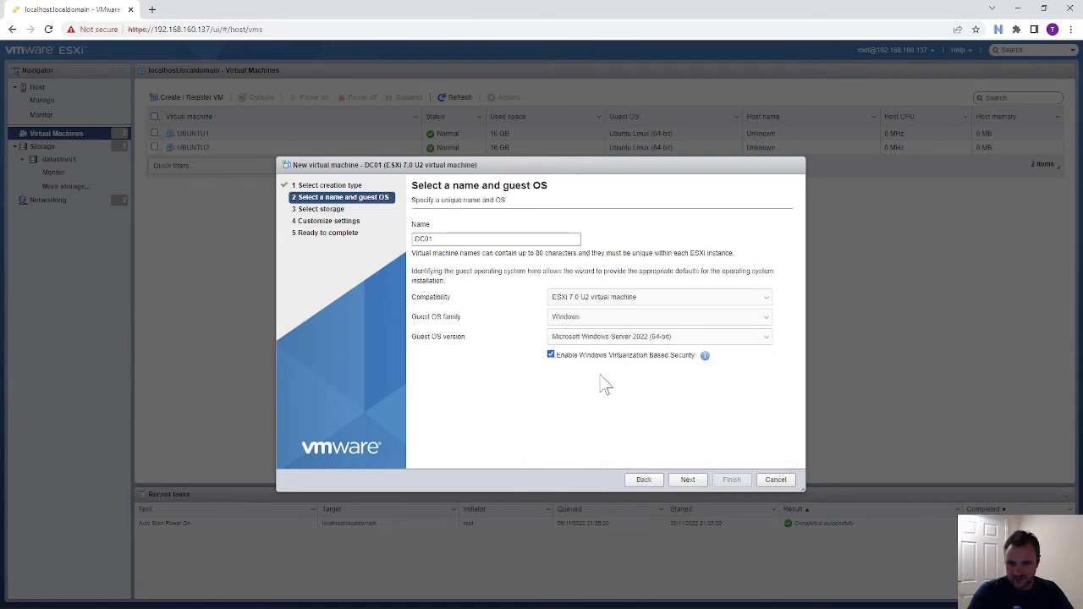
click(688, 479)
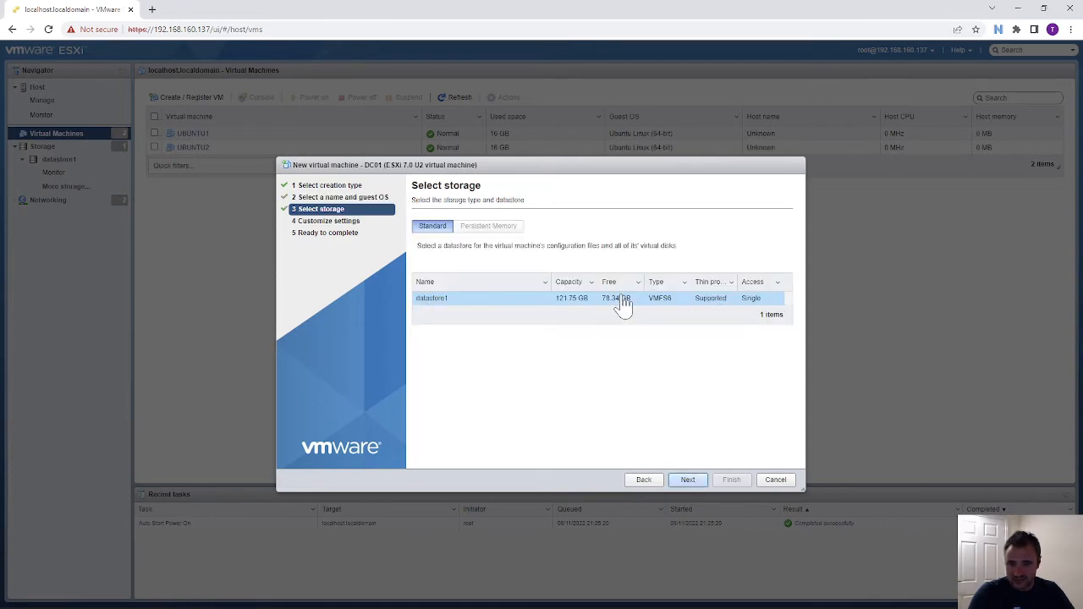
- Keep datastore1 for storage and change Hard disk 1 from 90 GB to 80 GB
click(687, 480)
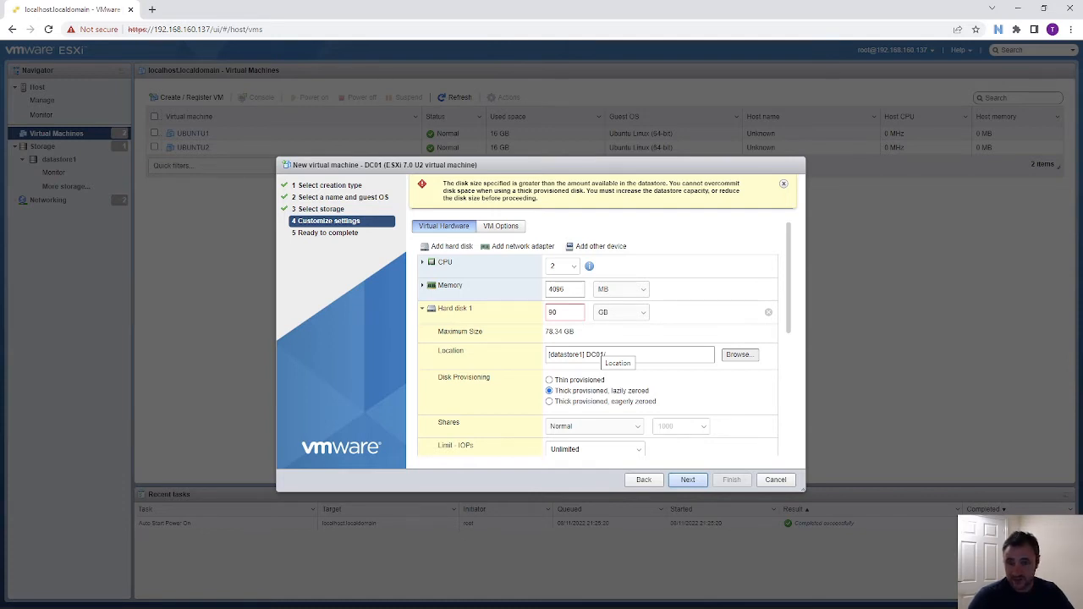
drag(560, 312, 481, 316)
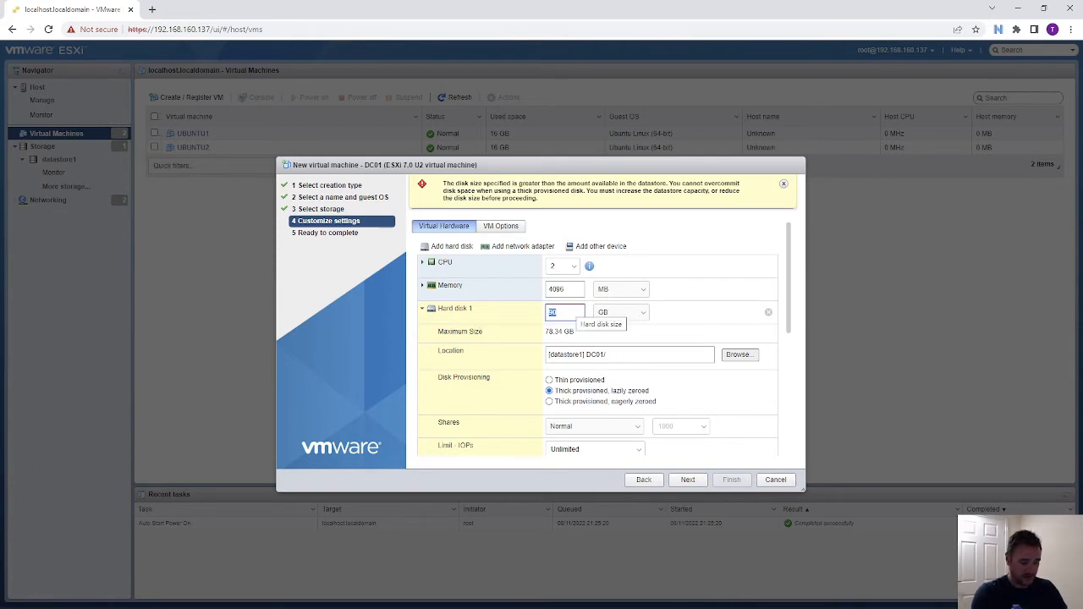
text(80)
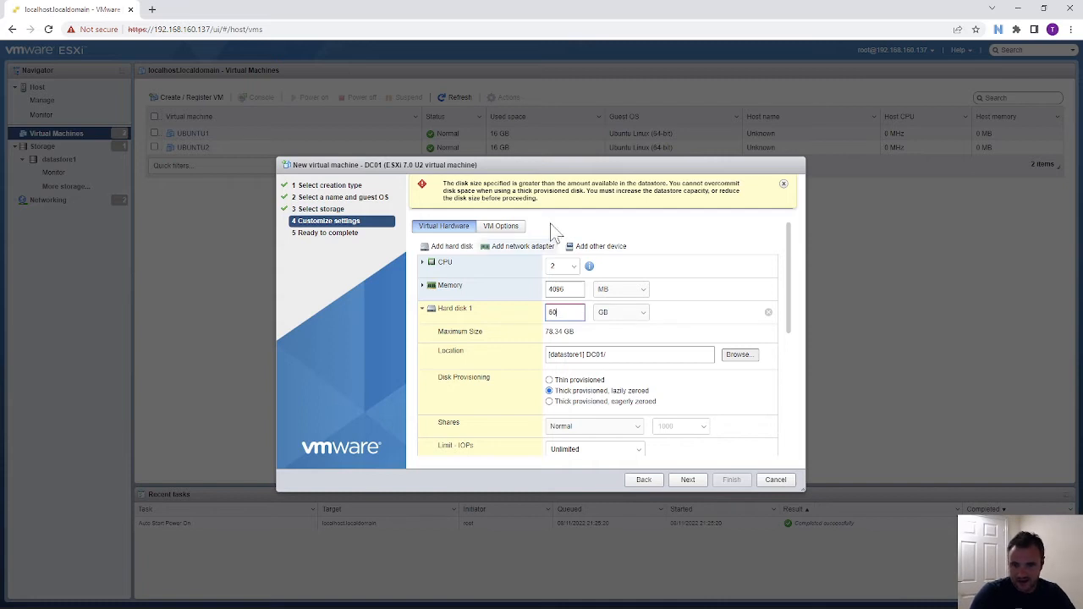
scroll(643, 408, down, 5)
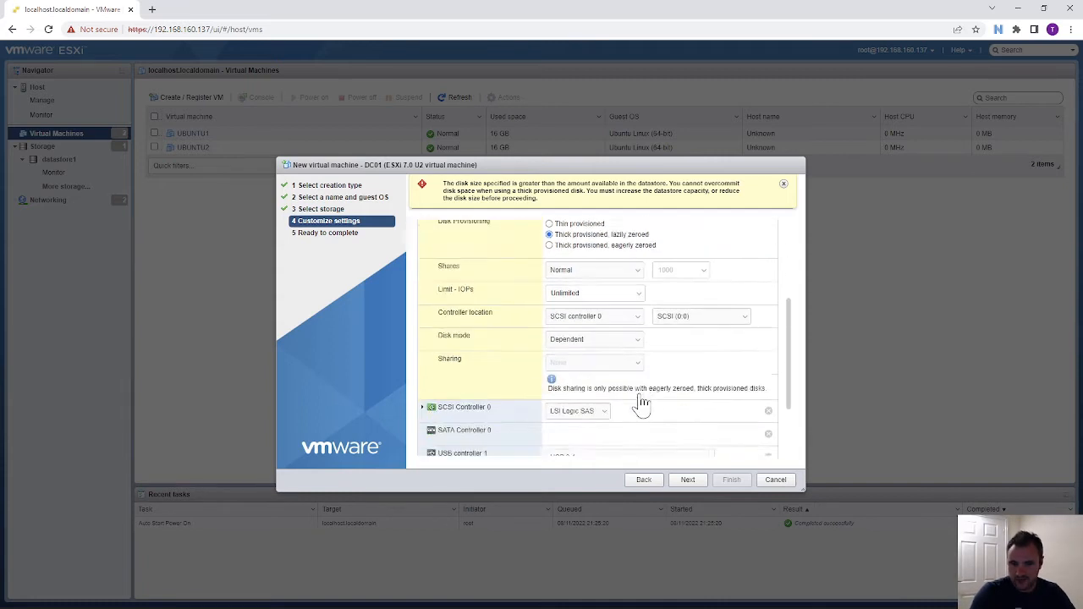
- Connect Network Adapter 1 to VM Network and set CD/DVD Drive 1 to Host device
click(630, 392)
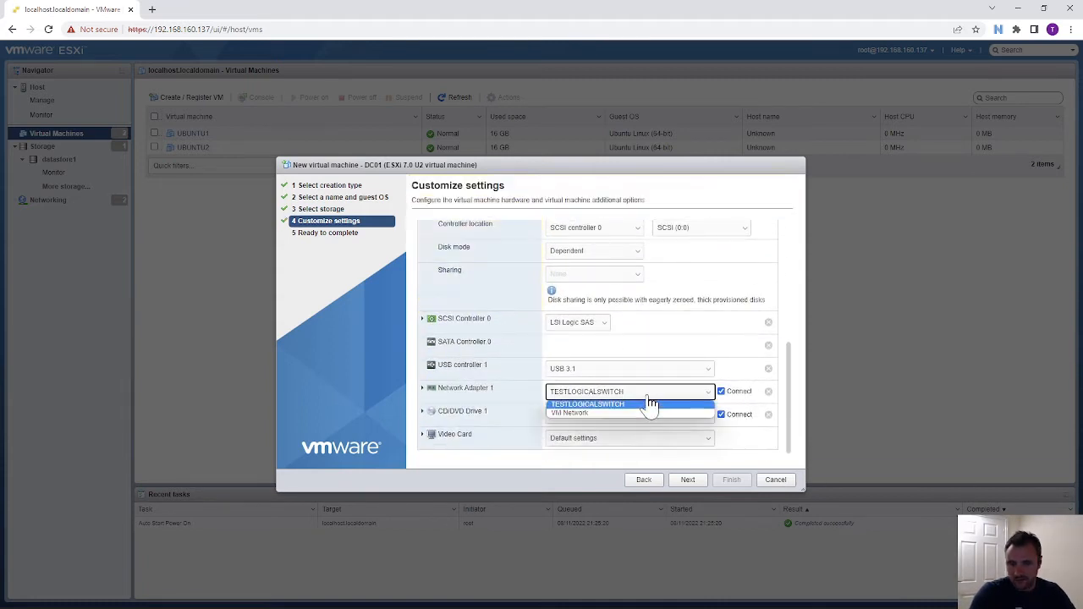
click(592, 411)
click(577, 414)
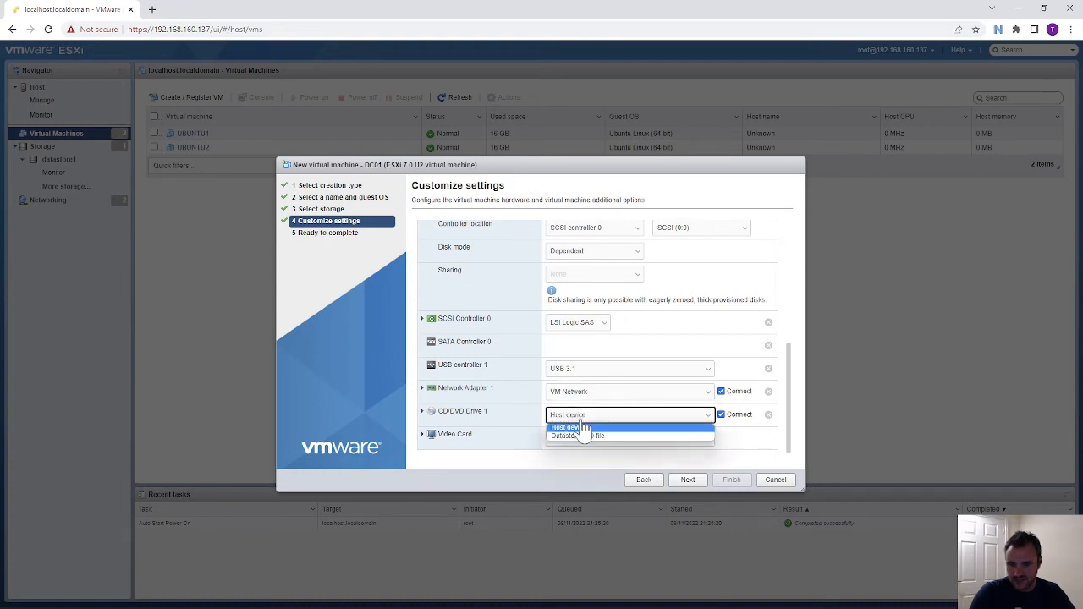
click(615, 435)
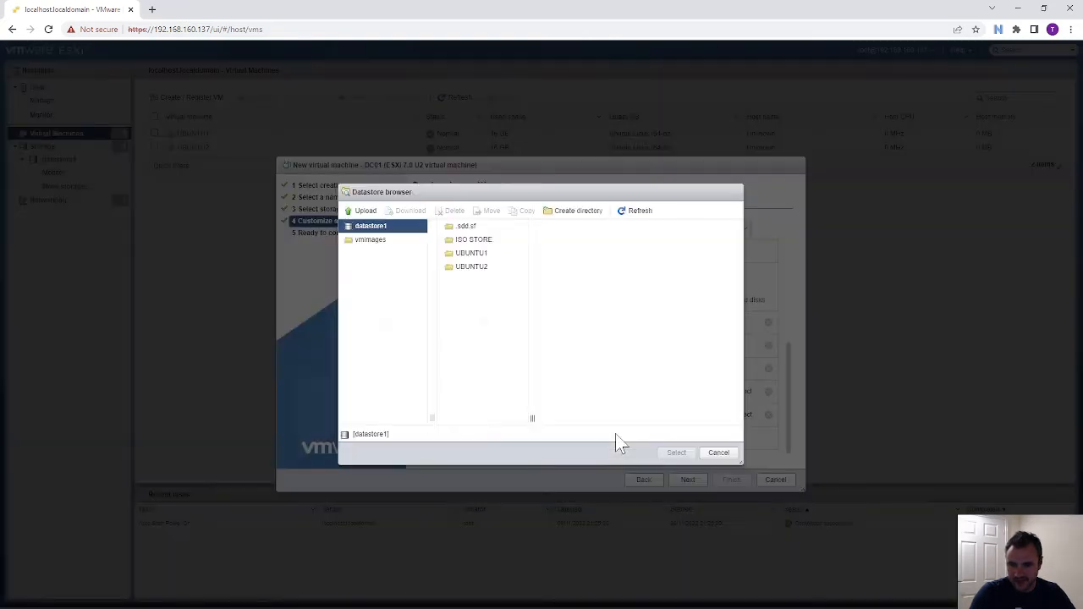
click(465, 241)
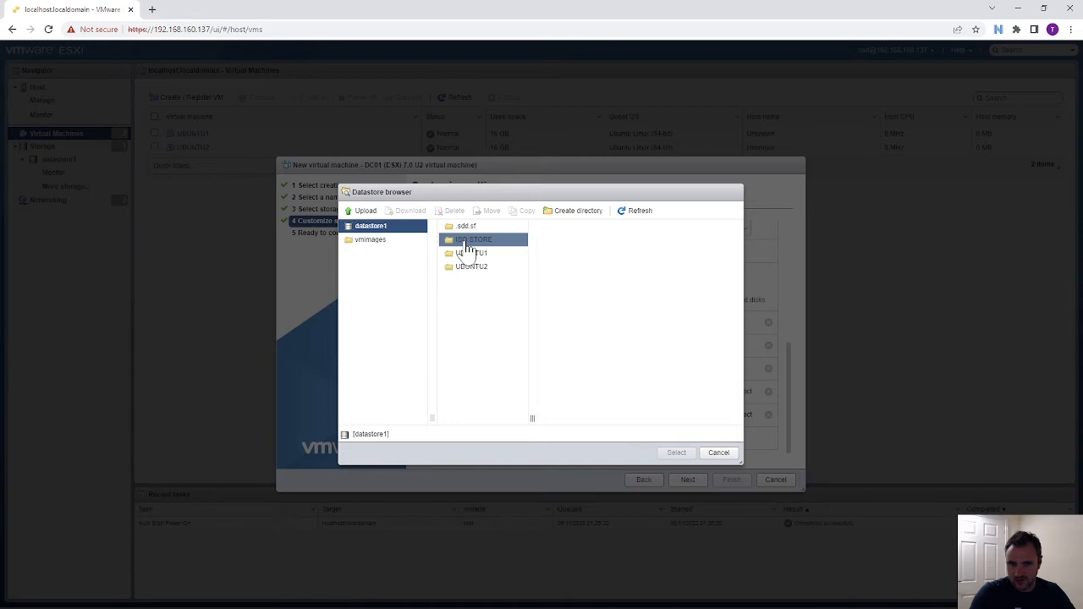
click(716, 453)
click(569, 416)
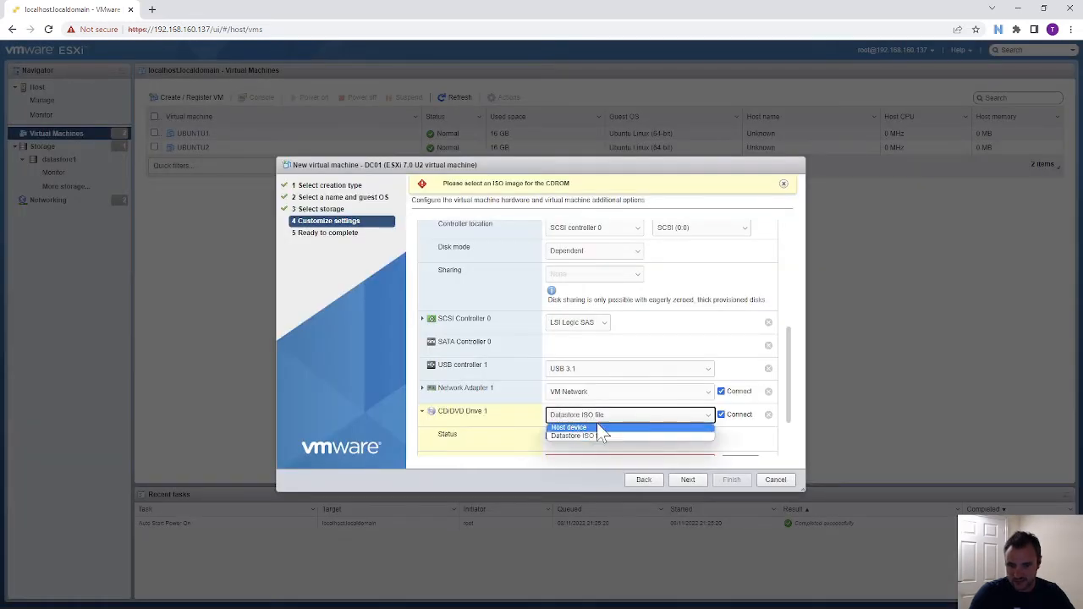
click(653, 427)
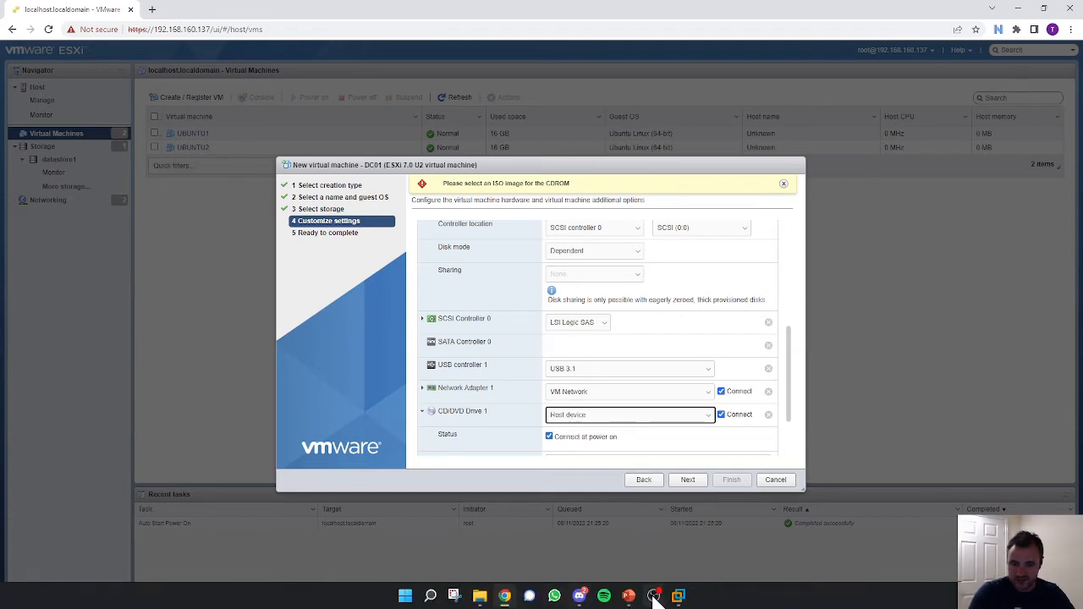
mouse_move(662, 595)
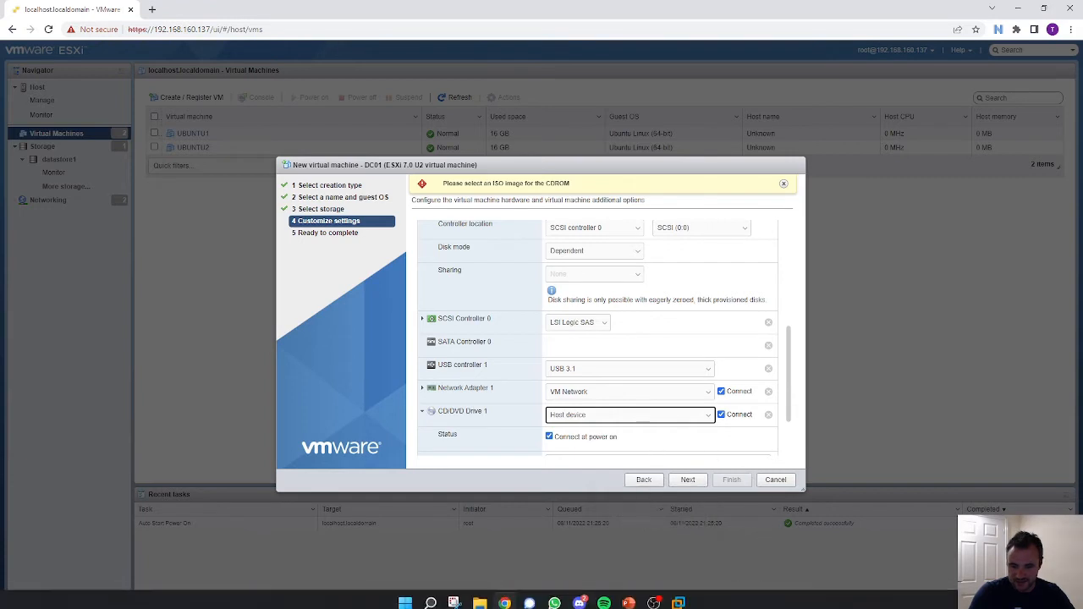
- Check the ESXI DEMO VM's CD/DVD ISO path in Workstation, cancel unchanged, and return to the browser
click(678, 596)
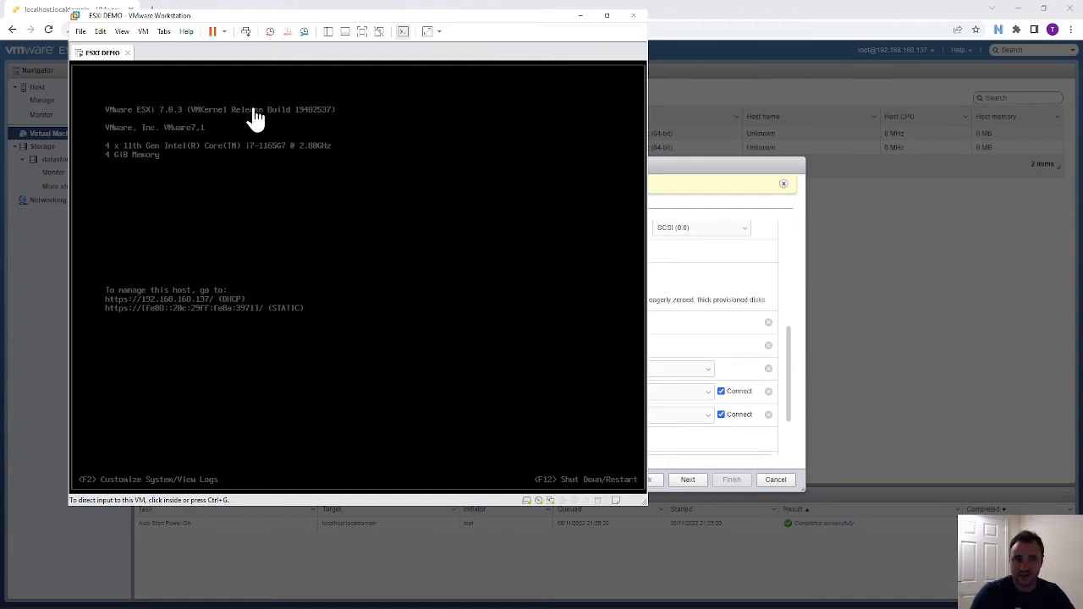
click(143, 32)
mouse_move(163, 49)
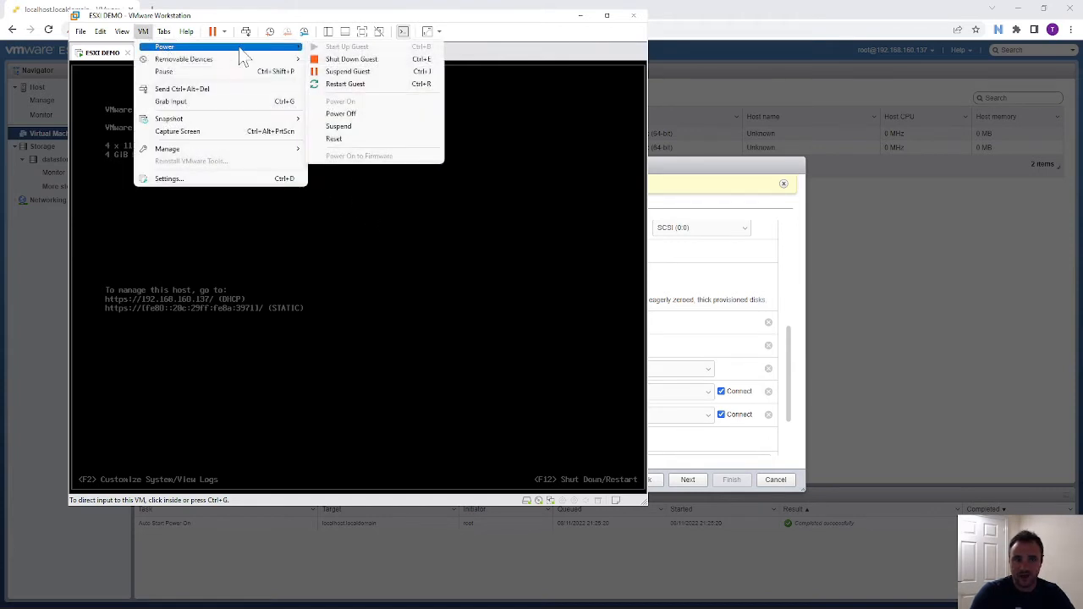
mouse_move(254, 60)
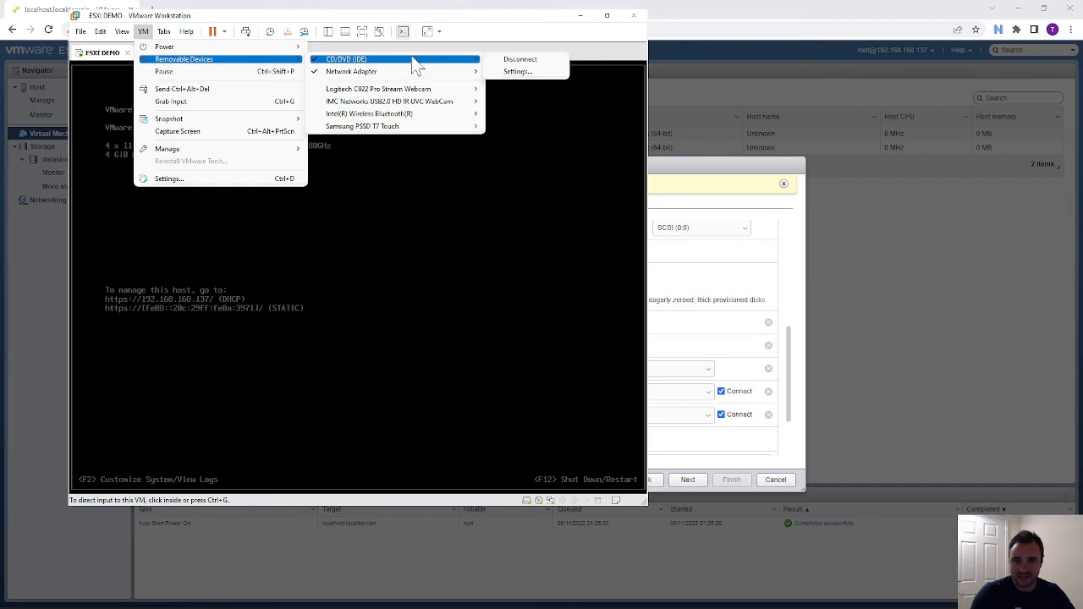
click(516, 72)
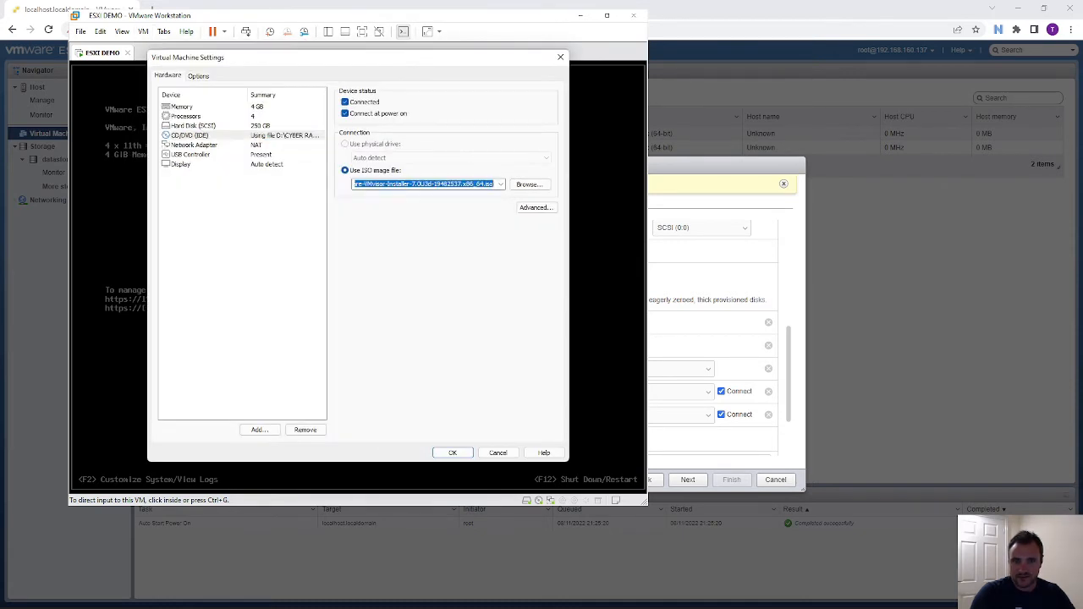
drag(417, 184, 506, 185)
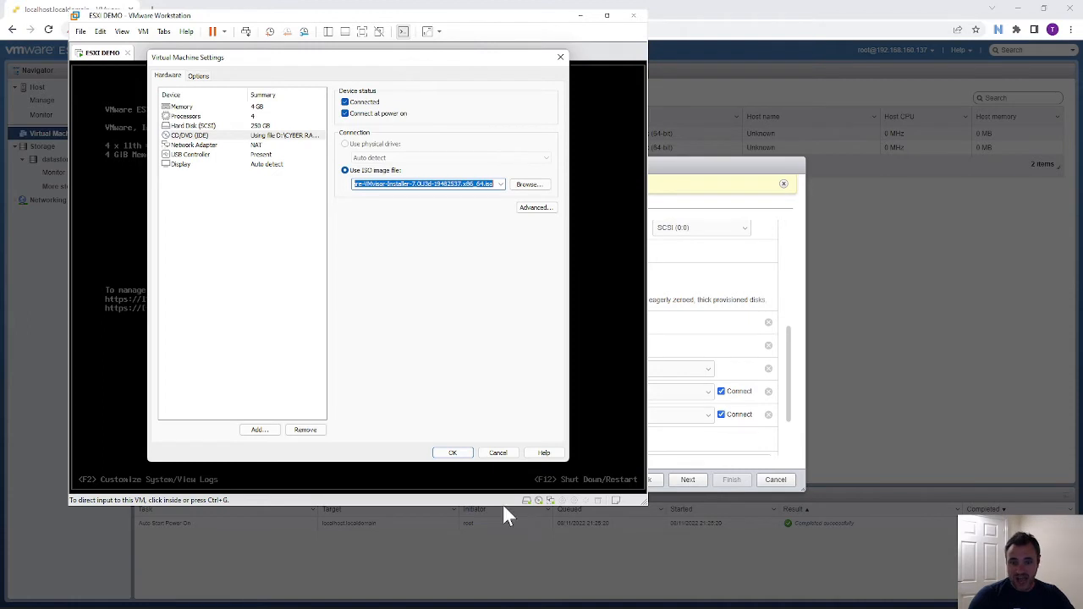
click(492, 454)
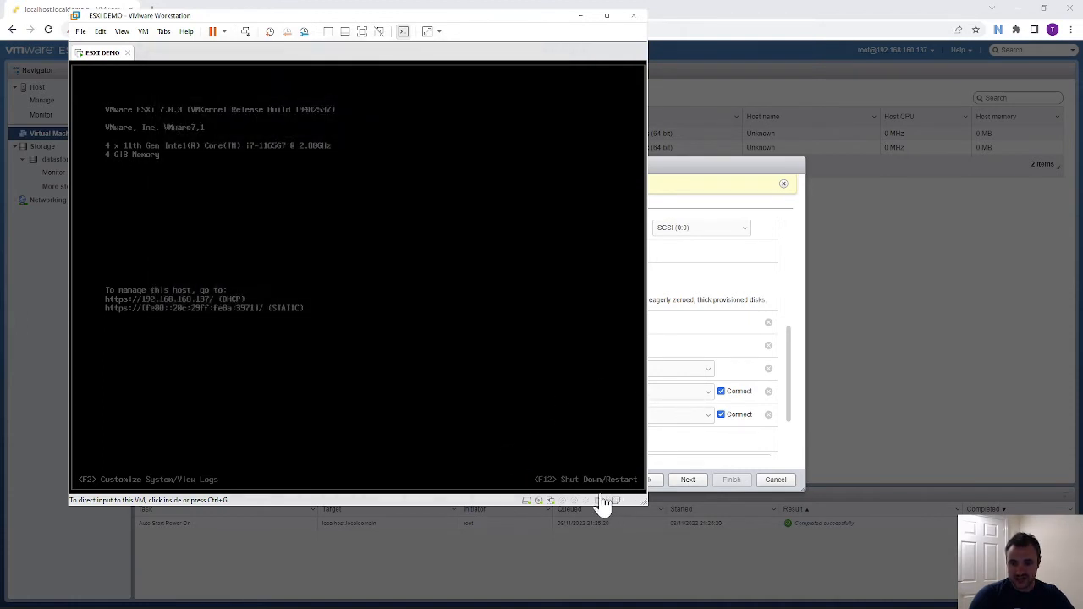
click(691, 449)
click(632, 417)
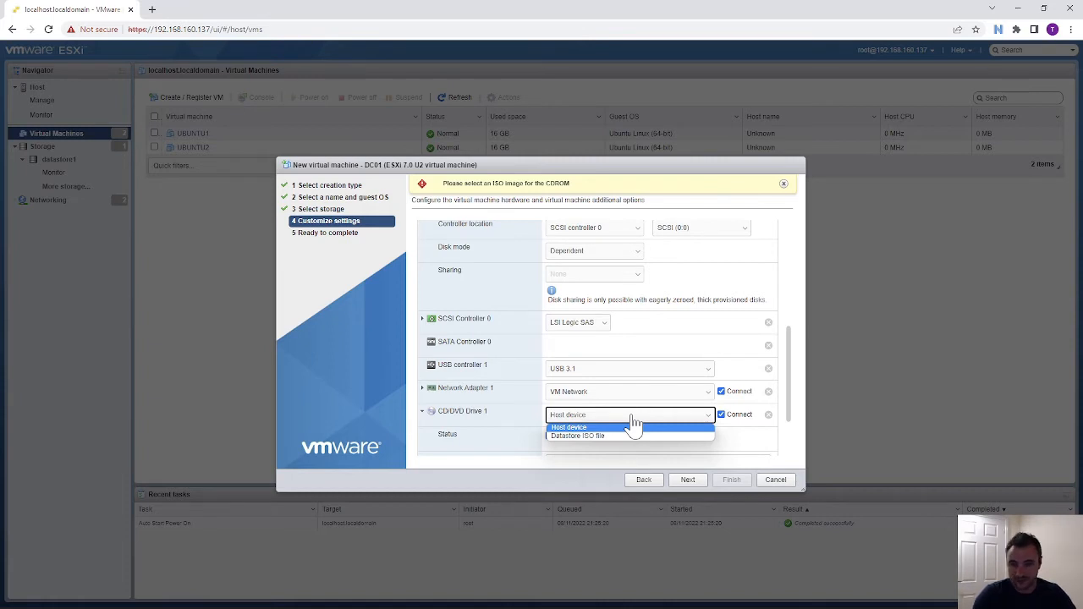
- Attach SERVER22_EVAL_x64FRE_en-us.iso from ISO STORE to CD/DVD Drive 1 and finish creating DC01
click(608, 435)
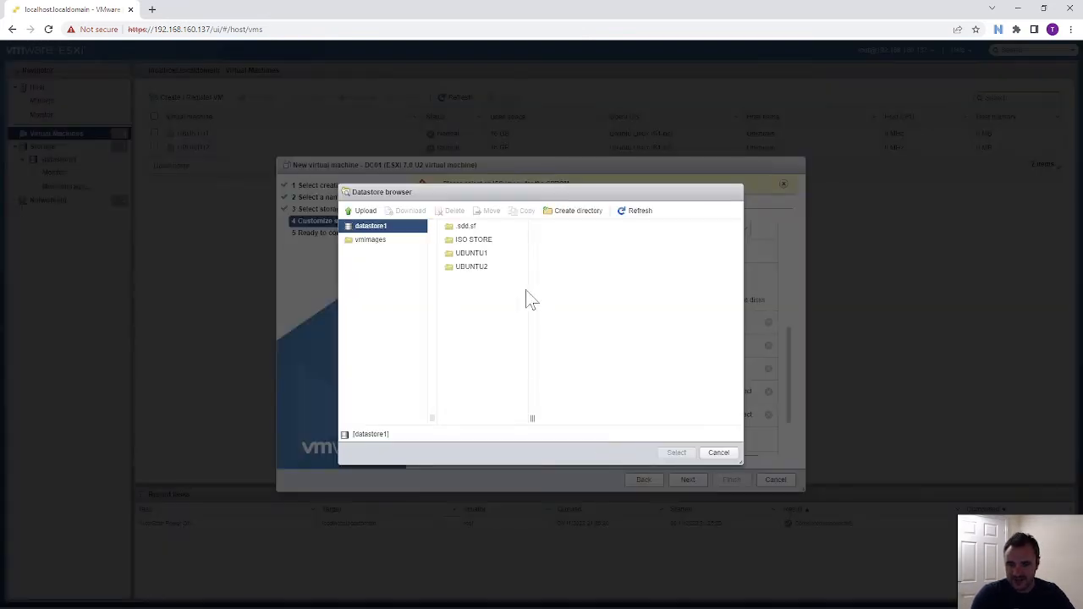
click(580, 226)
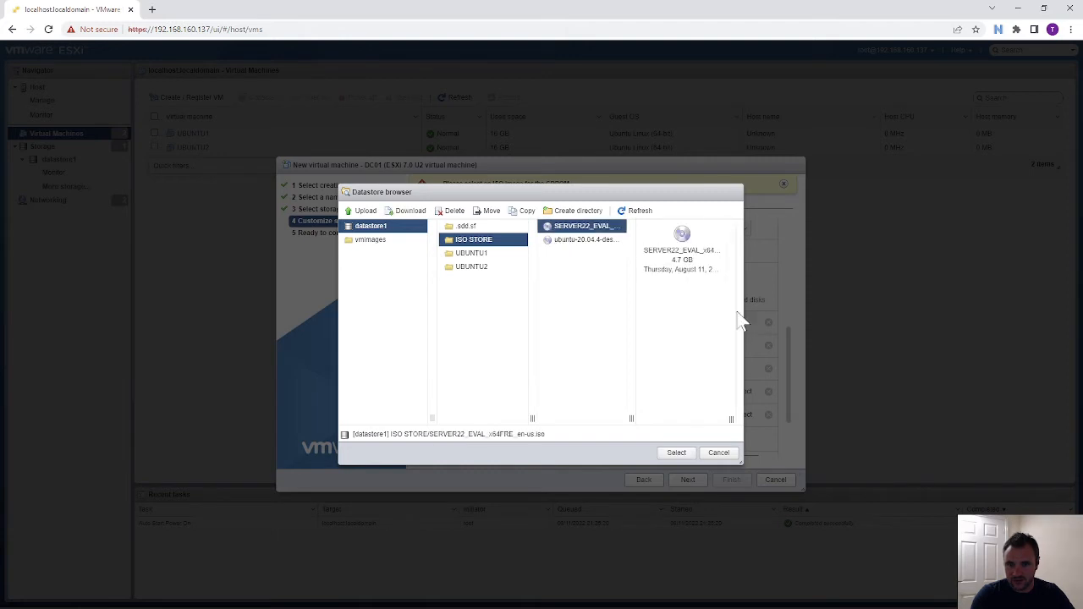
click(681, 454)
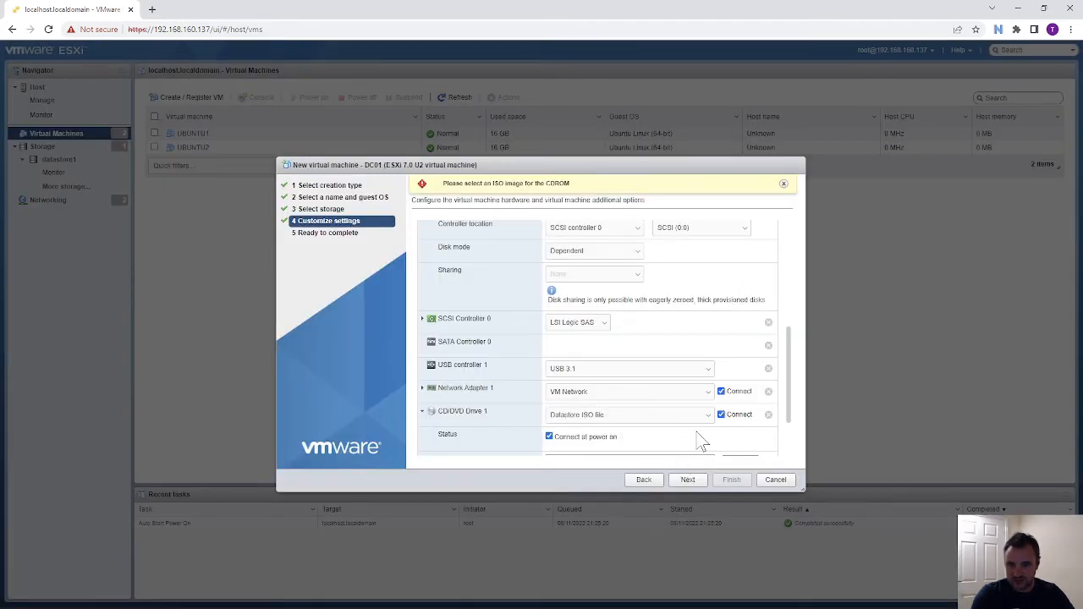
scroll(689, 430, down, 2)
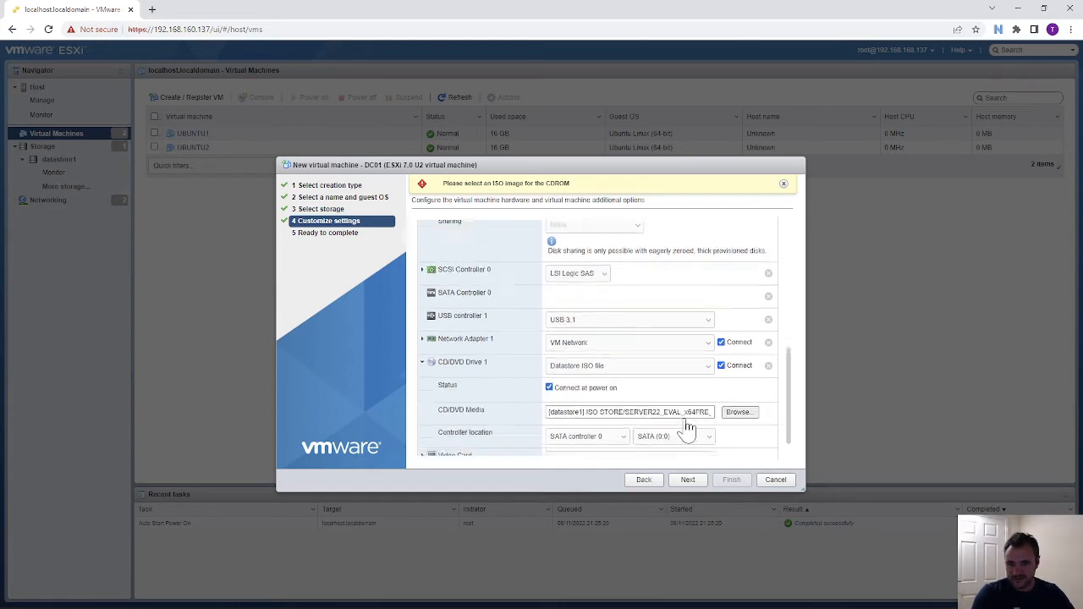
click(688, 480)
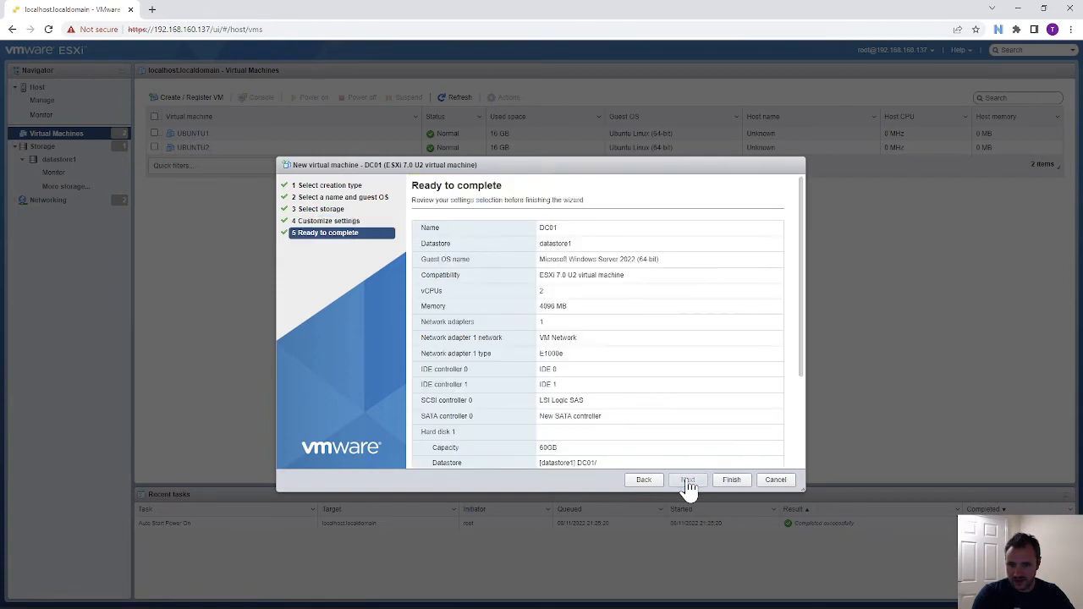
scroll(636, 381, down, 3)
click(742, 482)
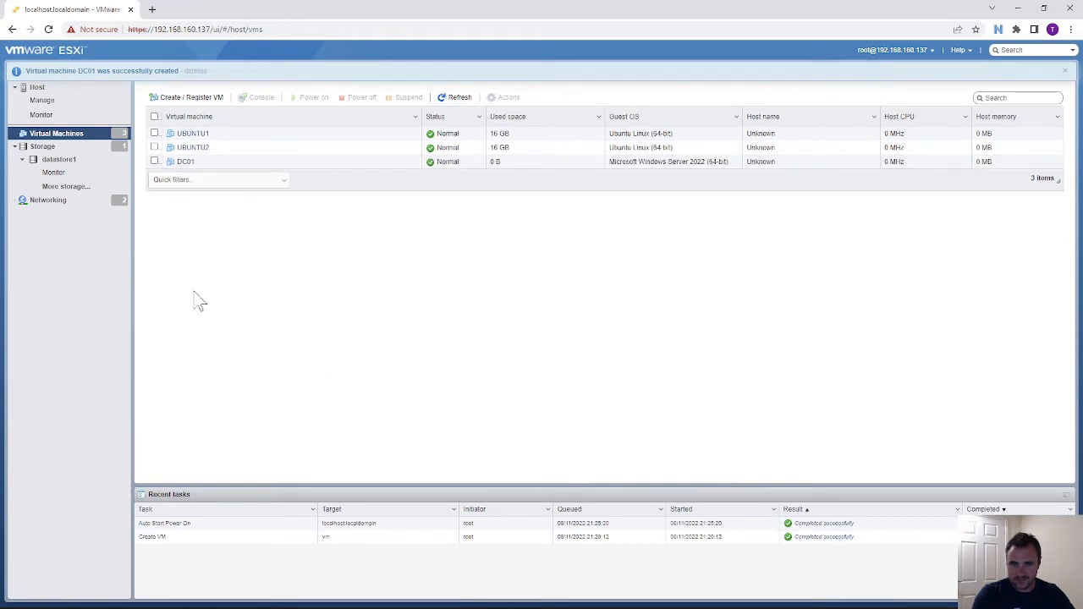
- Power on DC01, boot it from the Server 2022 ISO, and move its console window aside
click(185, 162)
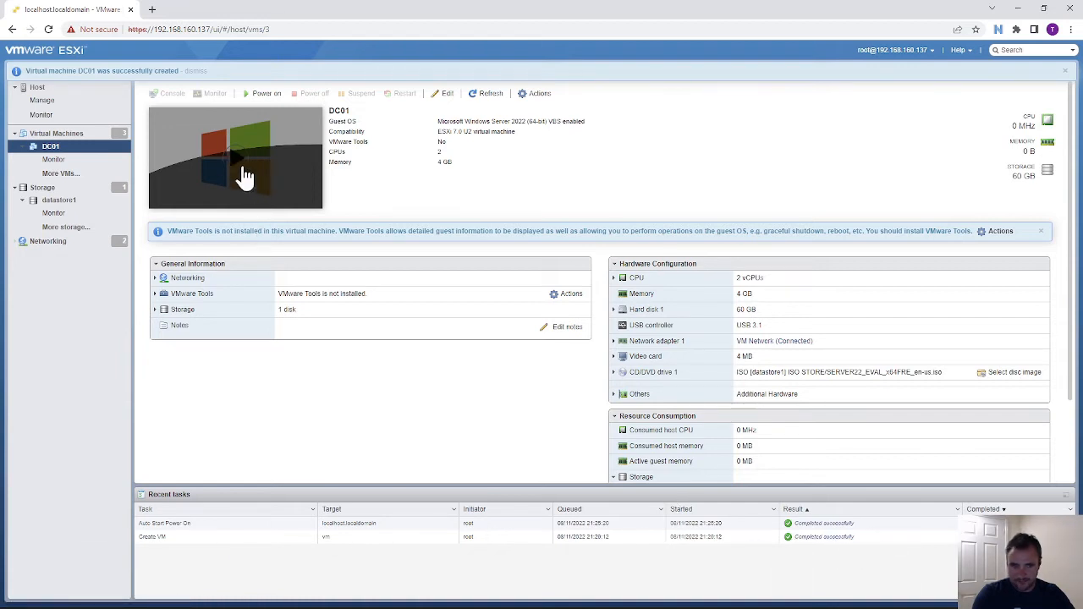
click(245, 162)
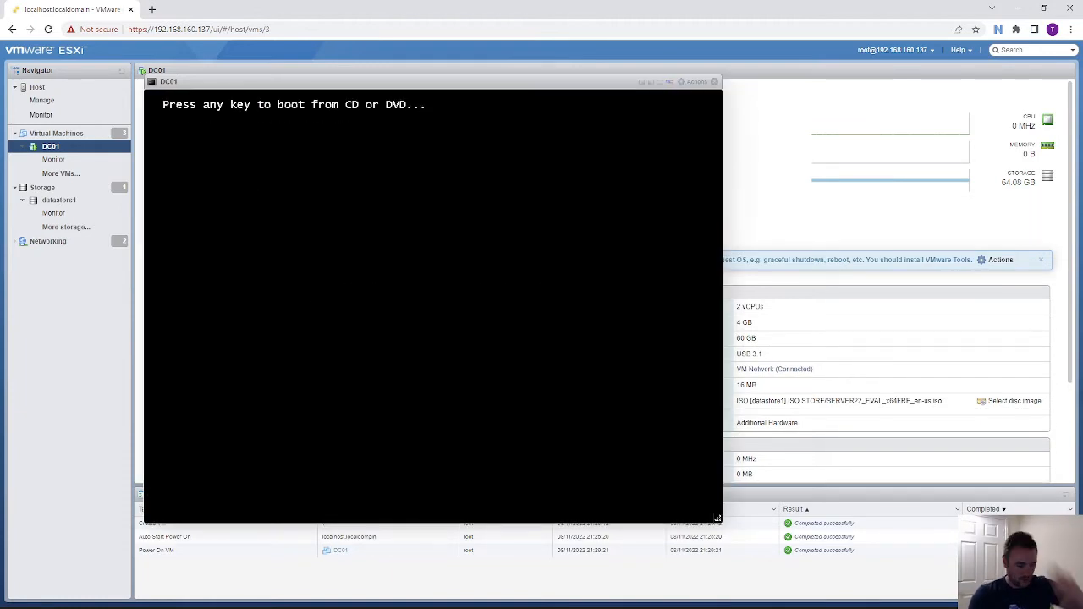
key(Return)
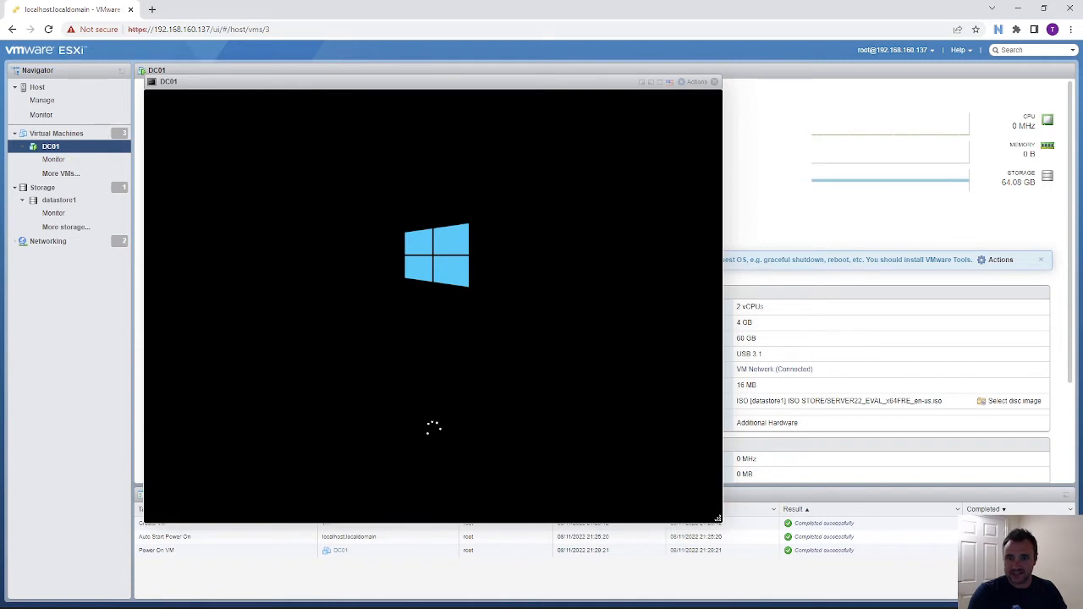
drag(575, 87, 744, 106)
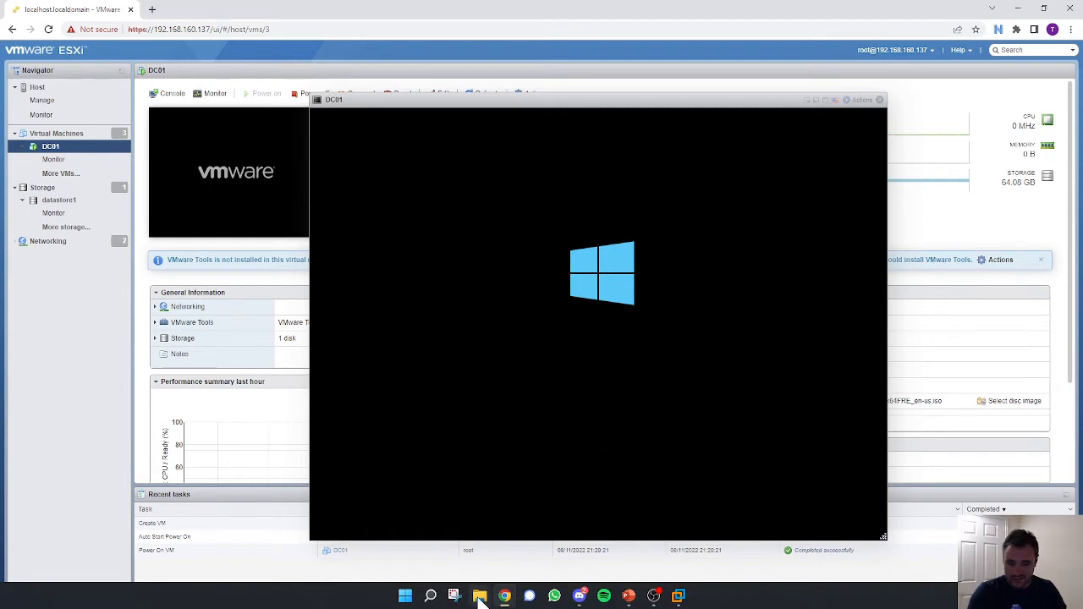
click(479, 596)
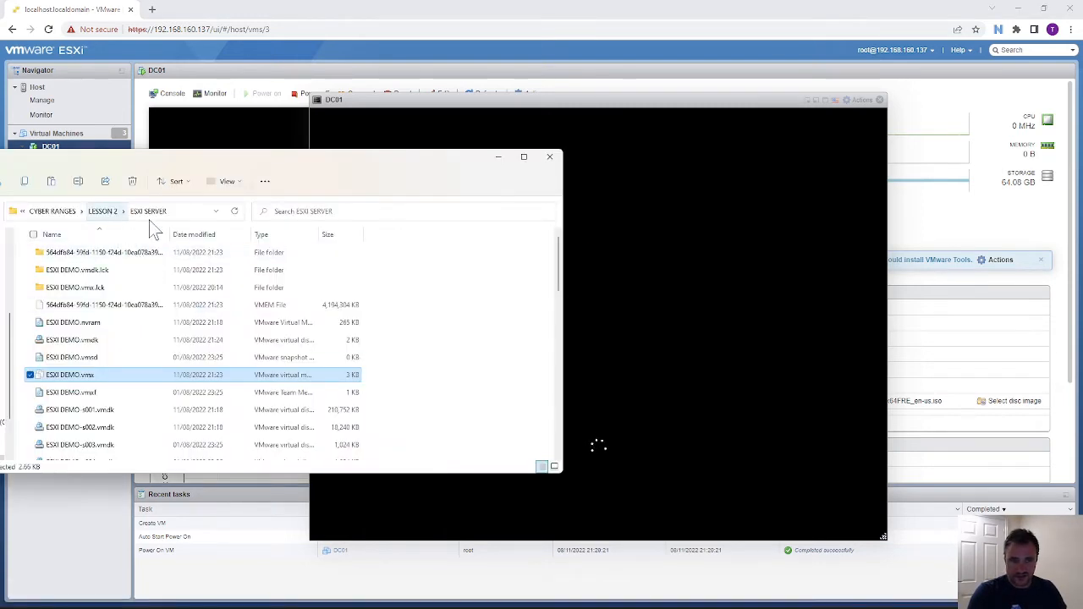
- Open LESSON 2 > LESSON 3 - FILE SERVER in File Explorer, show its full path, then return to Workstation
click(107, 218)
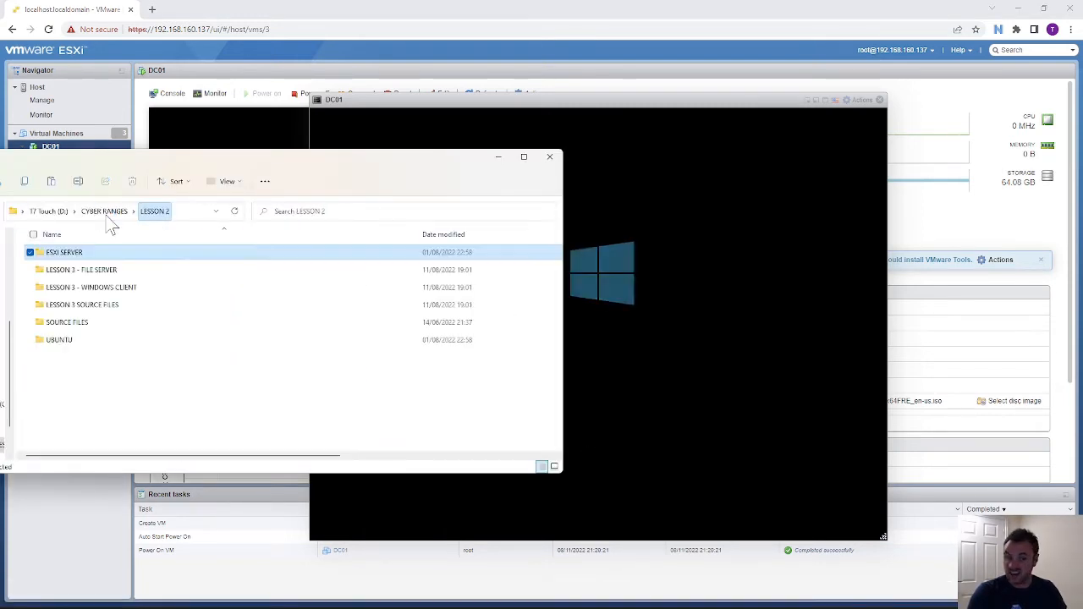
double_click(99, 273)
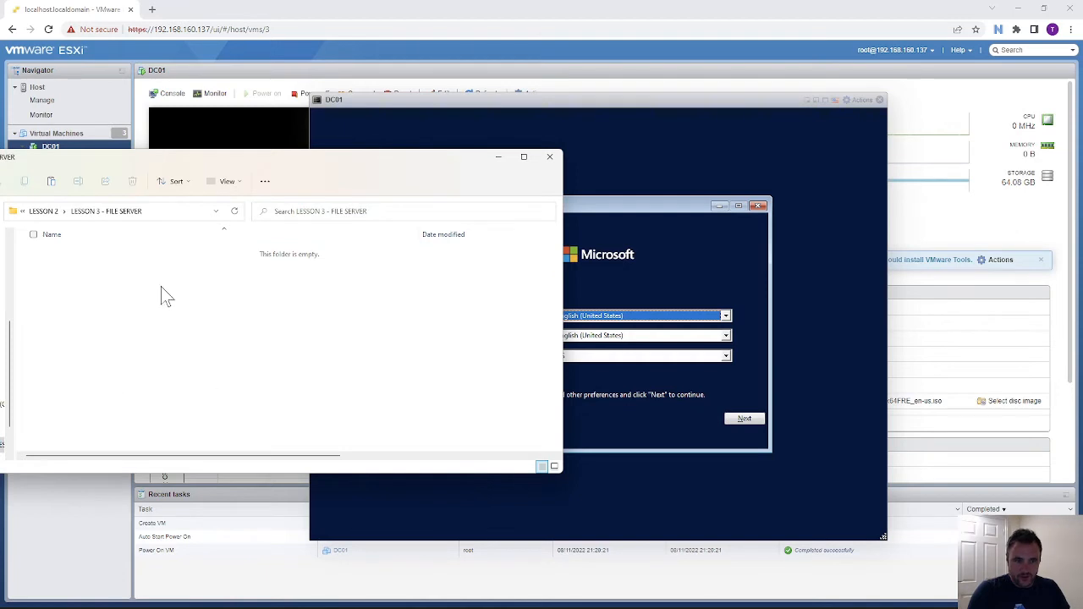
click(193, 213)
key(ctrl+c)
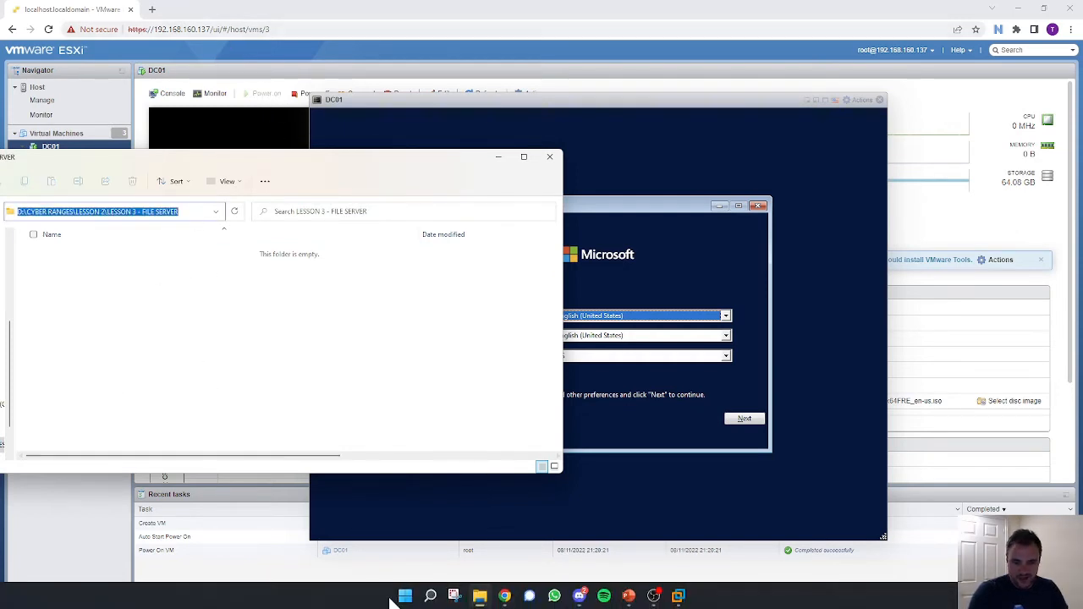
click(679, 596)
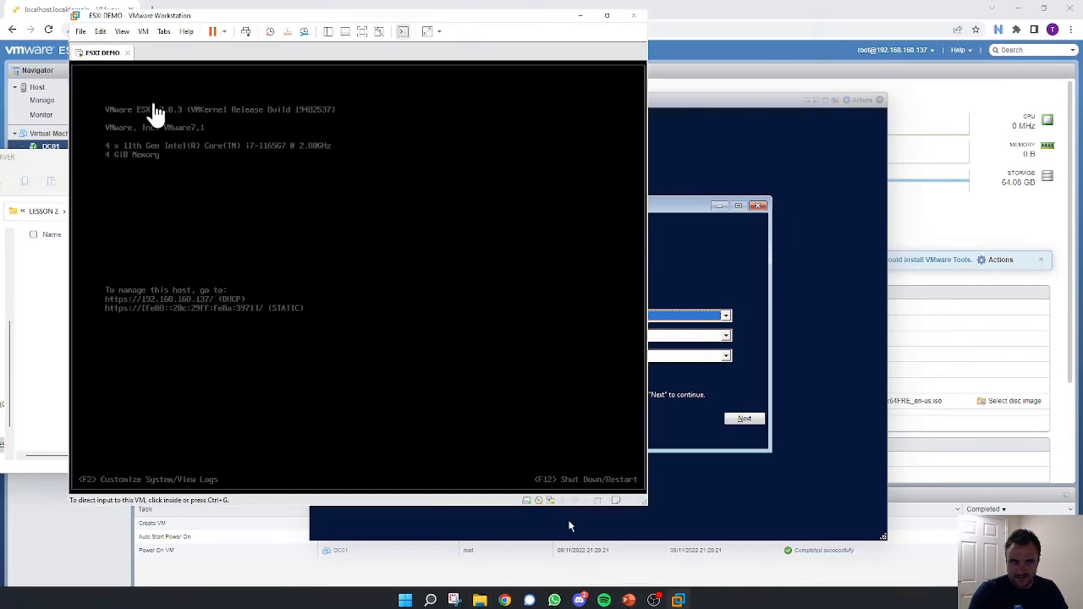
- Open the New Virtual Machine Wizard, page forward to guest OS selection, then back to the welcome page
click(82, 32)
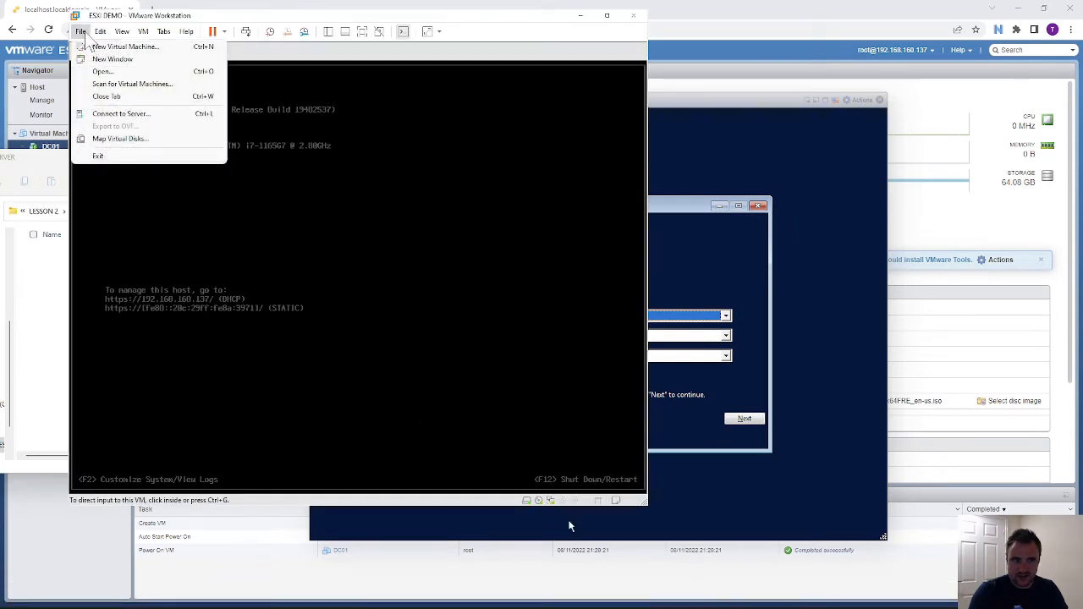
click(125, 46)
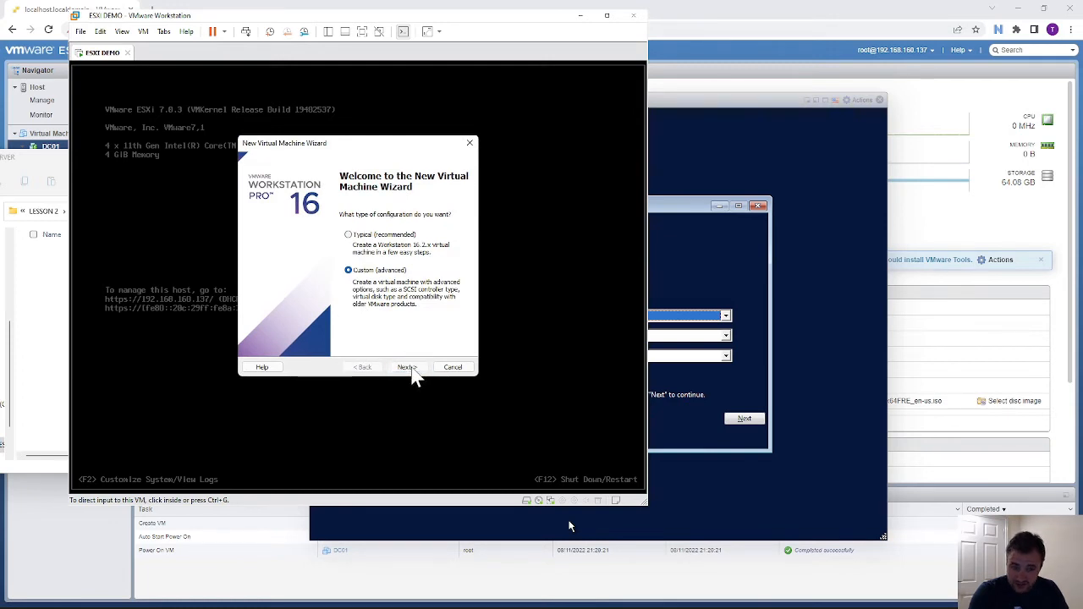
click(411, 370)
click(411, 371)
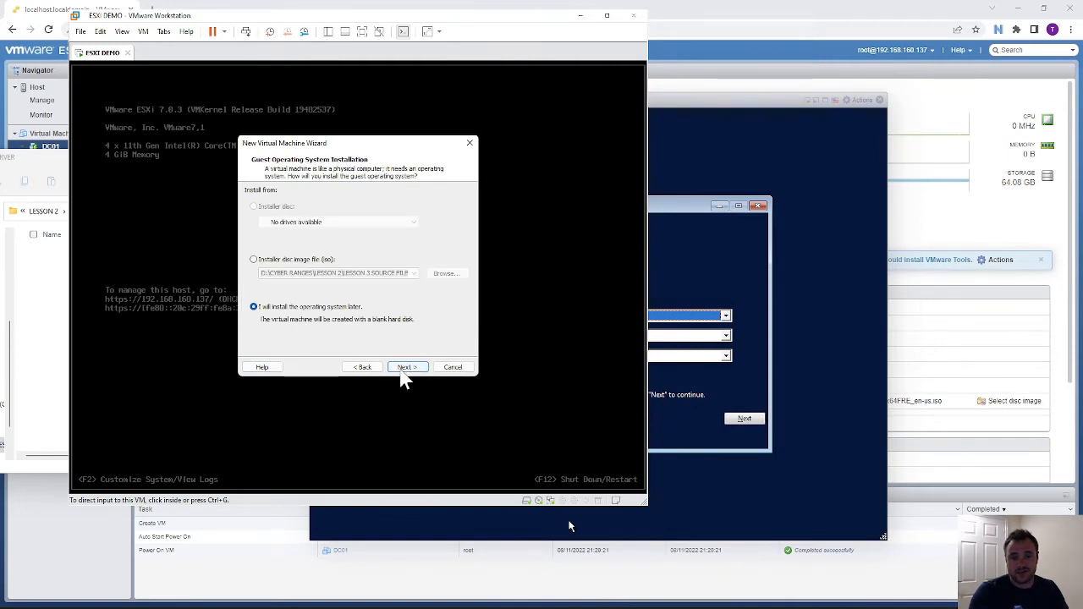
click(404, 370)
click(368, 373)
click(367, 371)
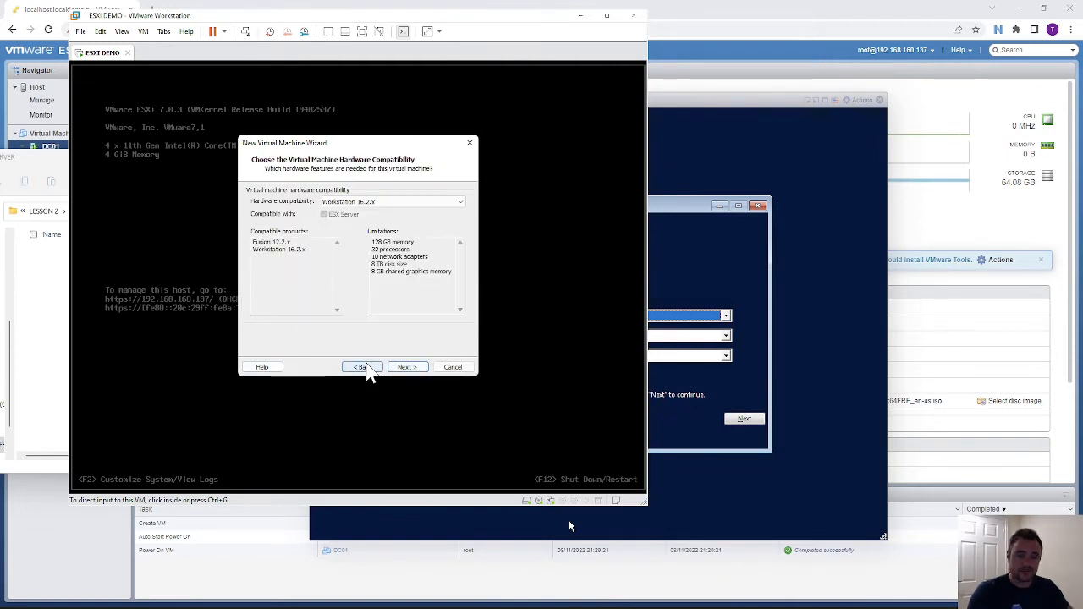
click(366, 371)
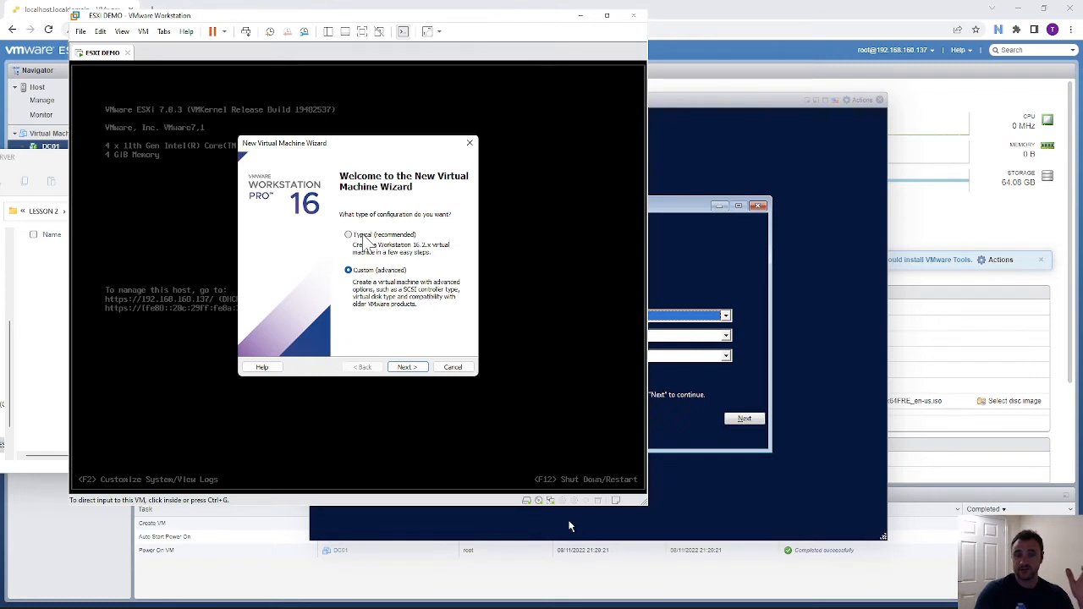
- Continue the custom wizard and keep Windows Server 2019 as the guest OS version
click(416, 369)
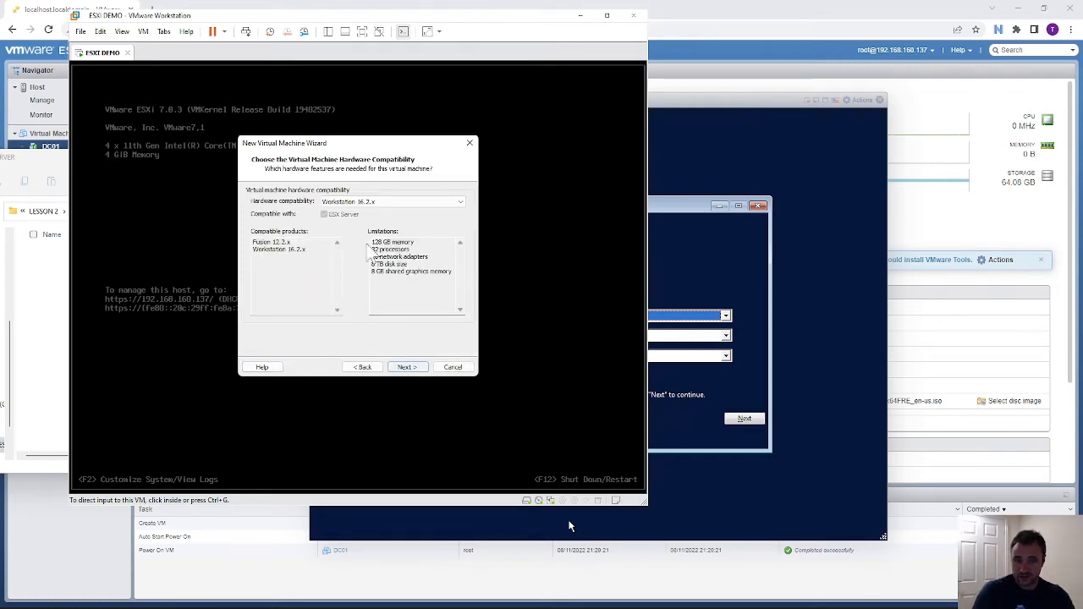
click(407, 368)
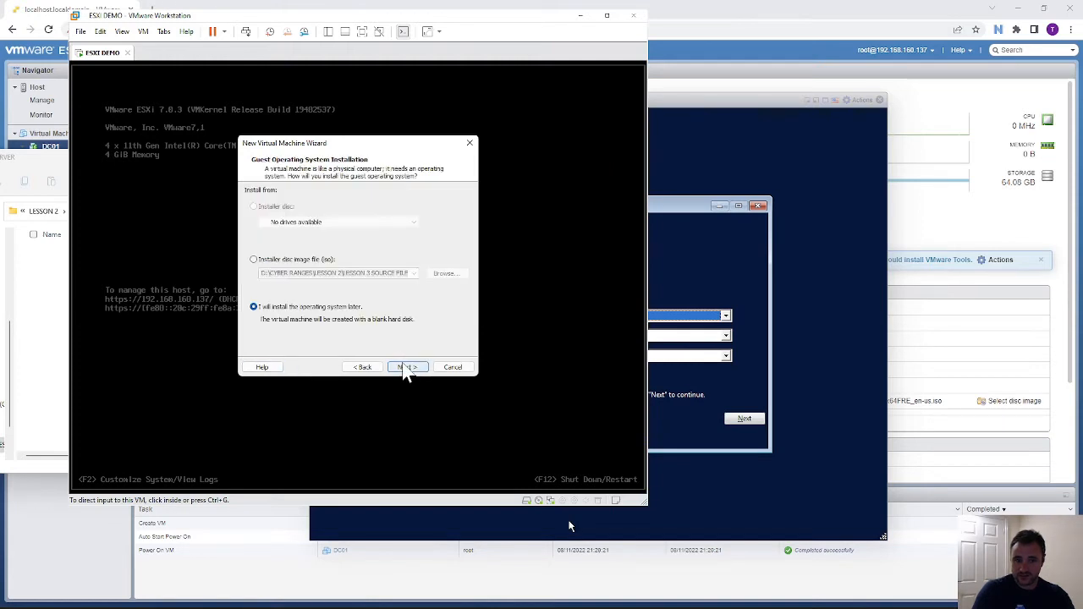
click(414, 368)
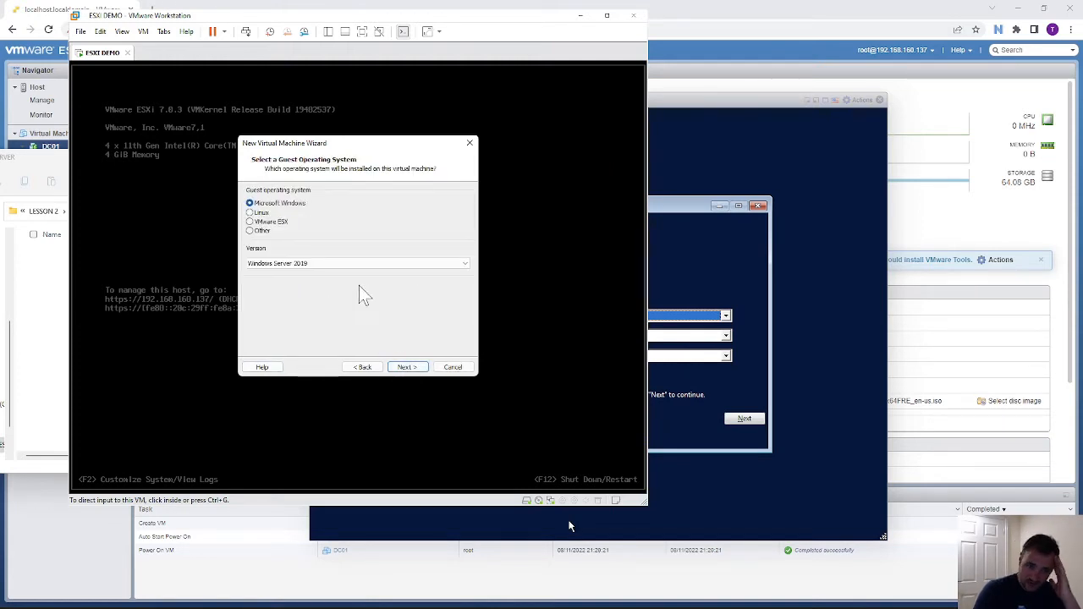
click(342, 264)
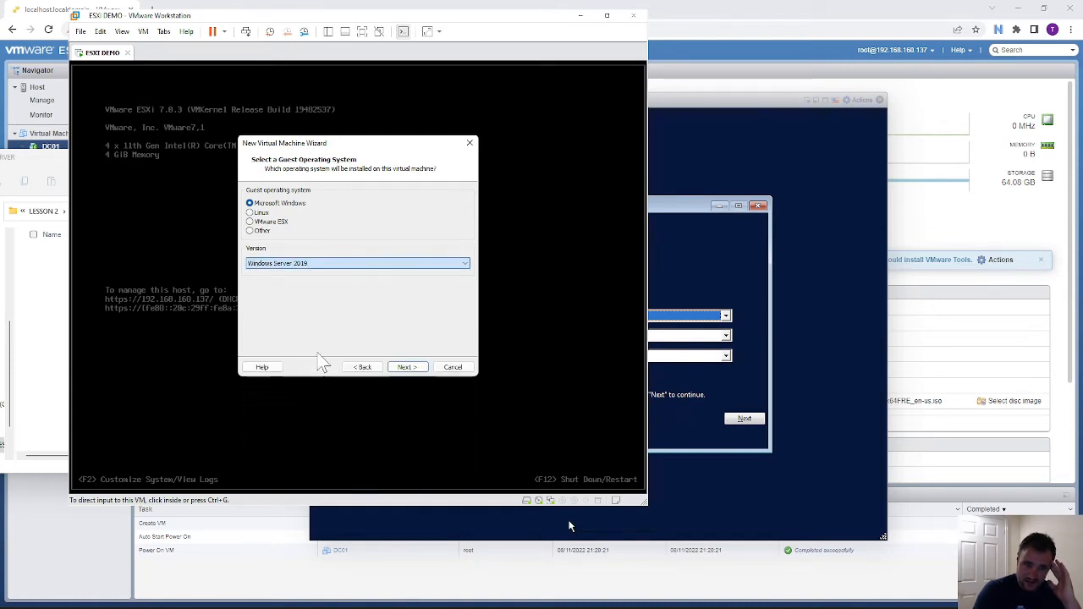
click(320, 355)
click(317, 265)
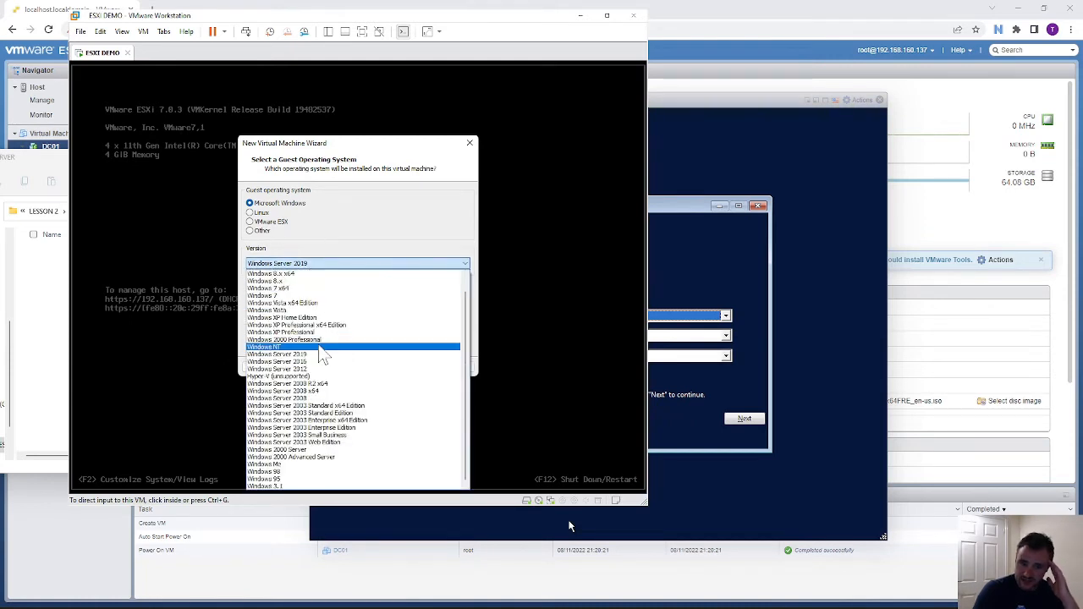
click(322, 355)
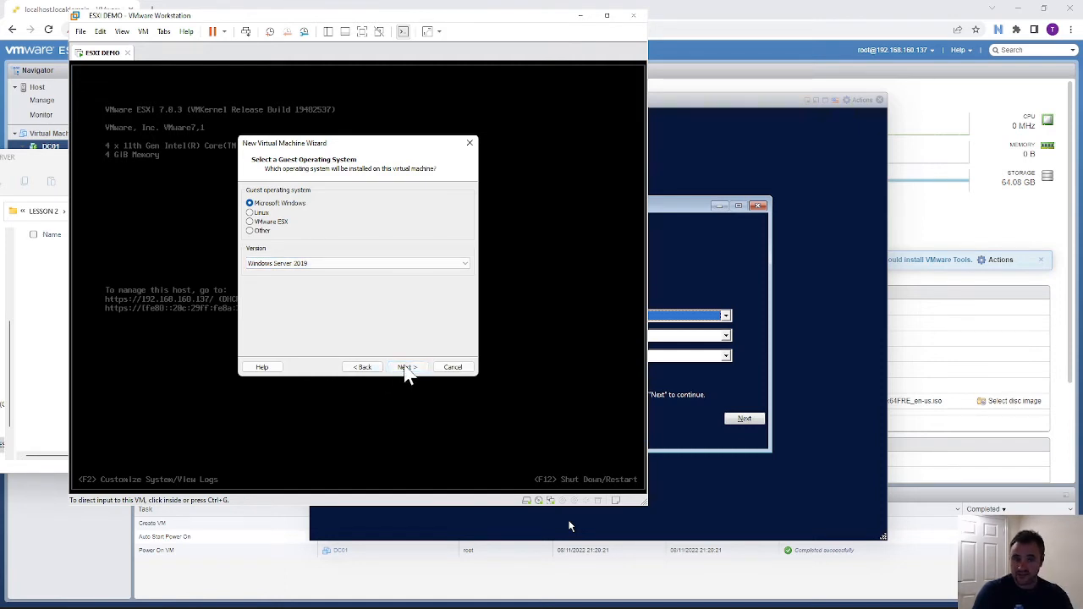
- Name the VM FS01 and set its location to the LESSON 3 - FILE SERVER folder
click(406, 369)
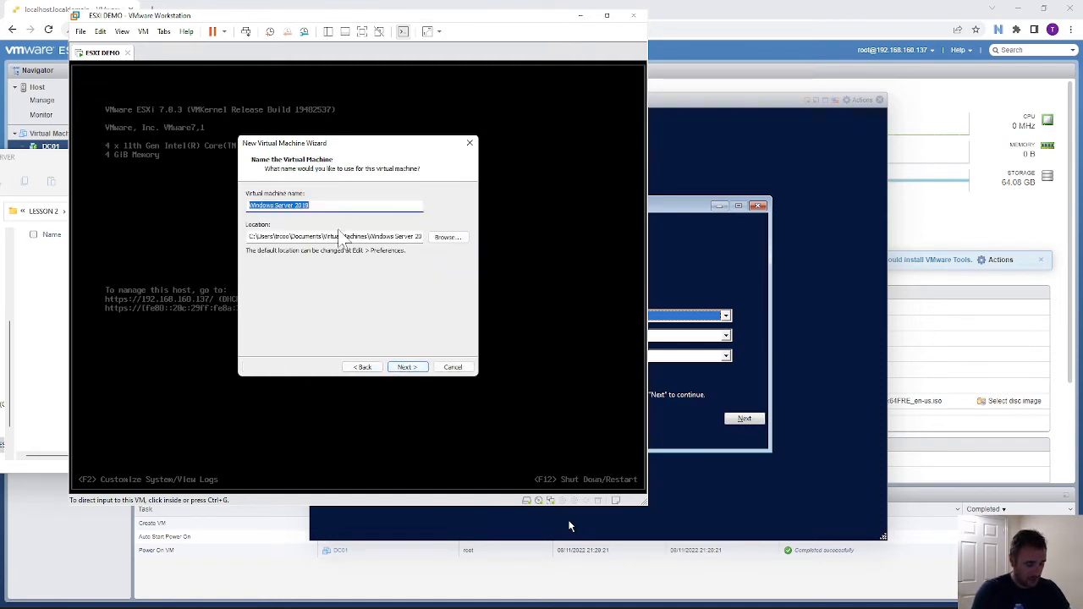
text(FS01)
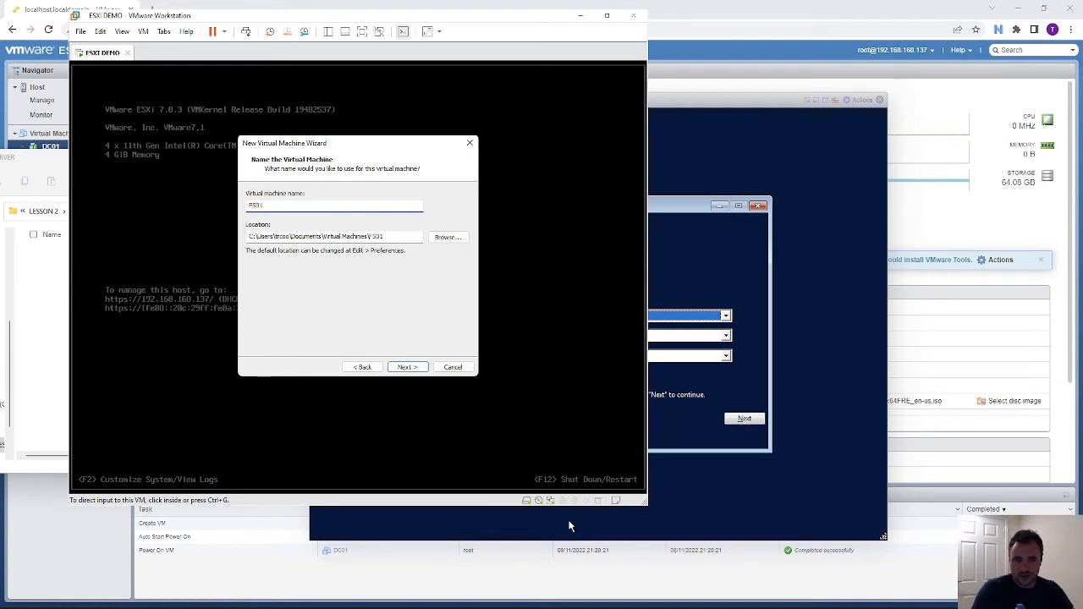
key(Tab)
key(ctrl+v)
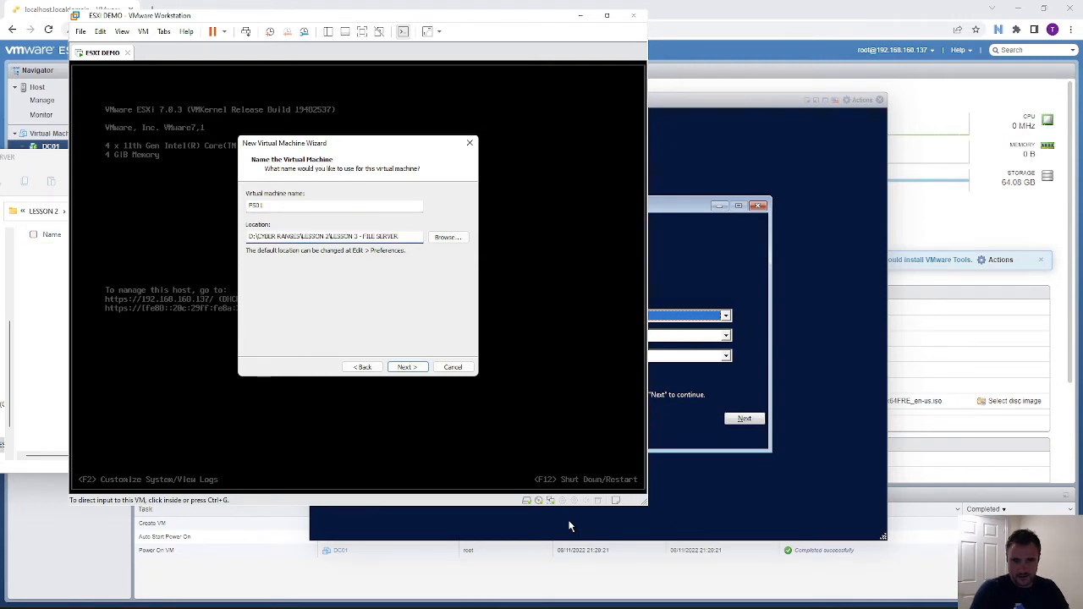
drag(404, 236, 242, 243)
click(415, 367)
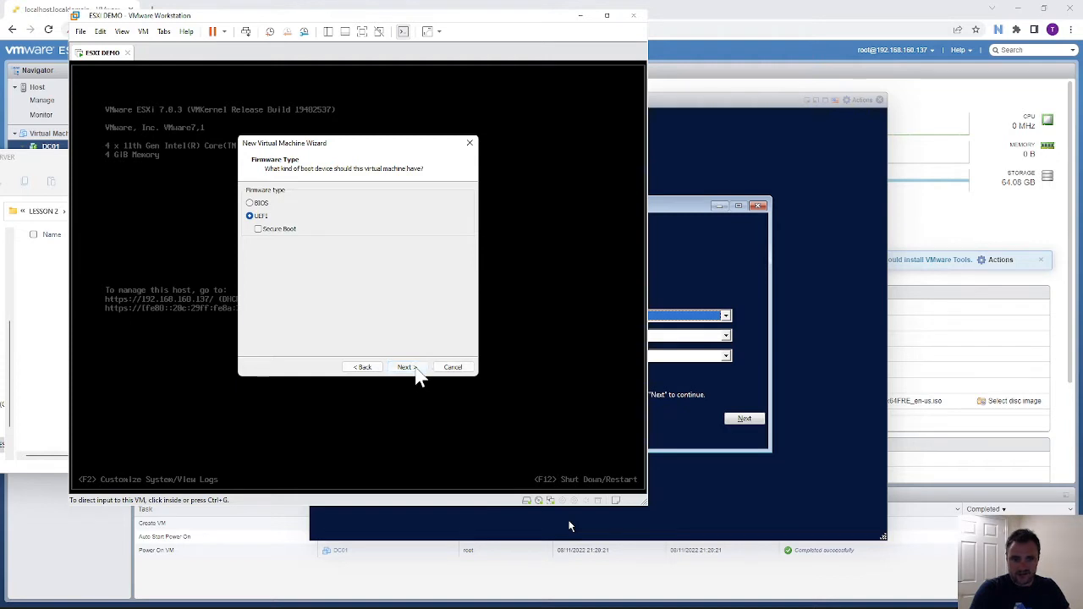
- Keep UEFI firmware and set 4 processors with 2 cores each
click(414, 368)
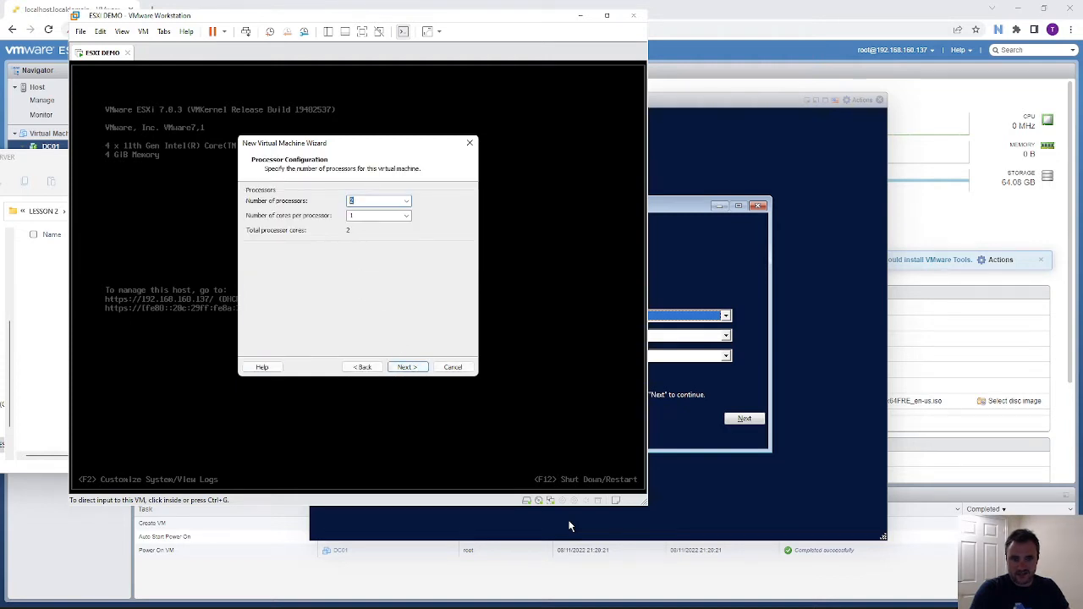
text(4)
key(Tab)
text(2)
click(406, 367)
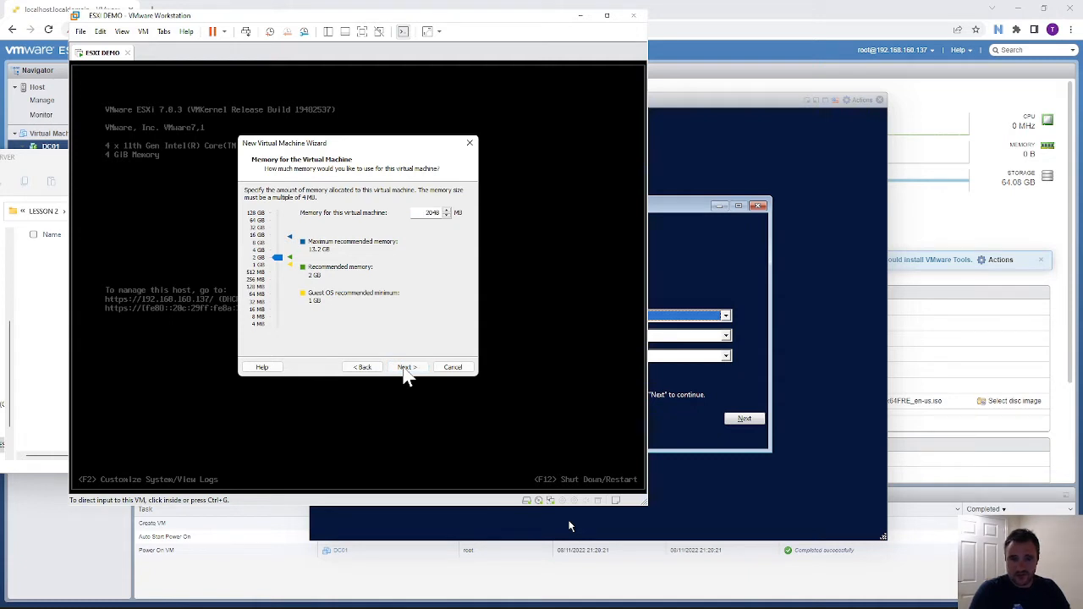
- Accept 2048 MB memory, NAT, LSI Logic SAS, NVMe and a new 60 GB FS01.vmdk disk, then finish
click(406, 368)
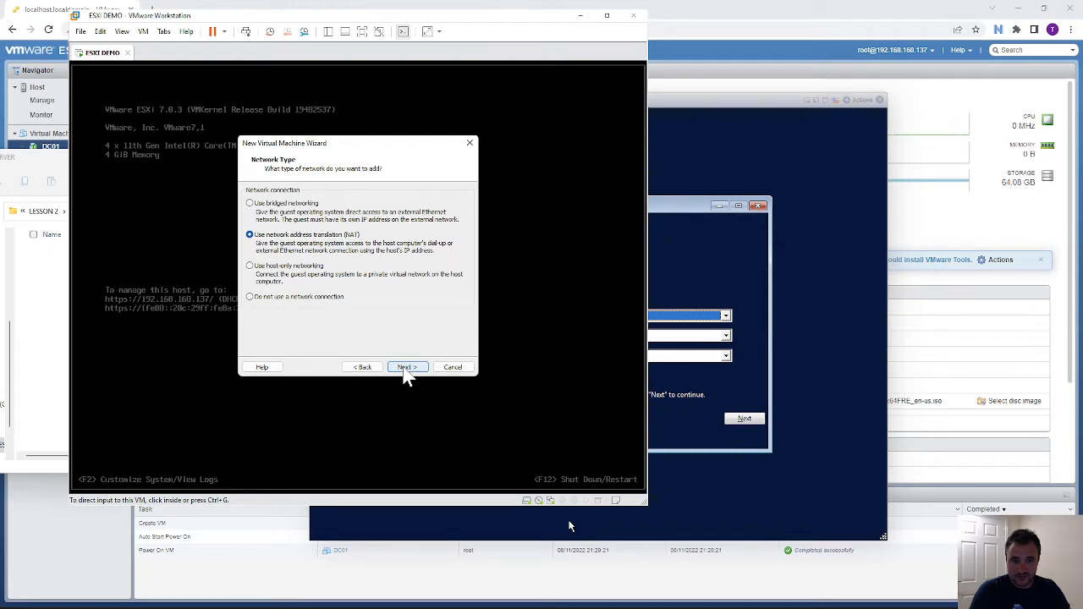
click(406, 369)
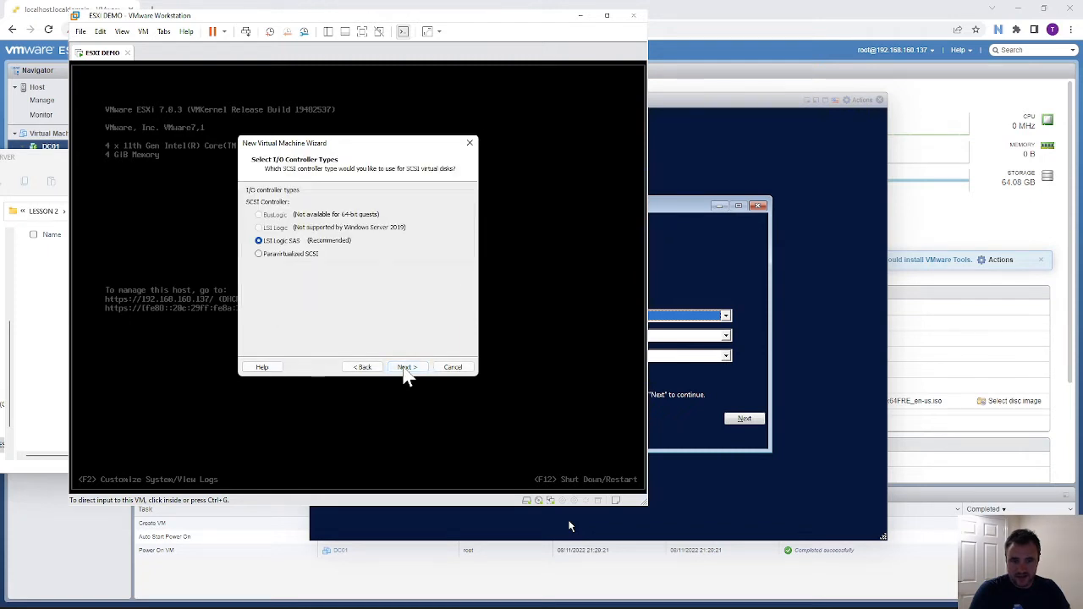
click(405, 369)
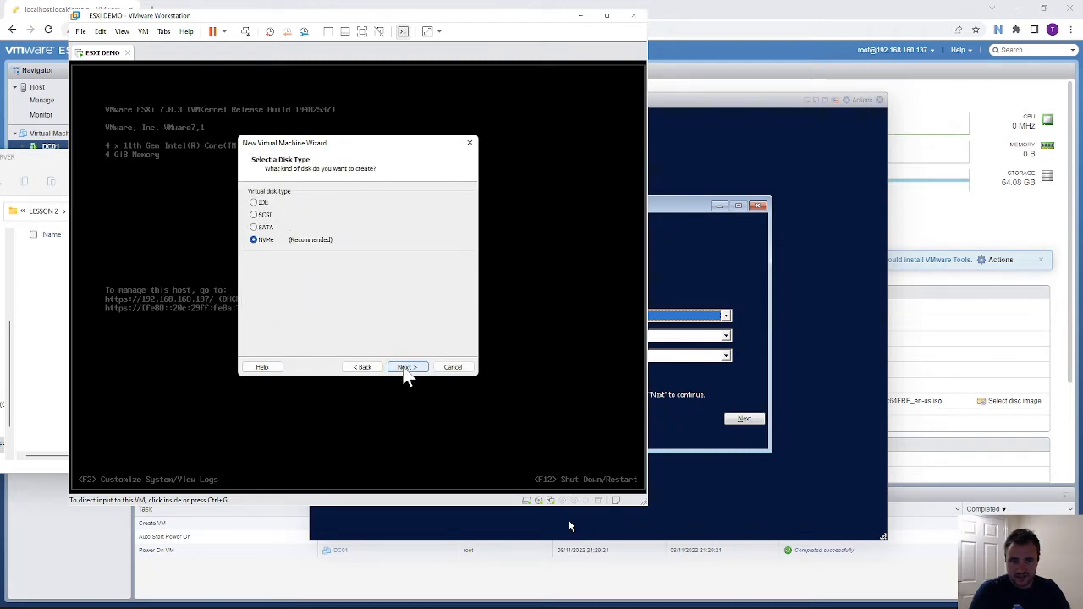
click(406, 369)
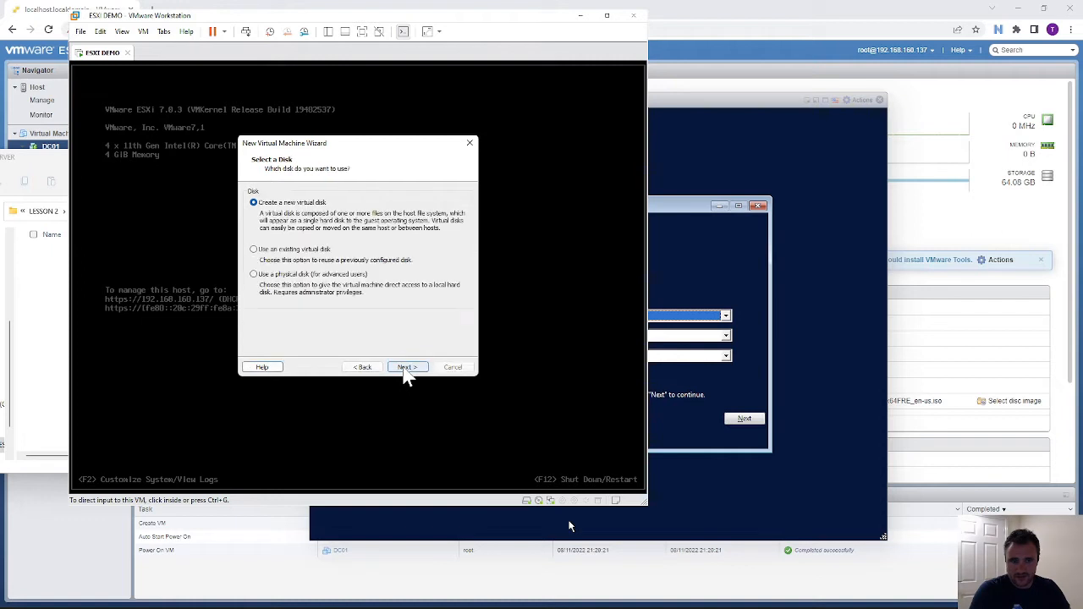
click(405, 368)
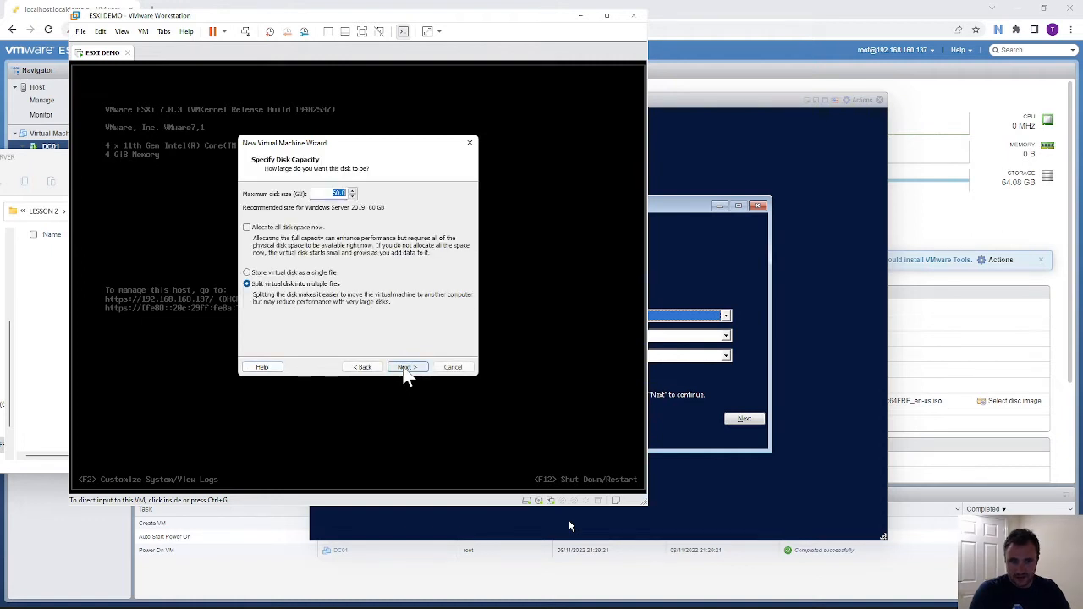
click(405, 369)
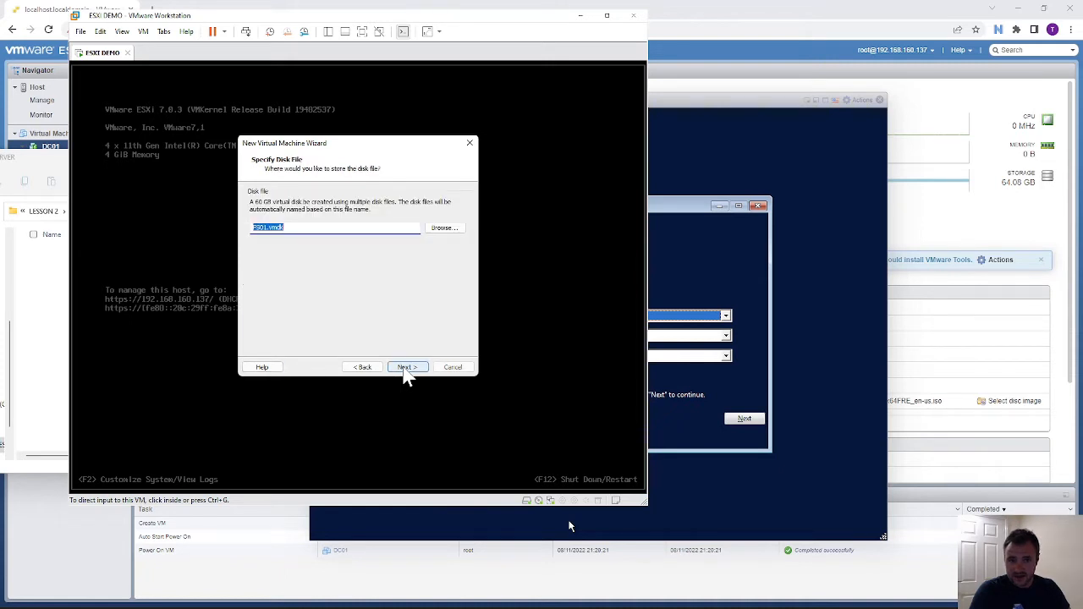
click(404, 370)
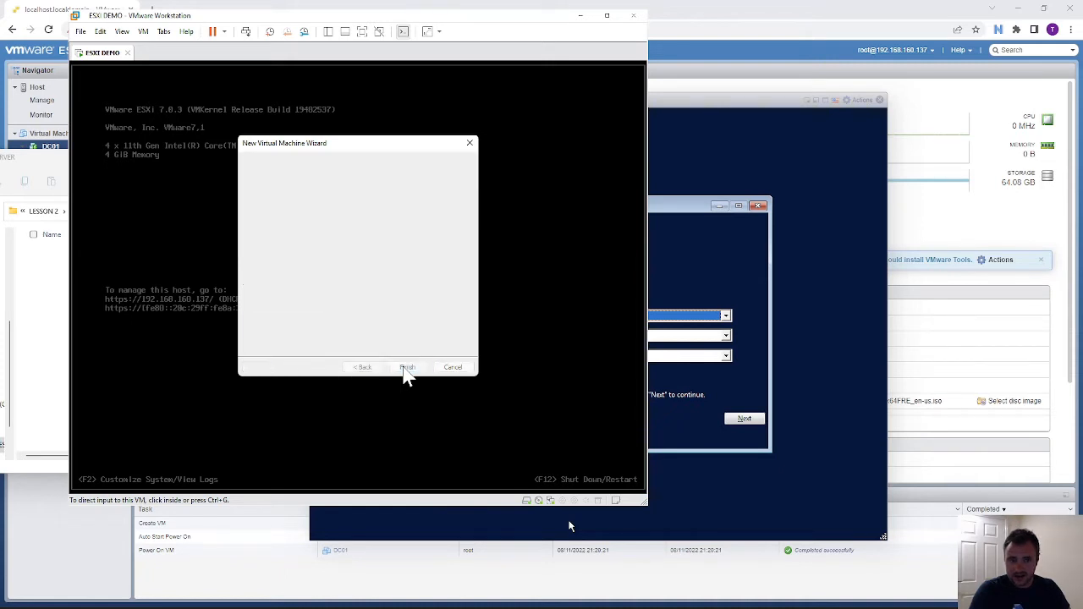
click(405, 370)
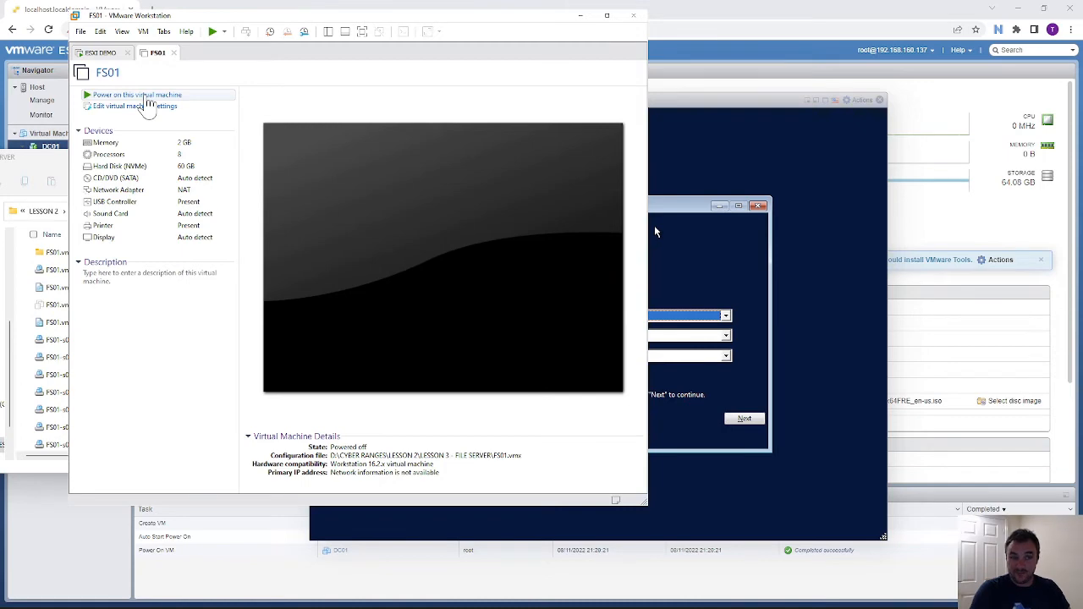
- Power on FS01, move the DC01 console aside, and answer Yes to the serial0 prompt
click(147, 97)
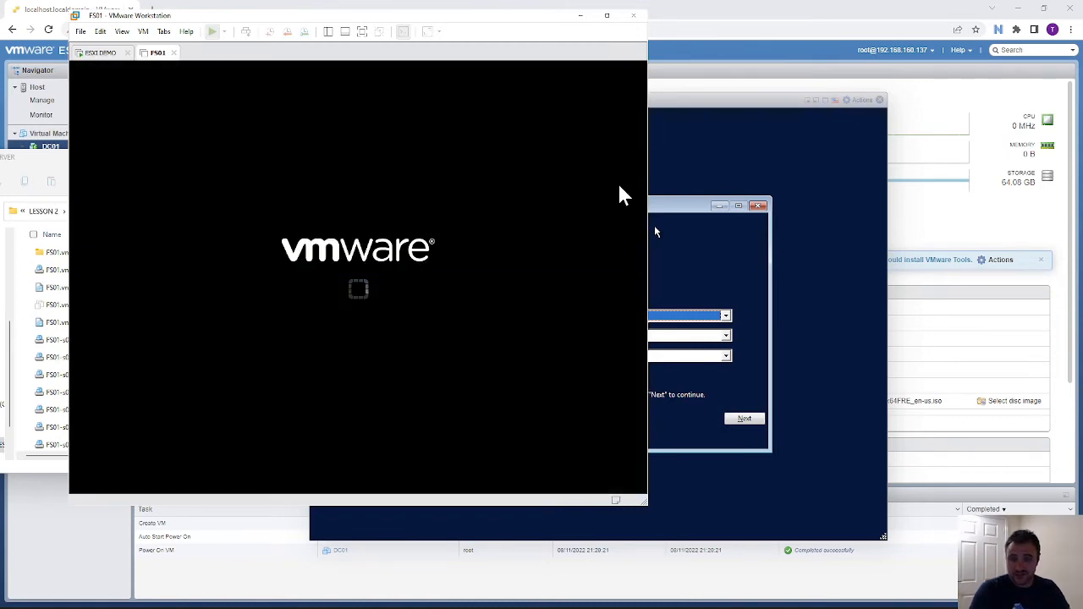
drag(692, 109, 858, 133)
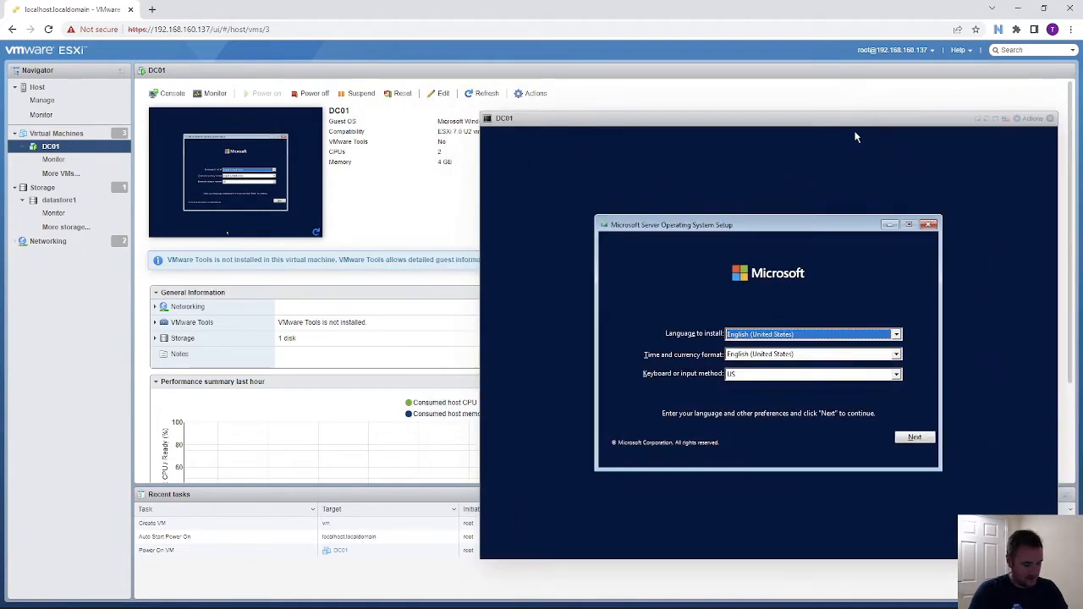
key(alt+Tab)
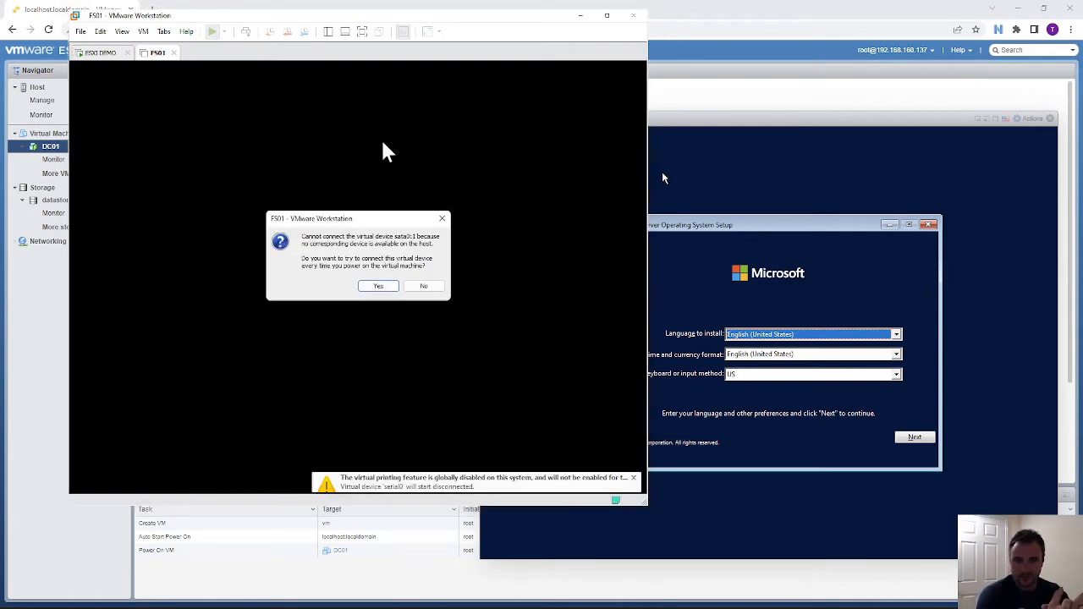
click(378, 286)
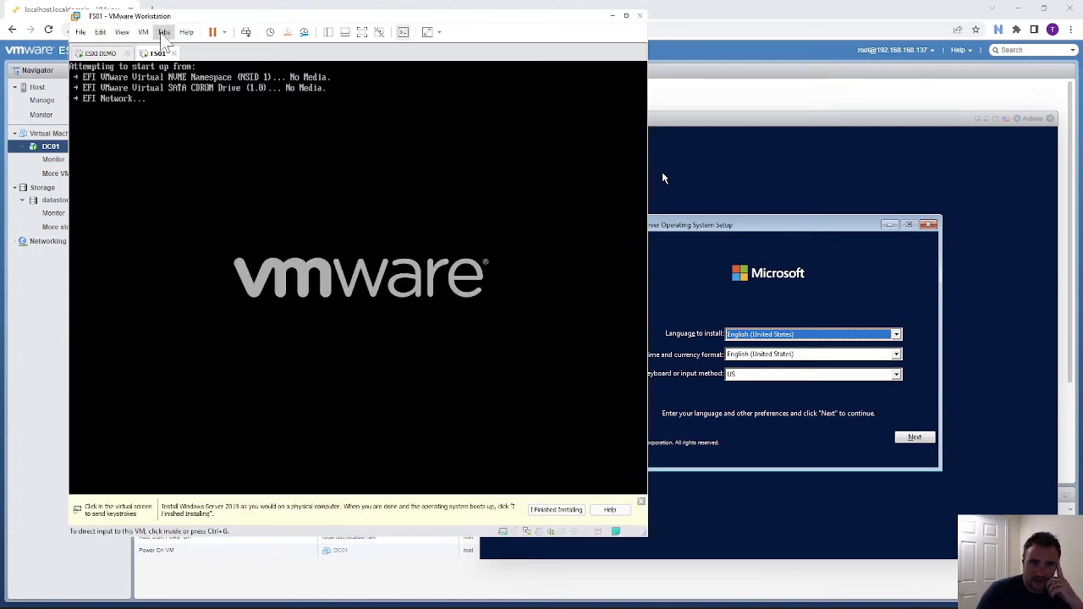
- Point FS01's CD/DVD drive at SERVER22_EVAL_x64FRE_en-us.iso with Connected ticked
click(143, 32)
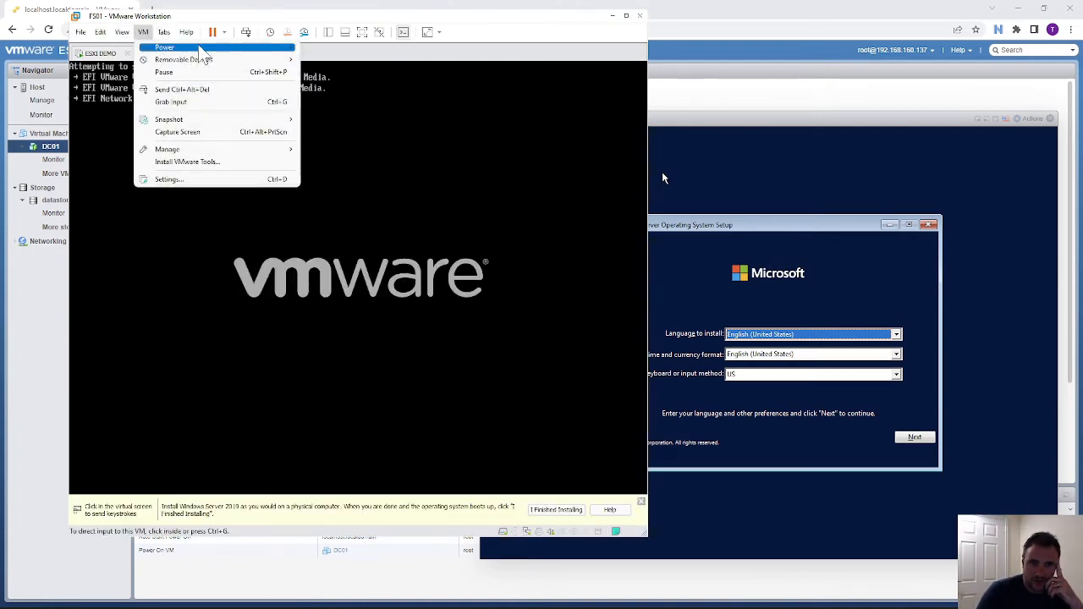
mouse_move(187, 51)
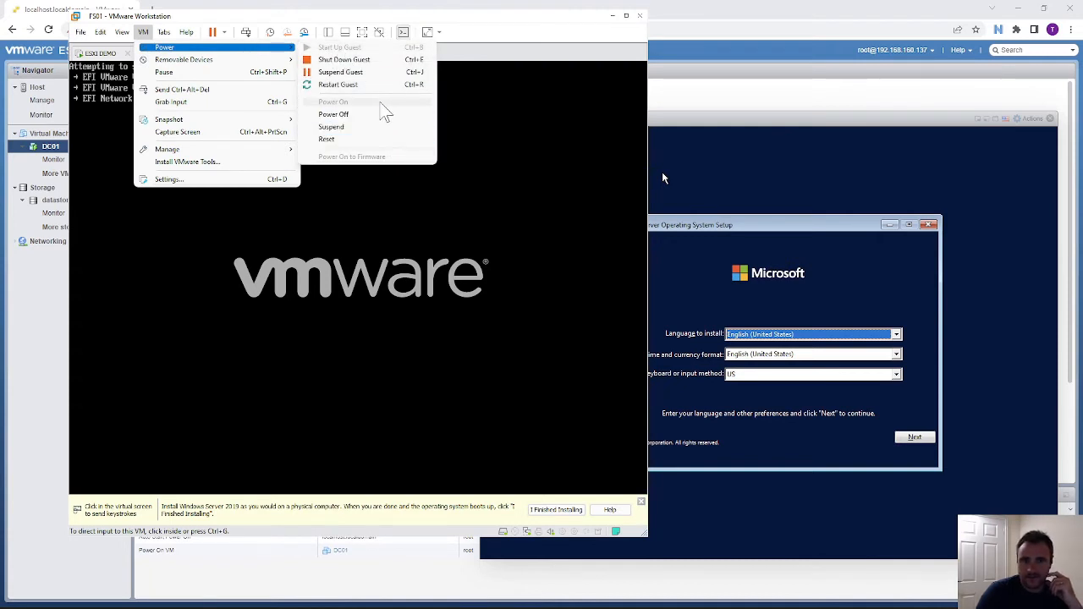
mouse_move(246, 59)
mouse_move(423, 59)
click(492, 73)
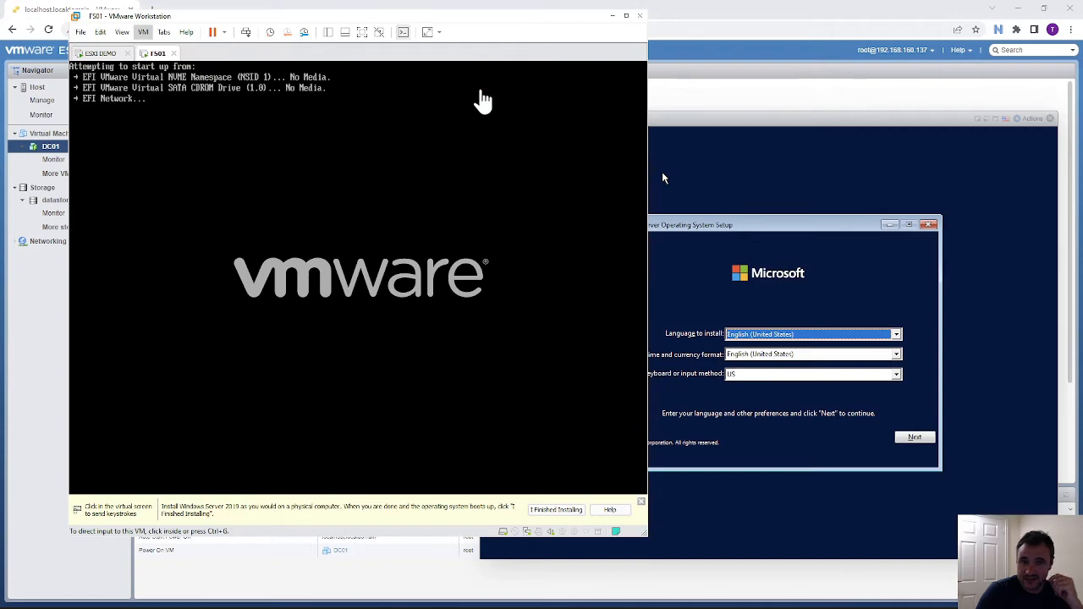
click(360, 187)
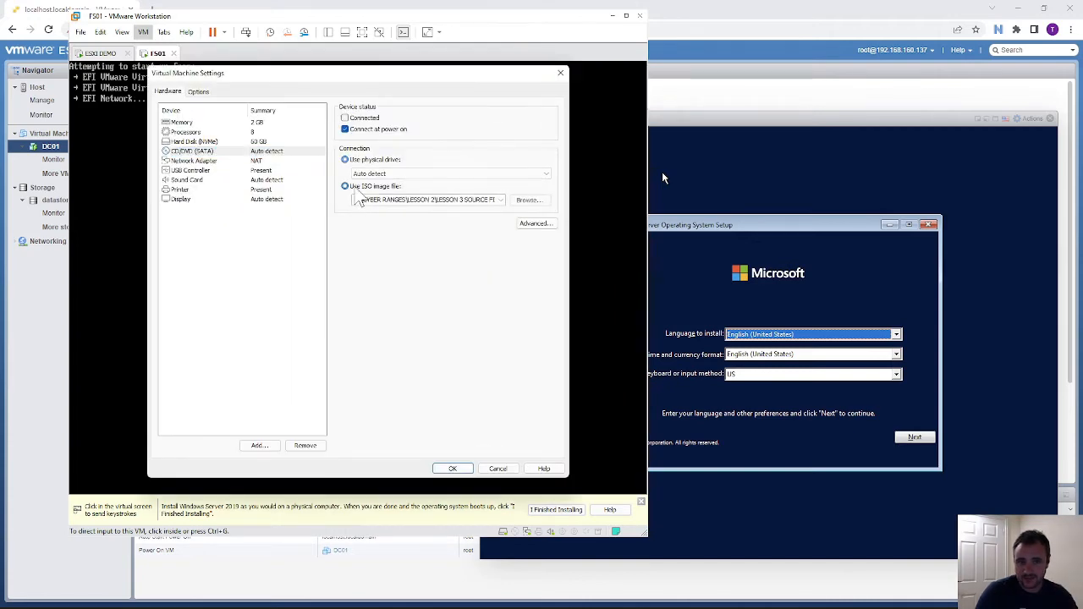
click(522, 201)
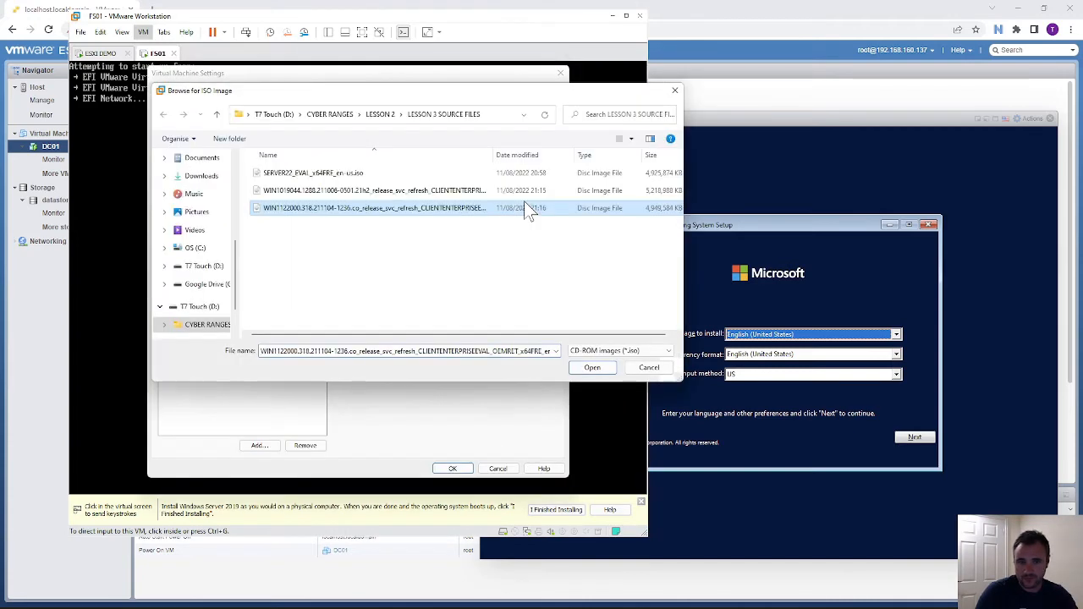
click(315, 174)
click(589, 367)
click(362, 119)
click(464, 469)
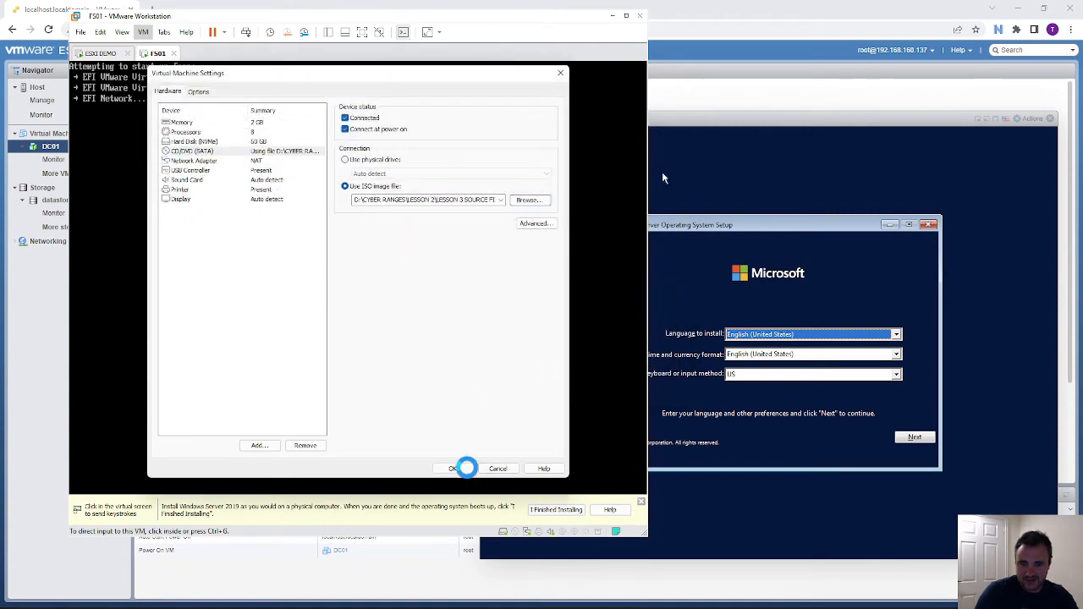
click(355, 305)
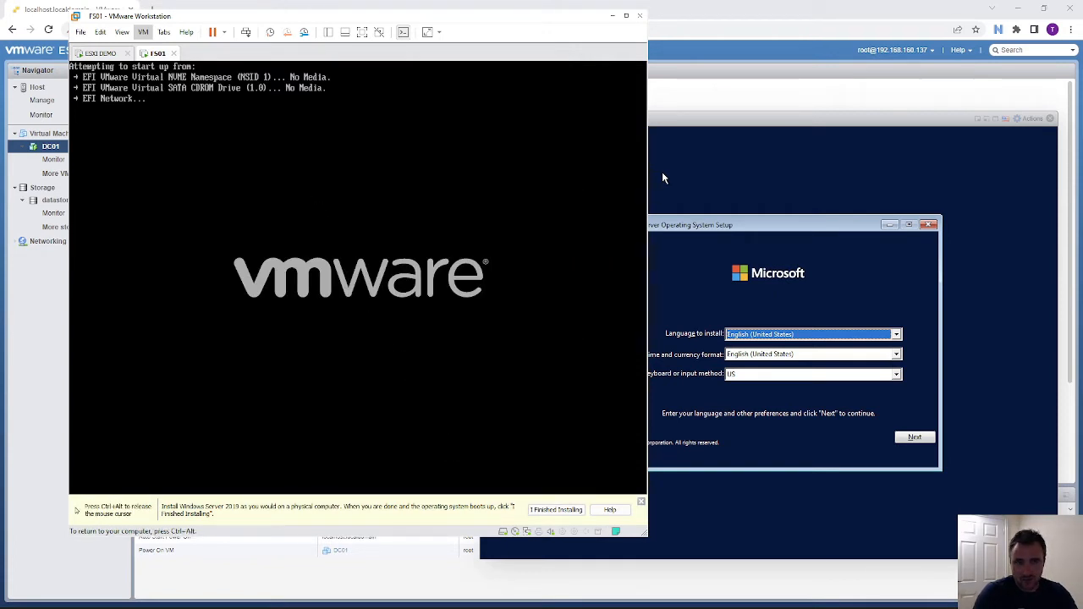
- Restart FS01, boot it from the Server ISO, and snap its window to the left half
key(ctrl+alt)
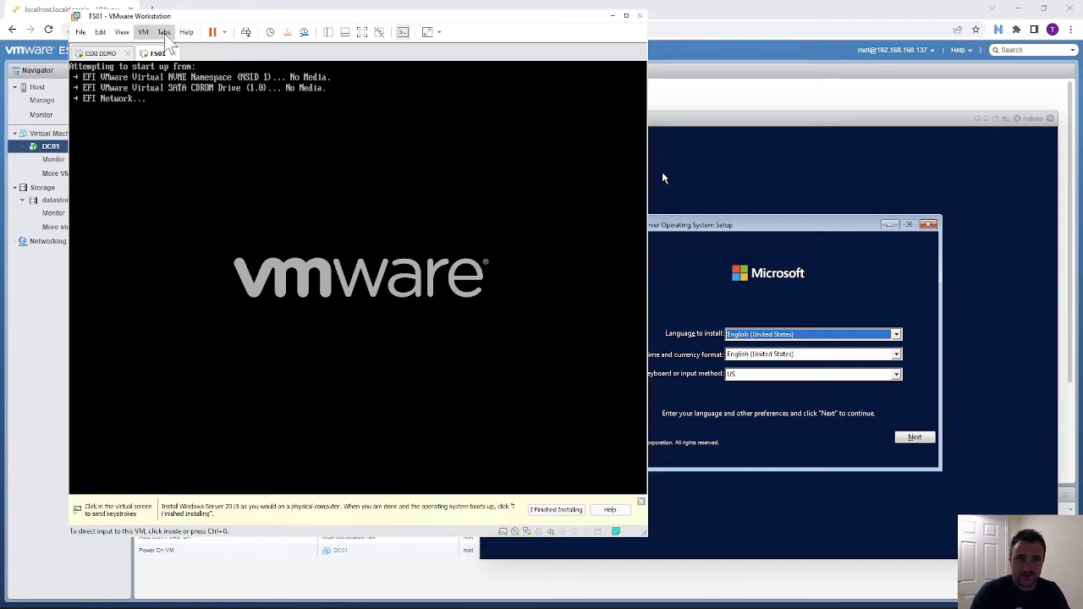
click(246, 31)
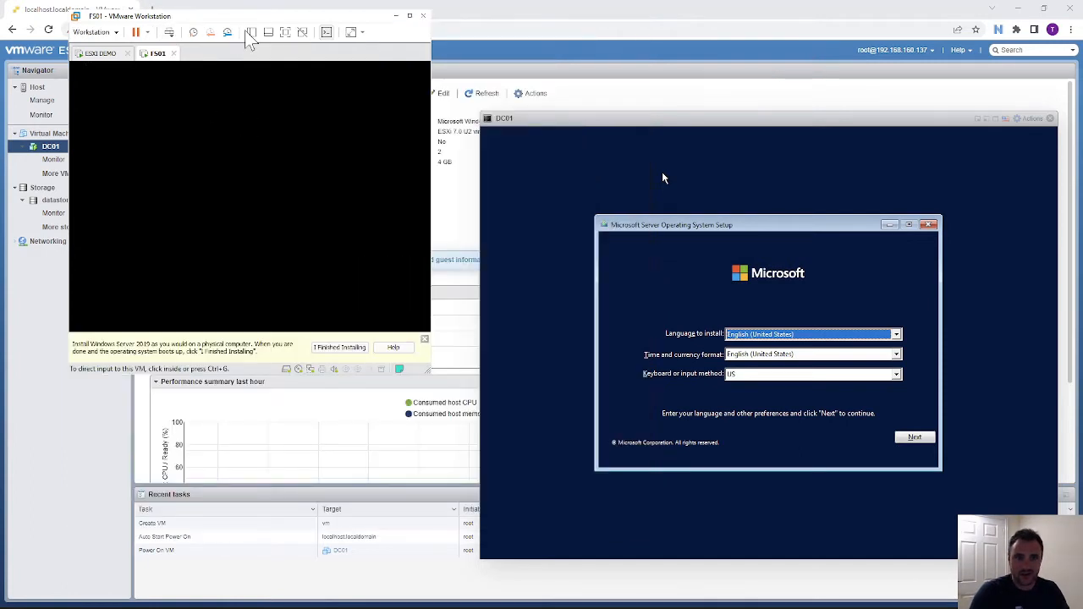
click(269, 184)
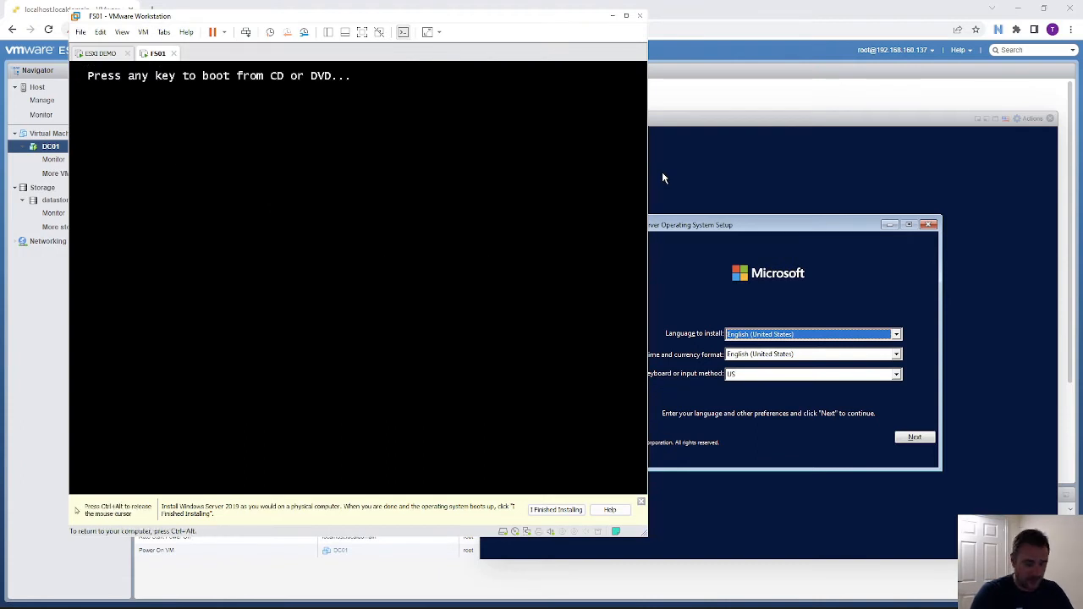
key(Return)
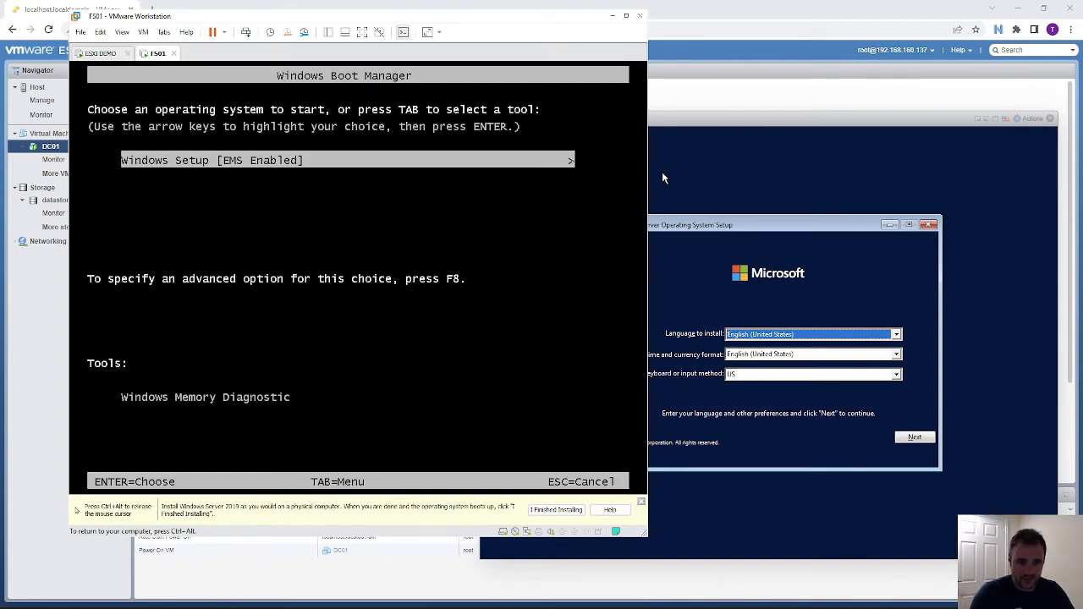
key(Return)
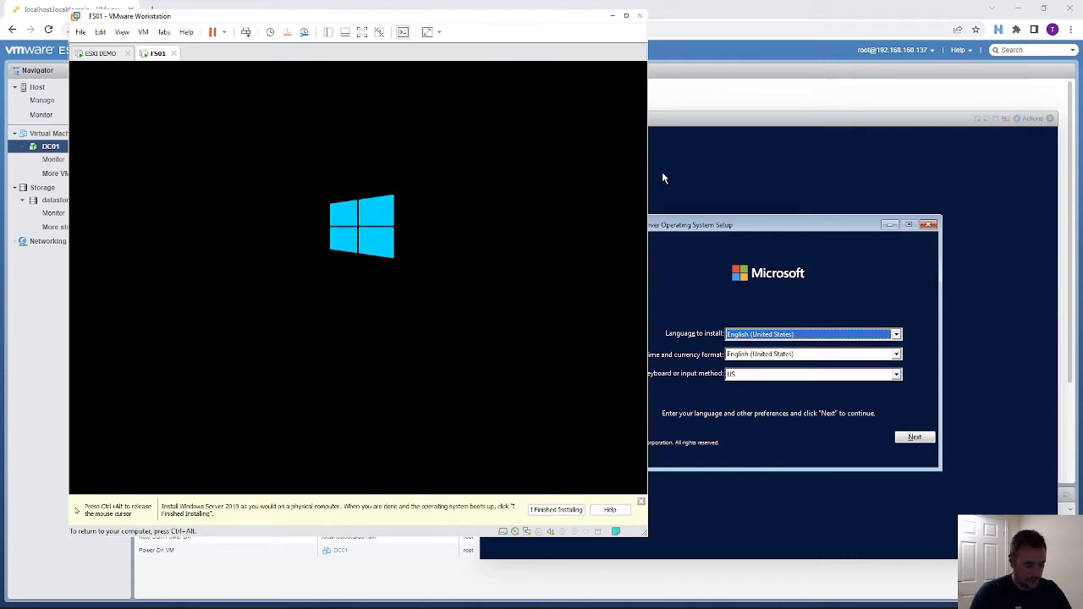
drag(206, 19, 7, 101)
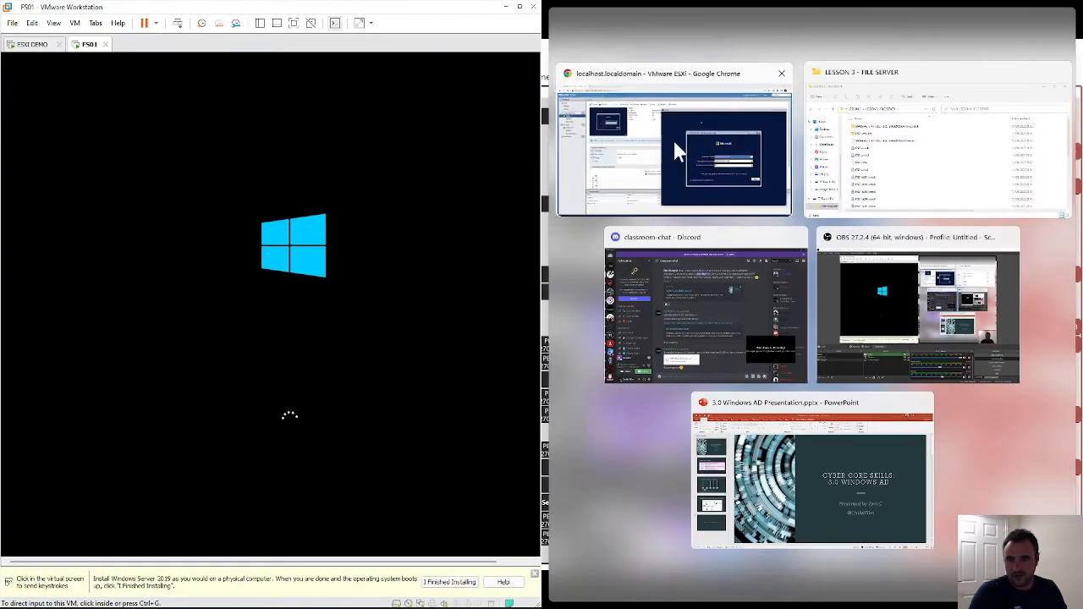
- Dock the browser on the right and reposition the DC01 console showing the Setup language page
click(677, 149)
drag(1057, 132, 623, 109)
drag(730, 106, 707, 110)
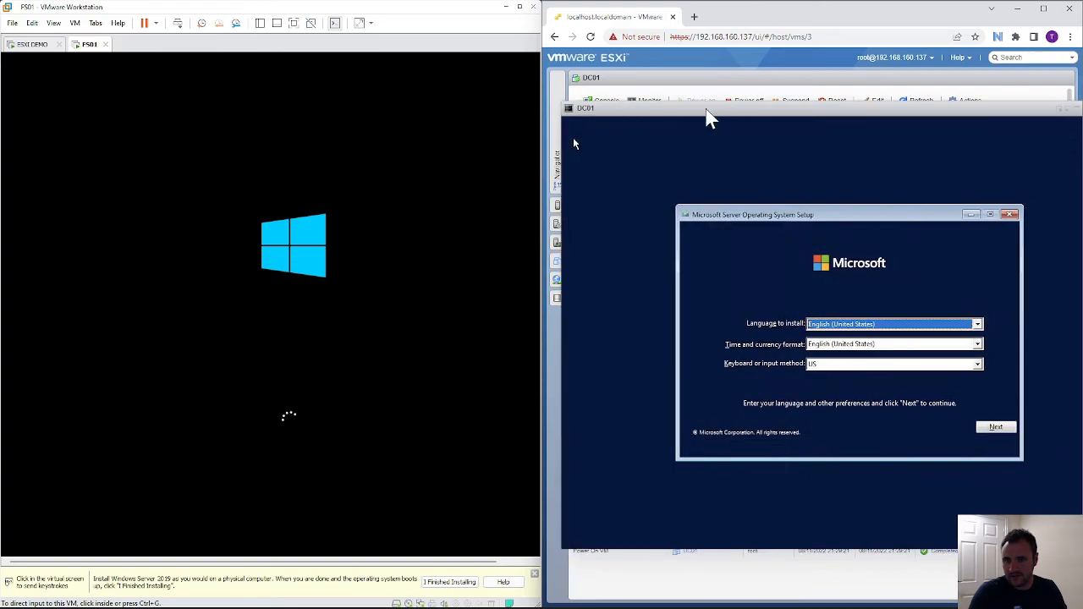
double_click(706, 110)
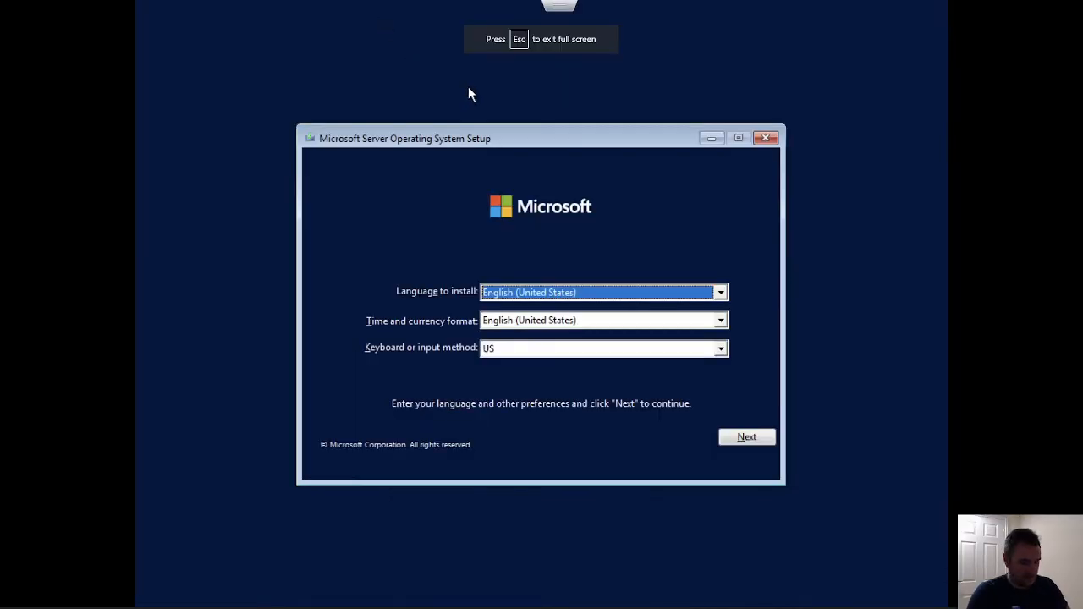
key(Escape)
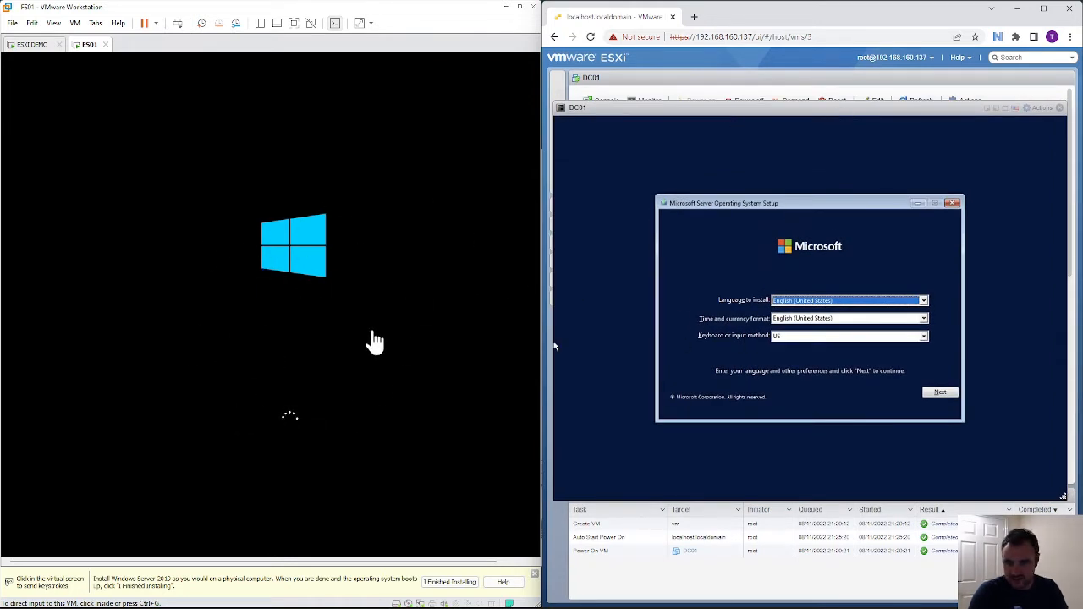
- Set FS01's time and currency format to English (United Kingdom) and continue
click(843, 321)
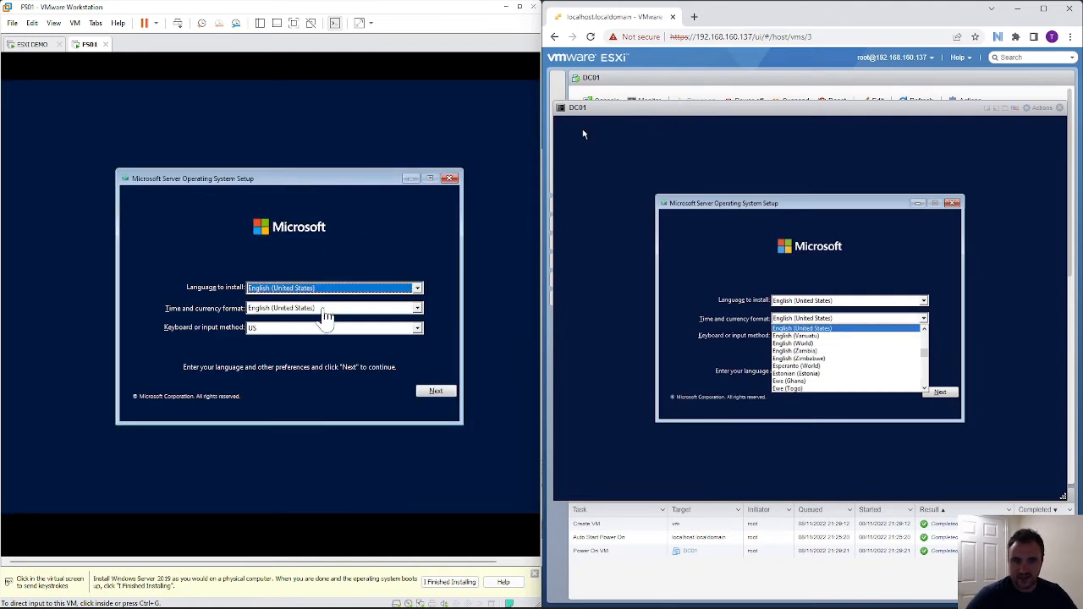
click(324, 310)
scroll(311, 335, up, 2)
click(311, 344)
key(ctrl+alt)
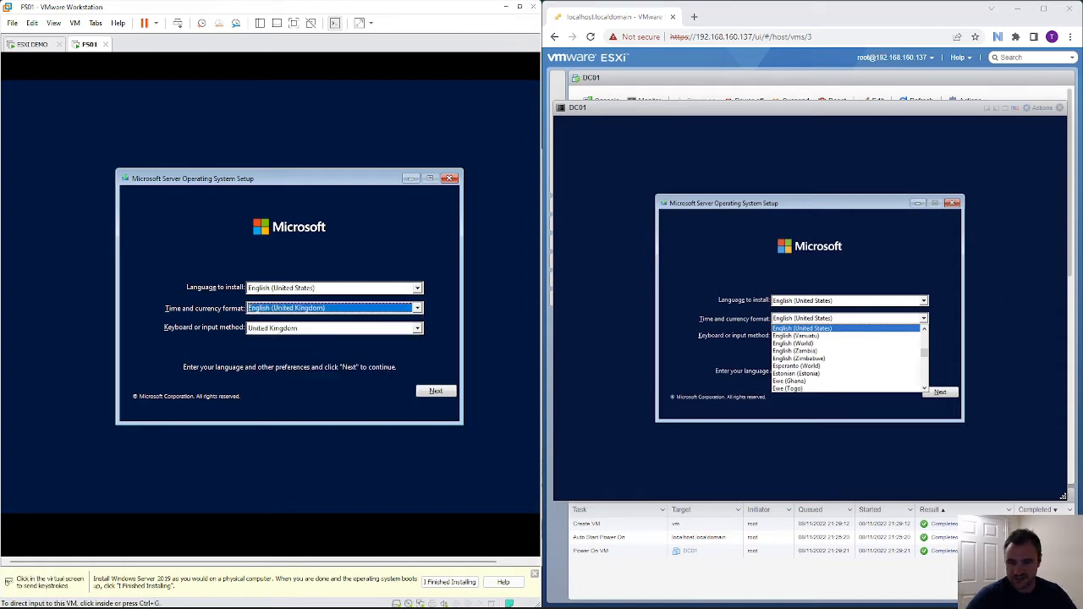
click(249, 244)
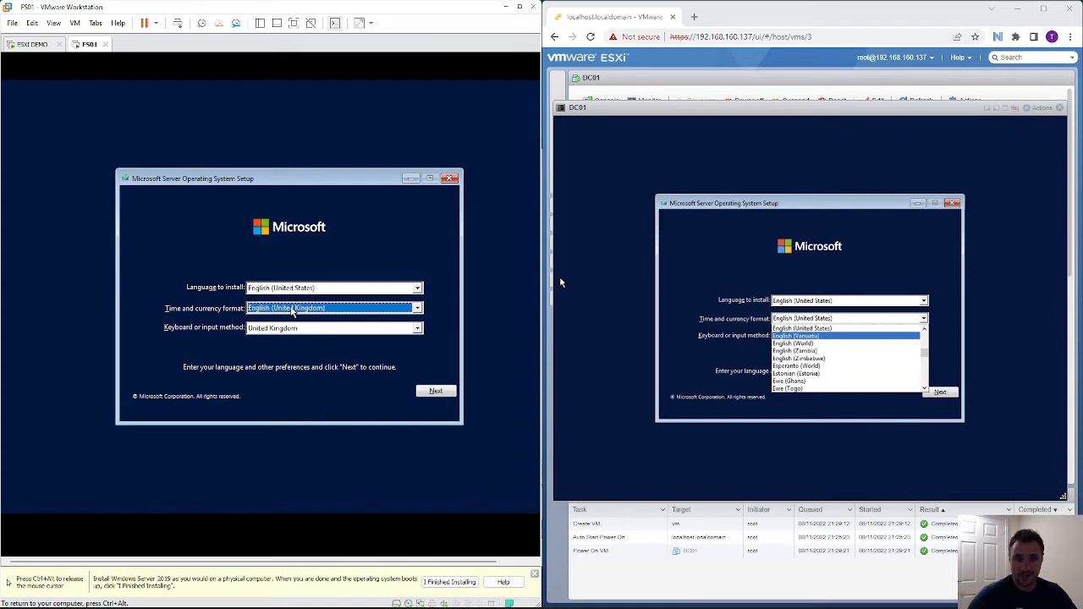
click(433, 392)
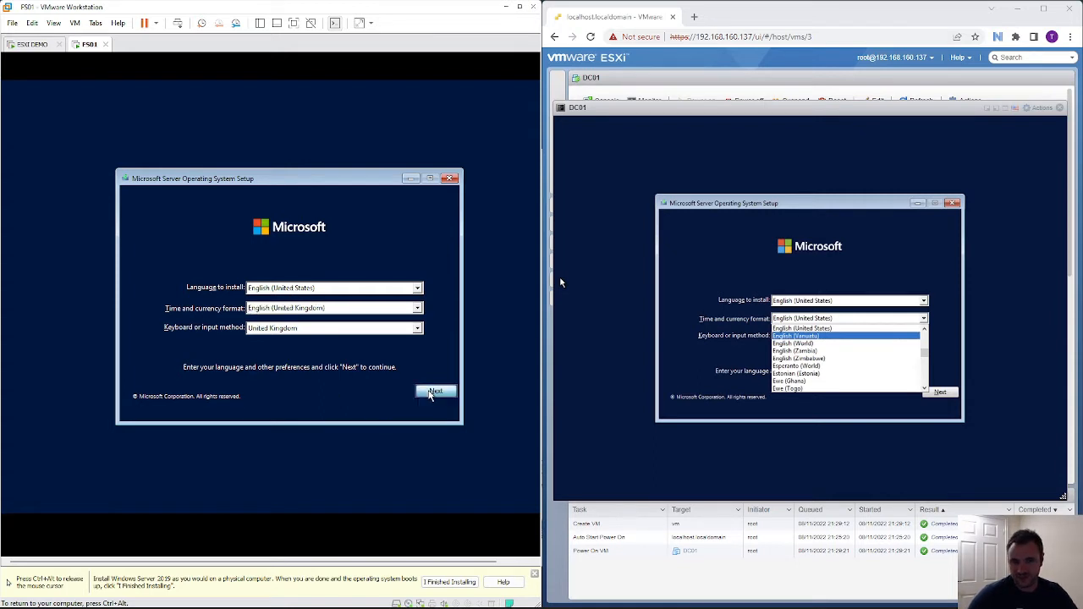
key(ctrl+alt)
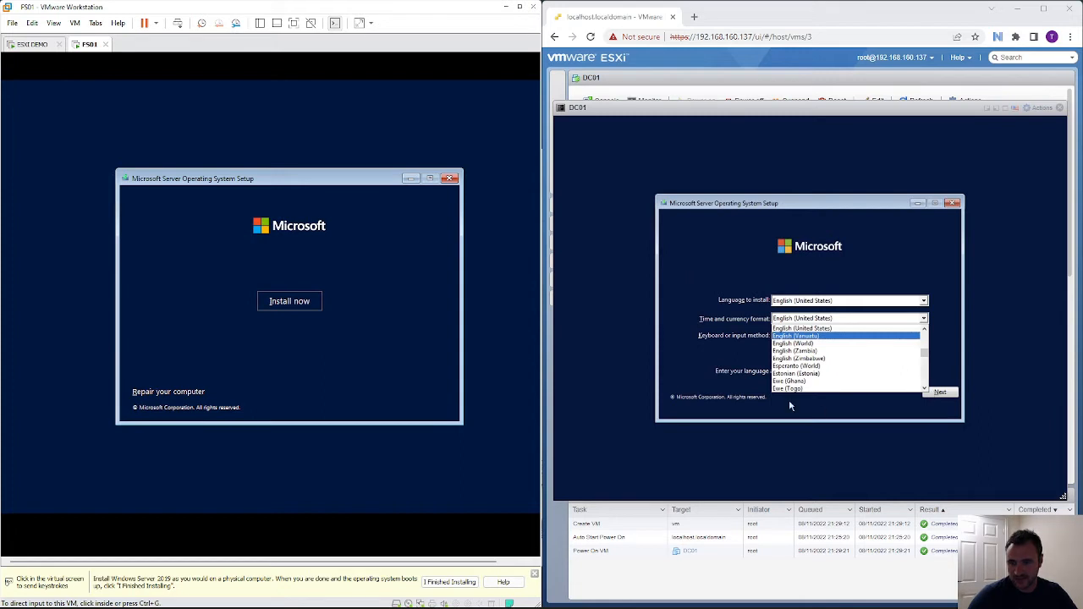
- Set DC01 to English (United Kingdom) as well, then choose Install now on both VMs
scroll(833, 355, up, 1)
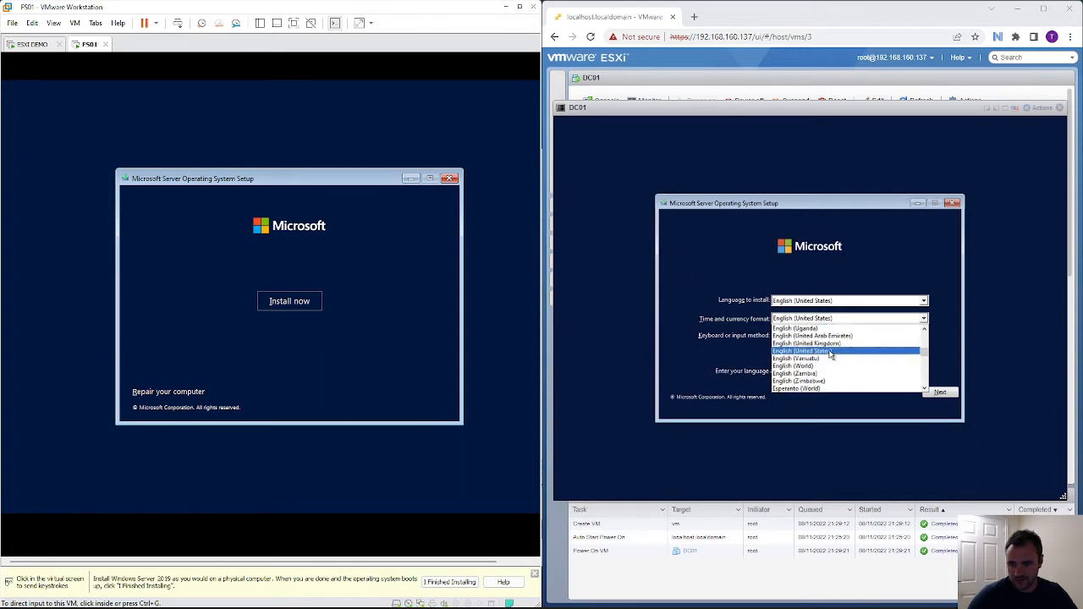
click(835, 343)
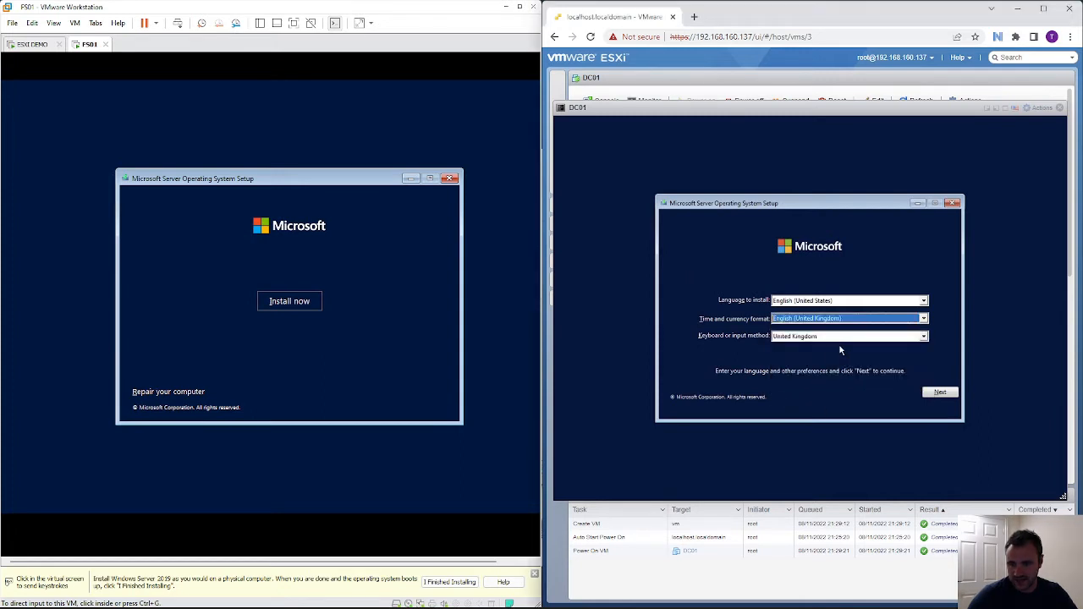
click(940, 393)
click(292, 303)
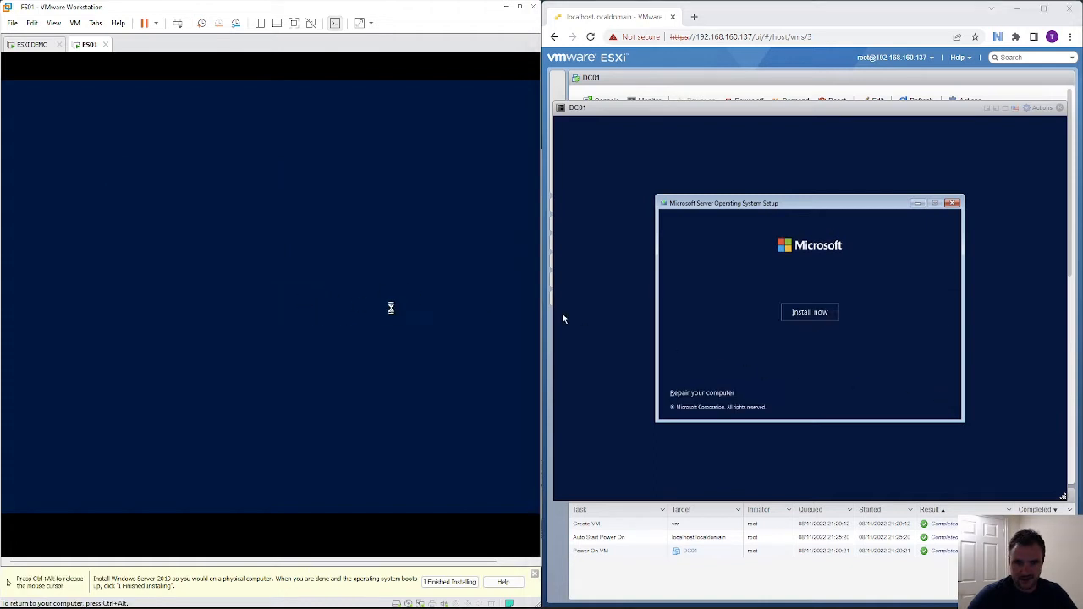
click(814, 312)
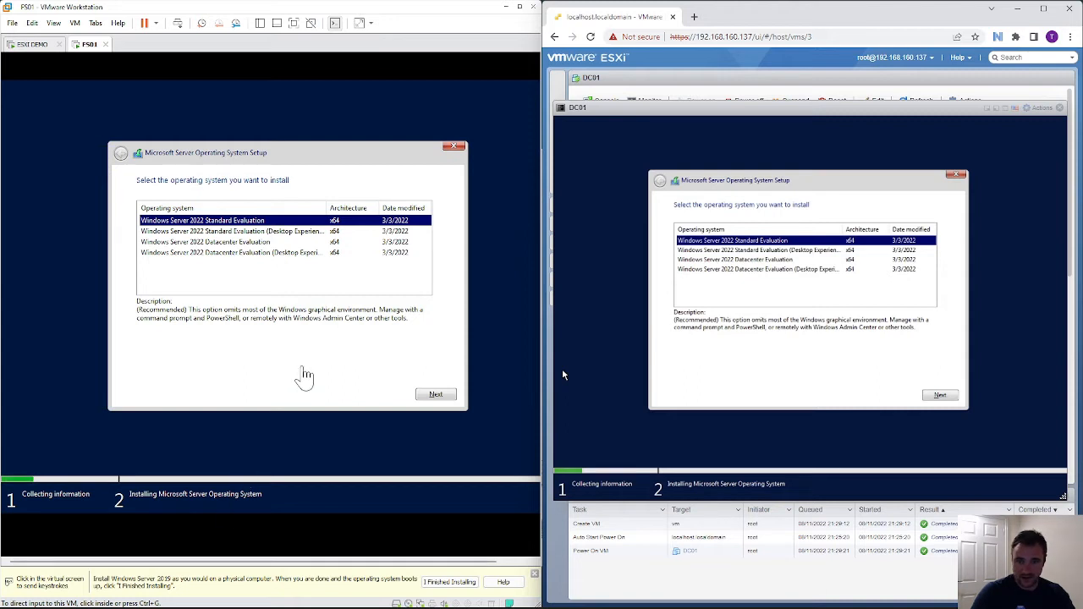
- Select Windows Server 2022 Standard Evaluation (Desktop Experience) on FS01 and DC01, continuing to licence terms
click(303, 372)
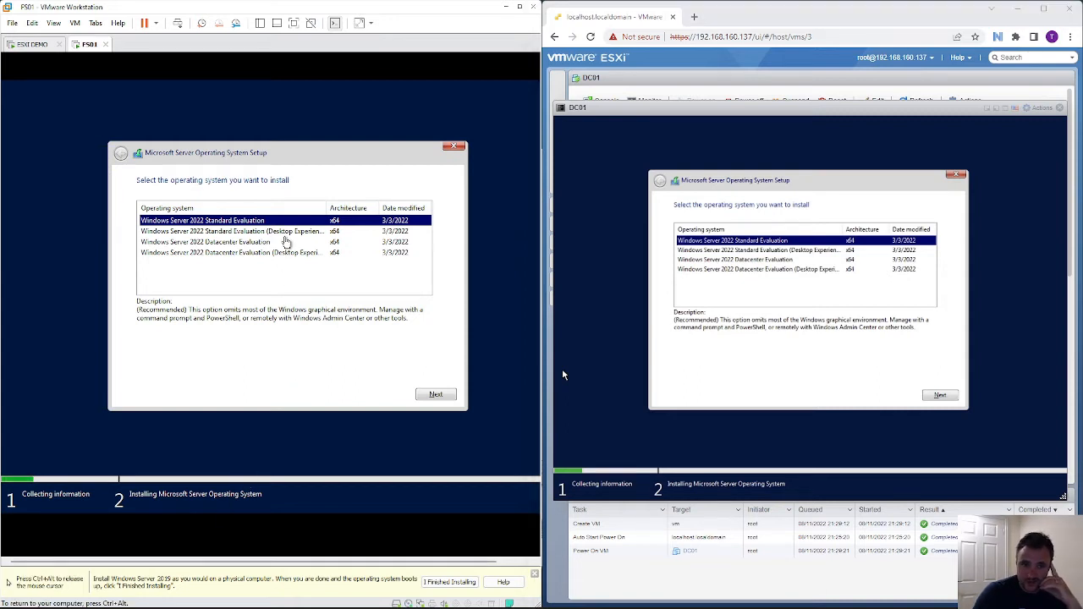
click(288, 232)
key(ctrl+alt)
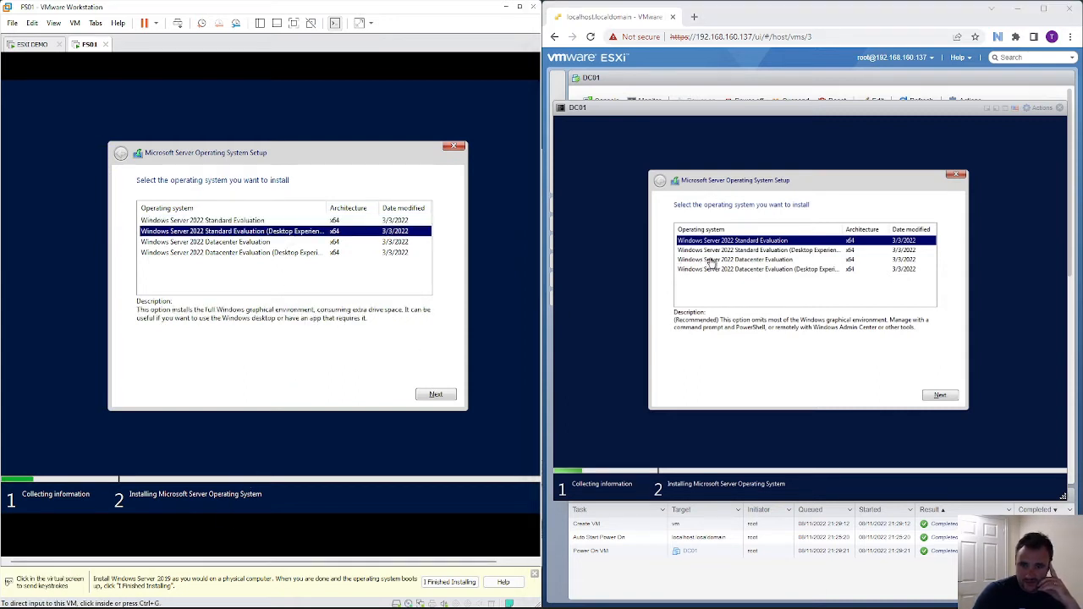
click(731, 250)
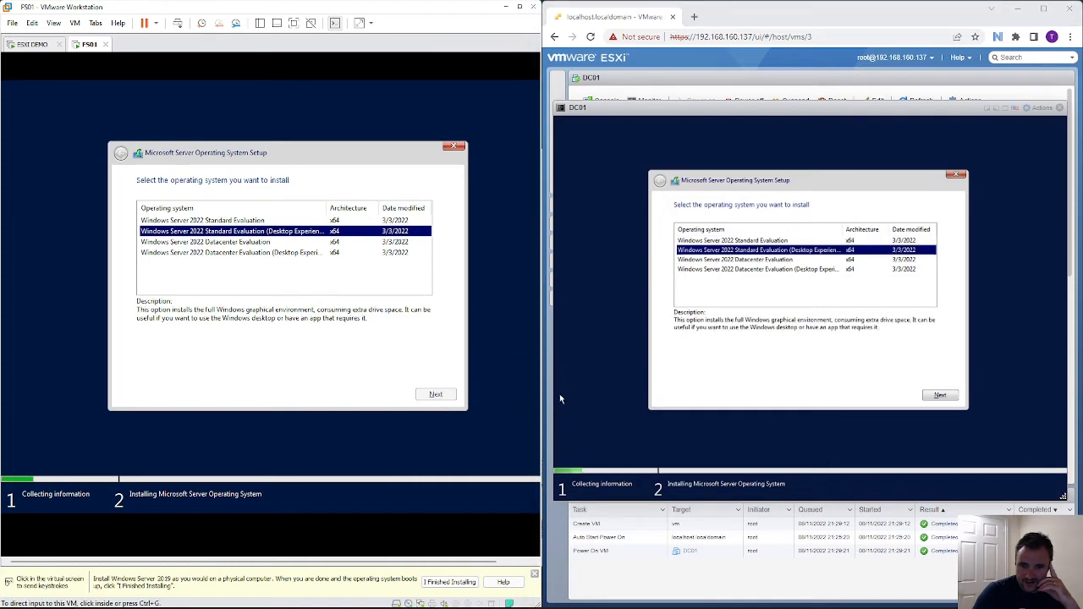
click(952, 396)
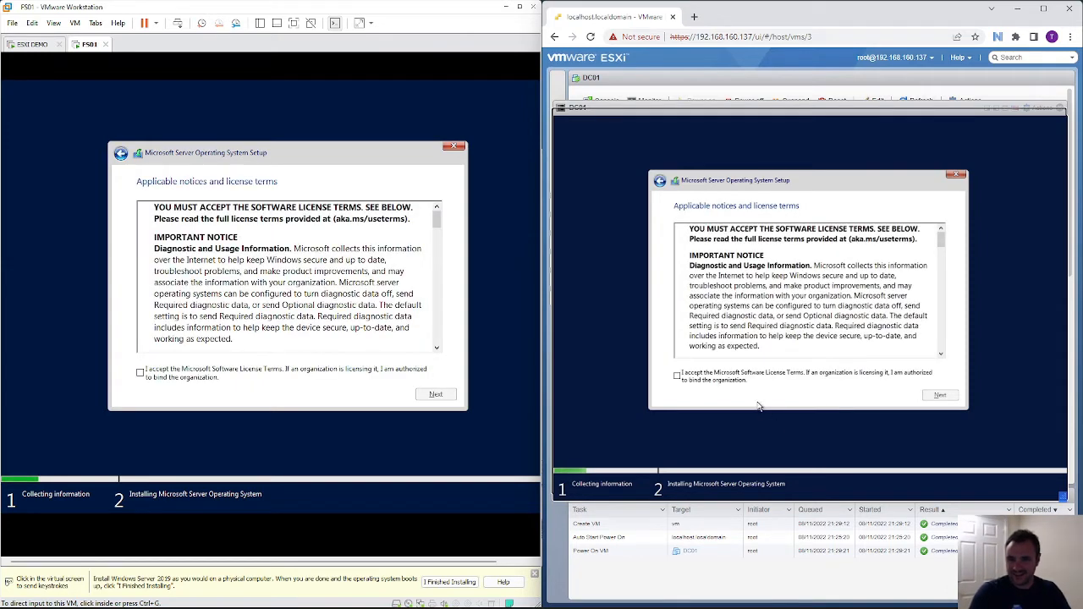
- Accept the licence on both VMs, choose Custom install, and install FS01 onto Drive 0
click(706, 380)
click(940, 395)
click(141, 372)
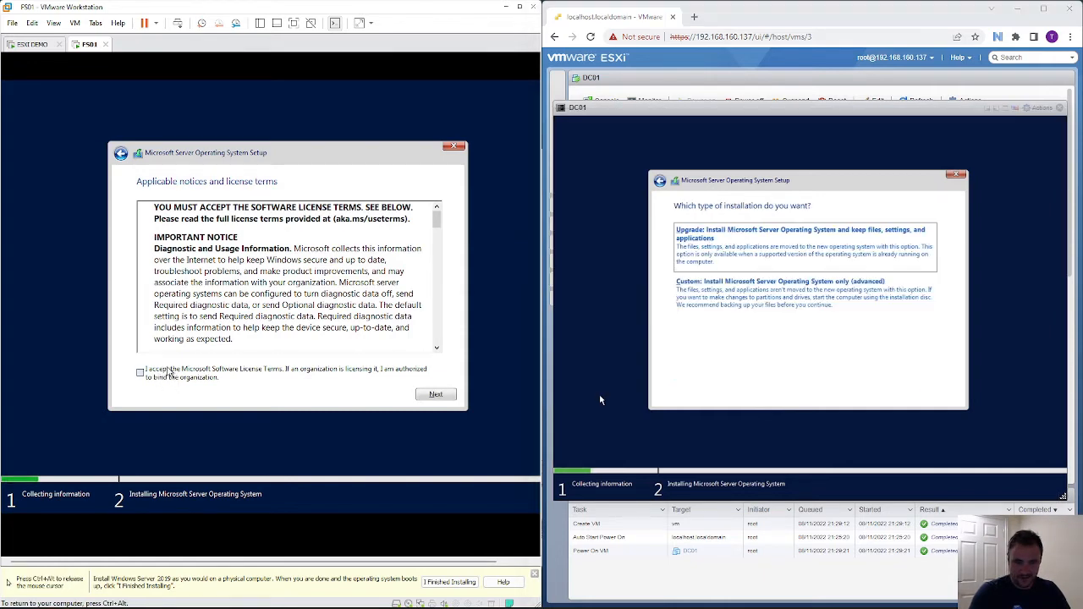
click(435, 394)
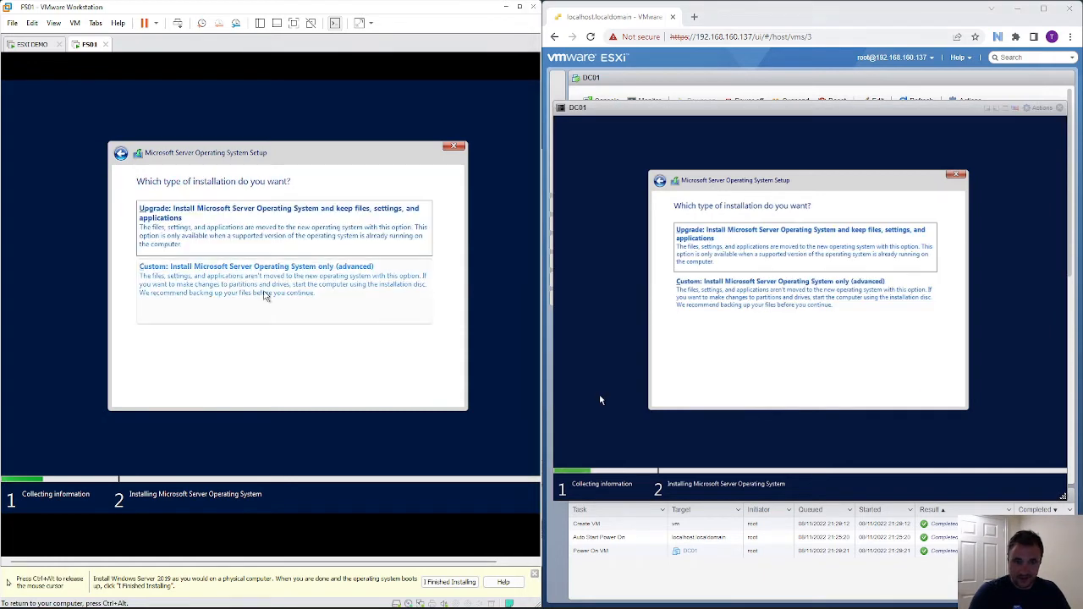
click(236, 278)
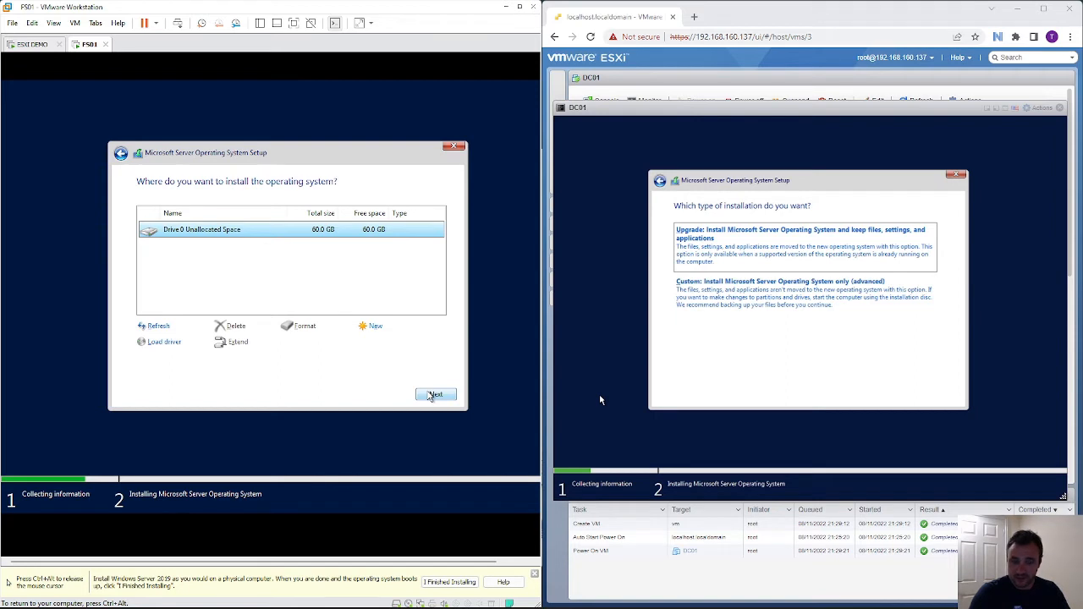
click(435, 395)
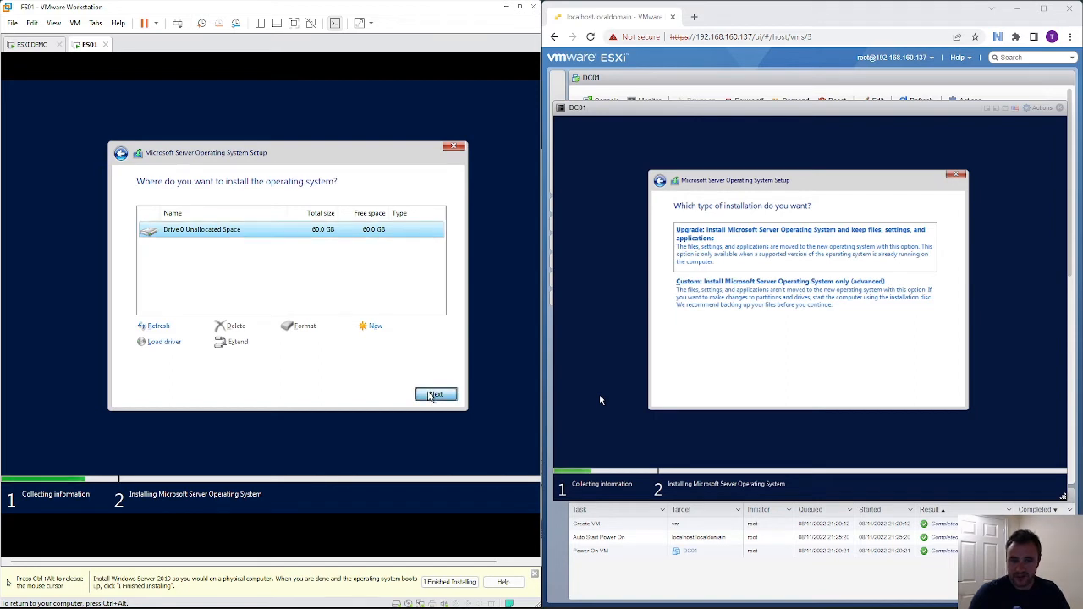
click(829, 316)
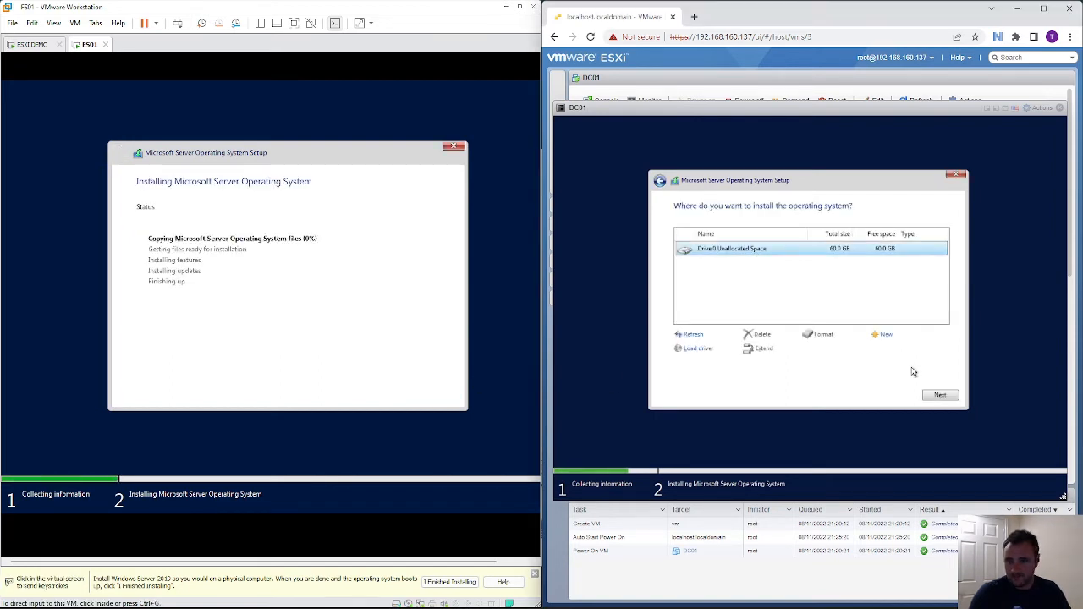
- Install DC01 onto Drive 0 unallocated space, then bring the LESSON 3 - FILE SERVER folder forward
click(940, 396)
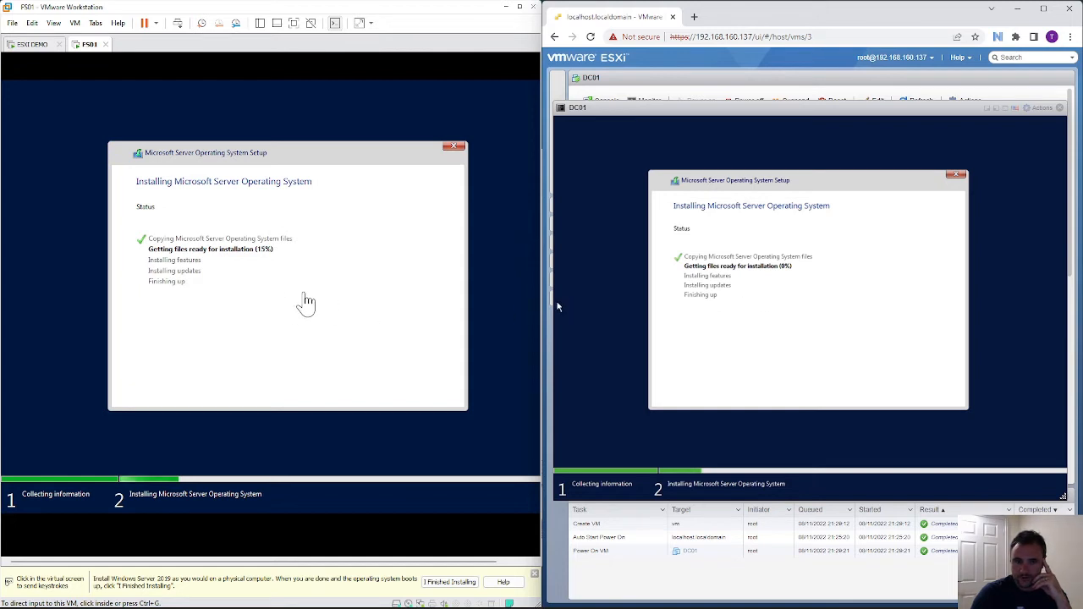
click(372, 306)
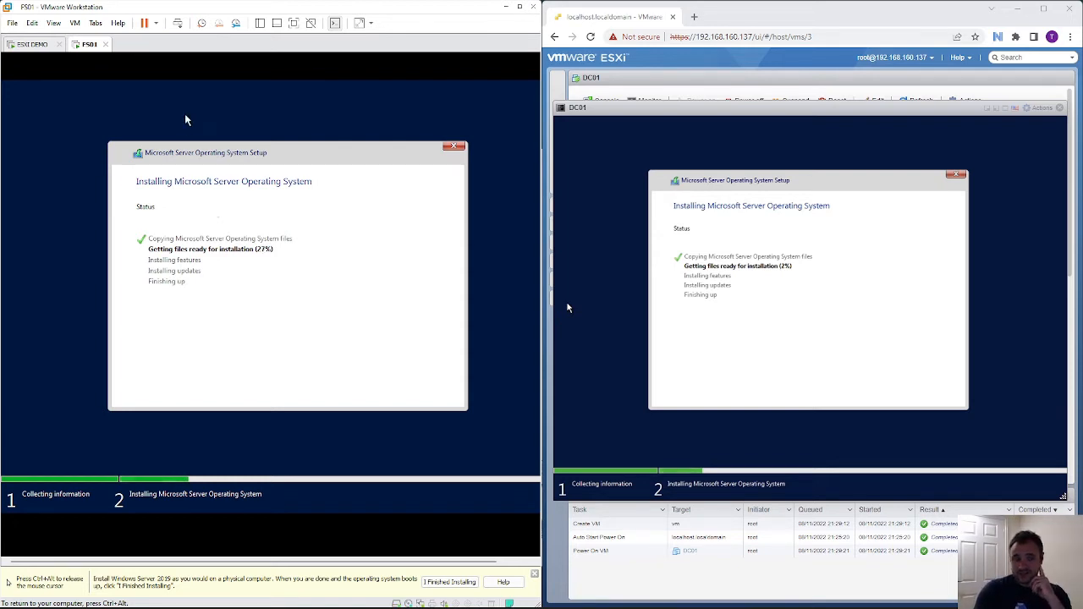
key(ctrl+alt)
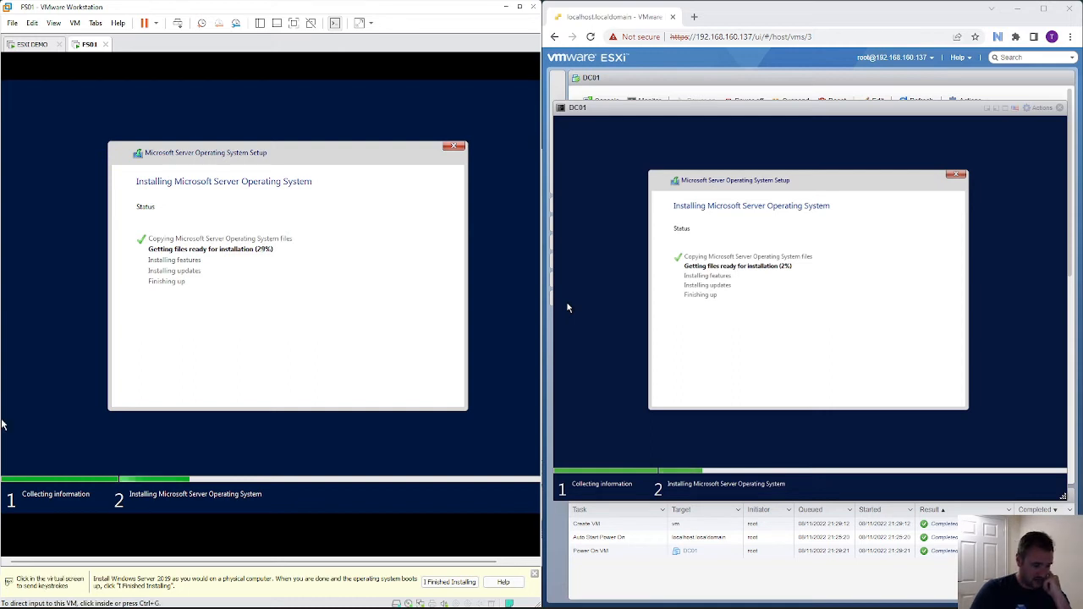
click(1, 423)
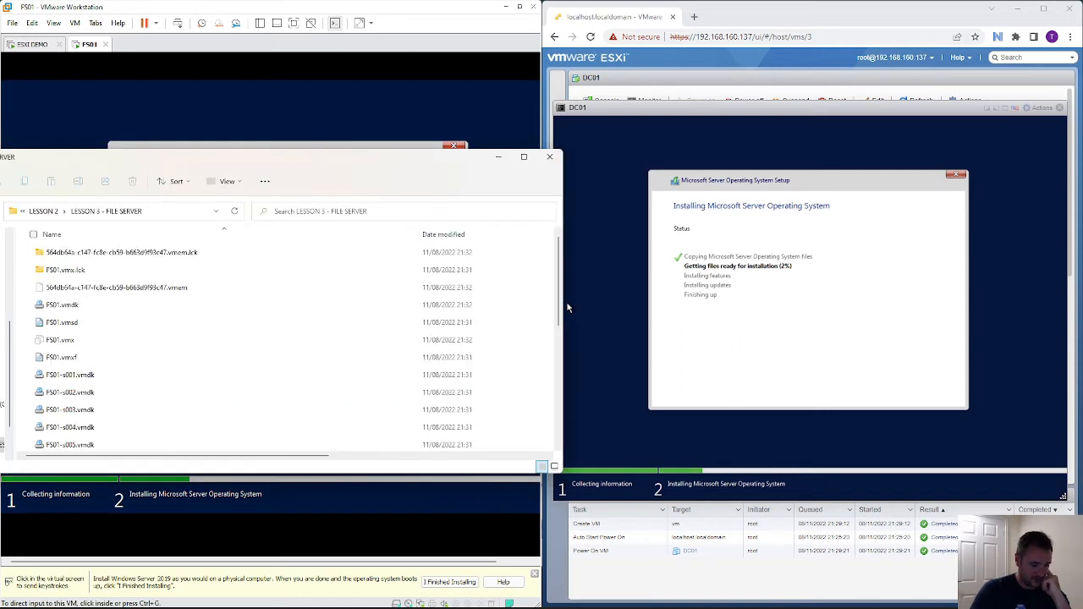
- In LESSON 2, rename the LESSON 3 - WINDOWS CLIENT folder to 'LESSON 3 - WINDOWS CLIENT 11'
click(43, 211)
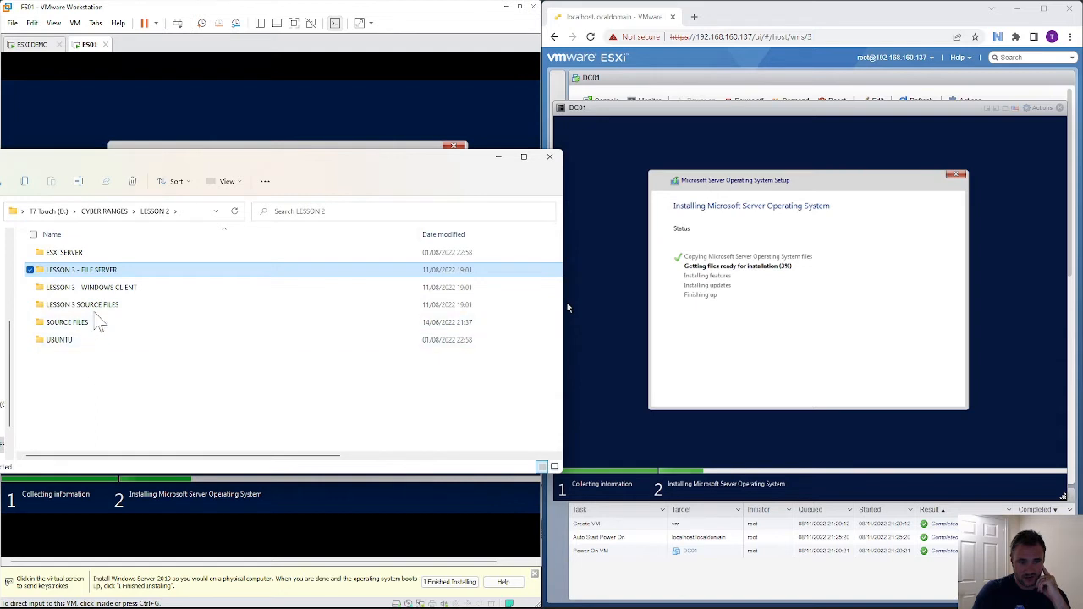
click(108, 291)
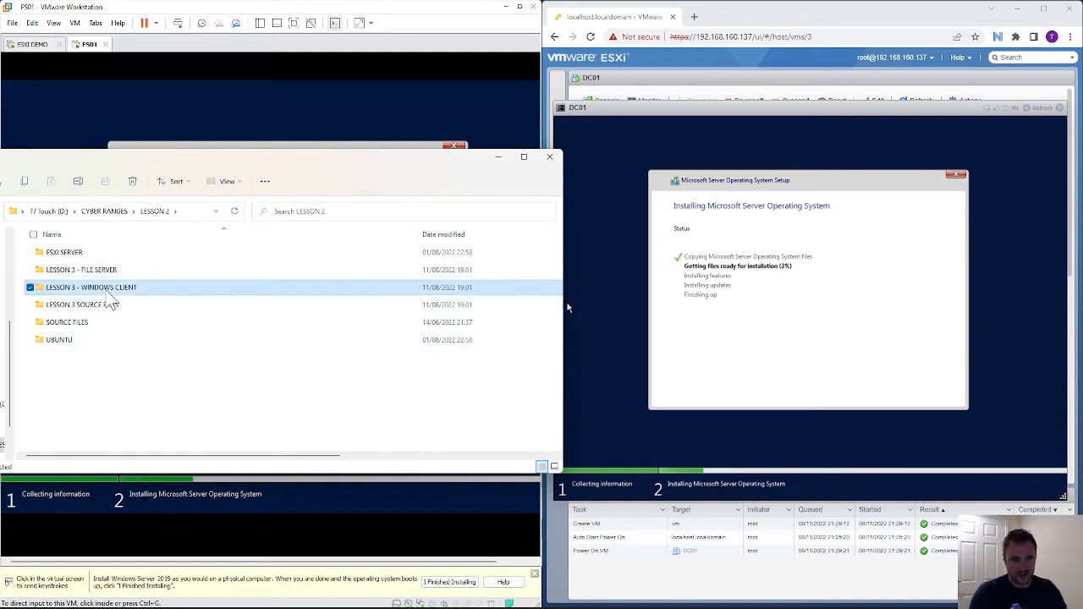
right_click(109, 293)
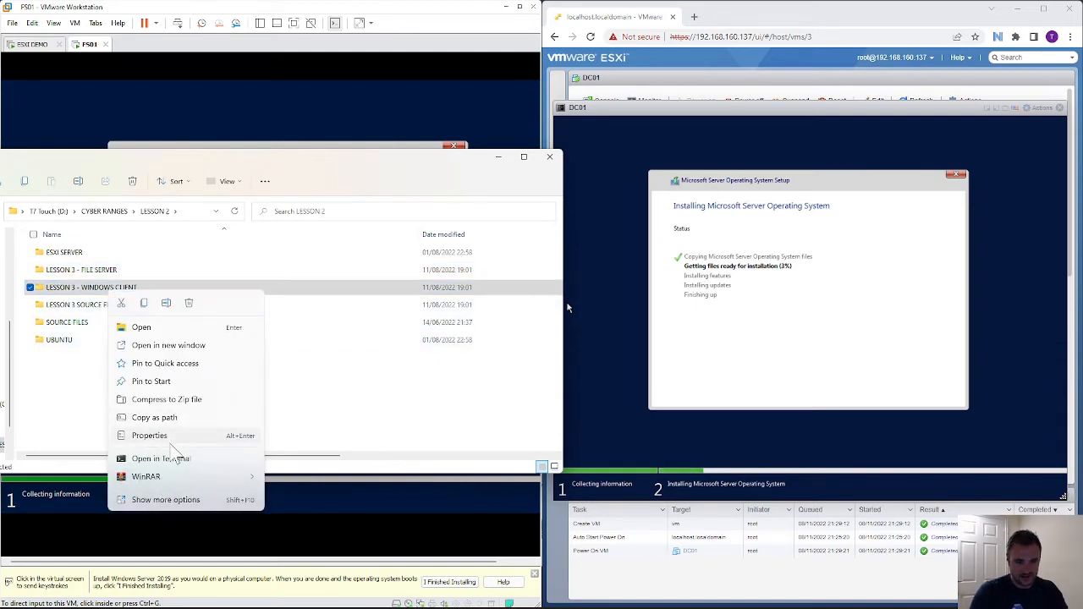
click(178, 502)
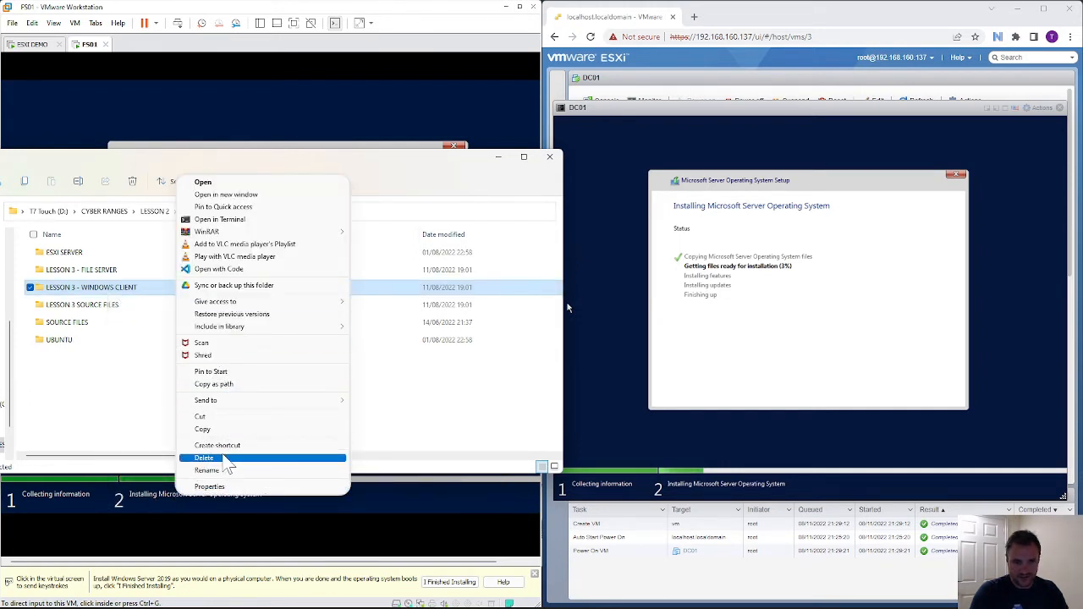
click(226, 470)
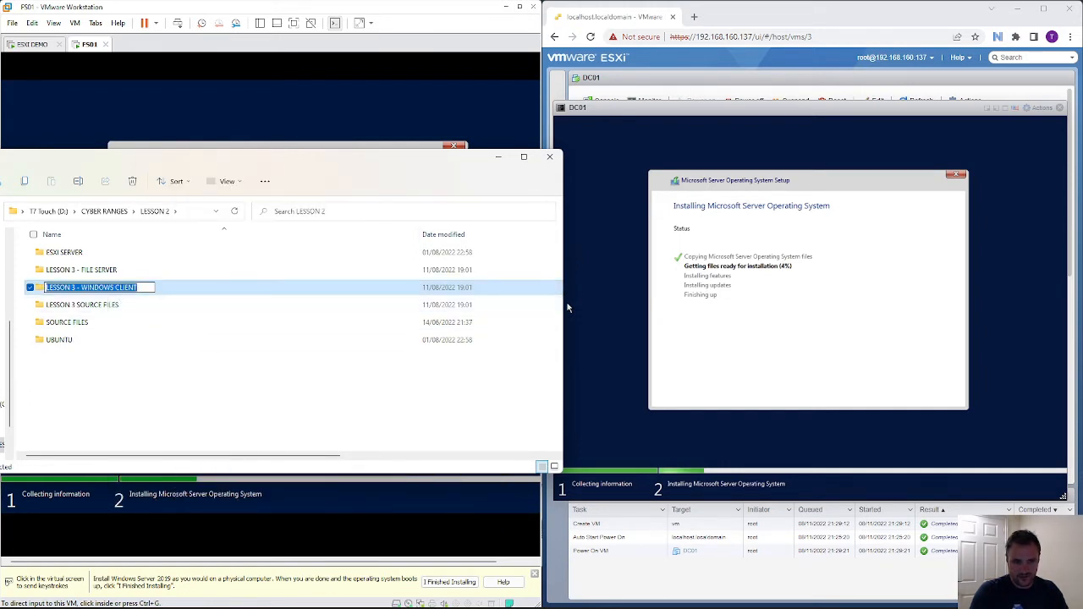
key(End)
text(11)
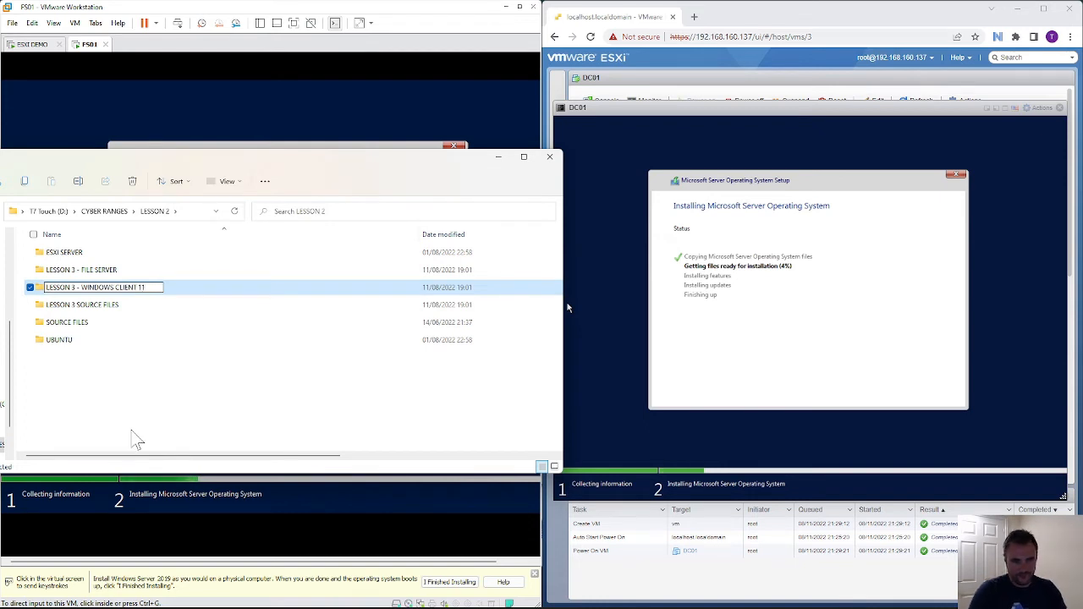
key(Return)
- Create an empty 'LESSON 3 - WIN CLIENT 10' folder, open it, then minimize File Explorer
click(147, 396)
right_click(149, 397)
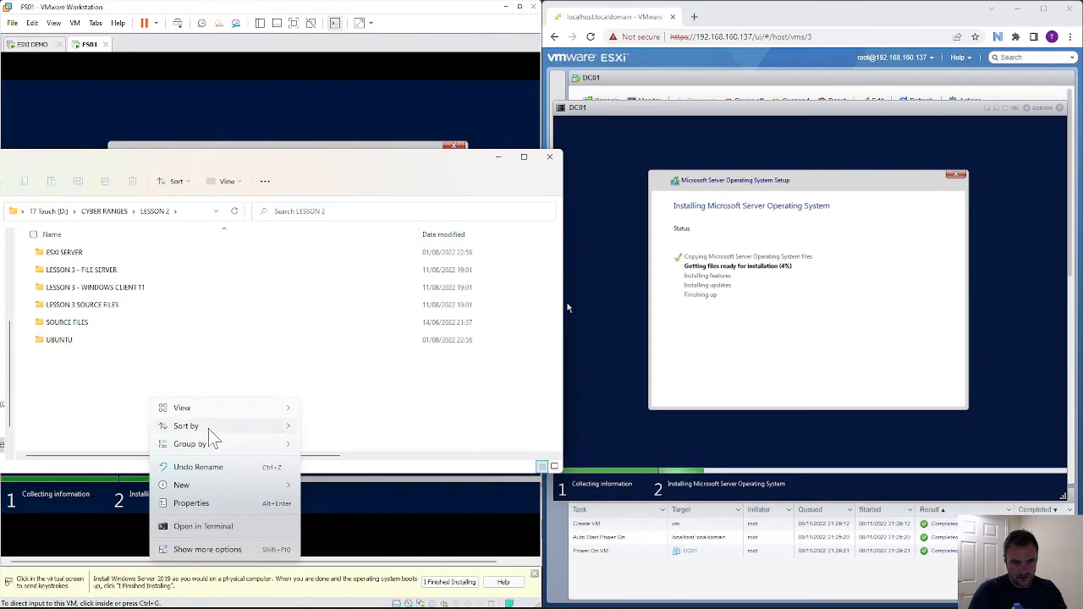
mouse_move(218, 486)
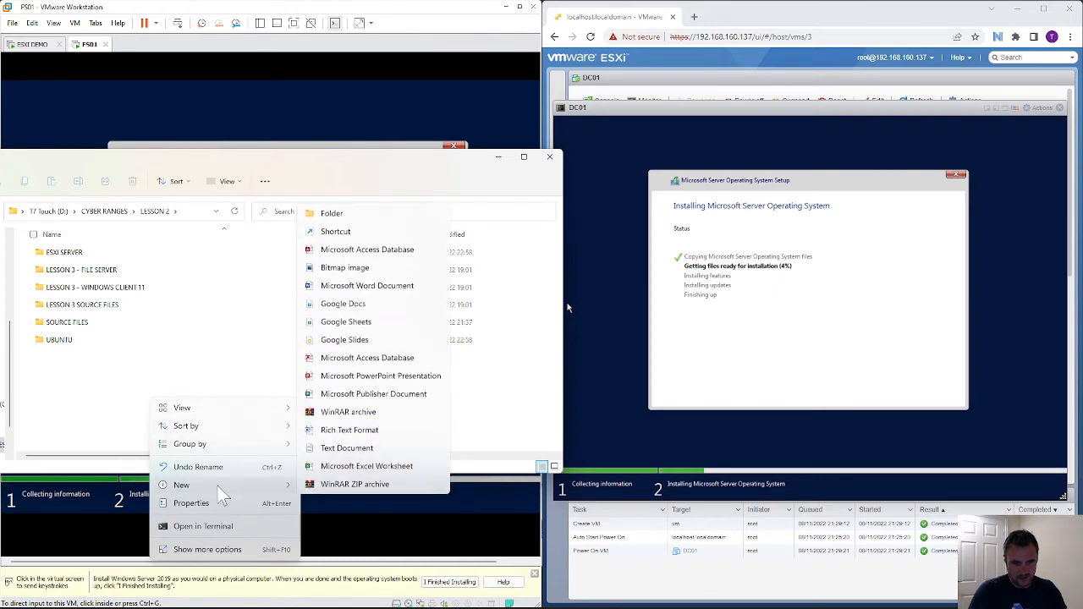
click(325, 212)
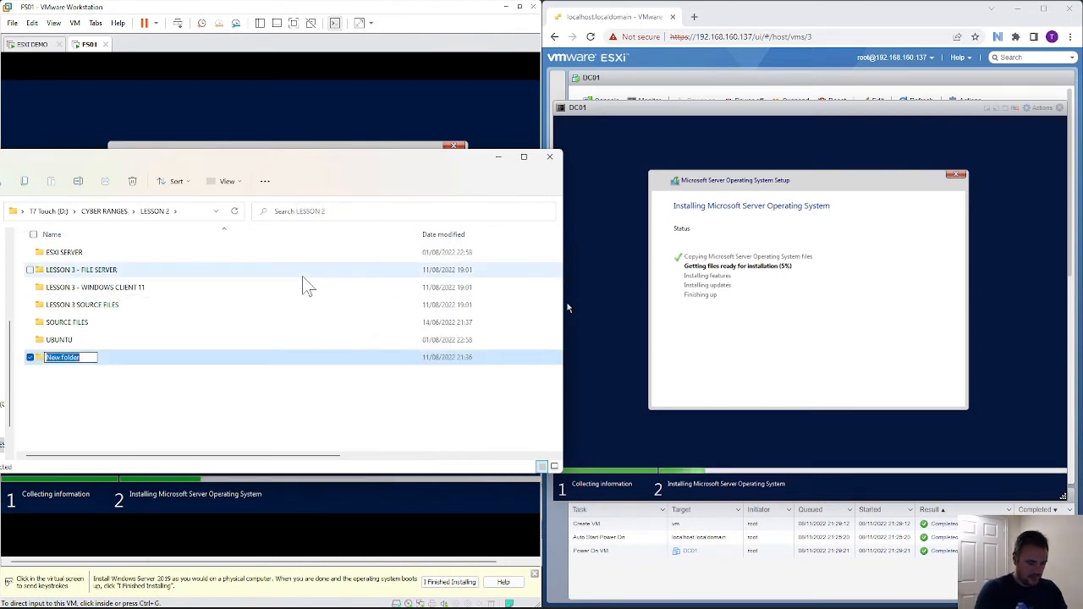
text(LESSON)
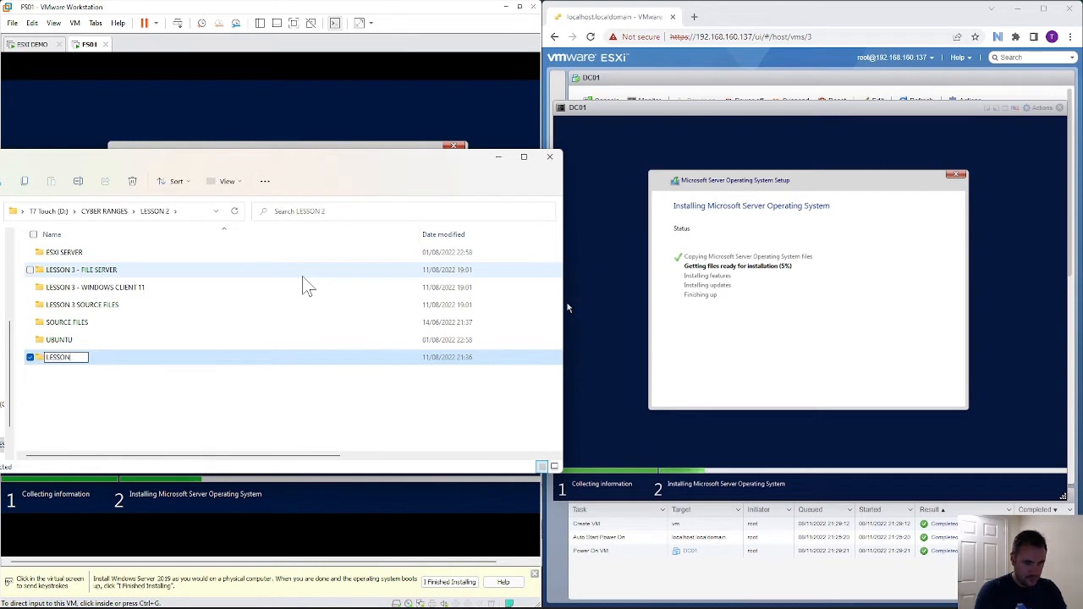
text( 3 - W)
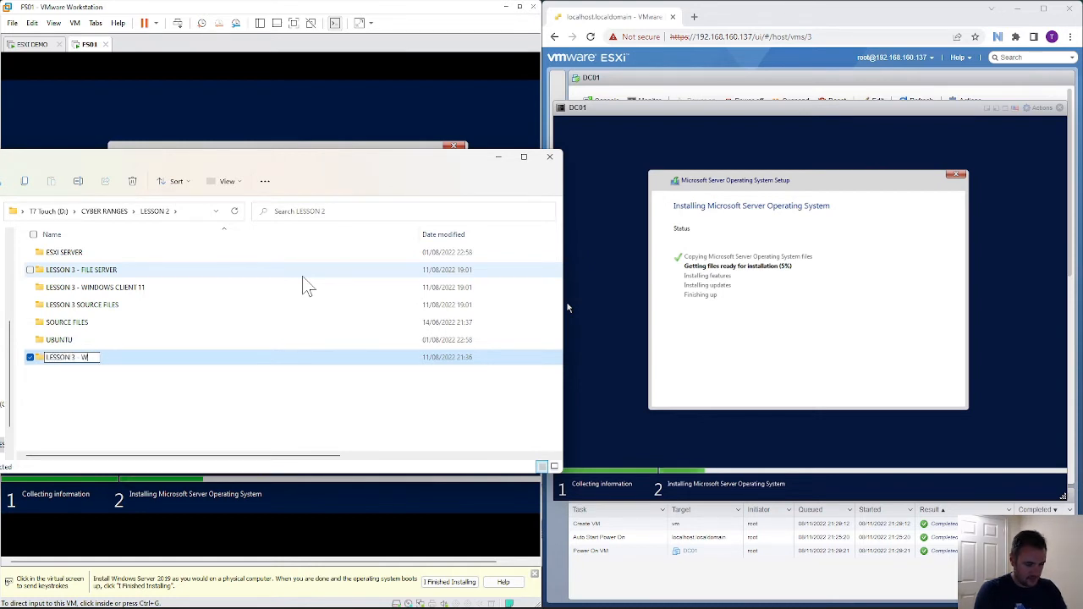
text(IN CLIENT 10)
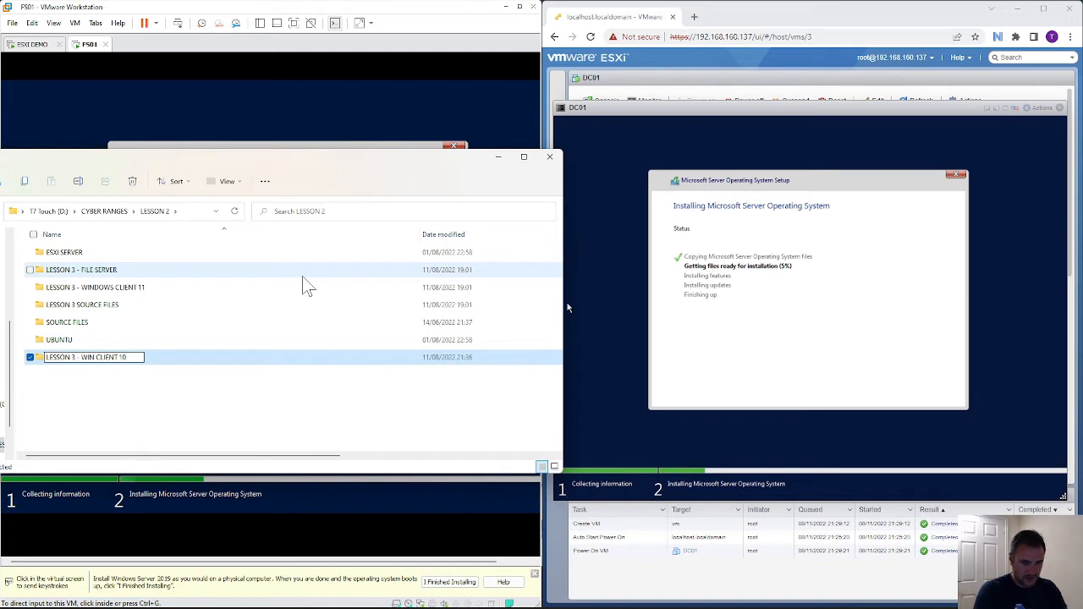
key(Return)
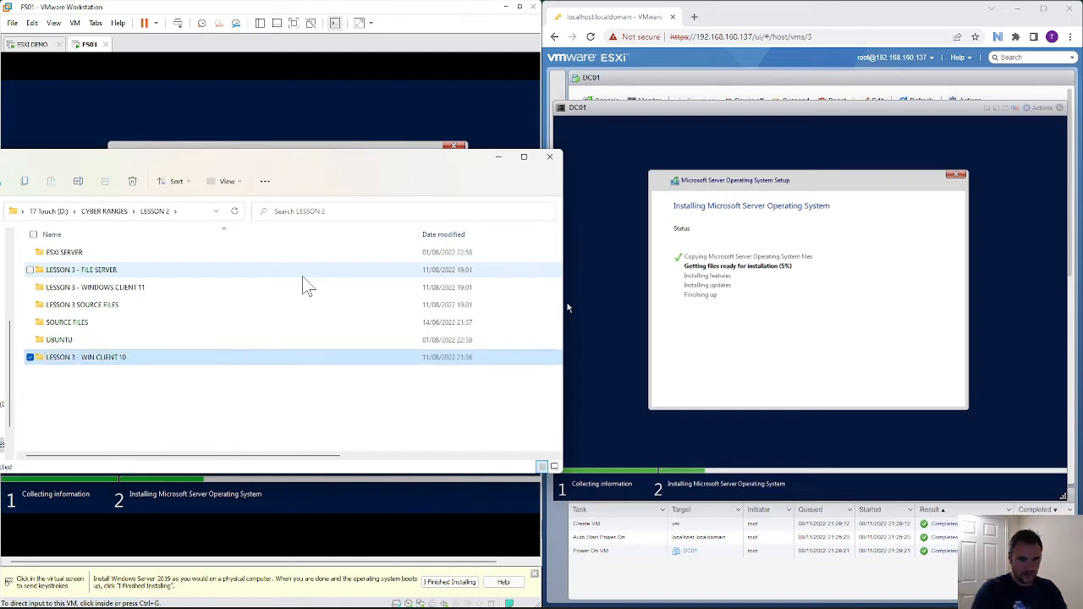
double_click(116, 362)
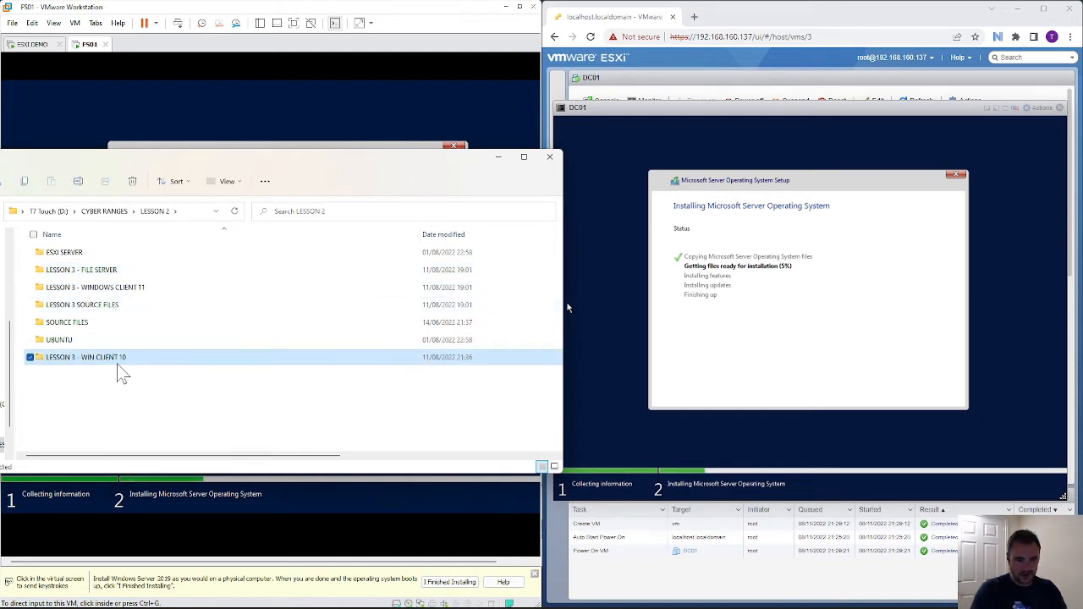
click(169, 212)
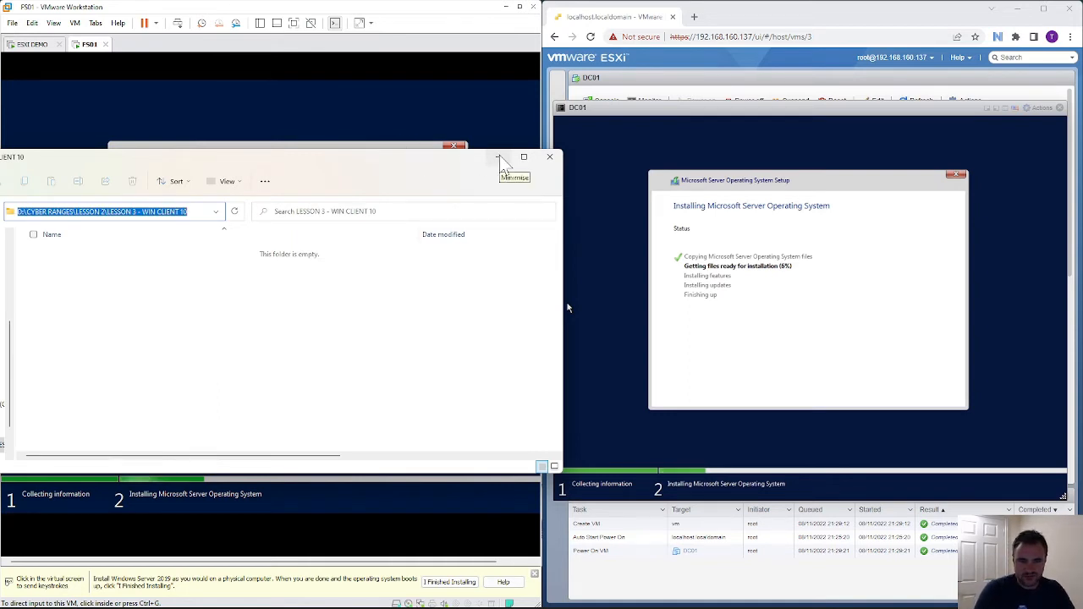
click(499, 158)
click(397, 283)
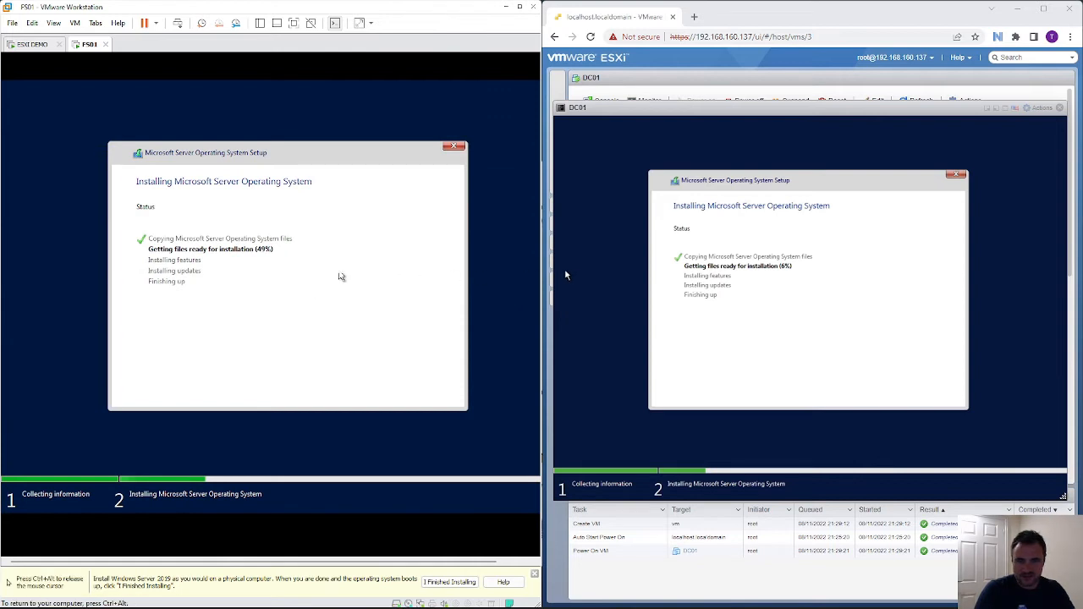
key(ctrl+alt)
click(770, 286)
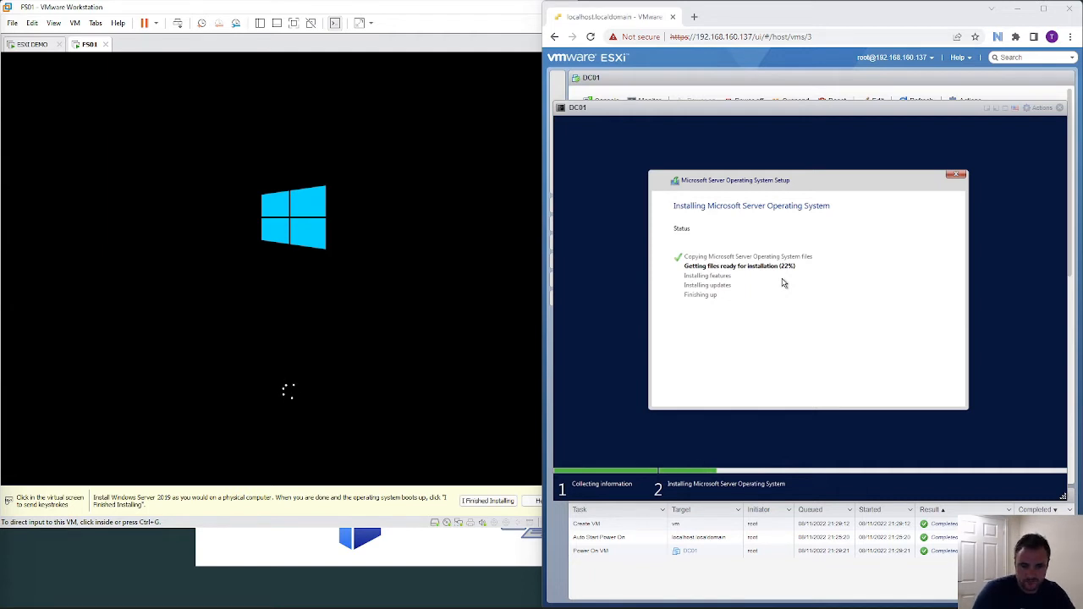
- Close the 'I Finished Installing' hint bar and resize the VMware window narrower and taller
click(287, 508)
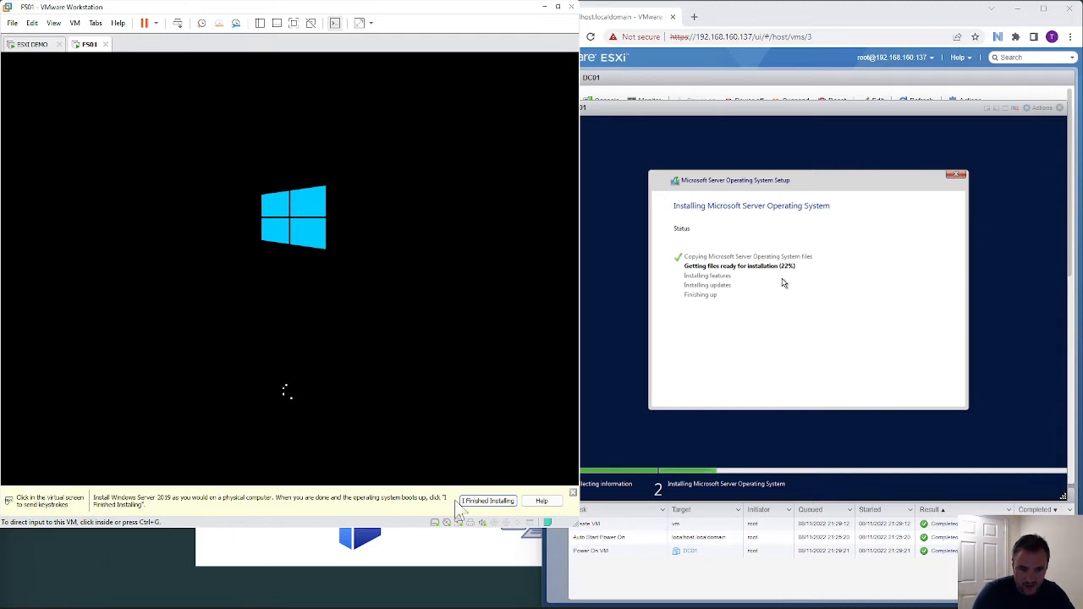
click(572, 492)
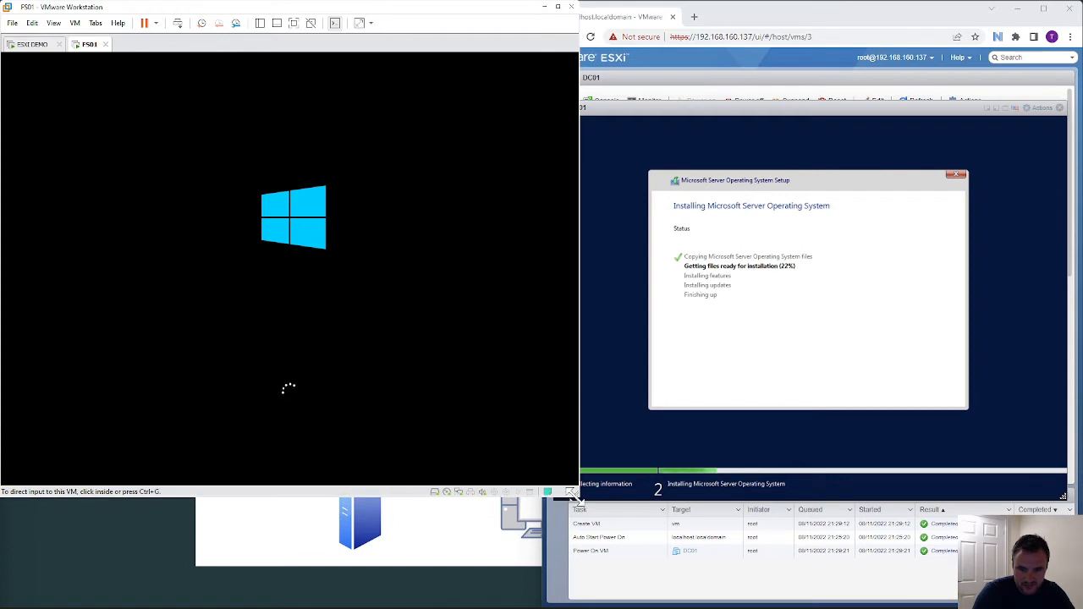
drag(572, 499, 542, 602)
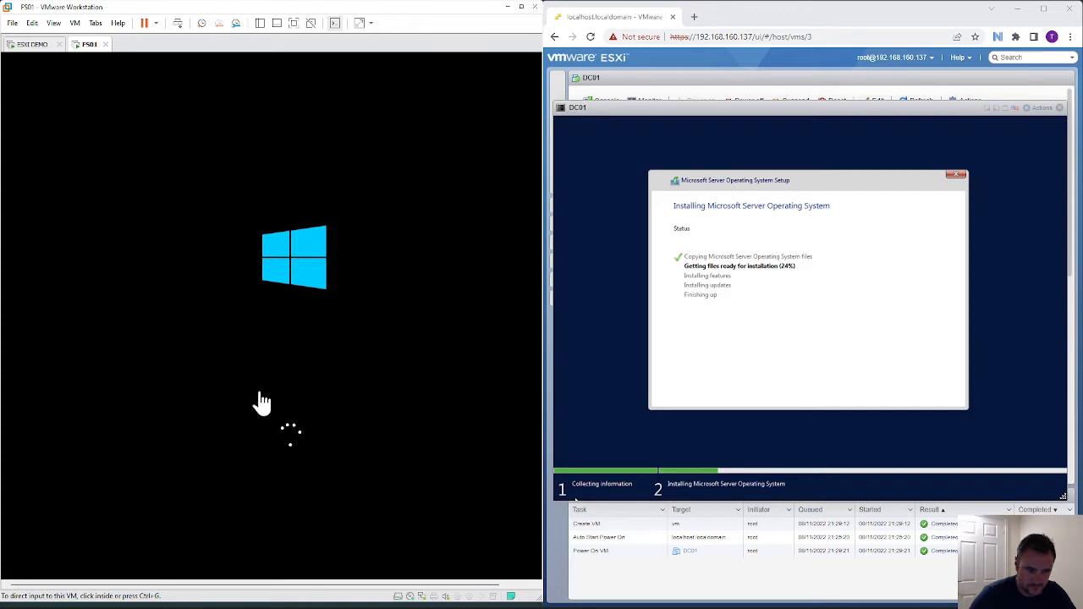
- Wait while FS01 boots to the Customize settings Administrator password page
mouse_move(58, 592)
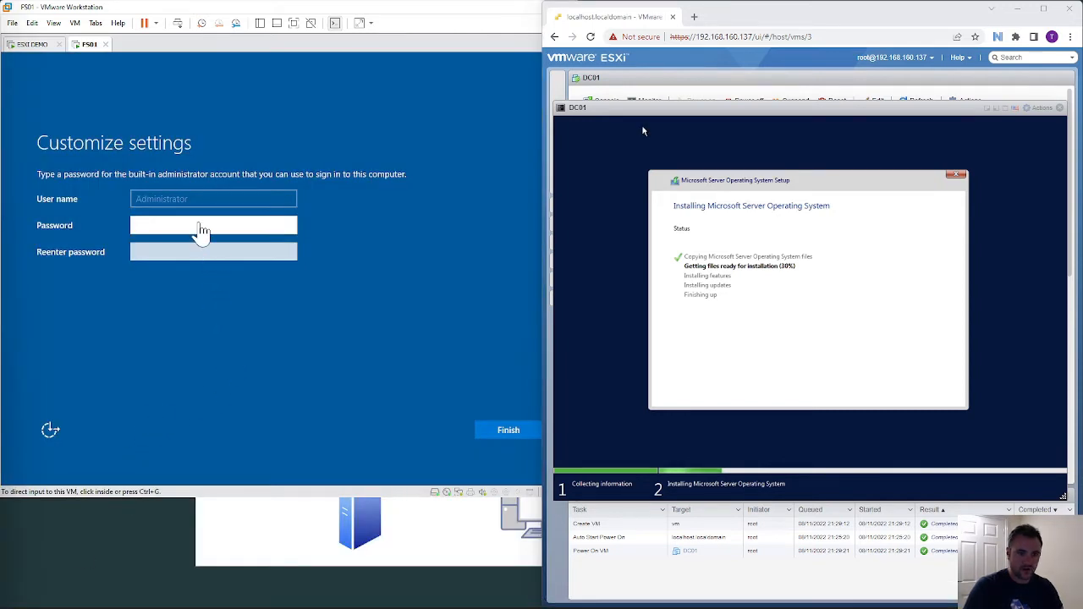
- Enter and confirm the built-in Administrator password on FS01, then click Finish
click(199, 225)
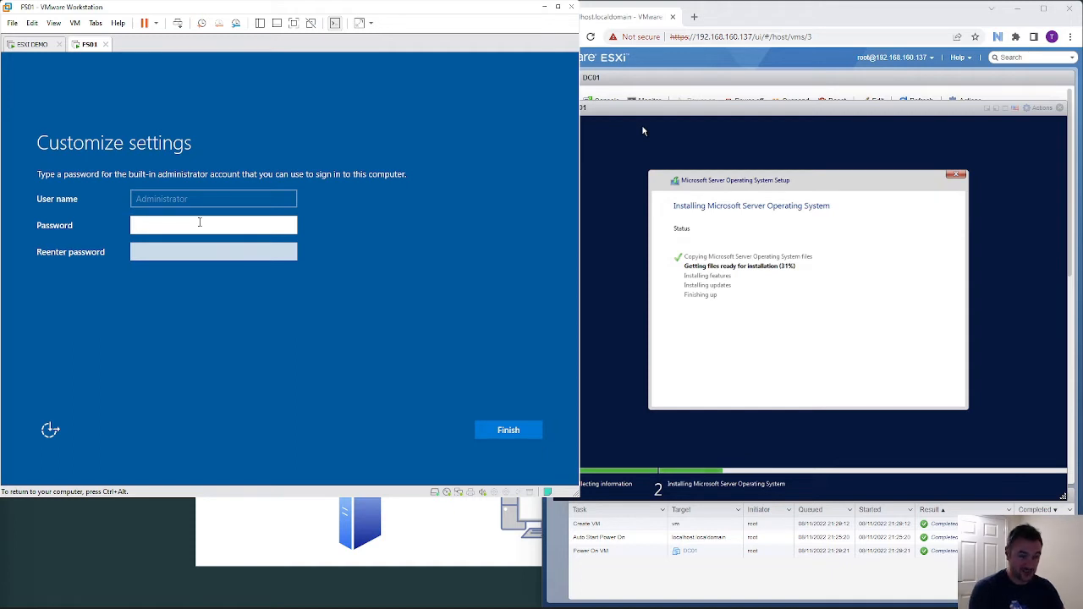
text(P@ssw0rd)
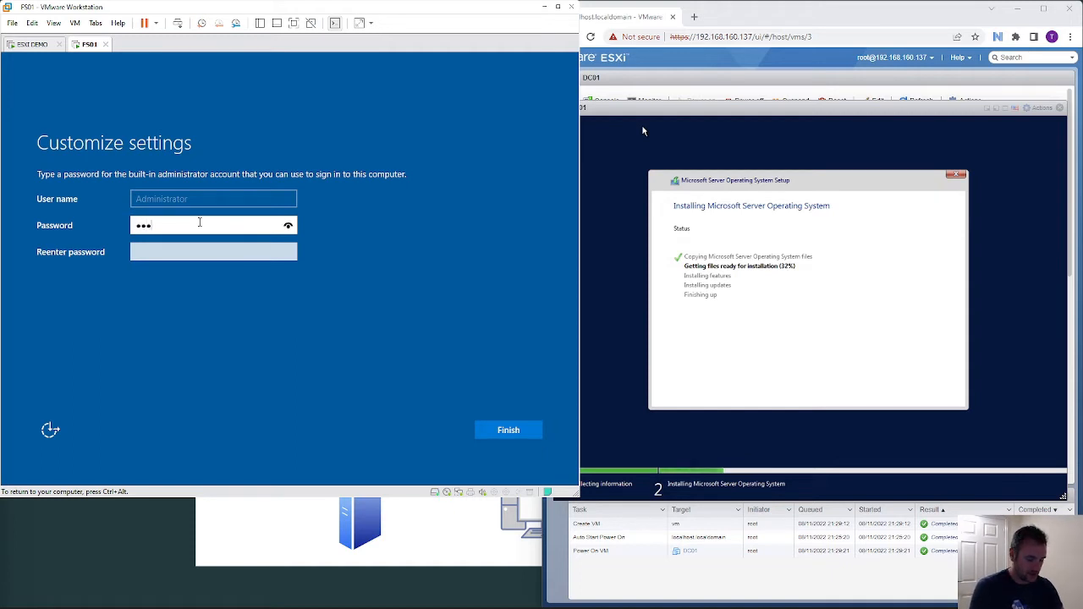
key(BackSpace)
key(BackSpace)
key(BackSpace)
key(BackSpace)
key(BackSpace)
key(BackSpace)
key(BackSpace)
key(BackSpace)
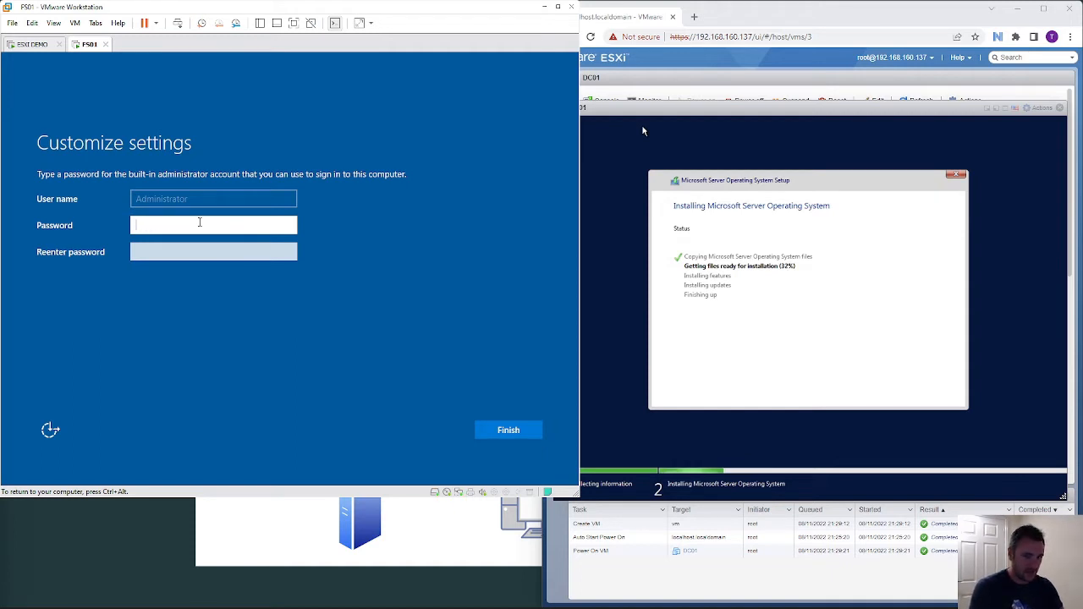
text(P@ssw0rd)
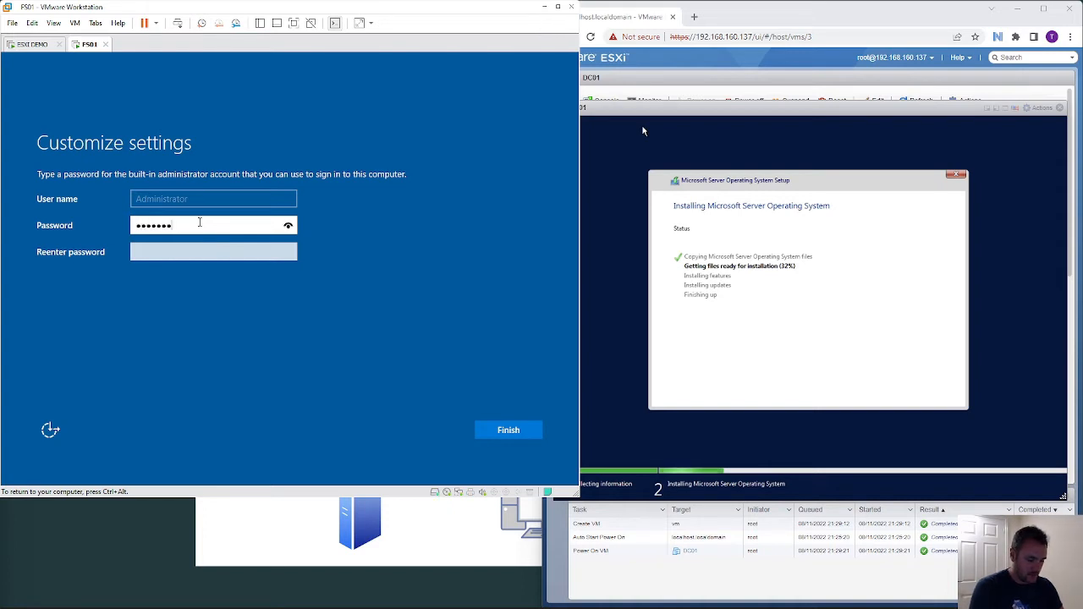
key(Tab)
text(P@ss)
key(BackSpace)
key(BackSpace)
key(BackSpace)
key(BackSpace)
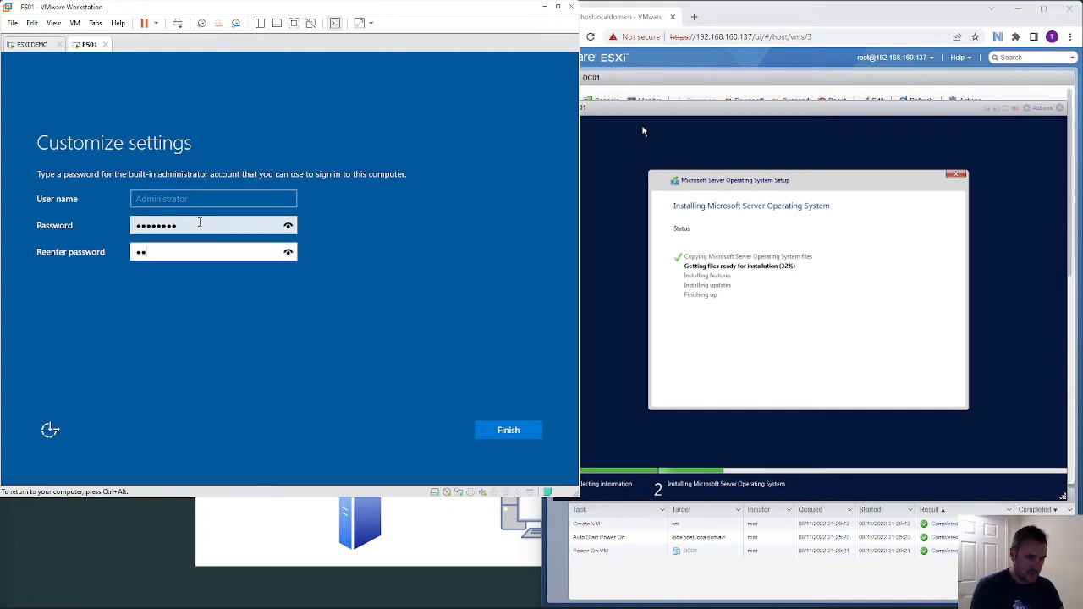
text(P@ssw0rd)
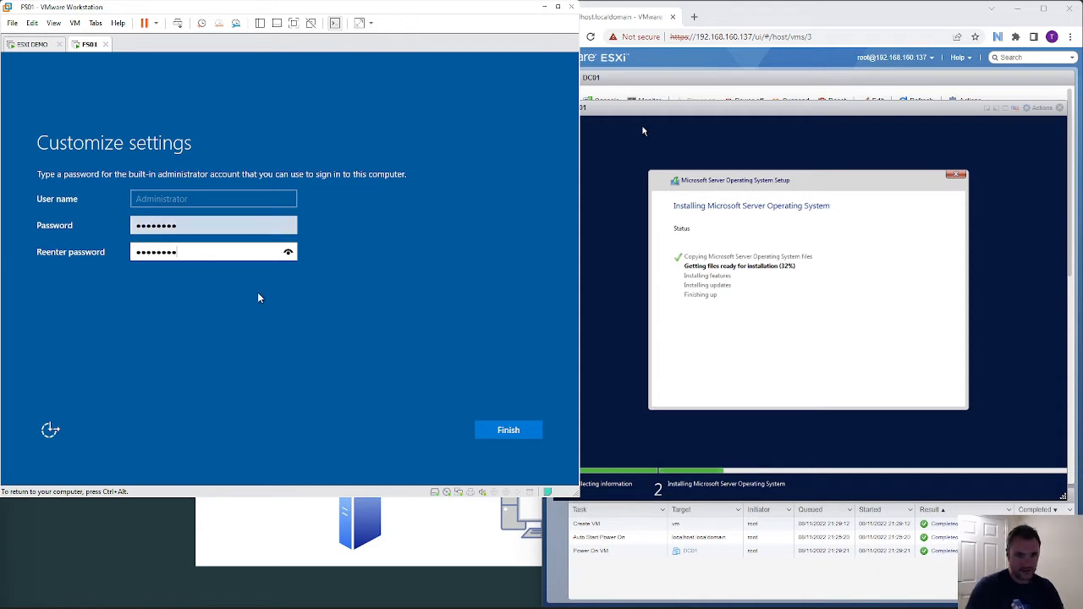
click(501, 431)
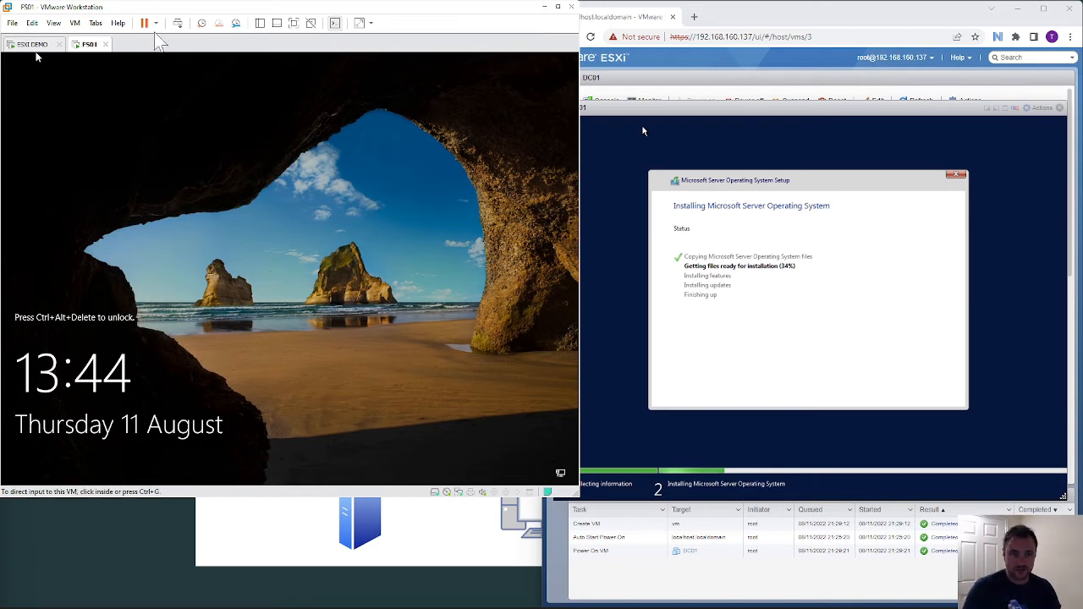
- Send Ctrl+Alt+Del, maximize VMware, sign in as Administrator with the password, and go full screen
click(178, 23)
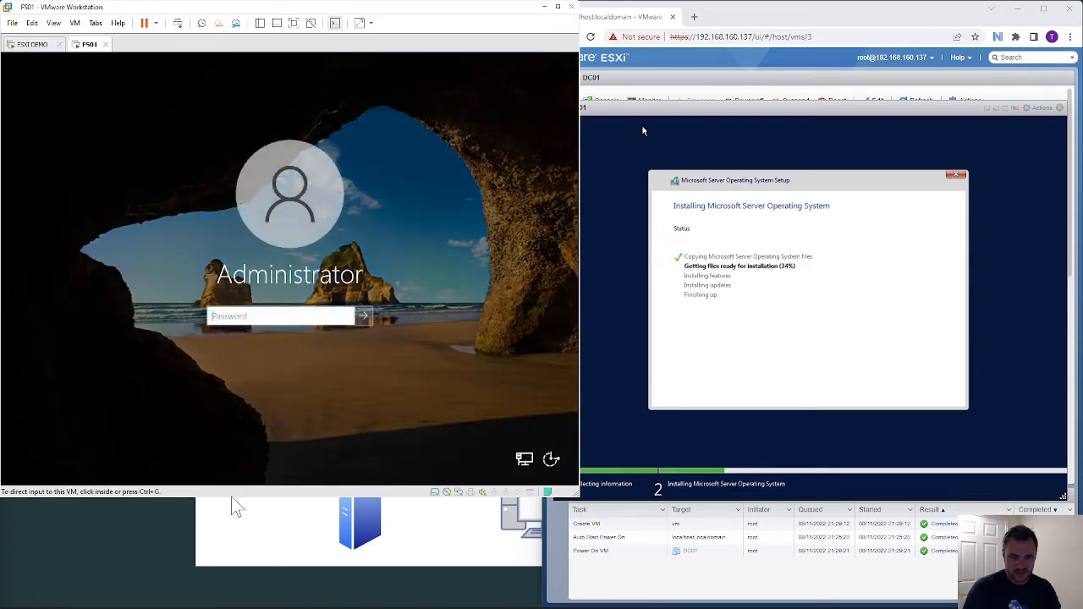
drag(230, 498, 220, 606)
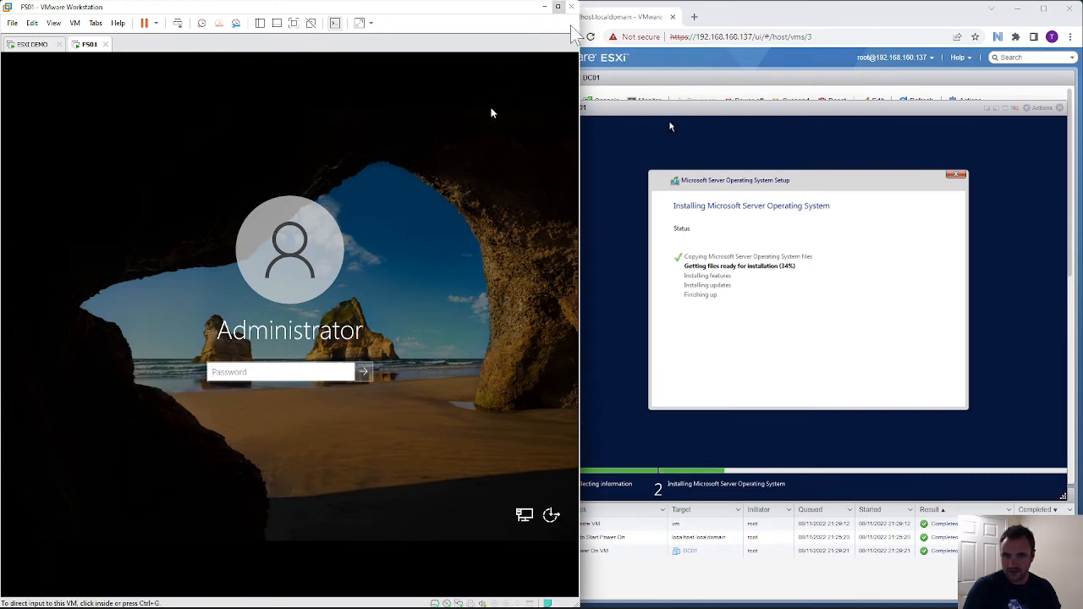
click(557, 6)
click(497, 372)
text(•••••••)
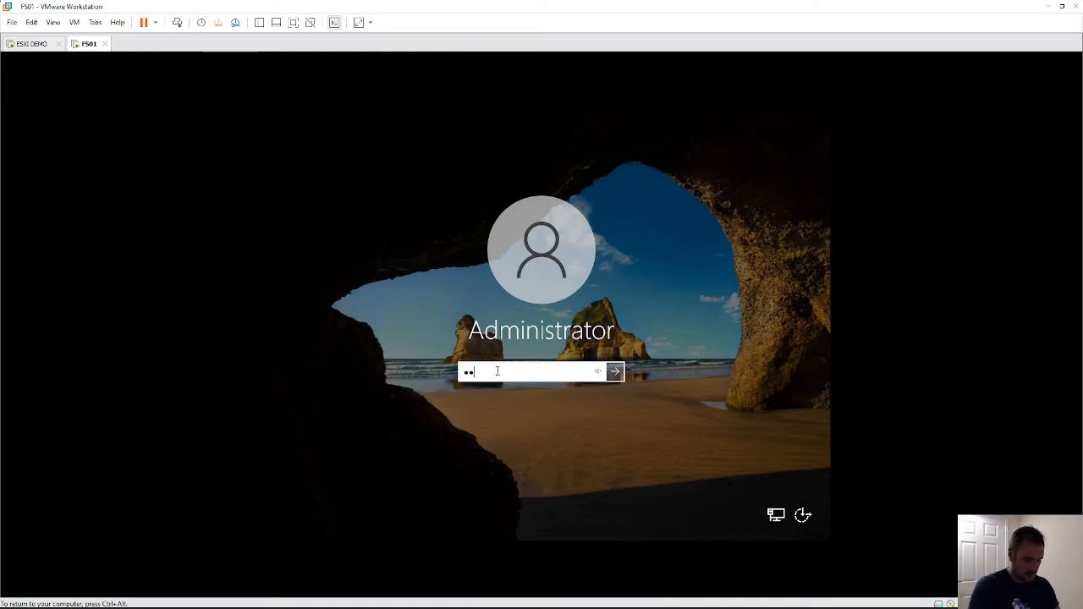
key(Return)
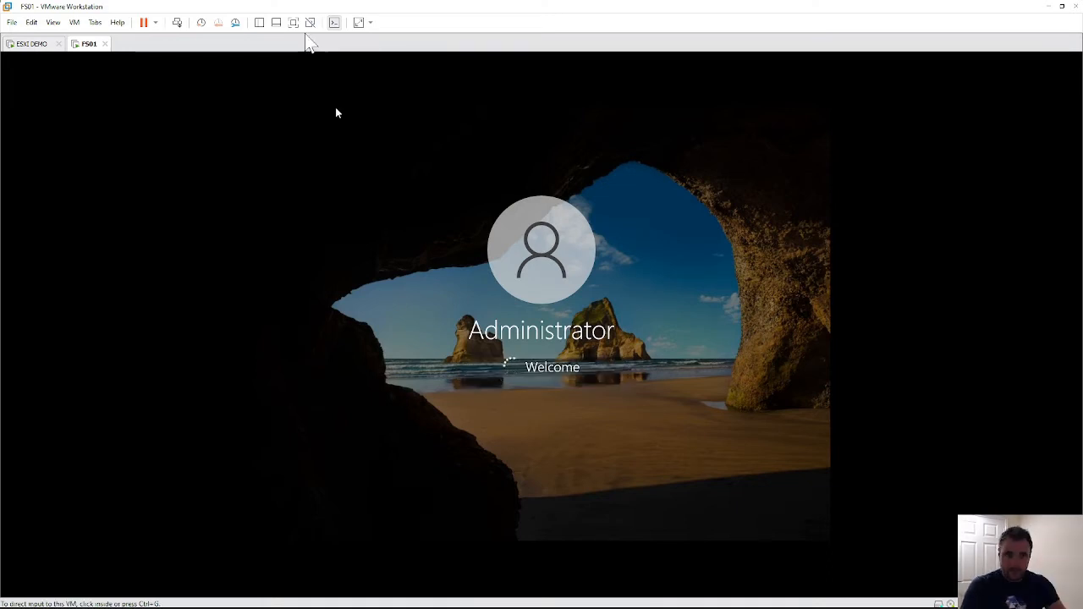
click(293, 22)
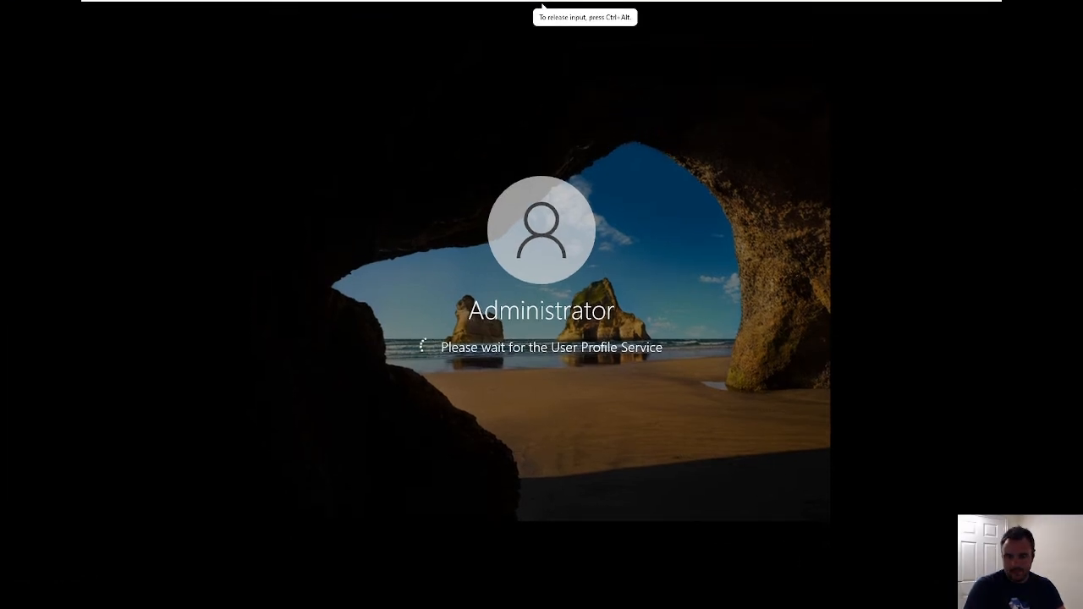
- Decline network discovery on FS01 and close the Windows Admin Center popup
key(ctrl+alt)
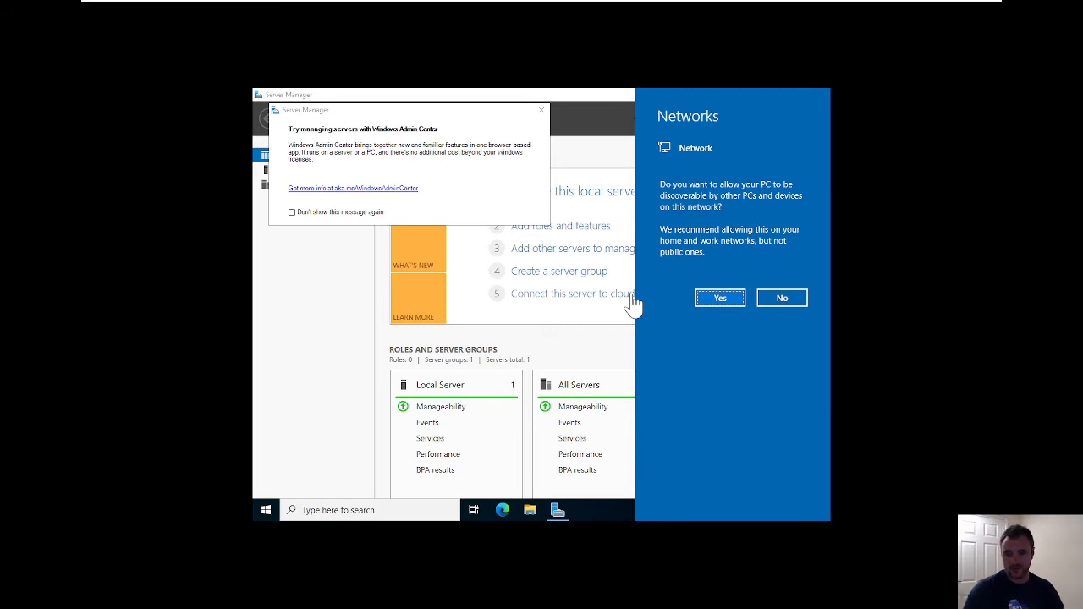
click(783, 299)
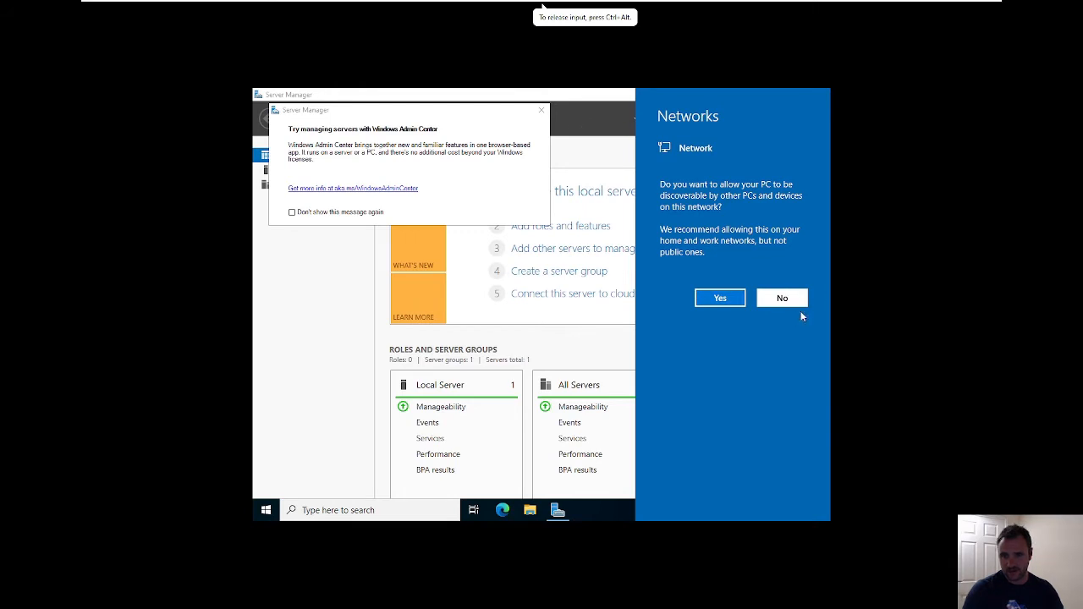
click(787, 300)
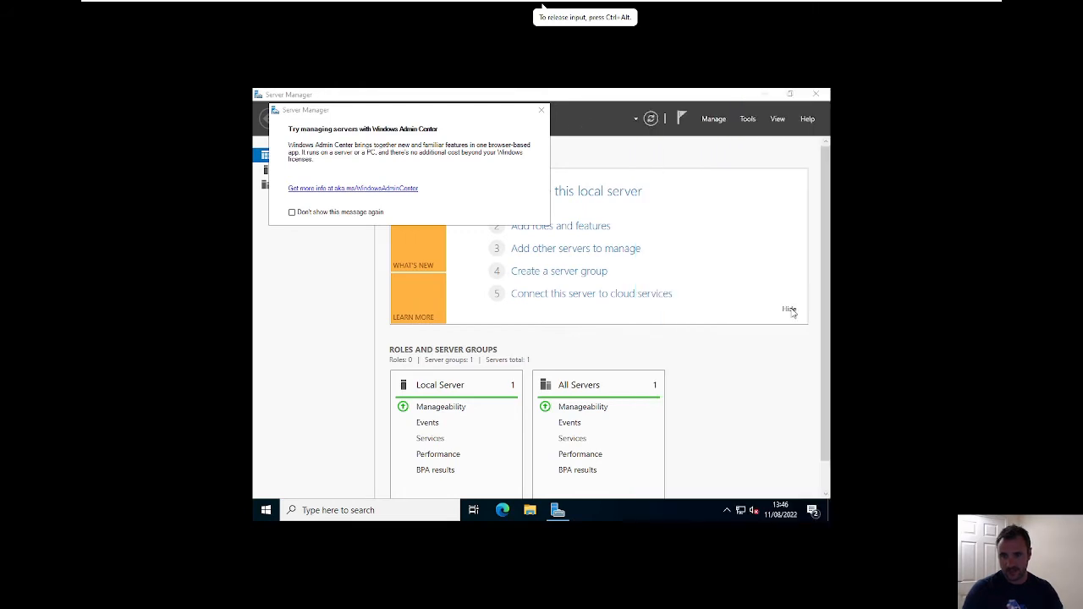
click(542, 111)
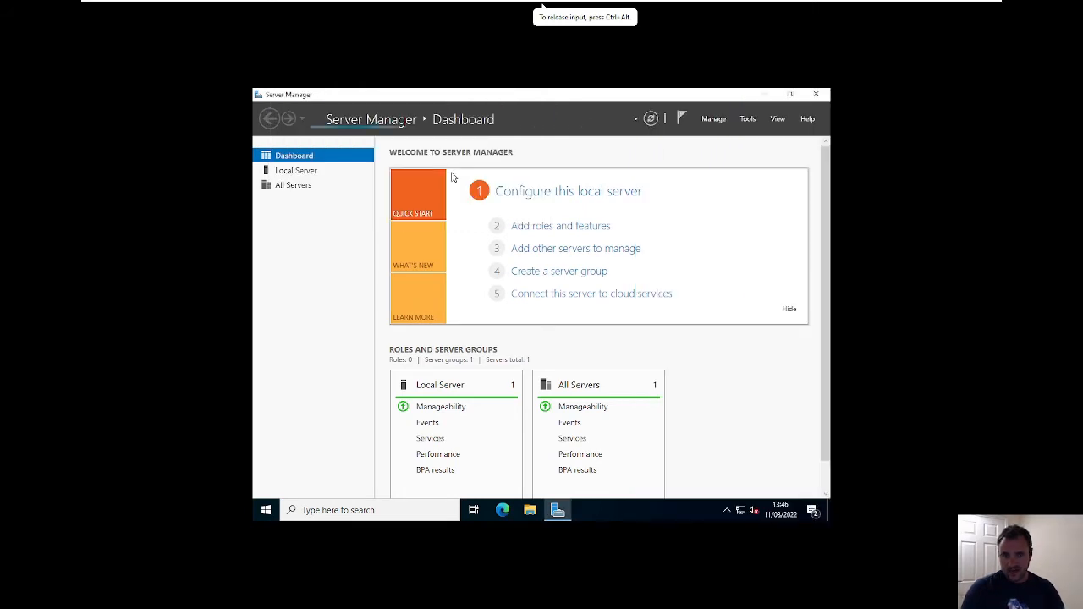
- Review the Local Server properties in Server Manager, then close Server Manager
click(305, 171)
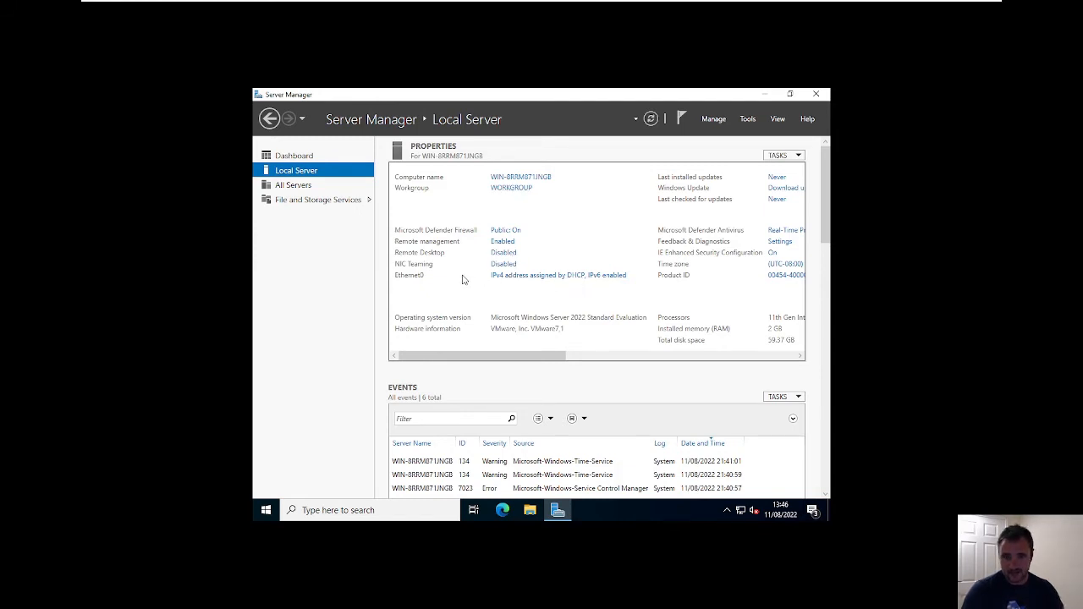
drag(559, 357, 515, 360)
click(815, 96)
drag(705, 242, 527, 390)
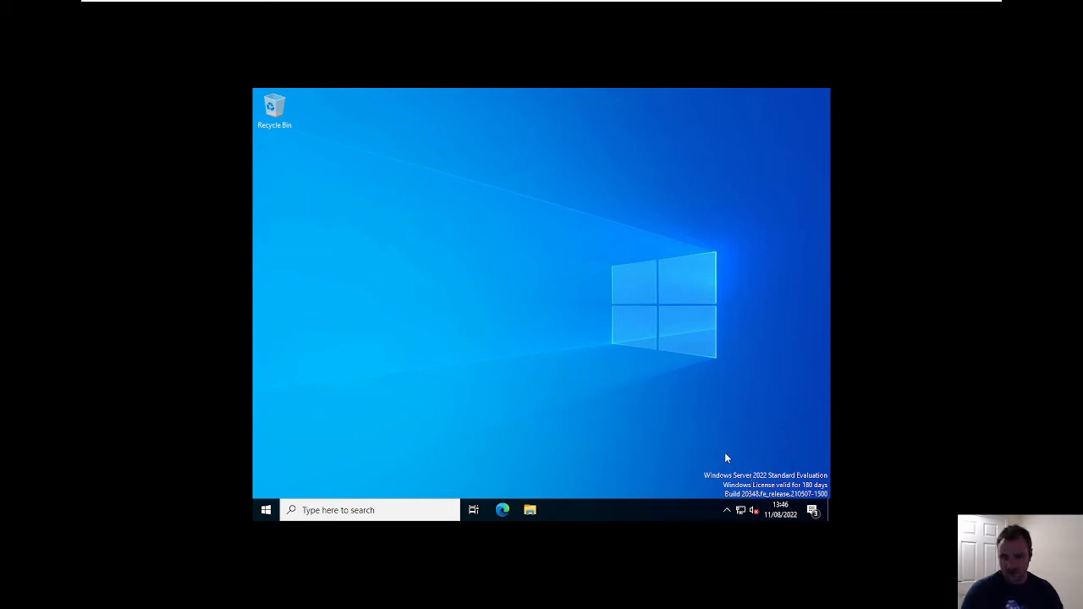
- Open File Explorer in the guest and disconnect FS01's virtual CD/DVD drive via Removable Devices
click(727, 511)
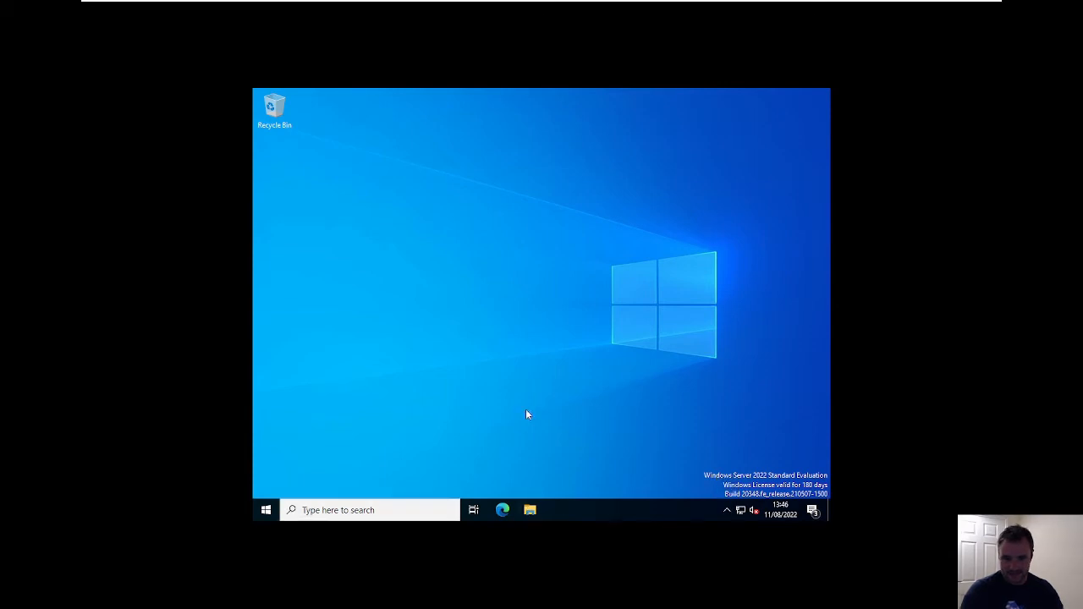
click(529, 509)
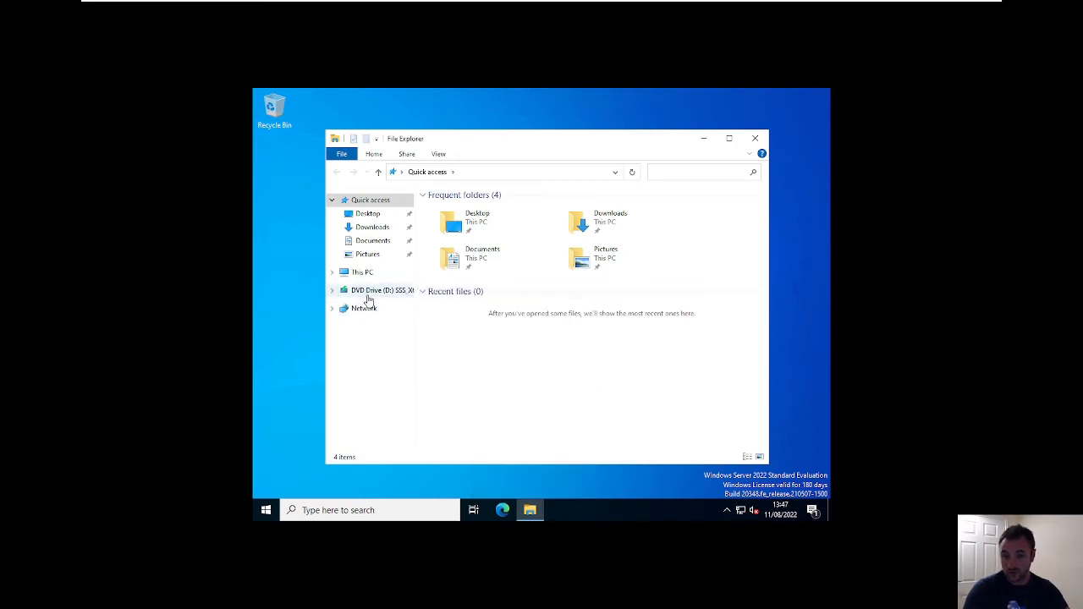
mouse_move(386, 8)
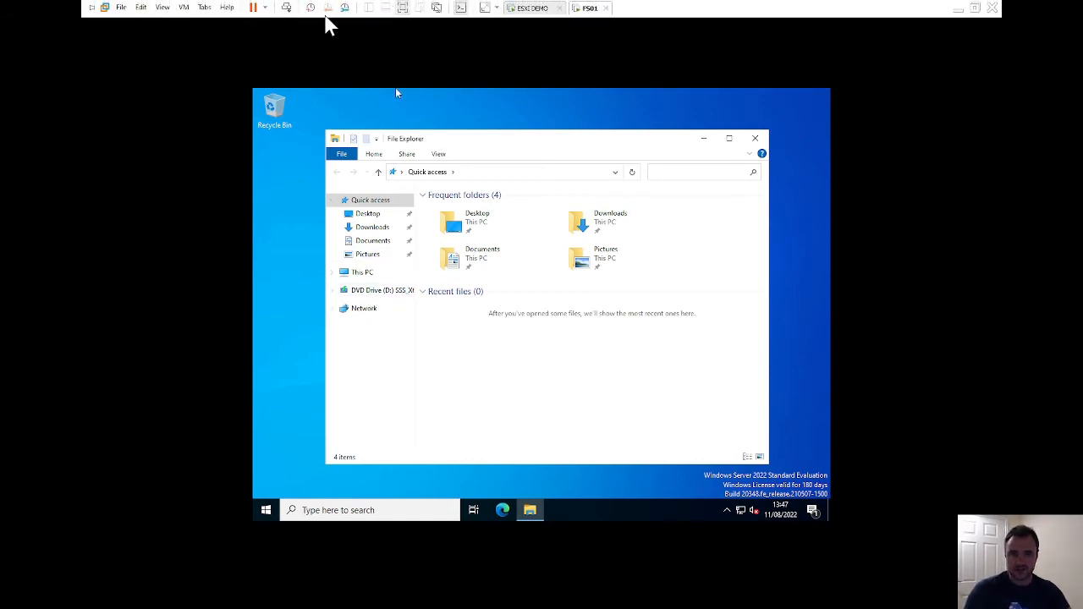
click(182, 7)
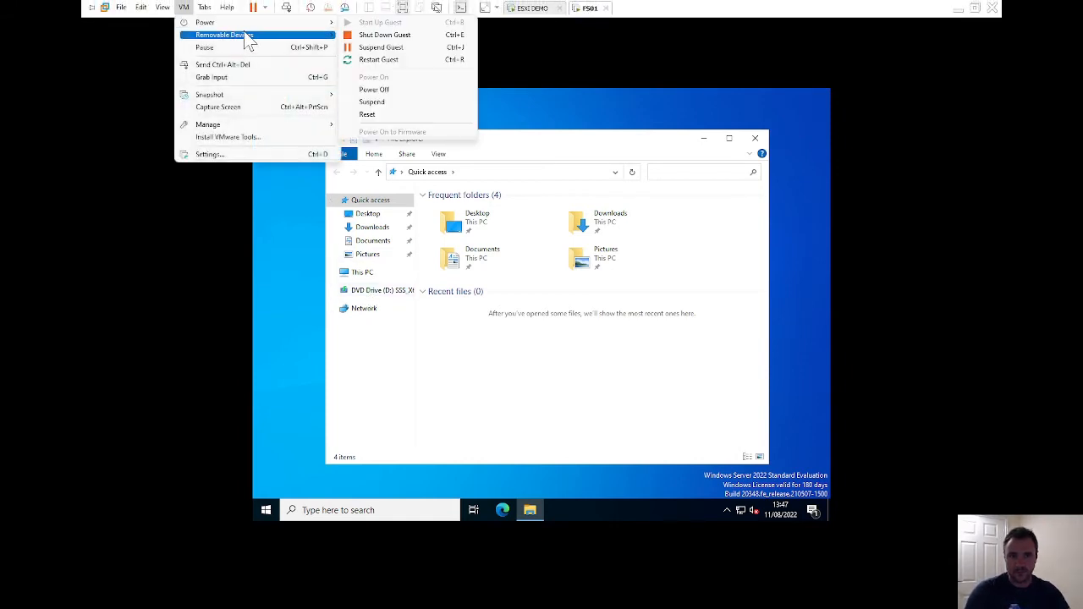
mouse_move(318, 43)
mouse_move(398, 46)
click(558, 37)
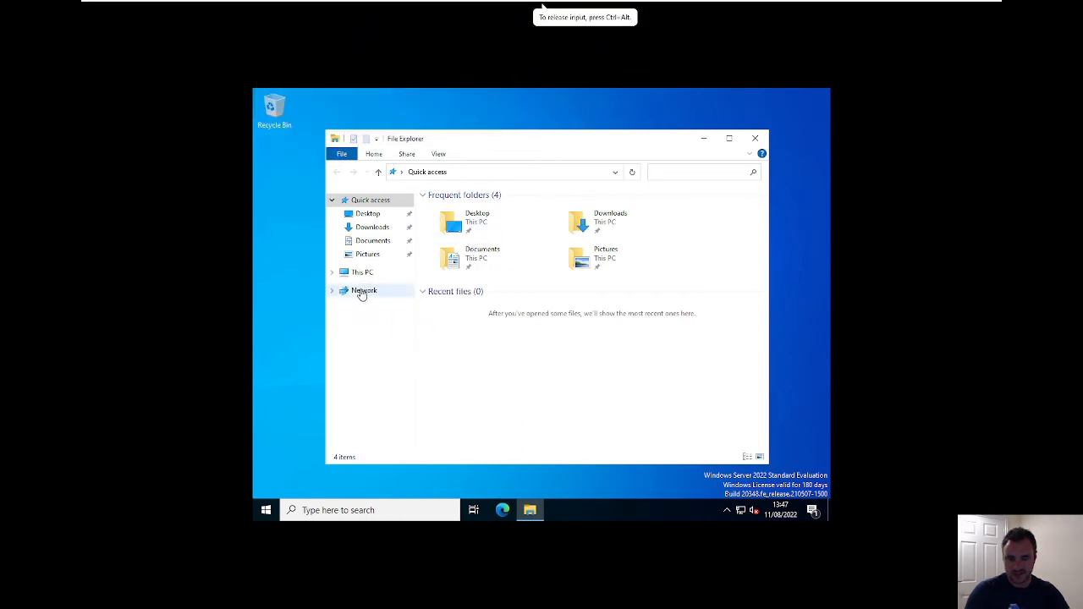
- Rename the guest computer to FS01 from This PC's properties, choosing Restart later
click(362, 273)
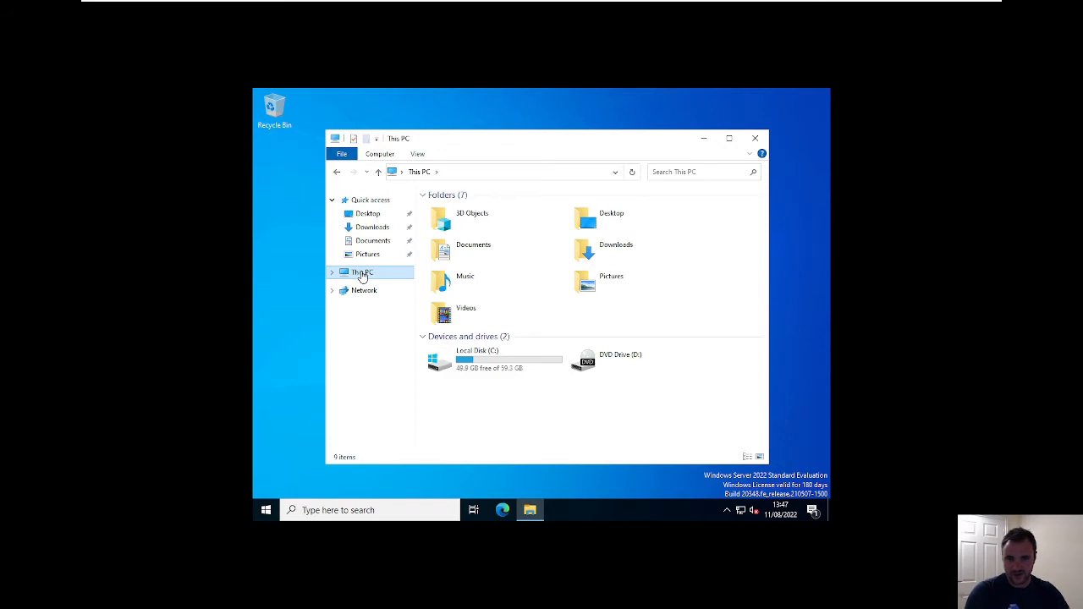
right_click(362, 277)
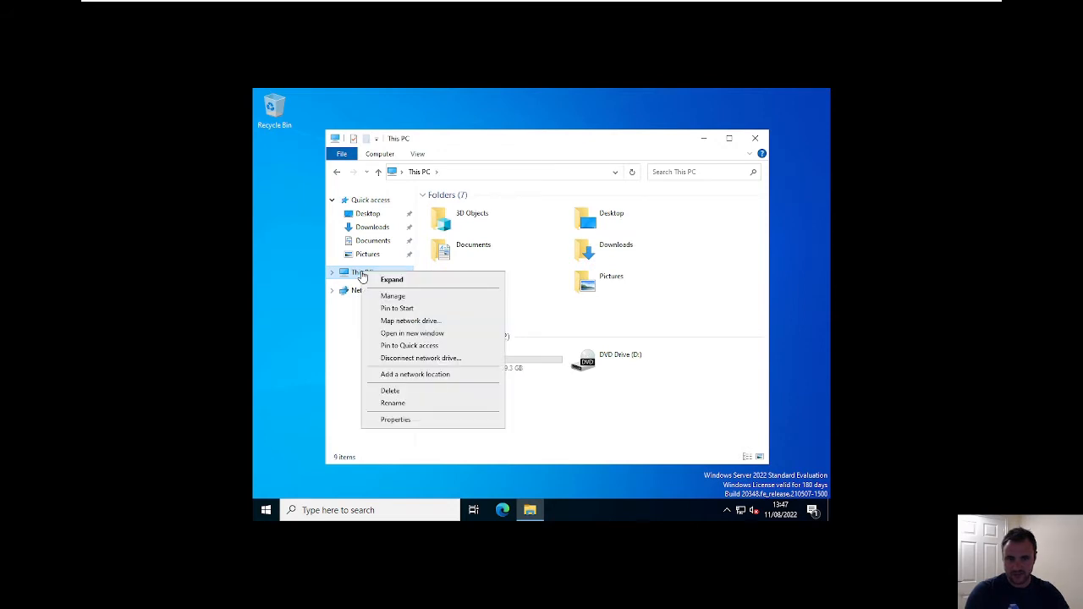
click(395, 420)
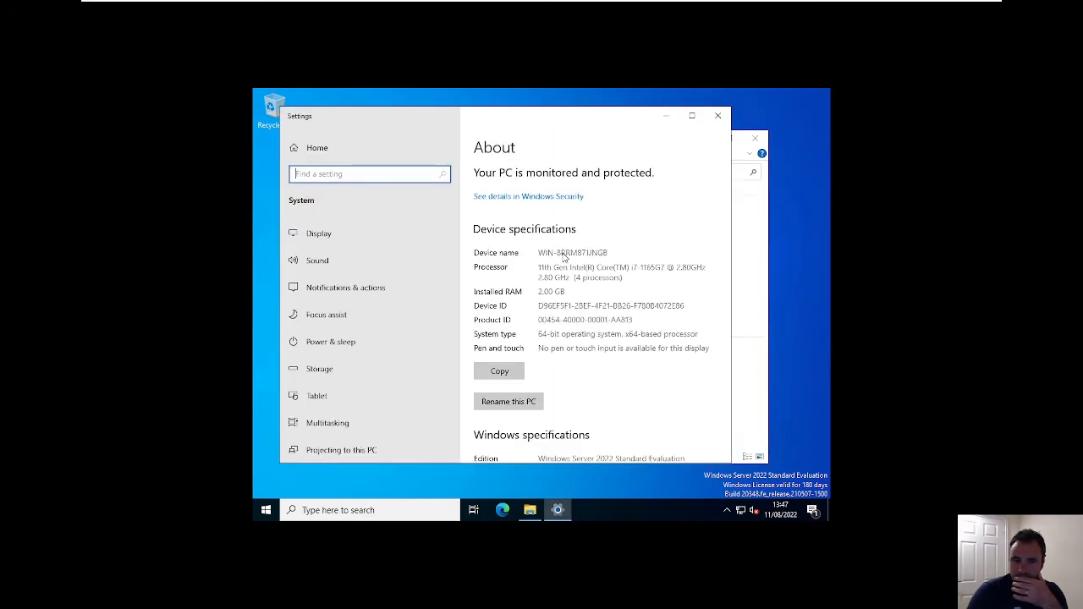
click(526, 402)
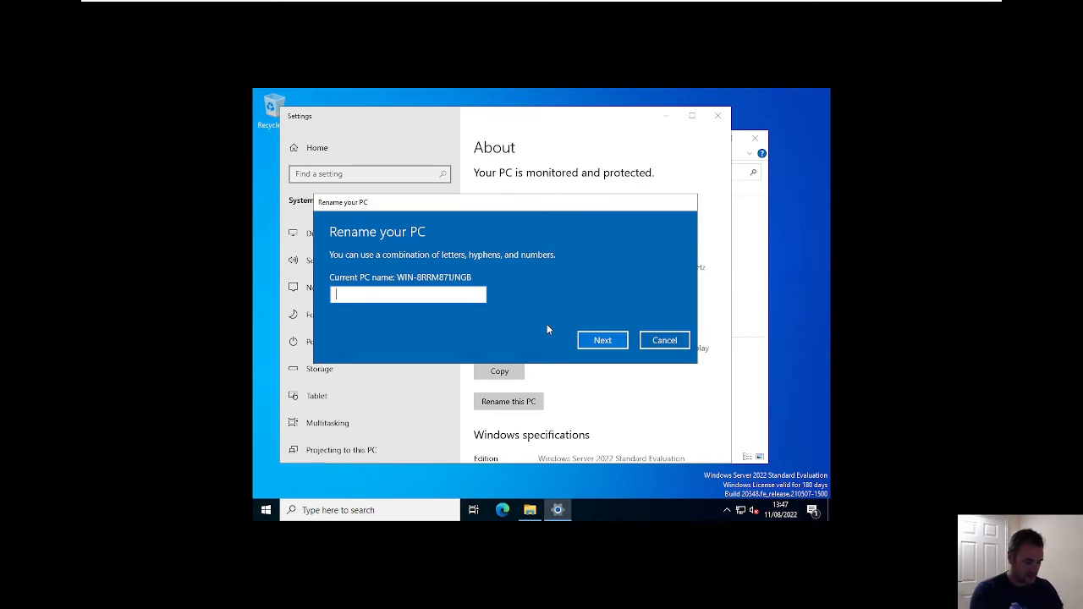
text(DC)
key(BackSpace)
key(BackSpace)
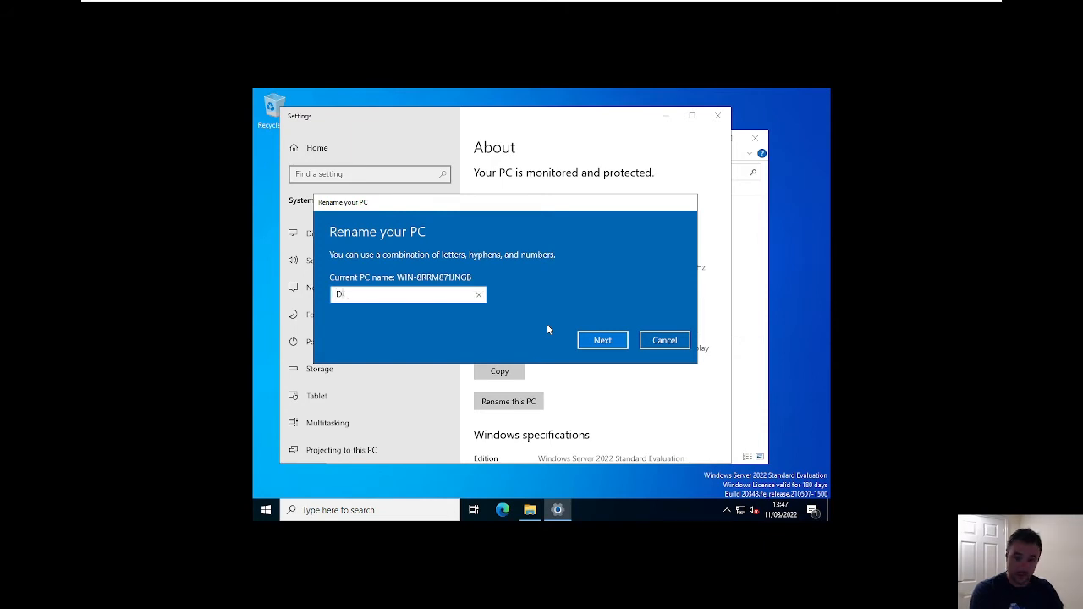
text(FS01)
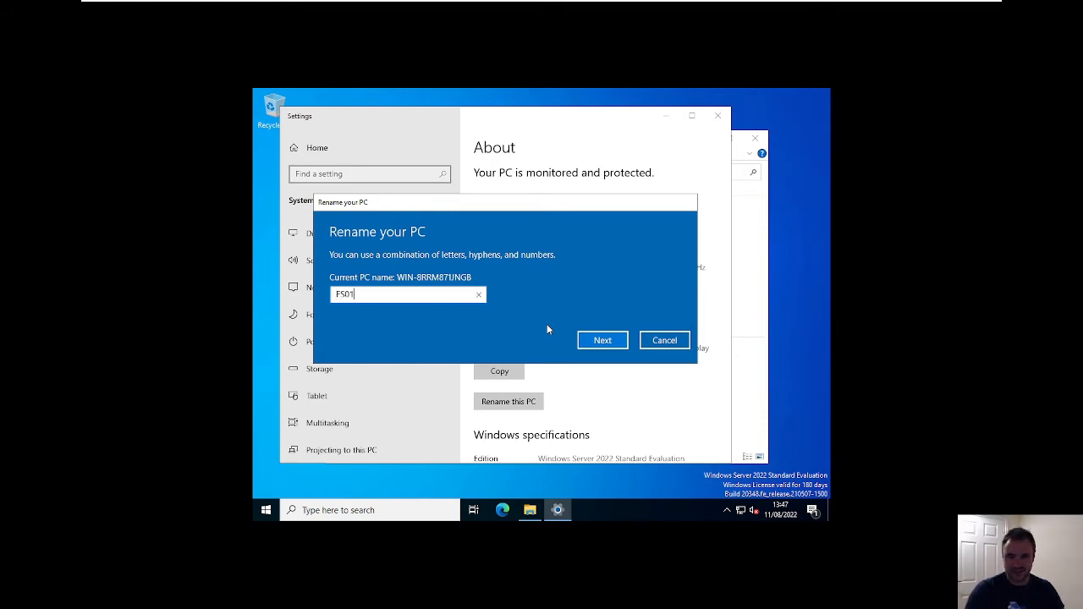
click(592, 340)
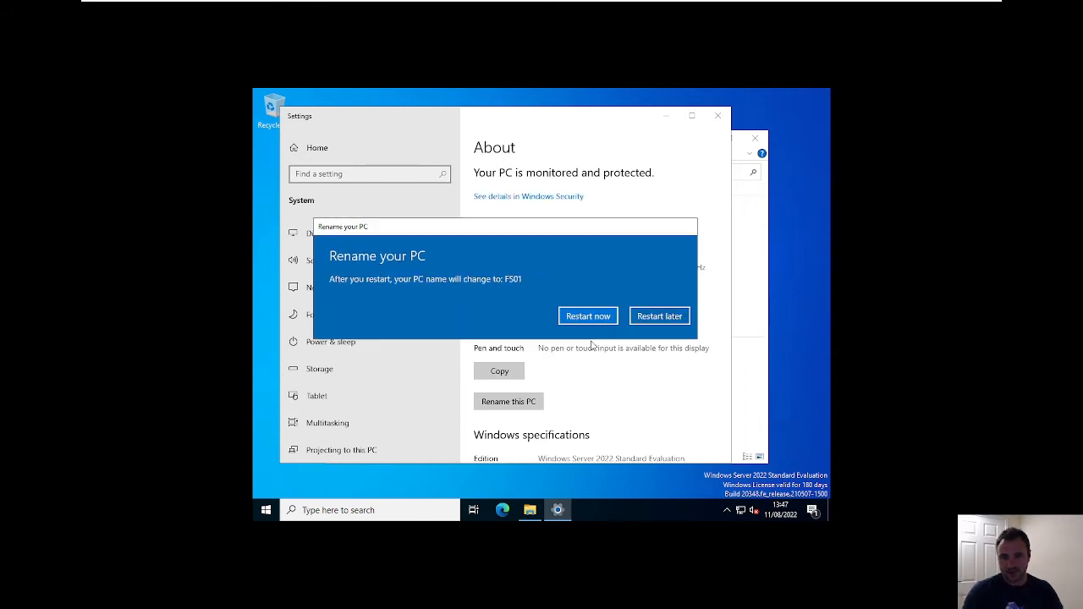
click(654, 317)
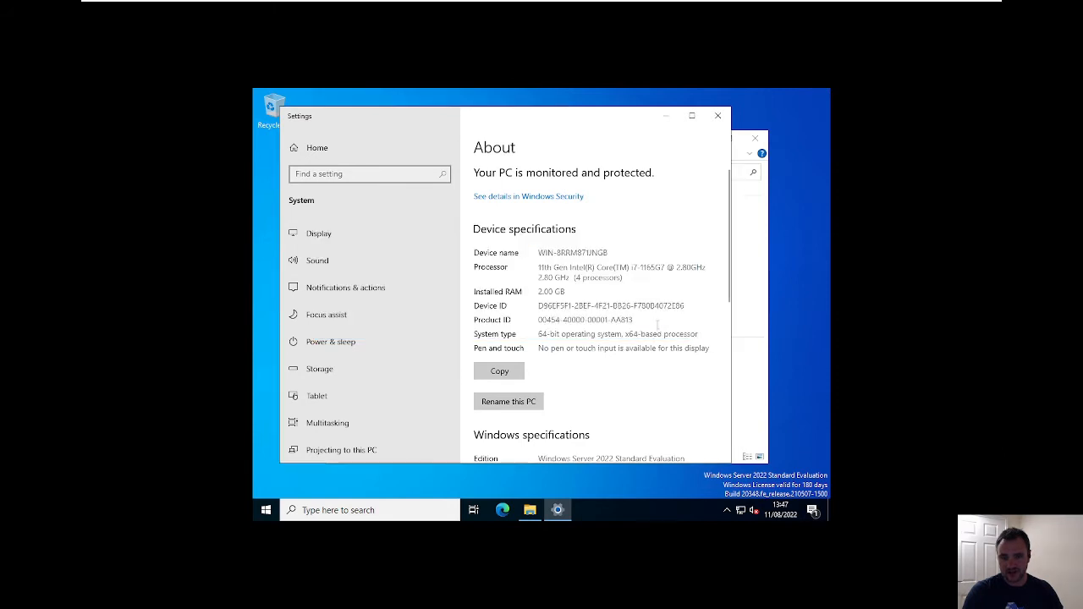
- Open Network Connections through Network & Internet settings and bring up Ethernet0's options
right_click(741, 512)
click(742, 501)
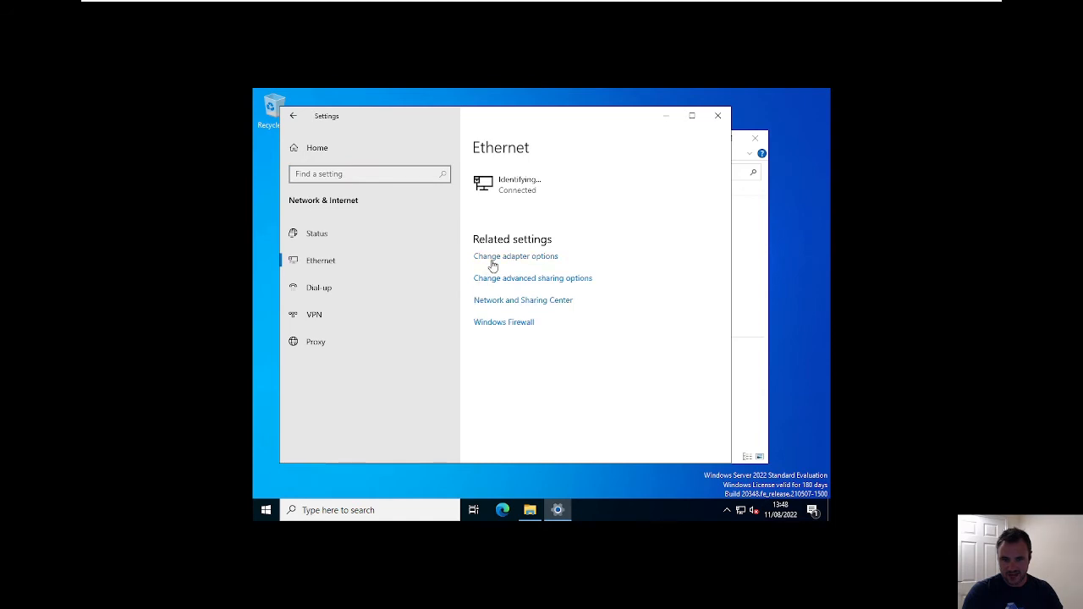
click(492, 262)
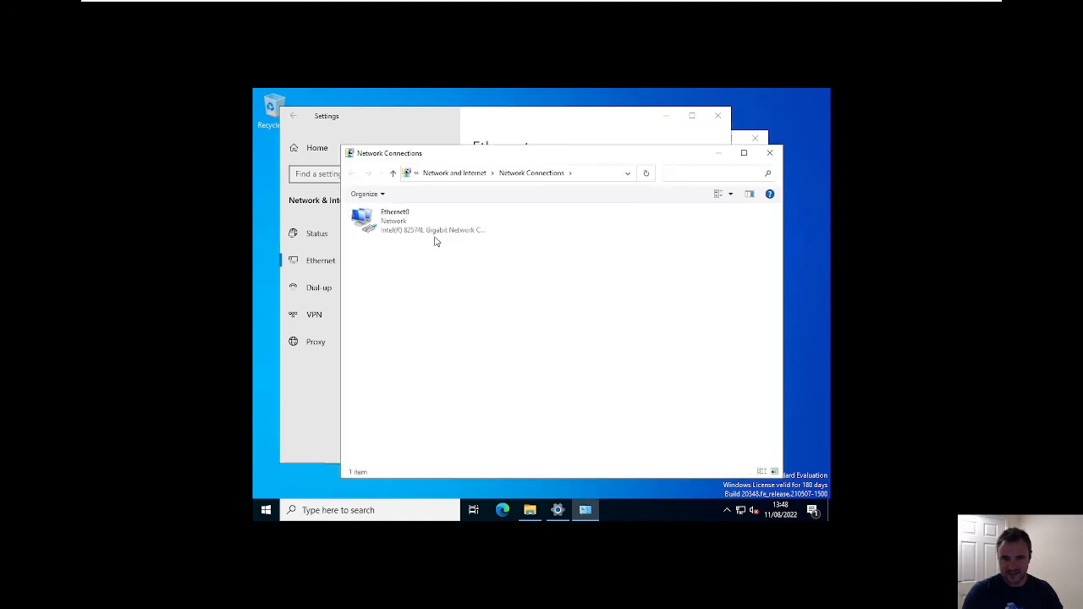
right_click(424, 225)
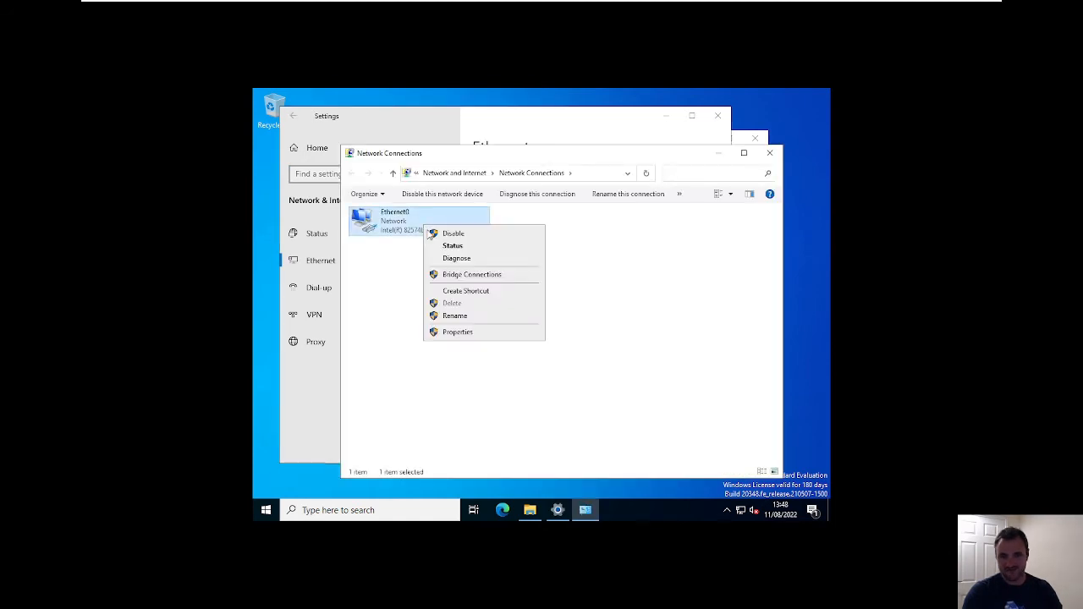
- Set Ethernet0's IPv4 to the static address 10.0.0.10, with subnet mask 255.0.0.0
click(457, 331)
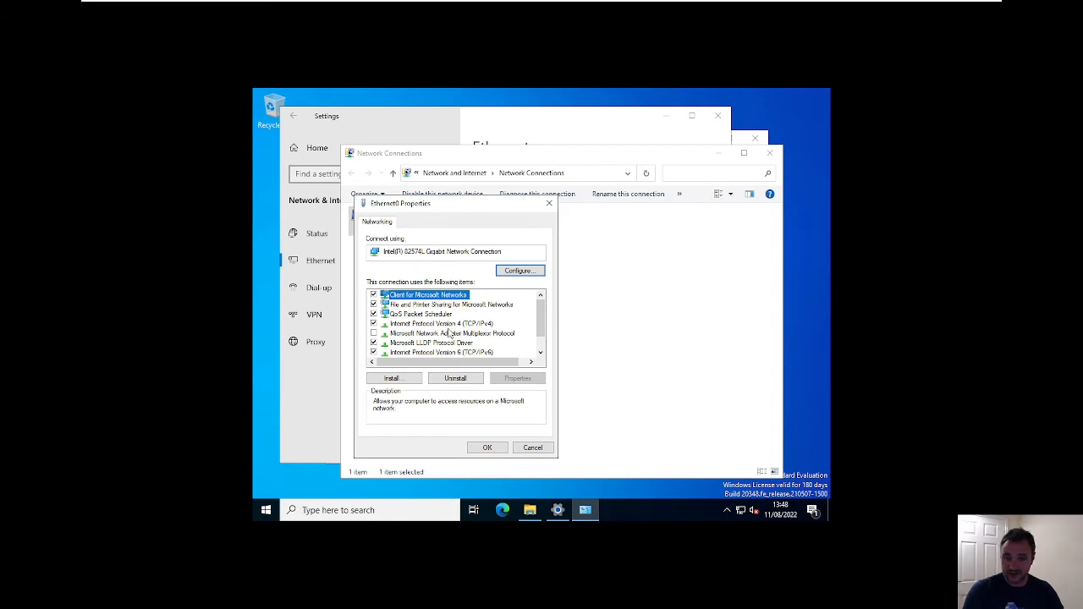
double_click(449, 324)
click(426, 326)
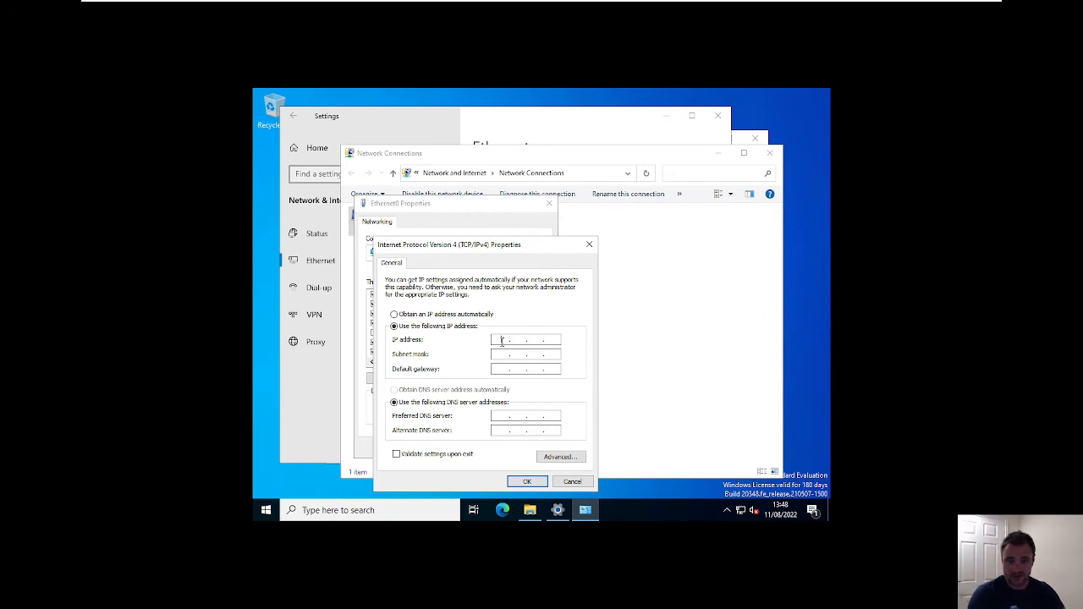
text(10)
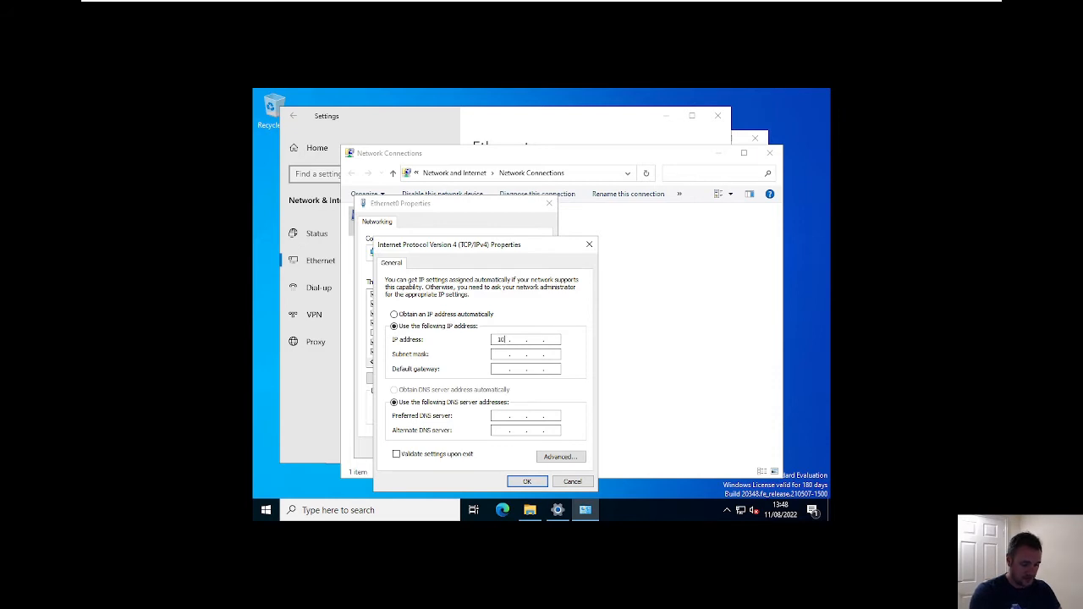
text(.0.0.)
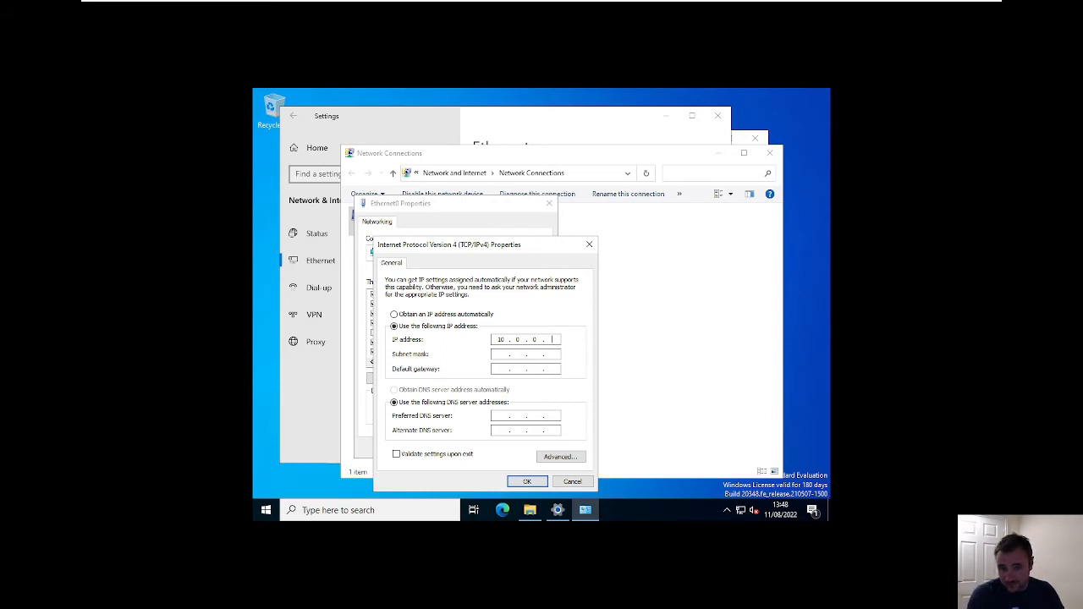
text(10)
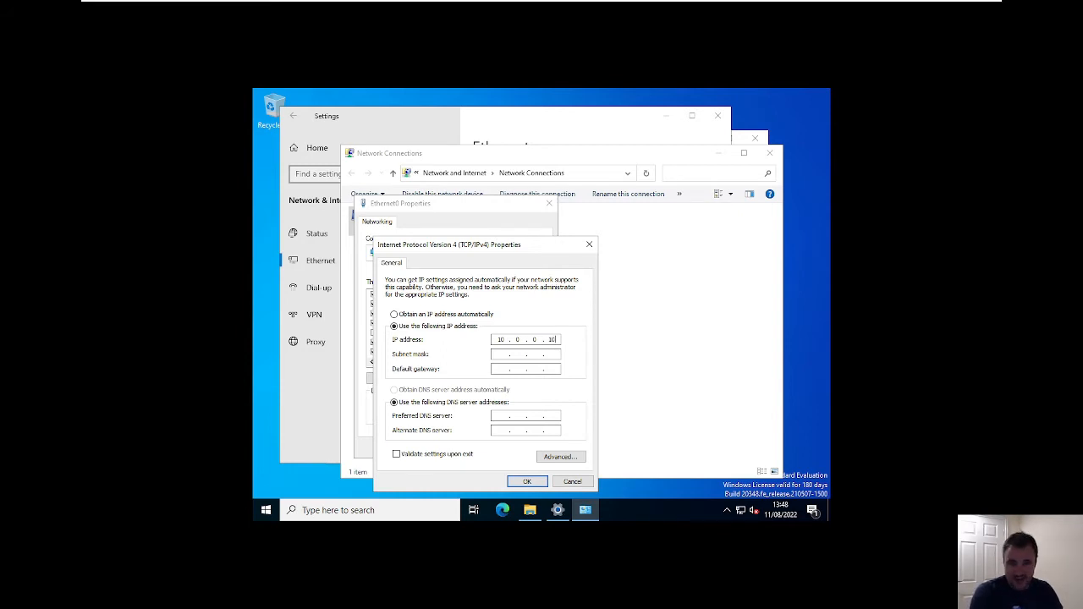
click(515, 355)
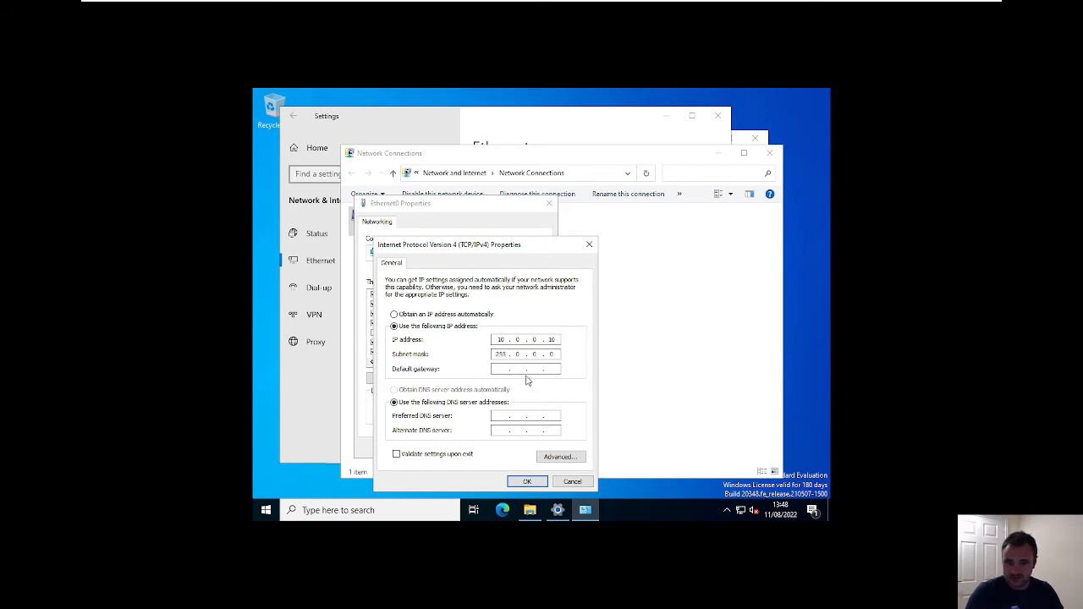
- Enter gateway 10.0.0.255, mask 255.255.255.0 and preferred DNS 10.0.0.1, then confirm the IPv4 settings
click(525, 370)
text(10 . 0 . 0 . 255)
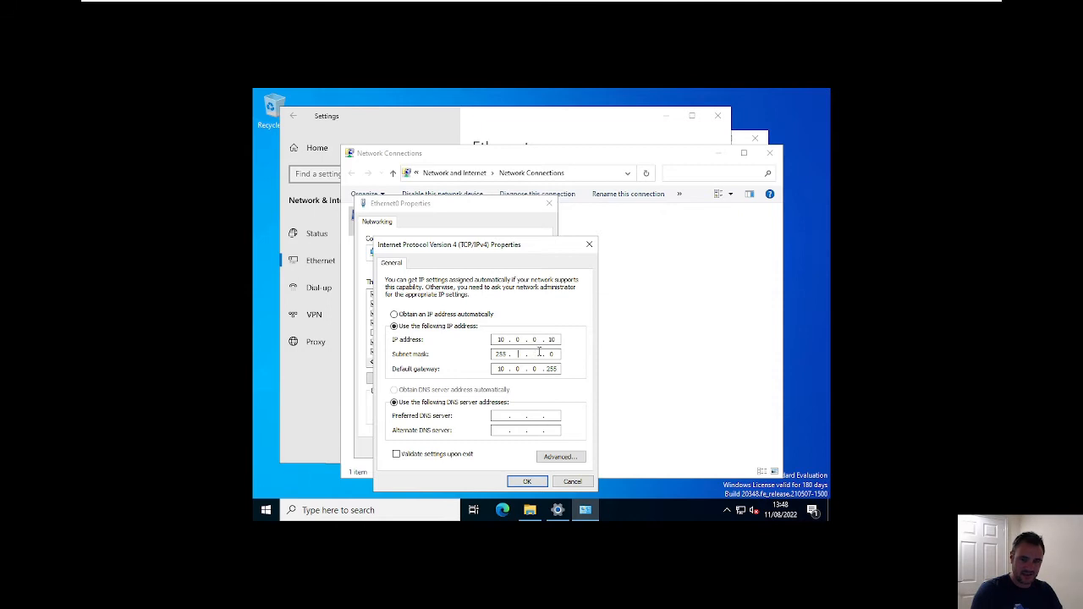
text(55255)
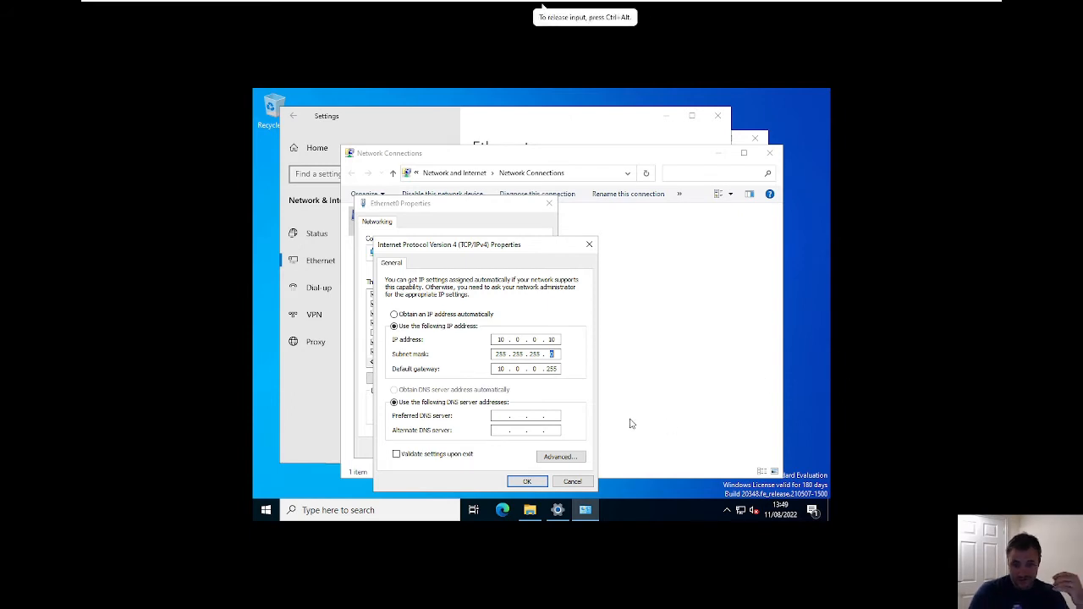
click(499, 415)
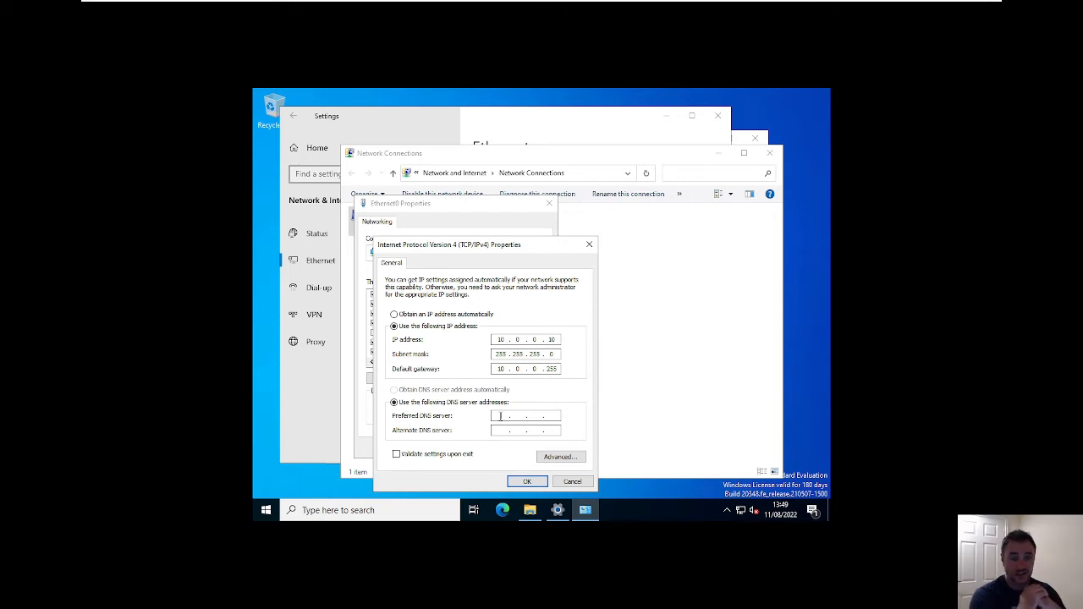
text(1)
text(.0)
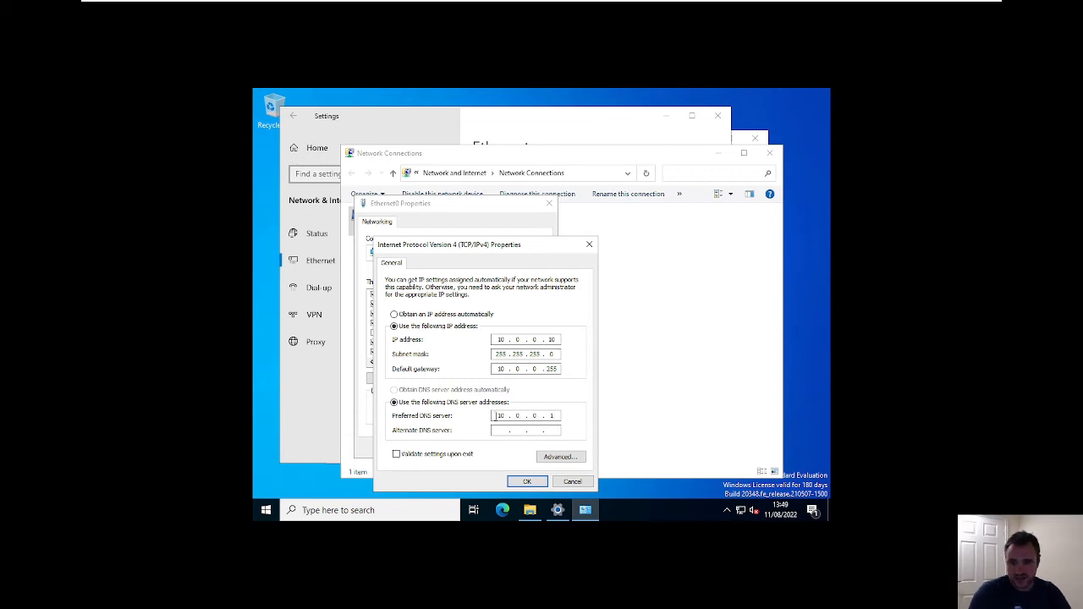
click(524, 484)
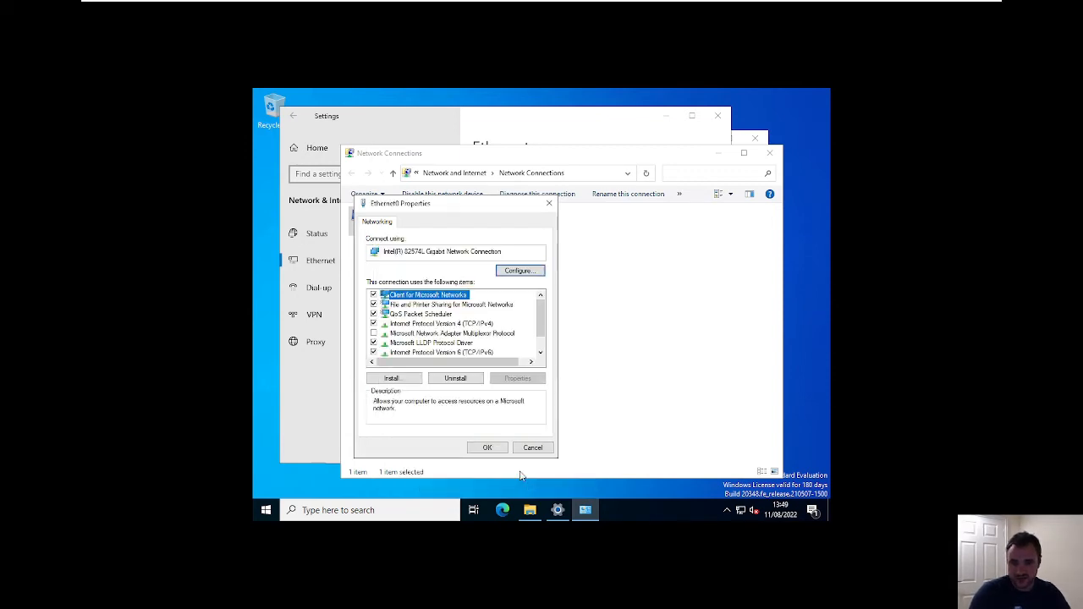
- Close the Ethernet0 properties and launch Windows PowerShell inside the VM
click(489, 448)
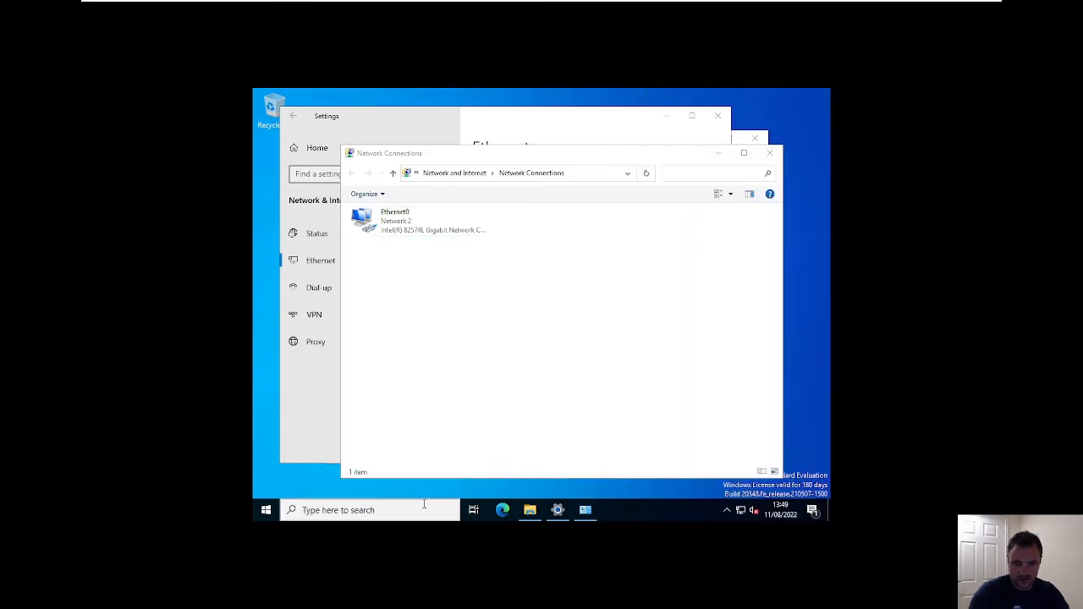
click(424, 508)
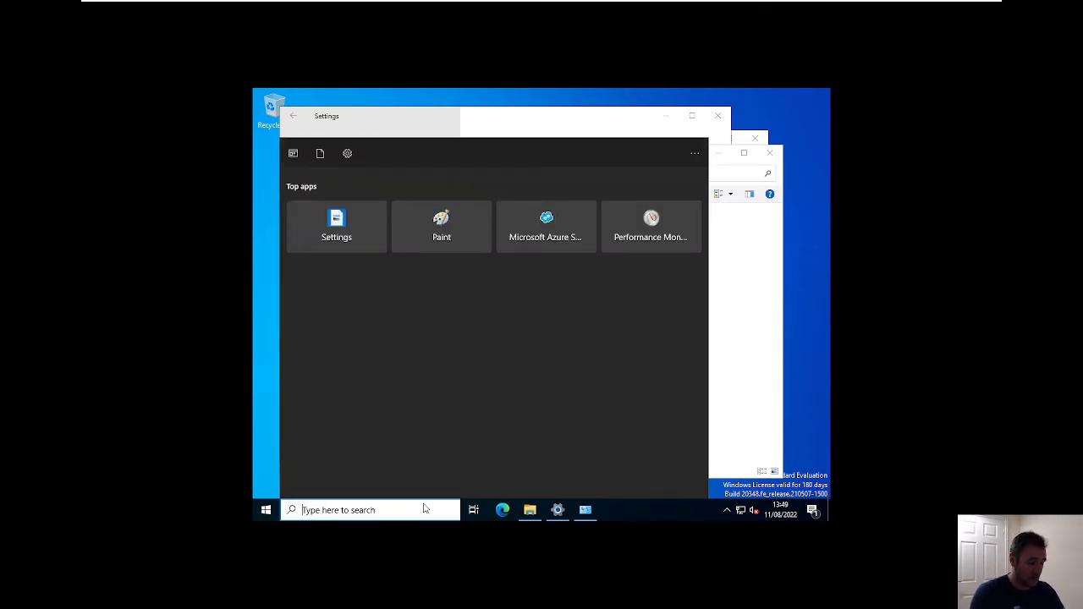
text(POWERSHELL)
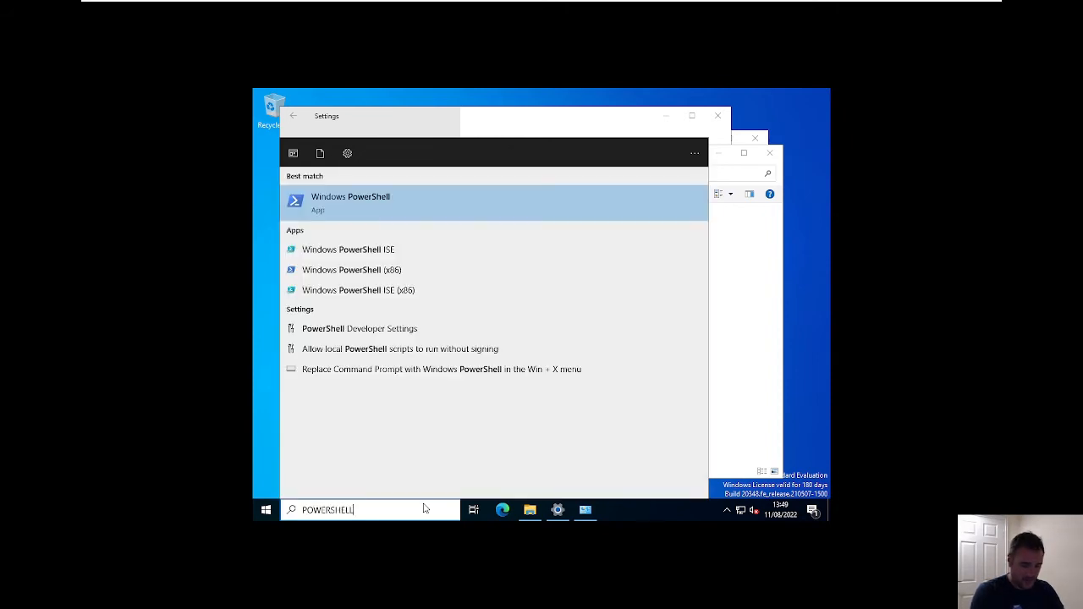
key(Return)
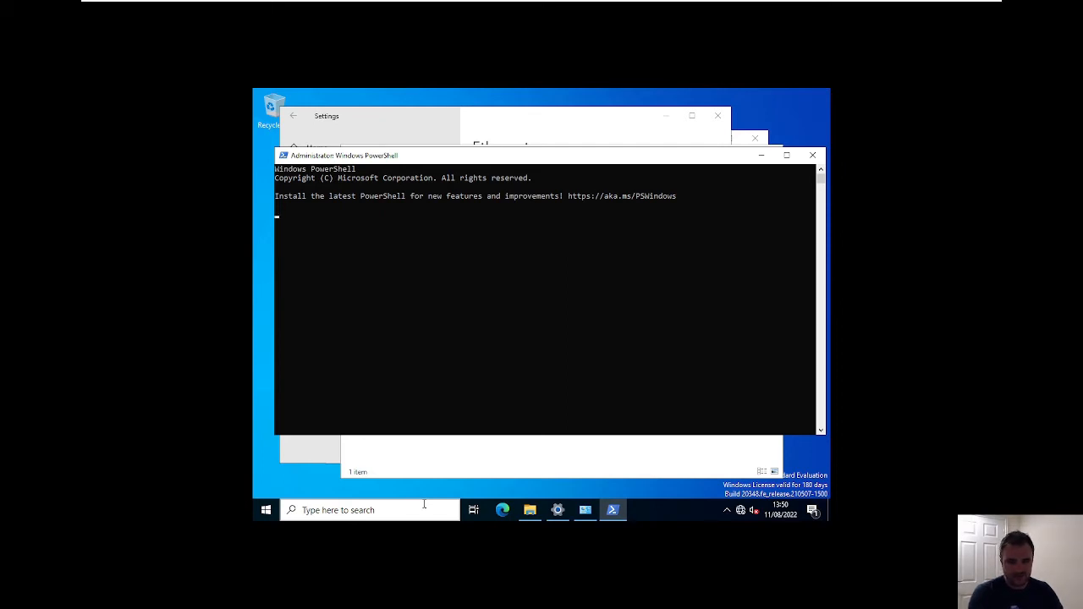
- Run ipconfig and ipconfig /all to confirm 10.0.0.10, DHCP off and DNS 10.0.0.1
key(Return)
key(Return)
key(Return)
key(Return)
text(IPCONNFIG)
key(BackSpace)
key(BackSpace)
key(BackSpace)
key(BackSpace)
key(BackSpace)
key(BackSpace)
key(BackSpace)
key(BackSpace)
key(BackSpace)
key(BackSpace)
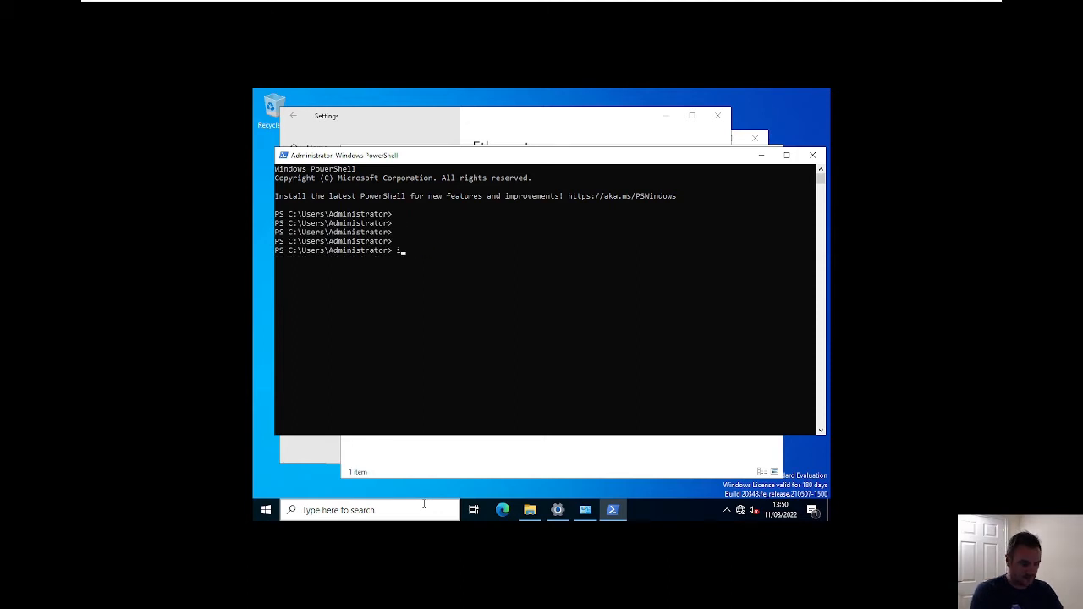
text(ipconfig)
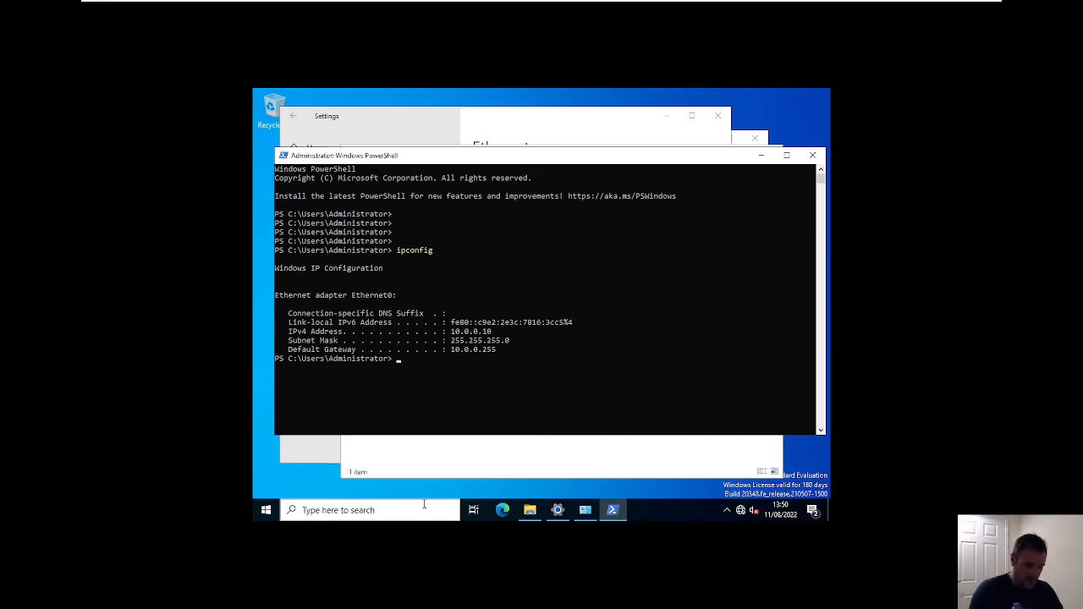
key(Up)
text(/all)
key(Return)
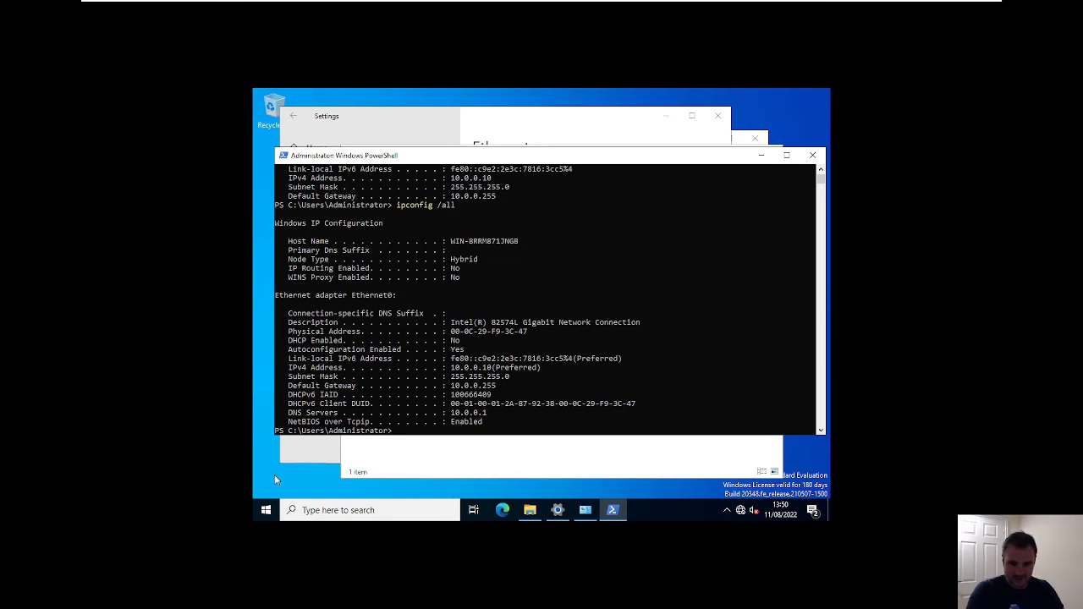
- Restart the FS01 server, then leave full screen and shrink the Workstation window beside ESXi
click(265, 510)
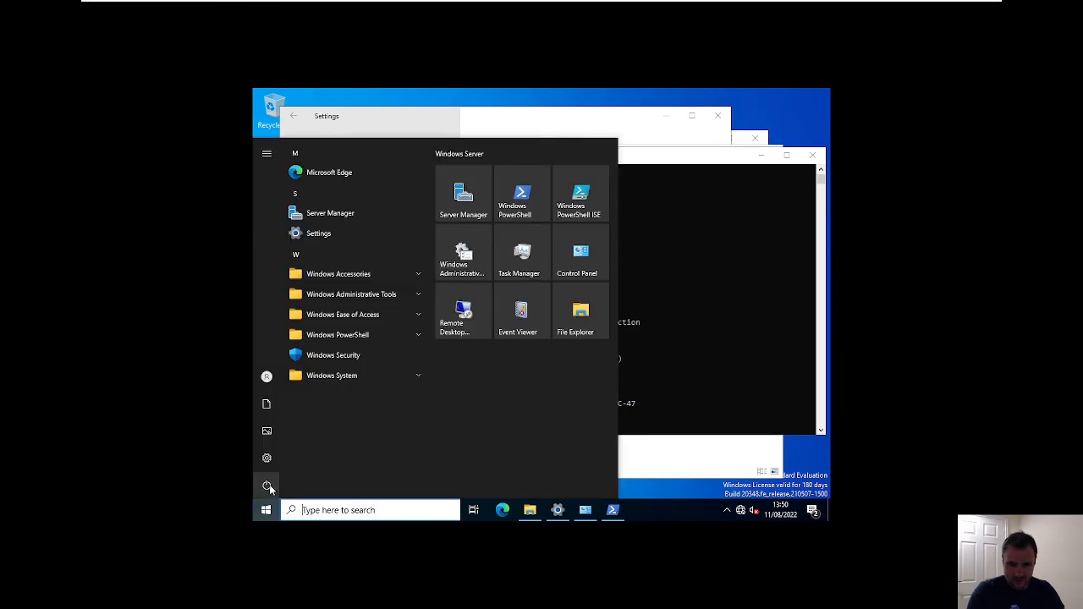
click(283, 484)
click(295, 458)
click(412, 454)
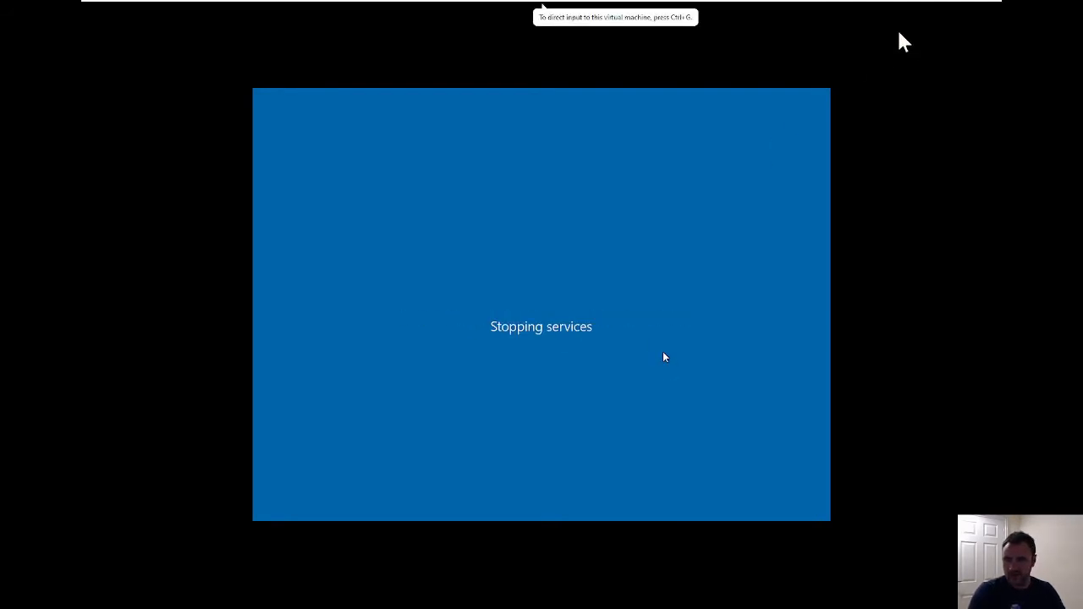
click(974, 16)
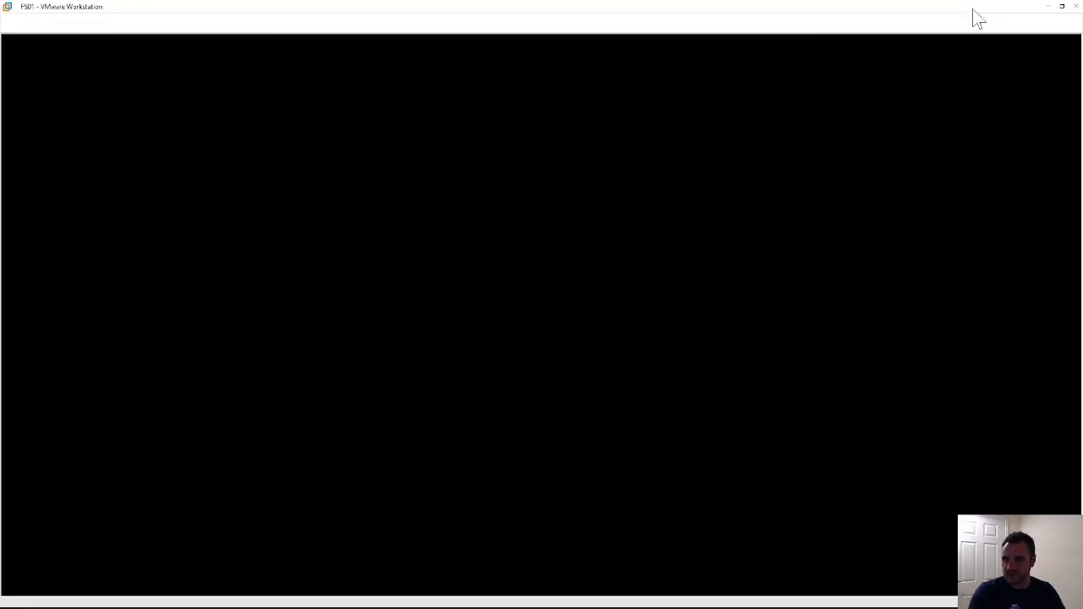
drag(539, 7, 320, 59)
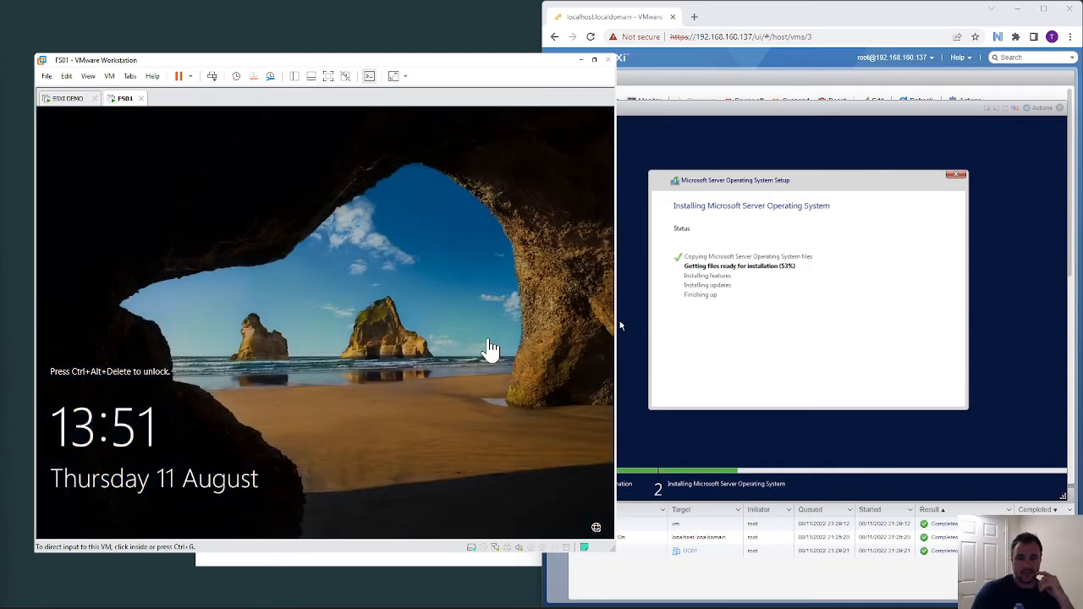
- Sign in to FS01 as Administrator with the account password
click(212, 76)
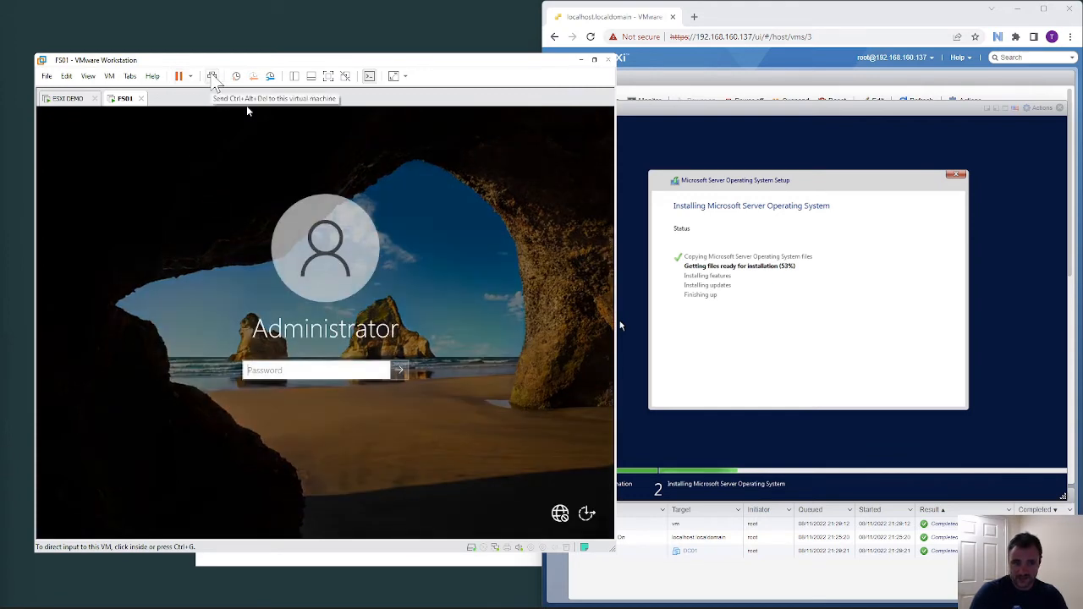
click(284, 369)
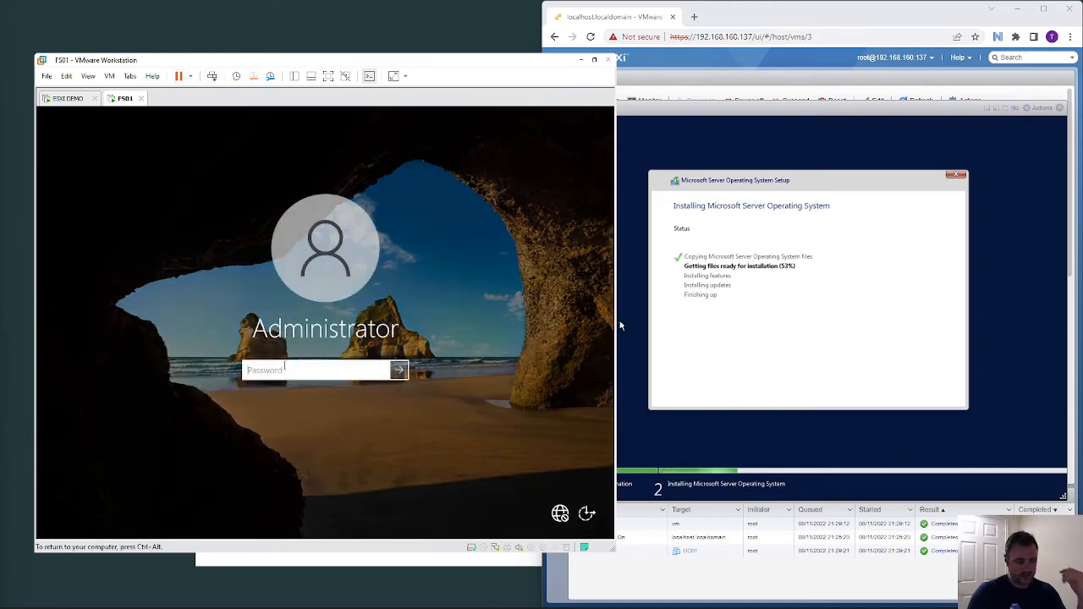
text(P@ssw0rd)
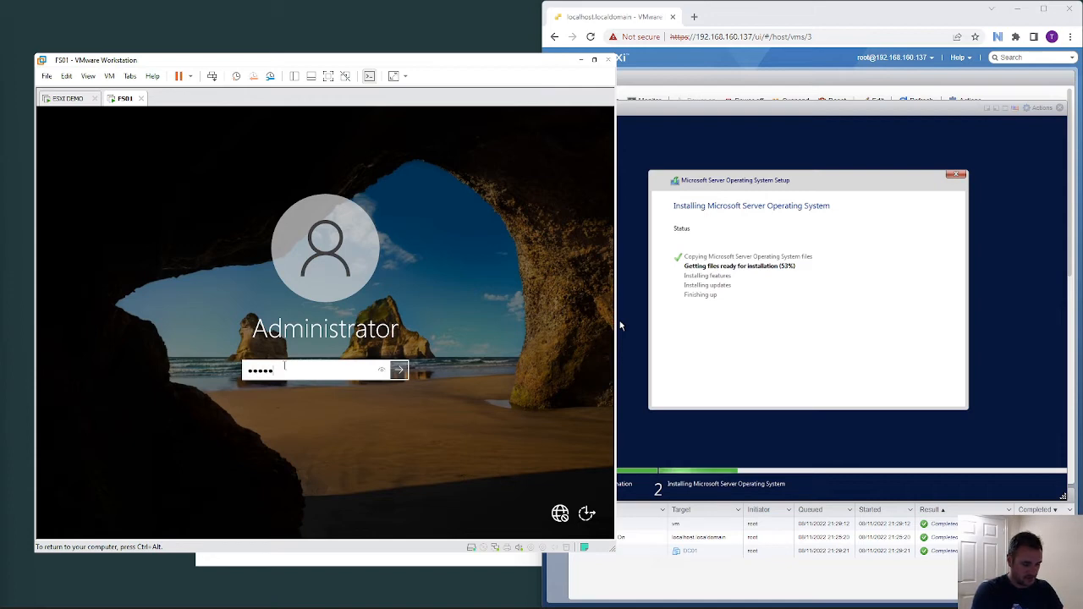
key(Return)
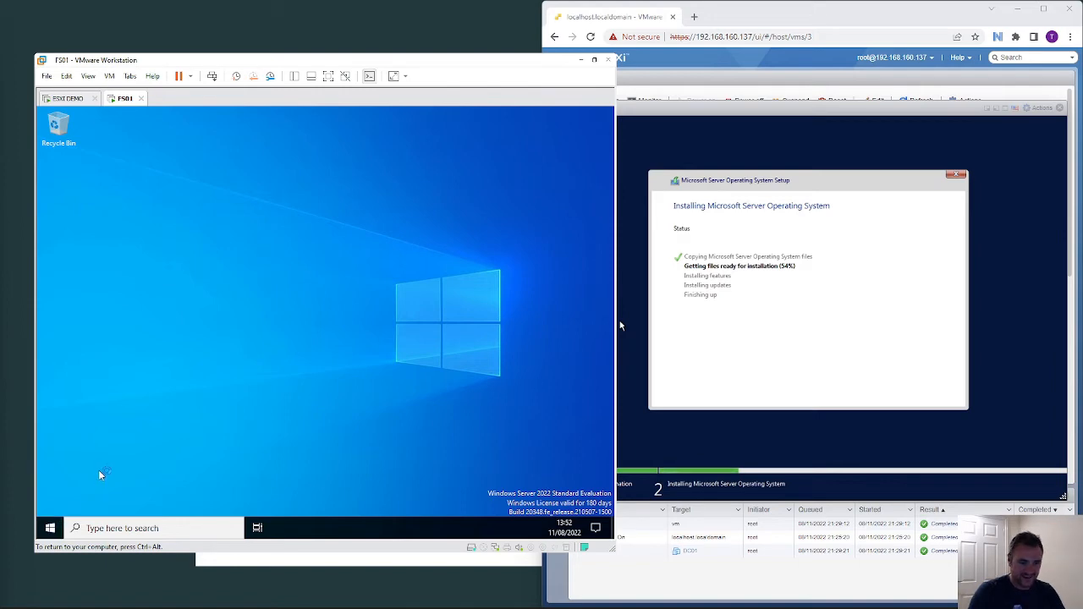
- Open Command Prompt and run ipconfig and ipconfig /all to check host name, 10.0.0.10 and DNS
click(125, 529)
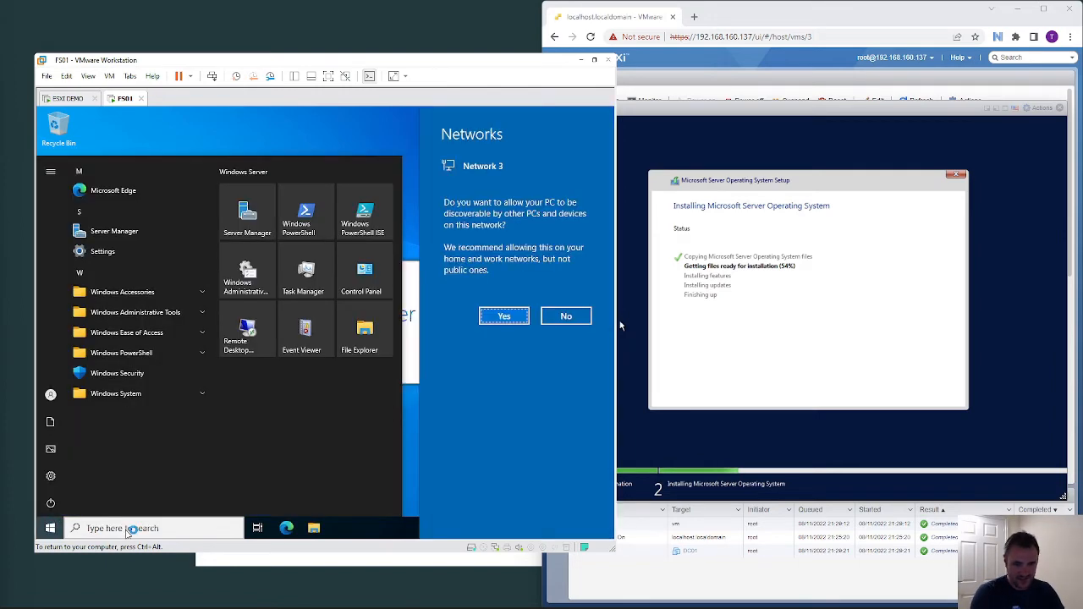
click(127, 529)
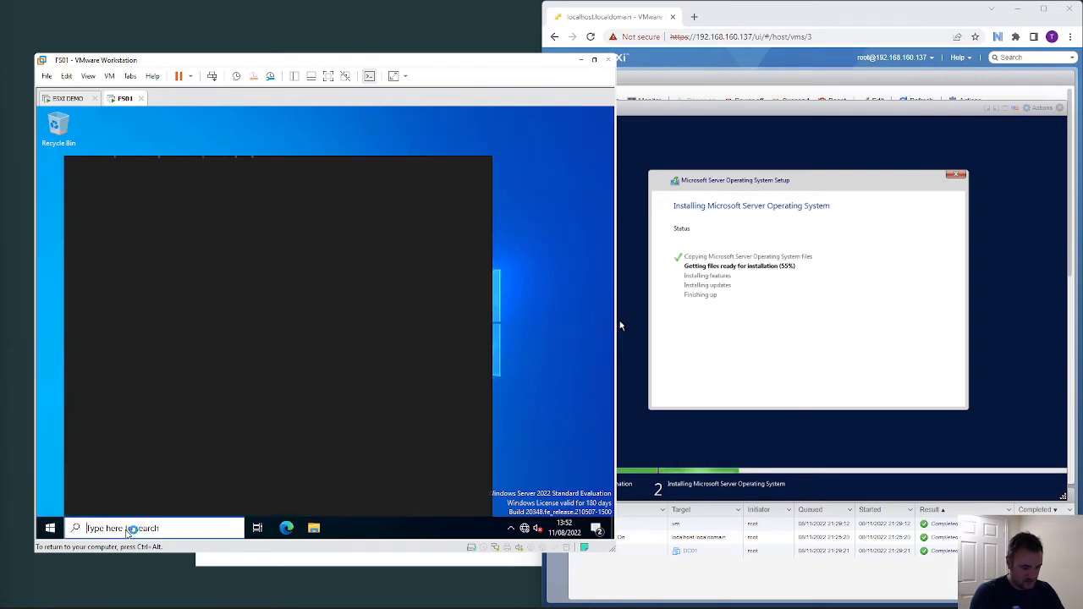
text(cmd)
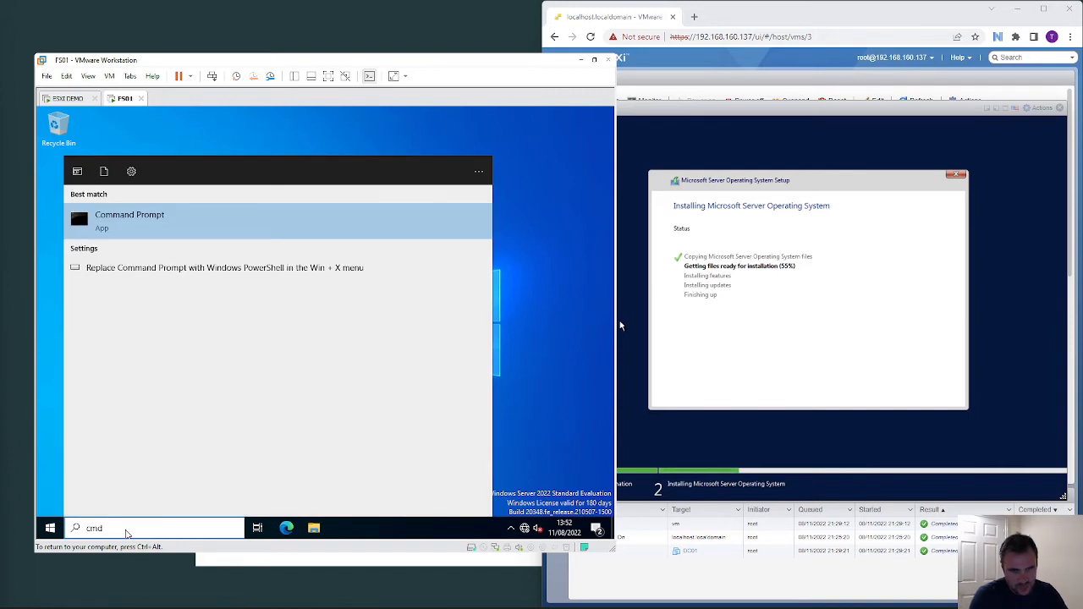
key(Return)
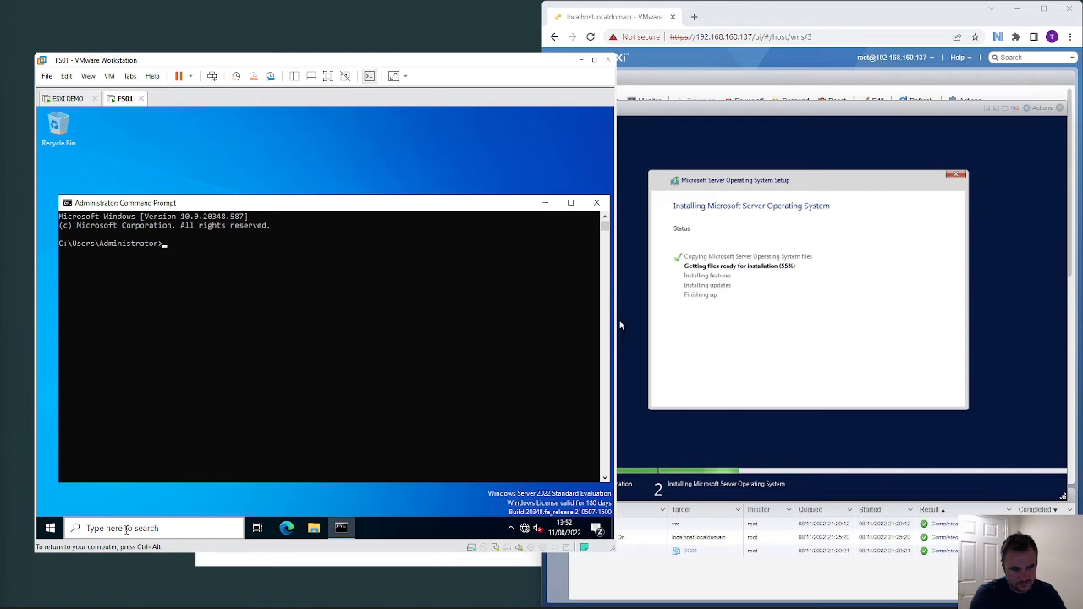
text(ipcondf)
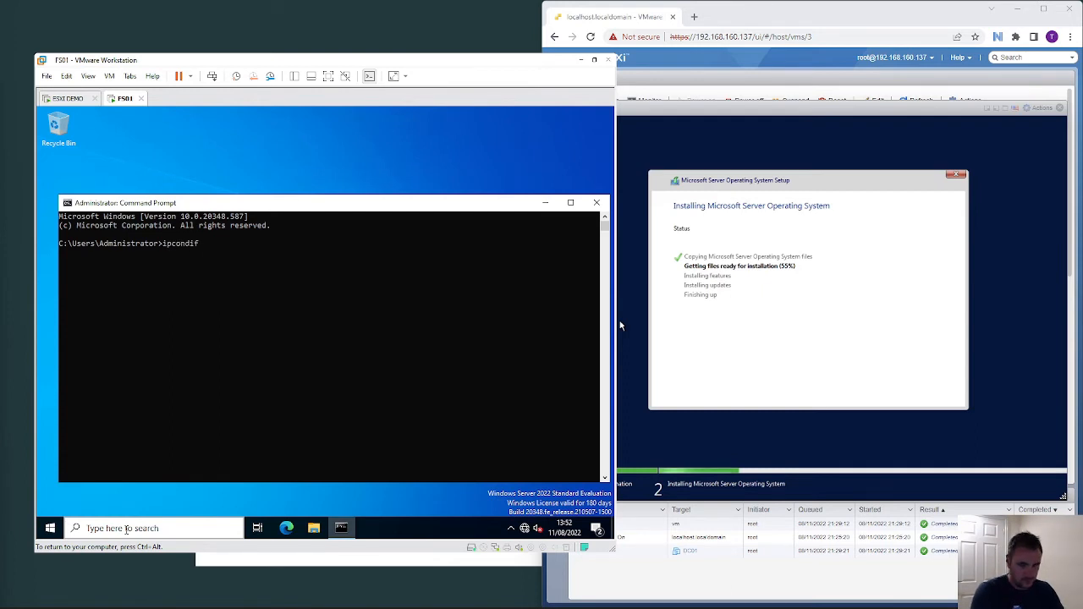
key(BackSpace)
key(BackSpace)
key(BackSpace)
key(BackSpace)
text(onfig)
key(Return)
key(Return)
key(Return)
key(Return)
text(ipconfig)
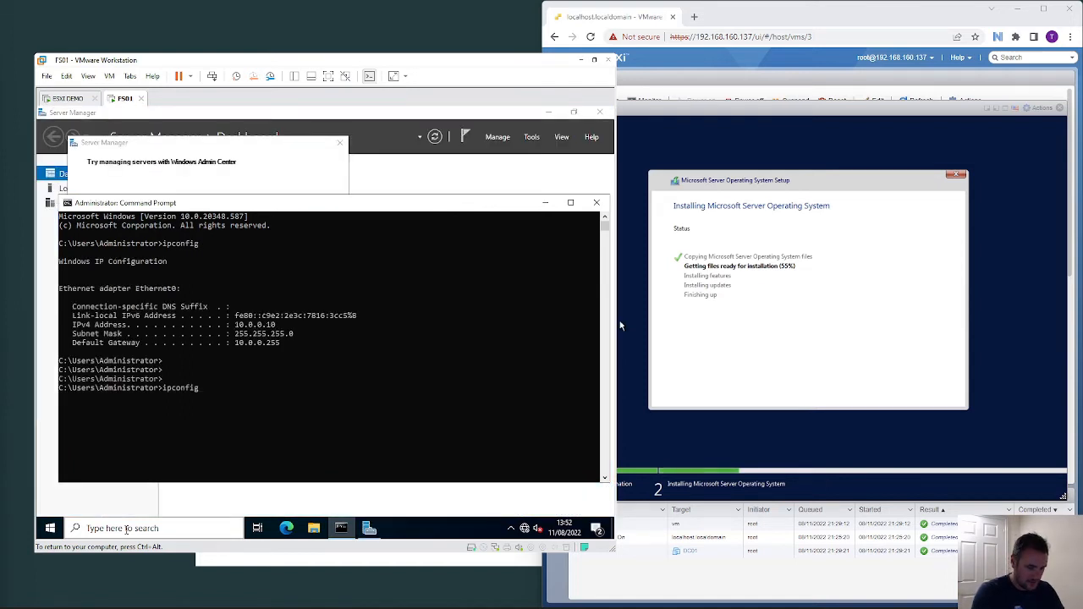
text( /all)
key(Return)
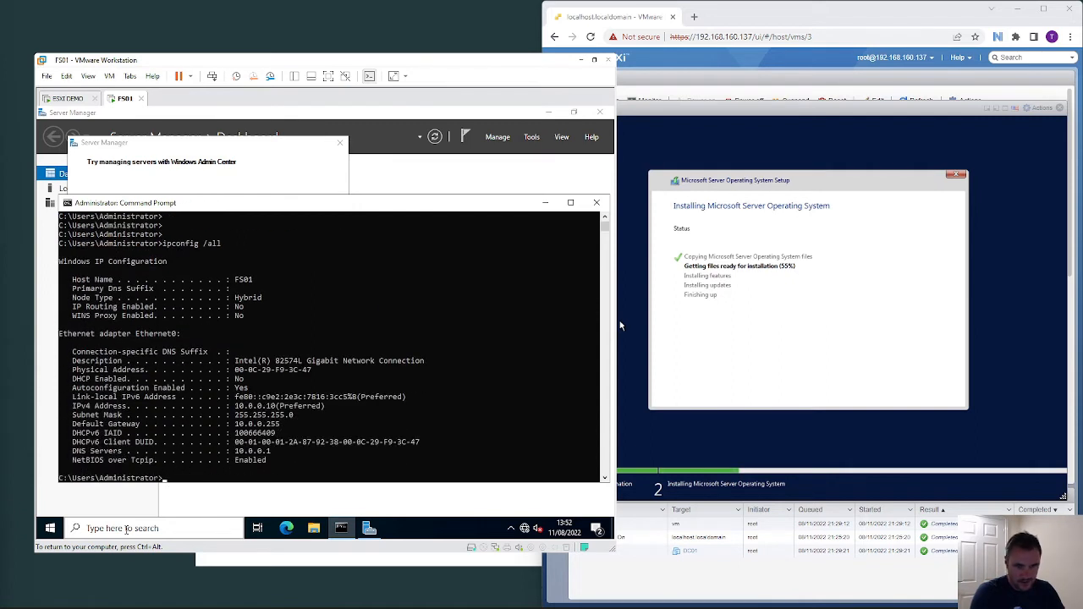
key(Return)
key(Return)
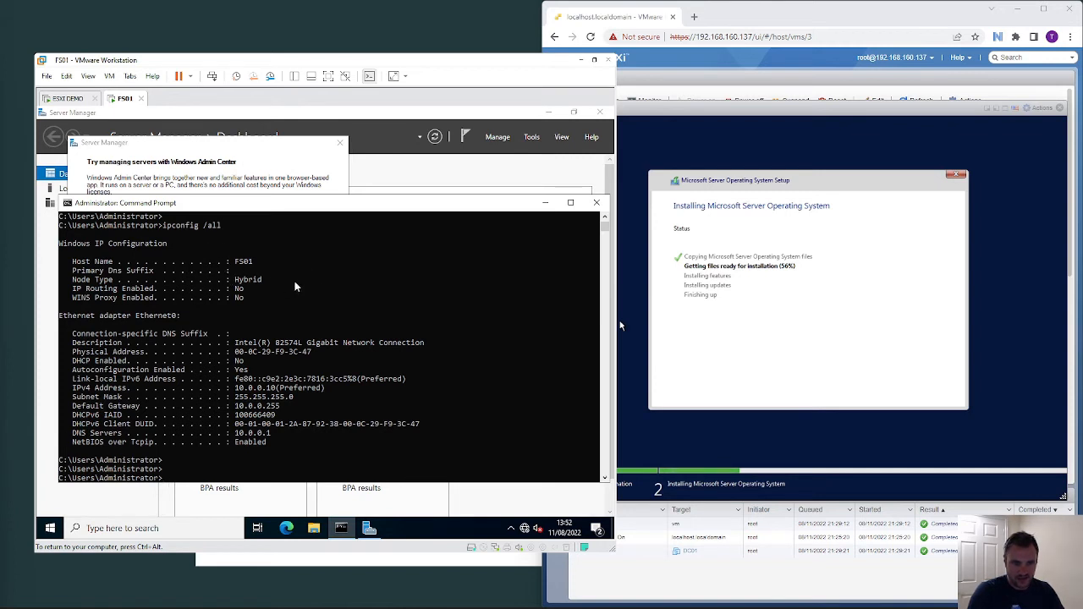
click(286, 282)
- Launch a remote console for DC01 from its ESXi page and always allow opening Workstation
key(Return)
key(Return)
key(Return)
key(Return)
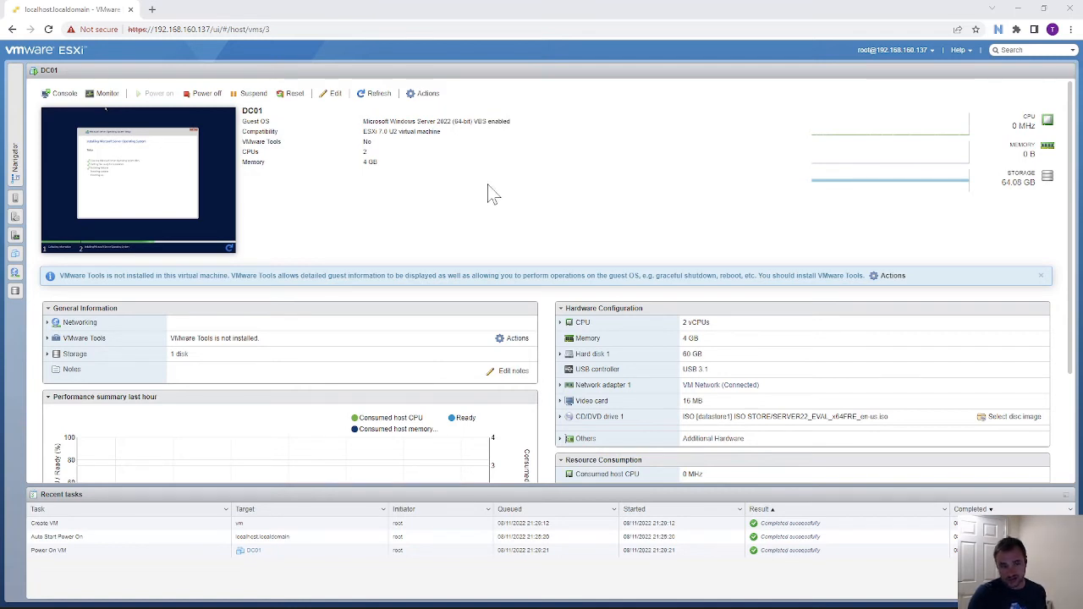
click(63, 94)
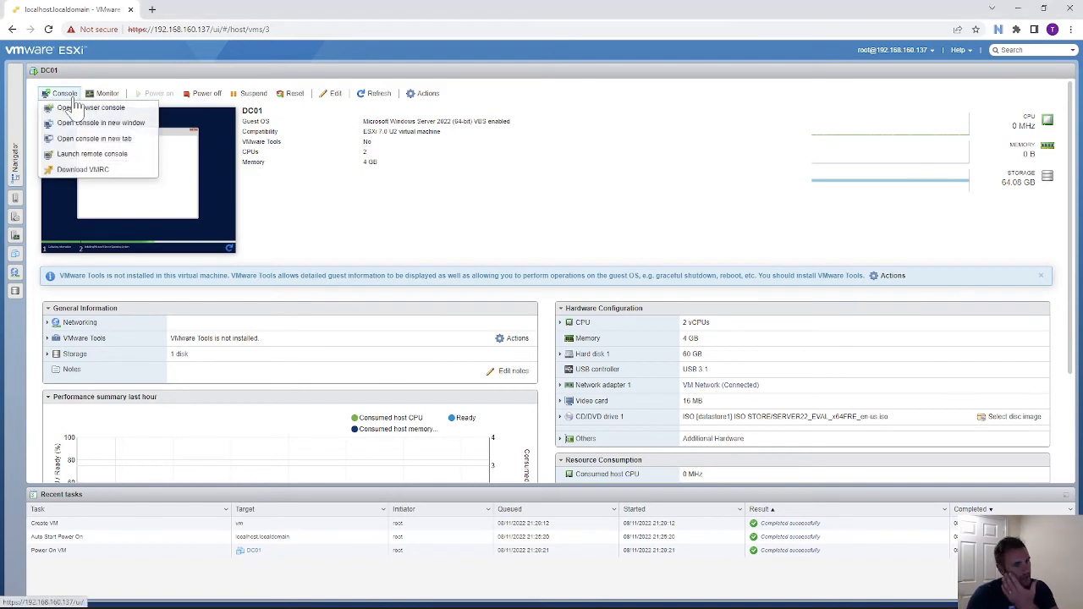
click(119, 157)
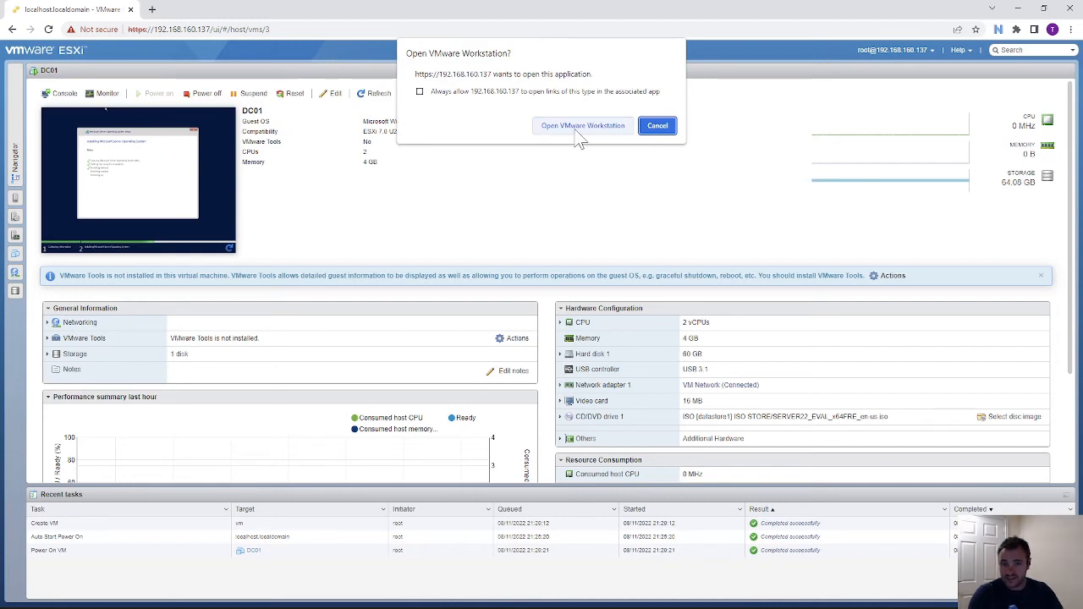
click(420, 91)
- Open DC01's remote console in VMware Workstation, nudge the window left, and maximize it
click(556, 125)
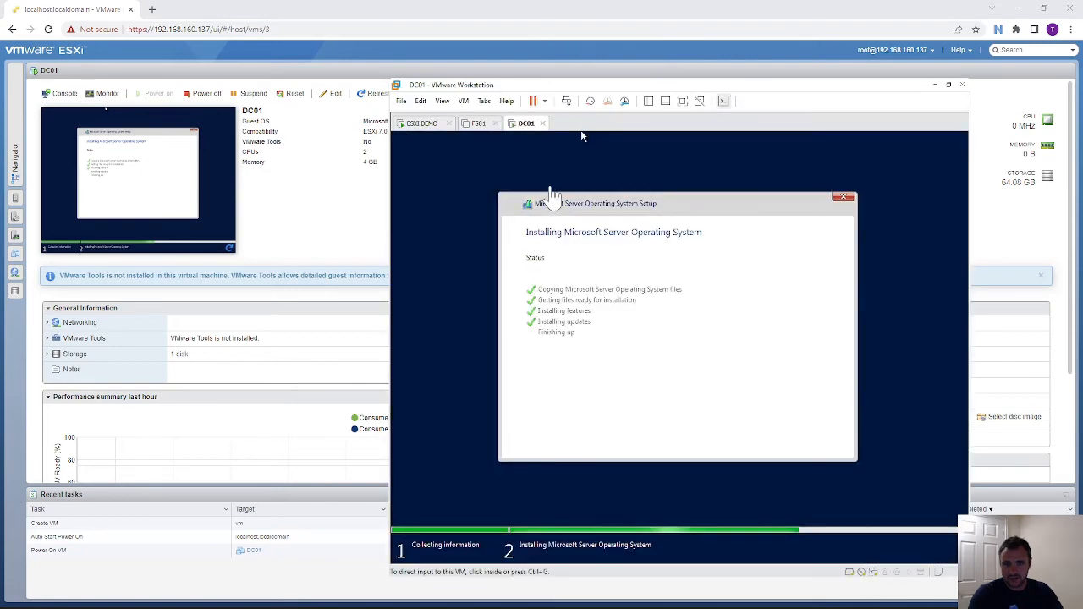
drag(560, 87, 510, 92)
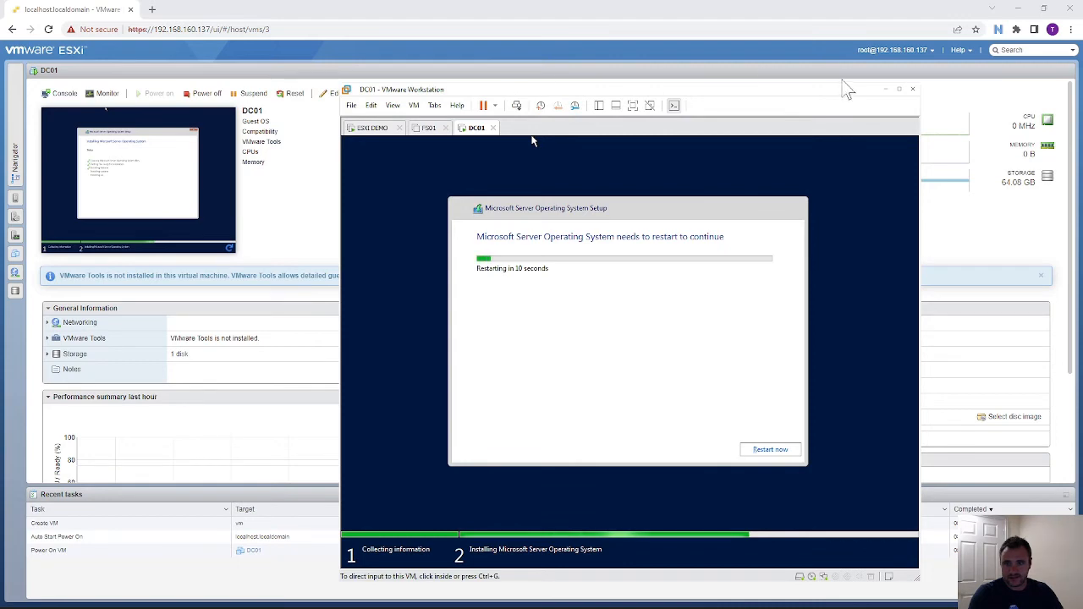
click(898, 89)
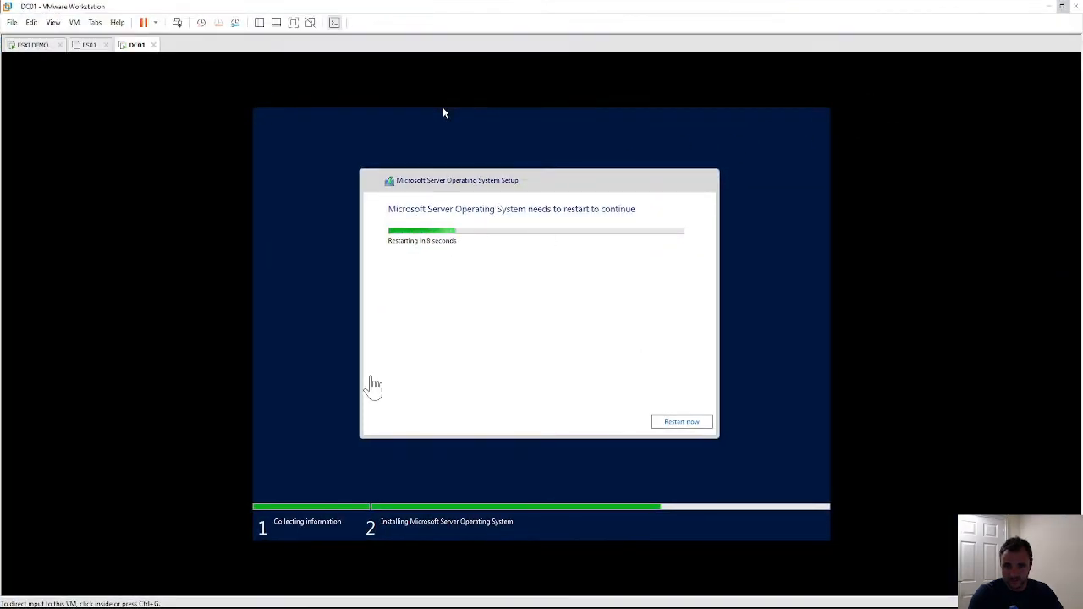
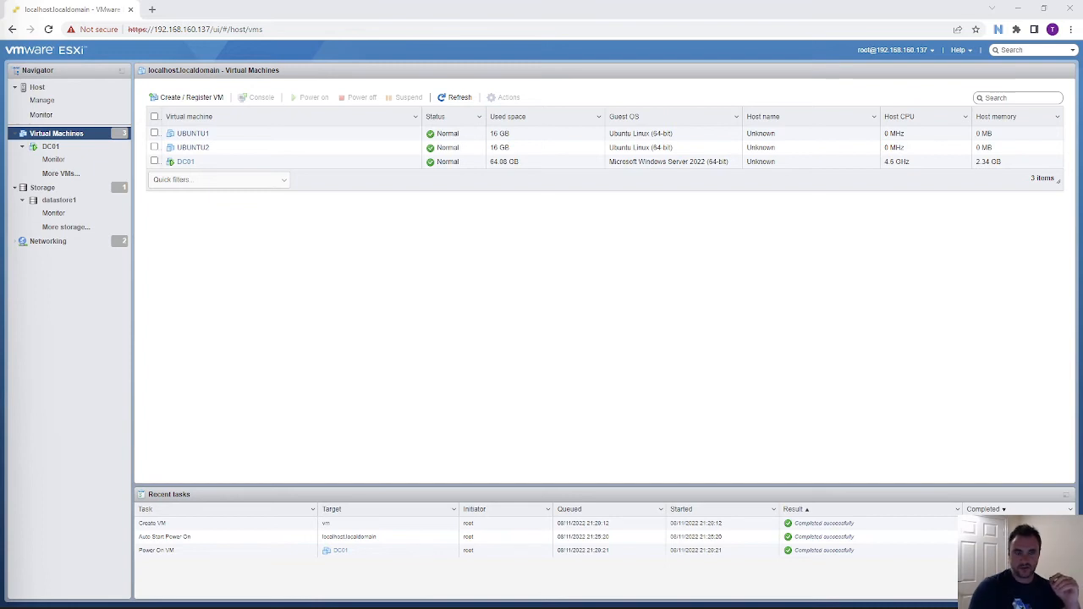
- Show DC01's details in ESXi, browse its Power and Snapshots actions unused, then switch to FS01
click(215, 165)
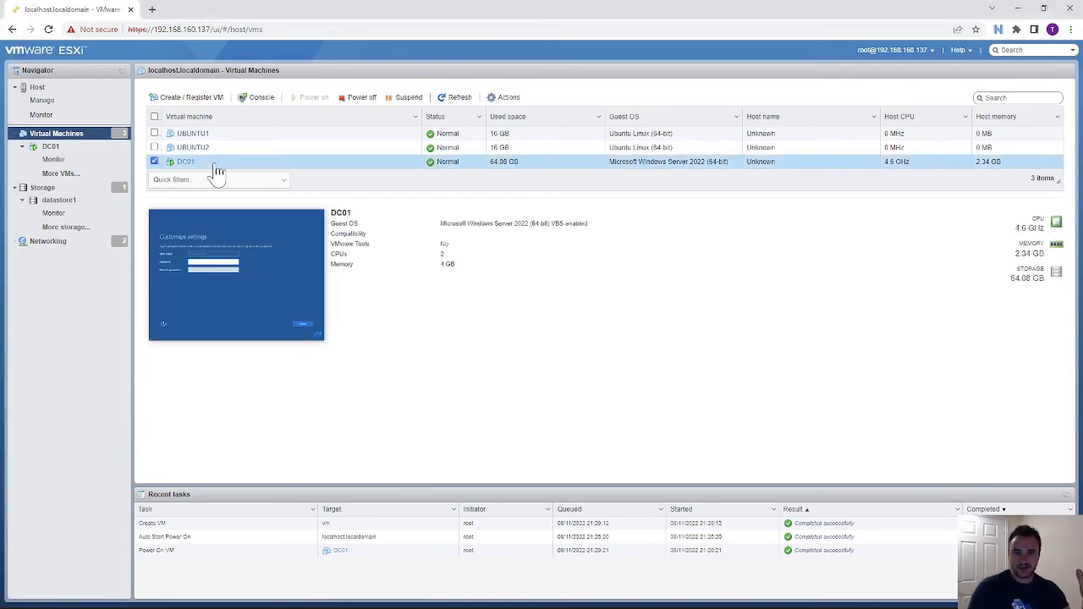
right_click(216, 167)
mouse_move(262, 194)
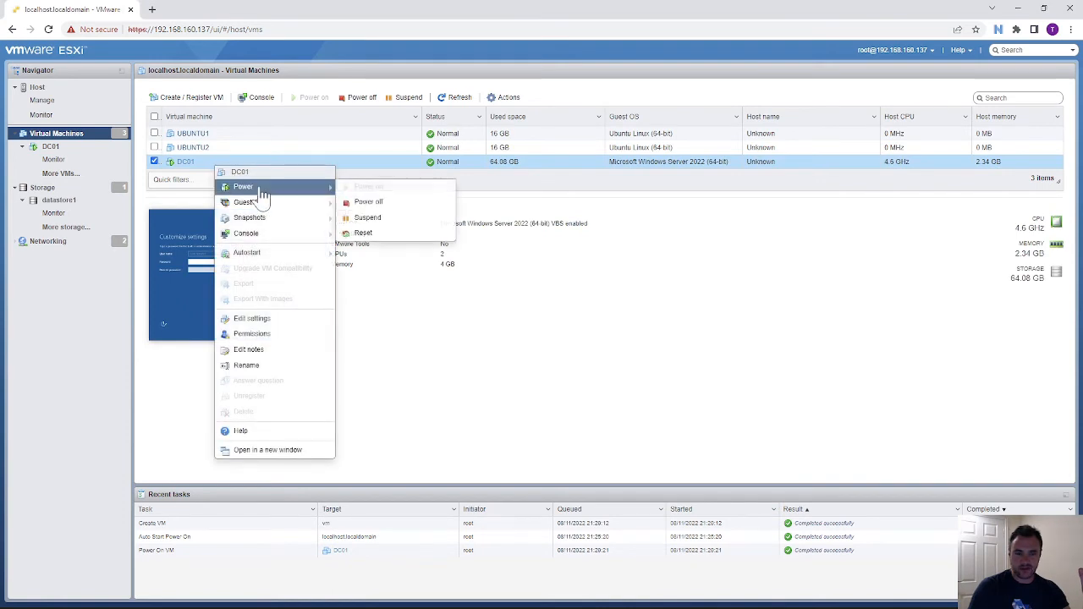
mouse_move(279, 218)
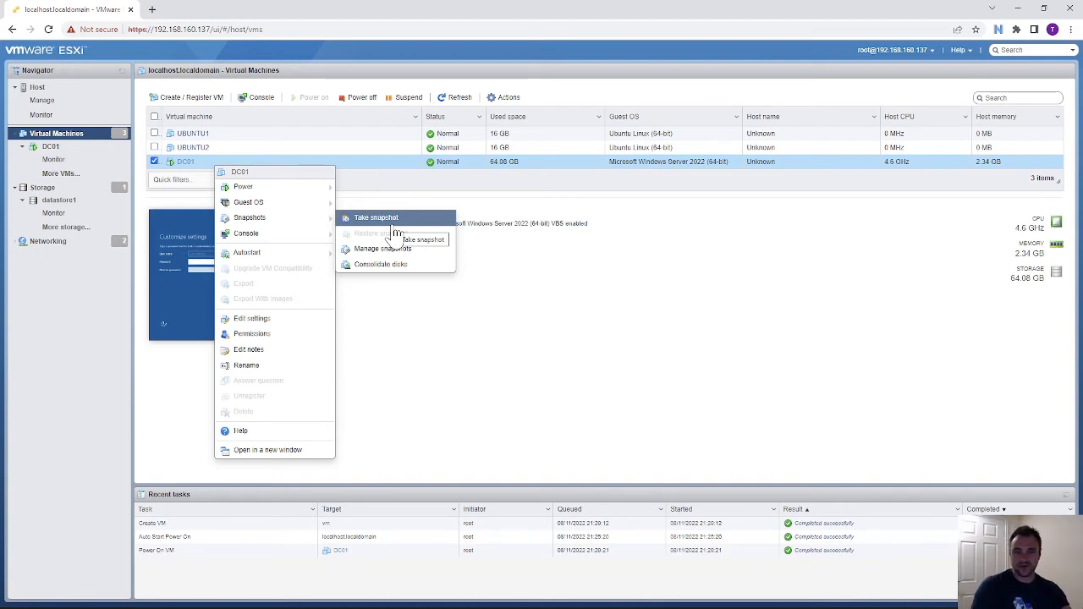
click(562, 264)
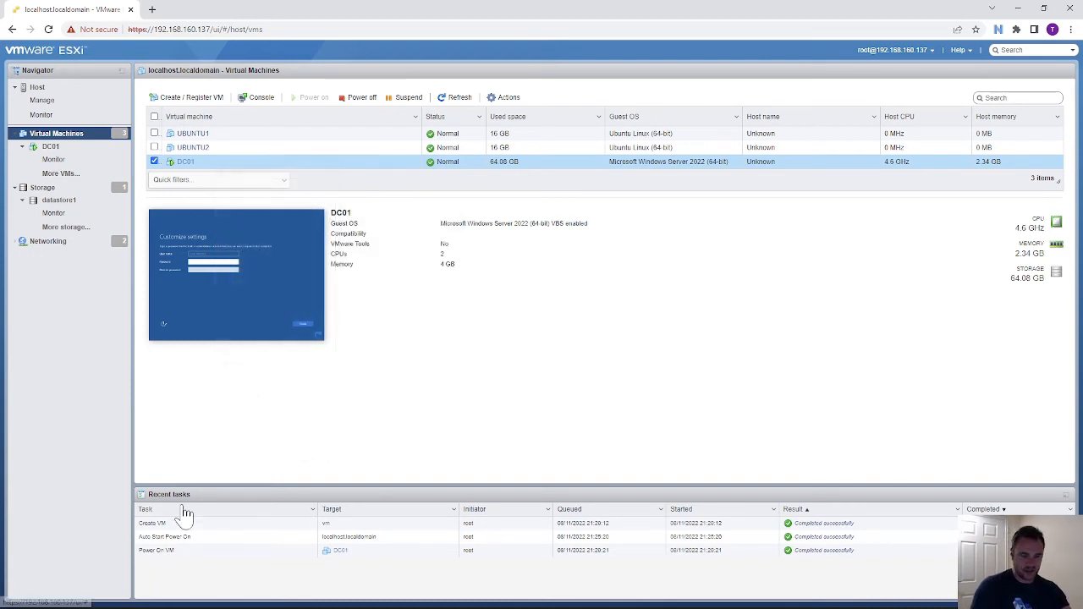
mouse_move(558, 607)
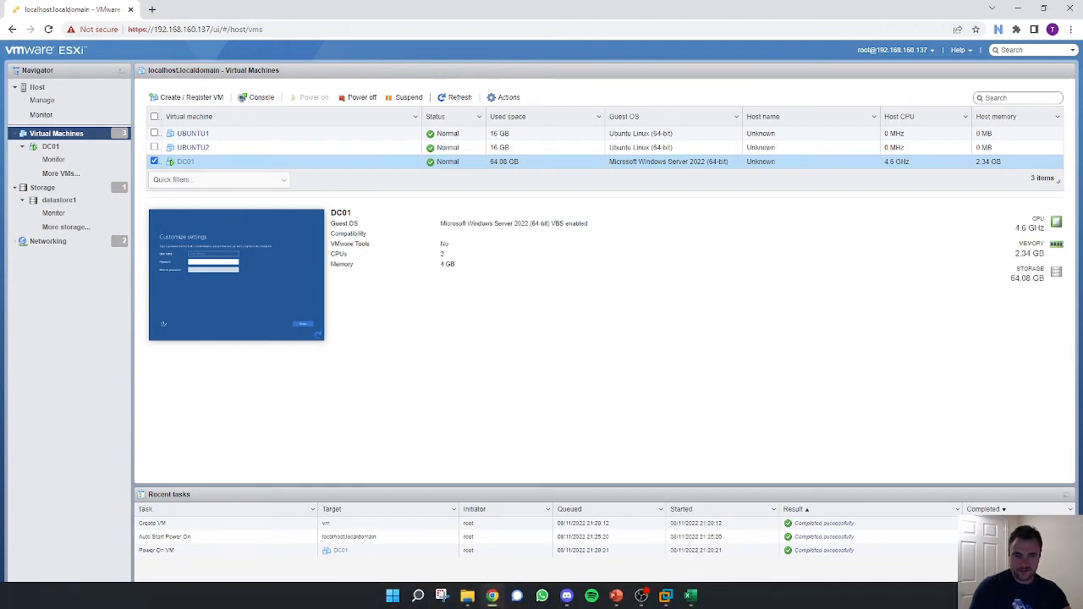
click(666, 596)
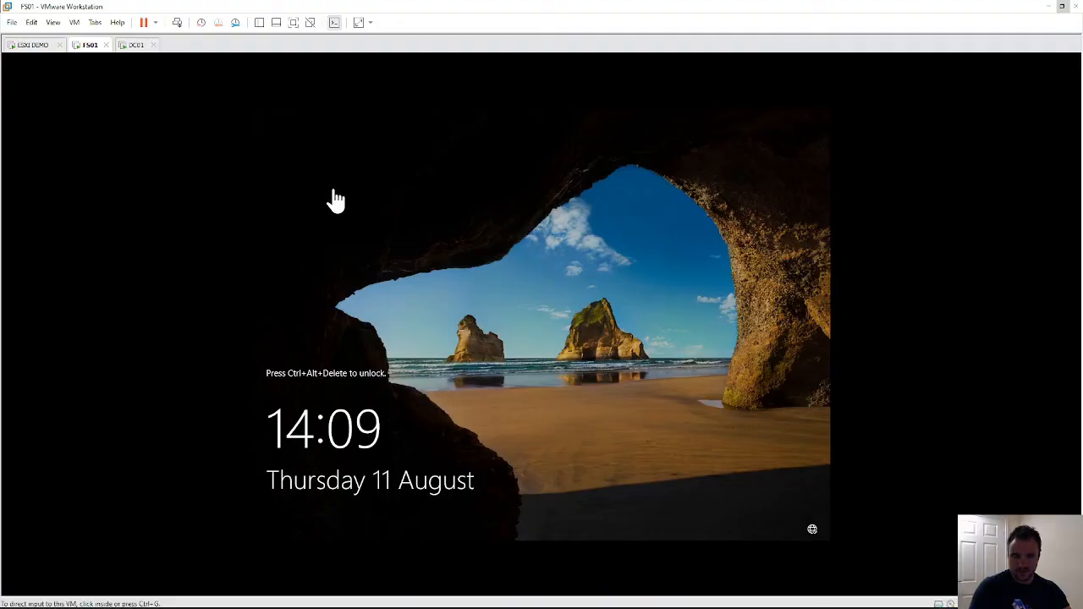
- Sign in to FS01 with the Administrator password
click(177, 22)
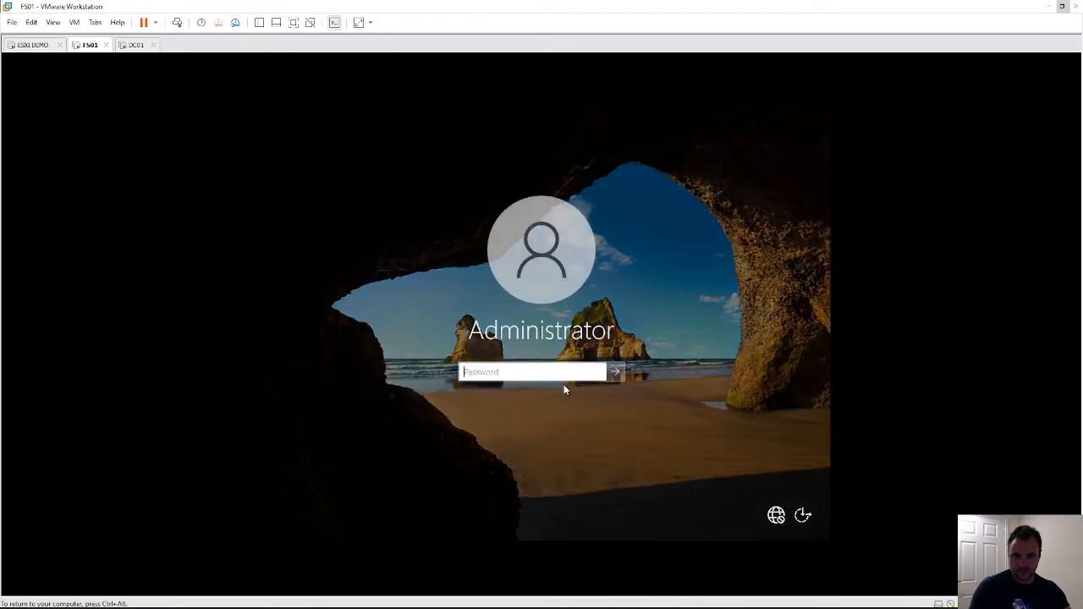
text(P@s)
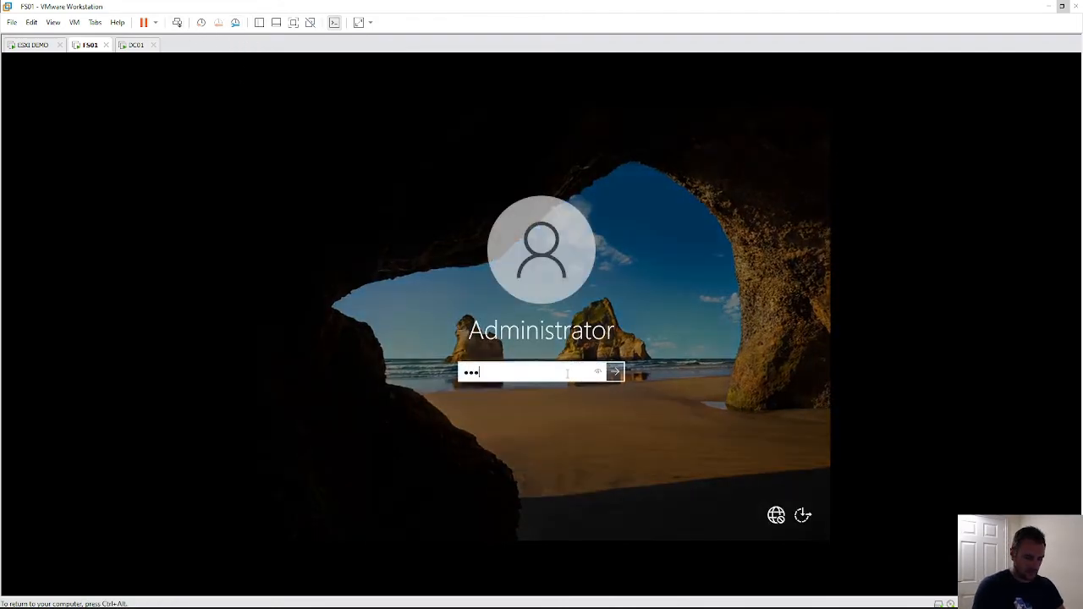
text(sw0rd)
key(Return)
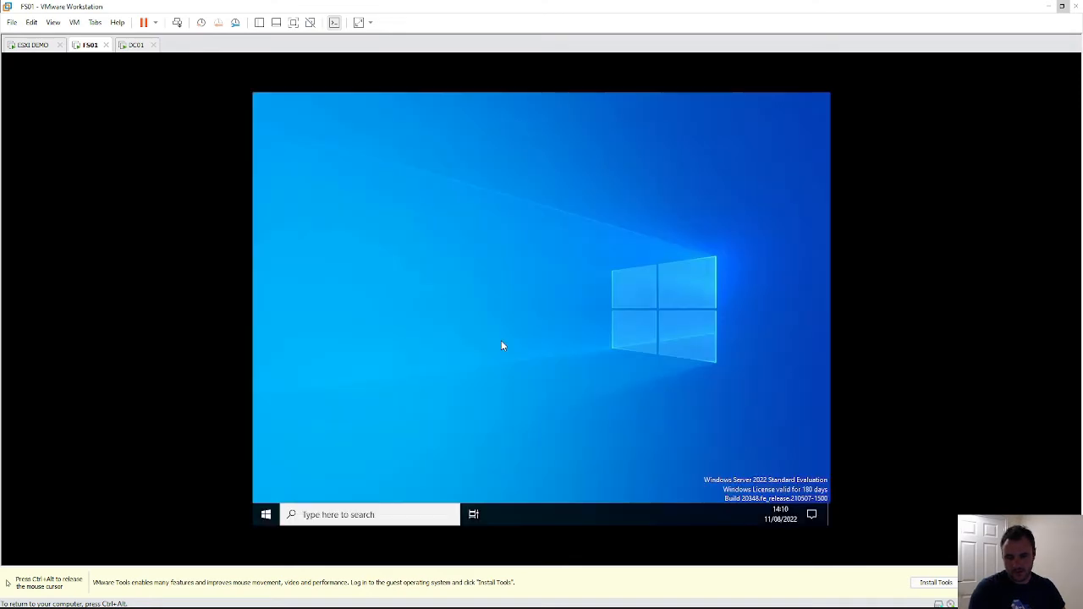
- Dismiss the unexpected-shutdown prompt and launch Registry Editor by searching 'reg'
click(269, 514)
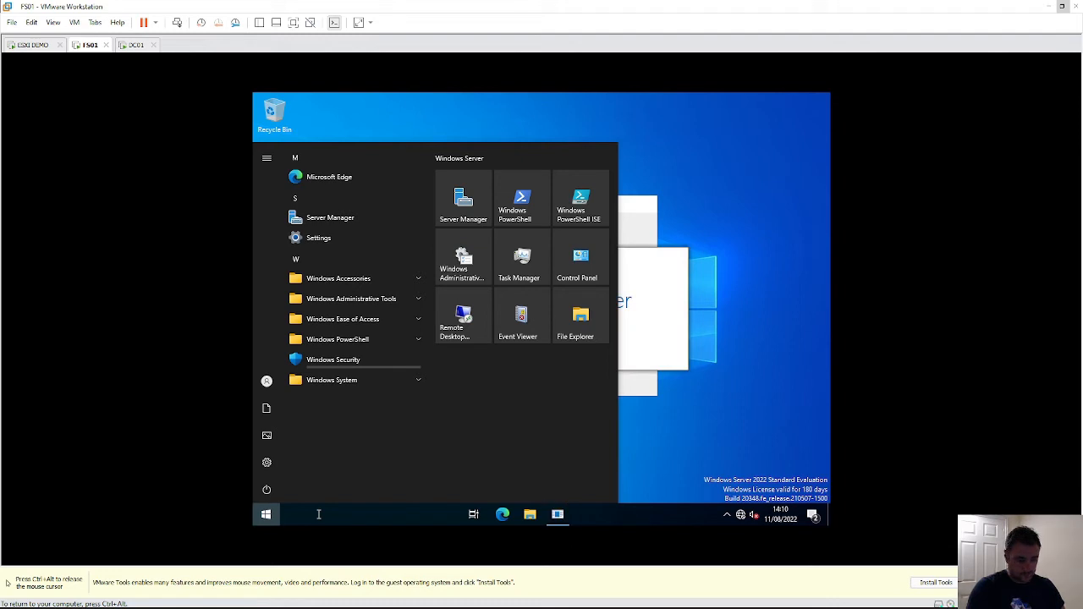
click(724, 437)
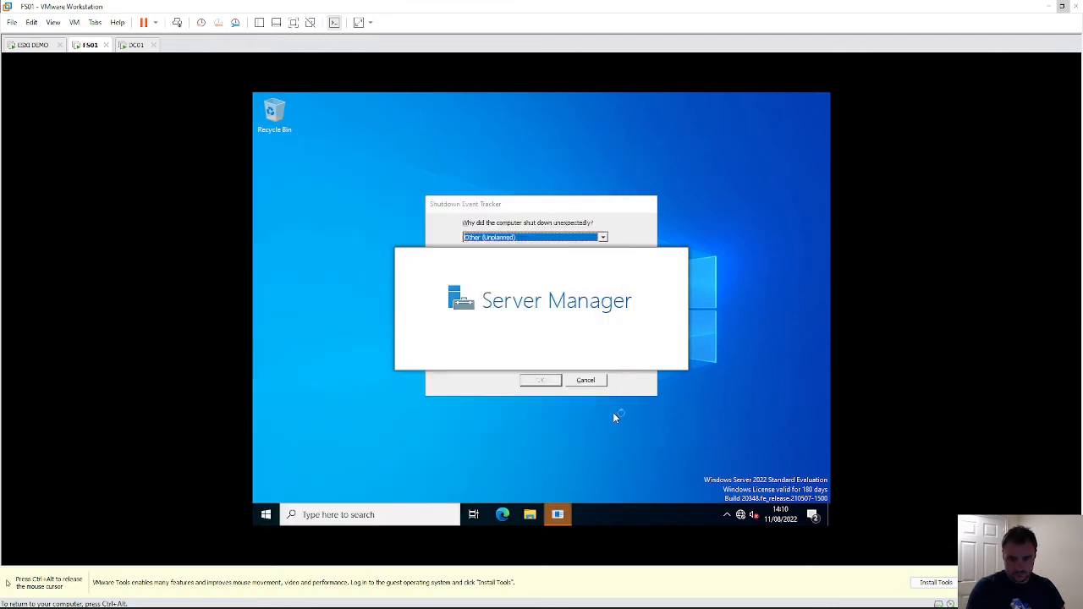
click(596, 380)
click(408, 514)
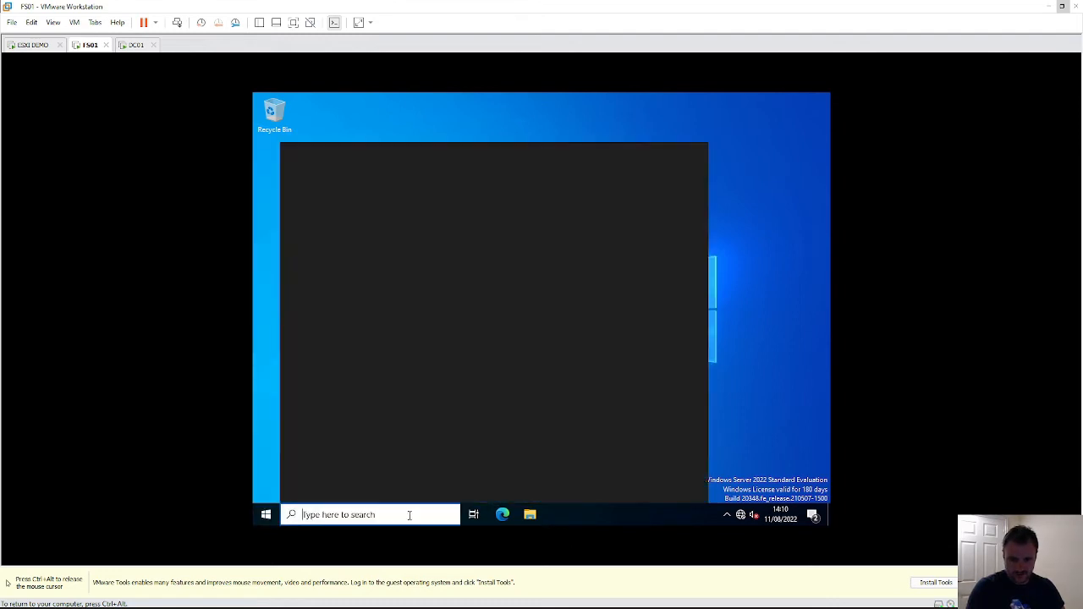
text(reg)
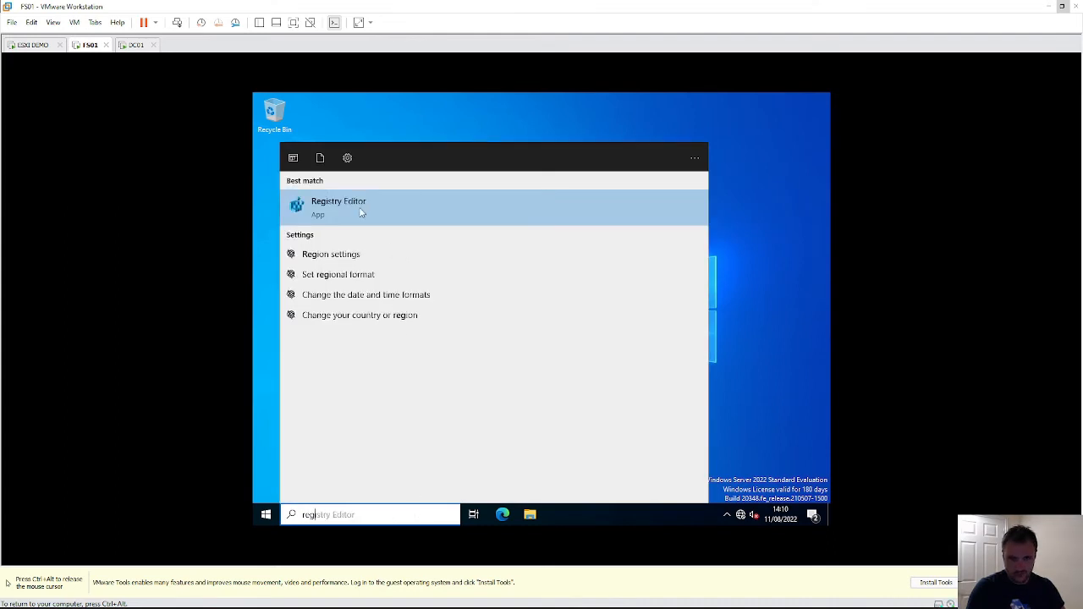
click(360, 213)
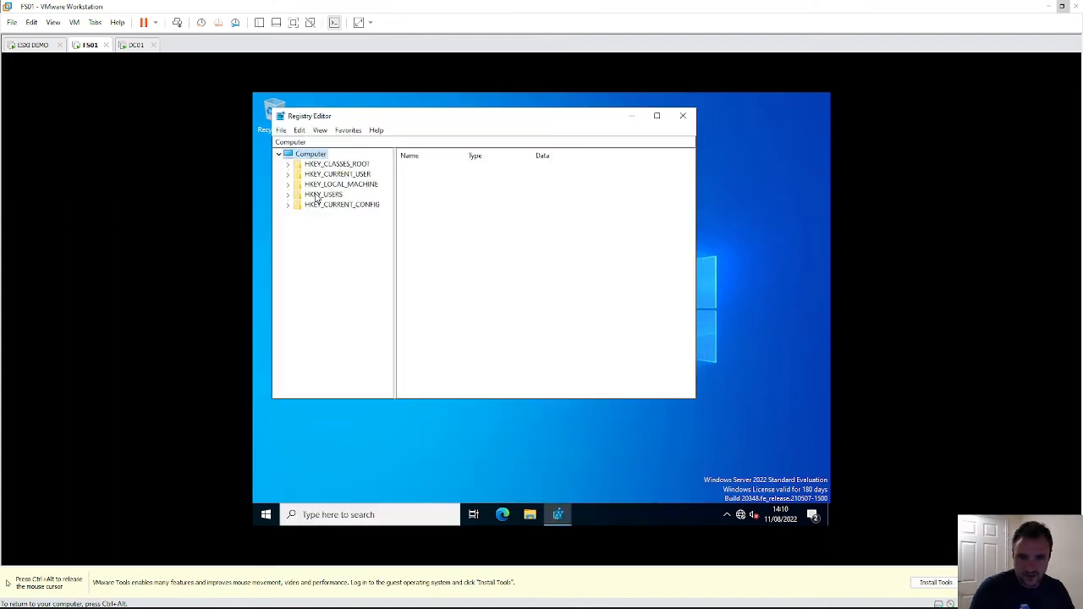
- Navigate to HKEY_LOCAL_MACHINE\SOFTWARE\Microsoft\Cryptography
double_click(320, 184)
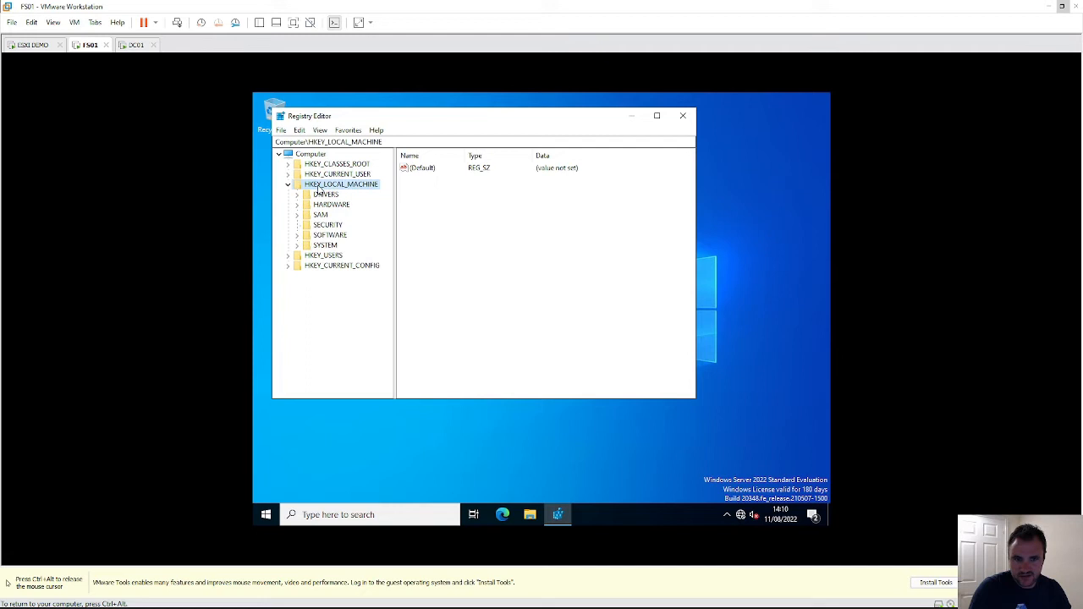
double_click(328, 235)
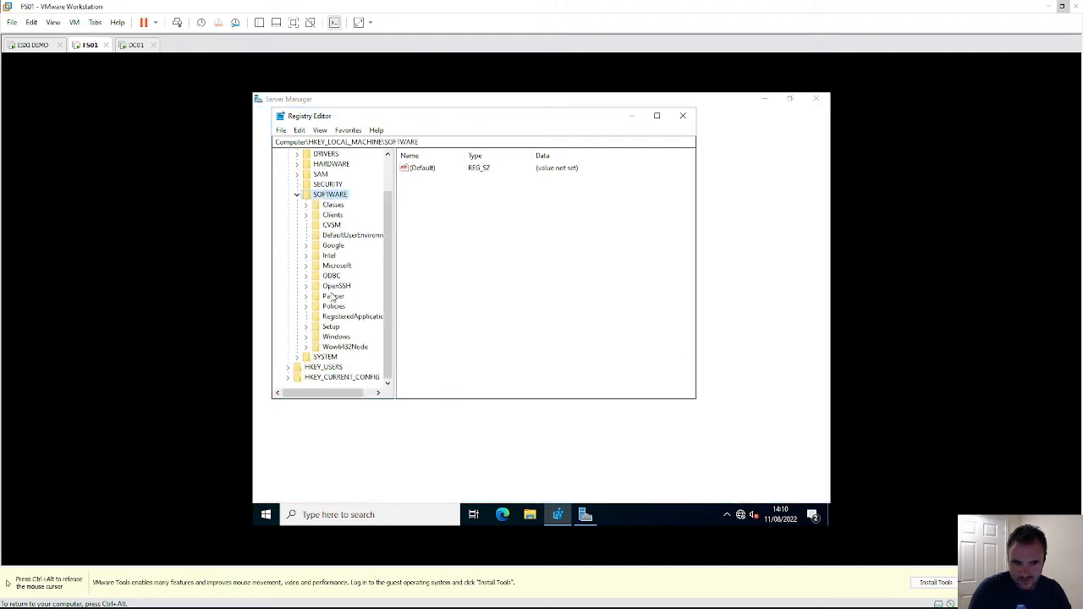
double_click(335, 266)
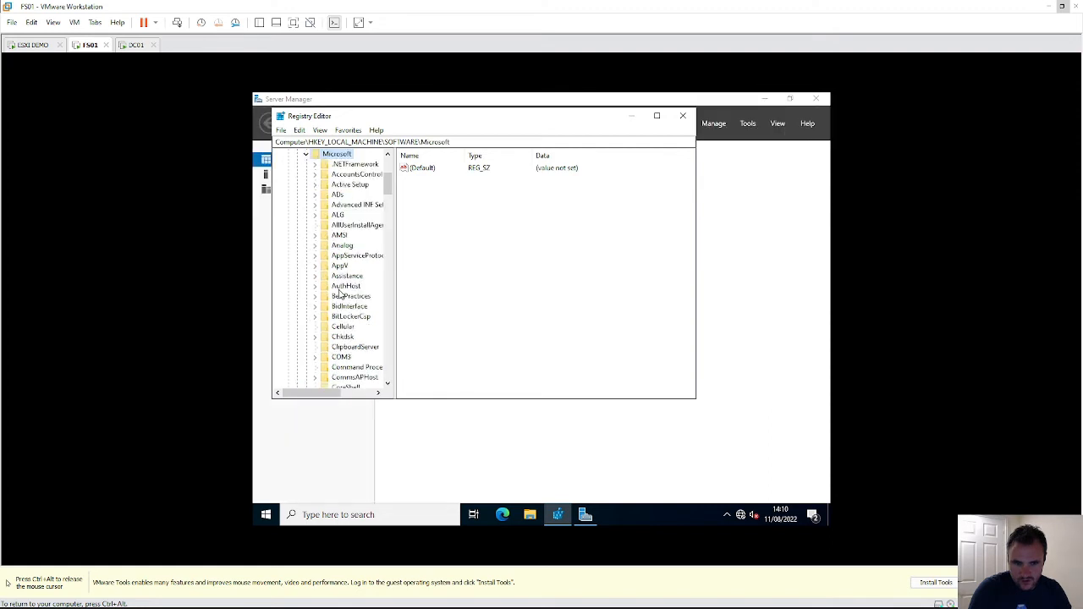
scroll(339, 292, down, 2)
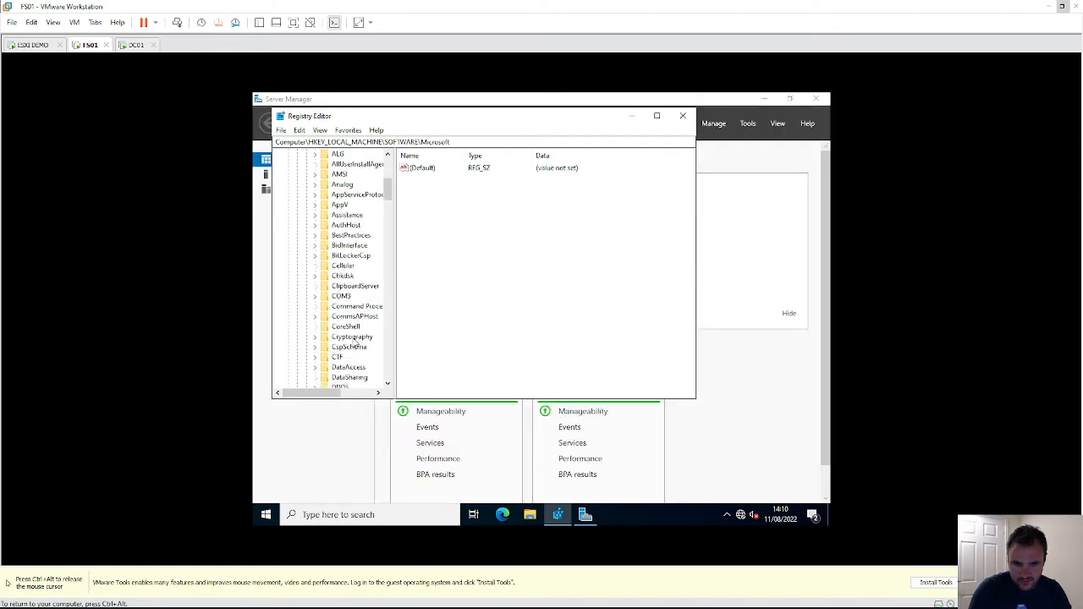
click(353, 338)
- View the MachineGuid value's data and cancel without changing it
click(435, 180)
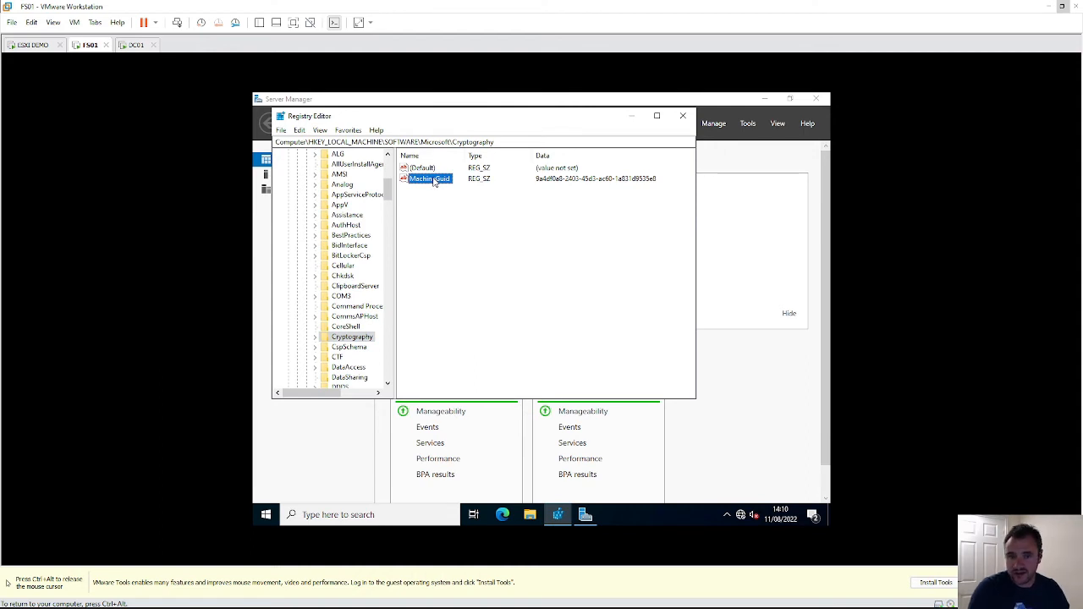
click(556, 181)
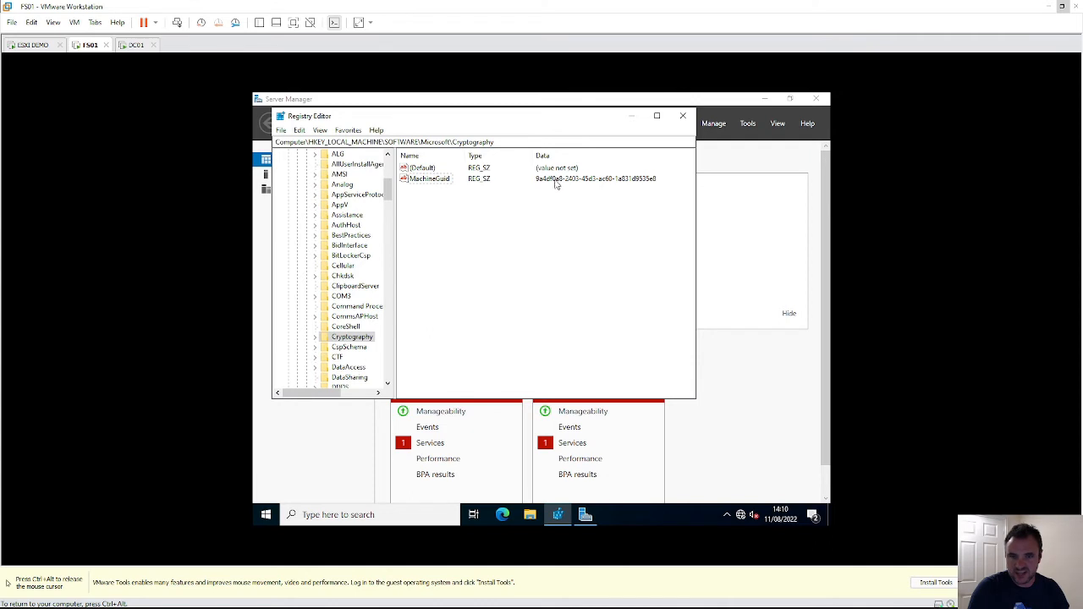
double_click(442, 181)
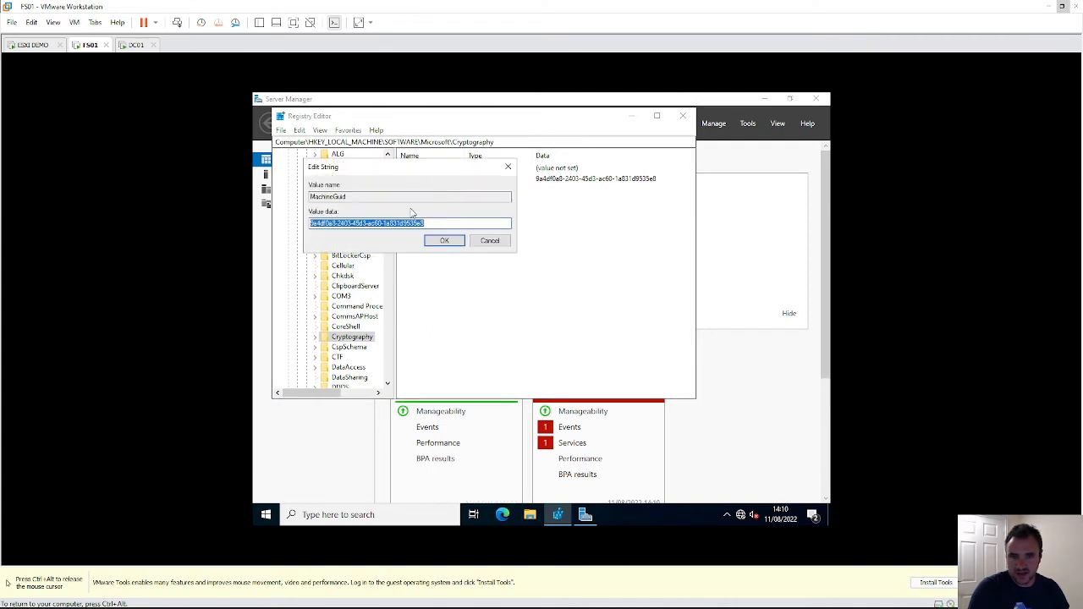
drag(437, 223, 308, 223)
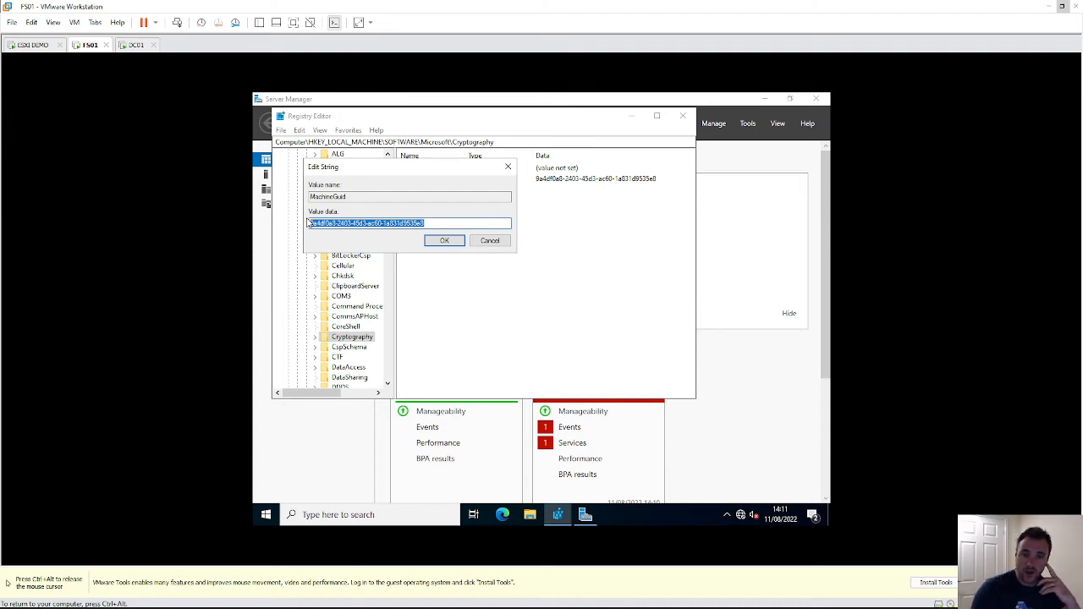
click(504, 242)
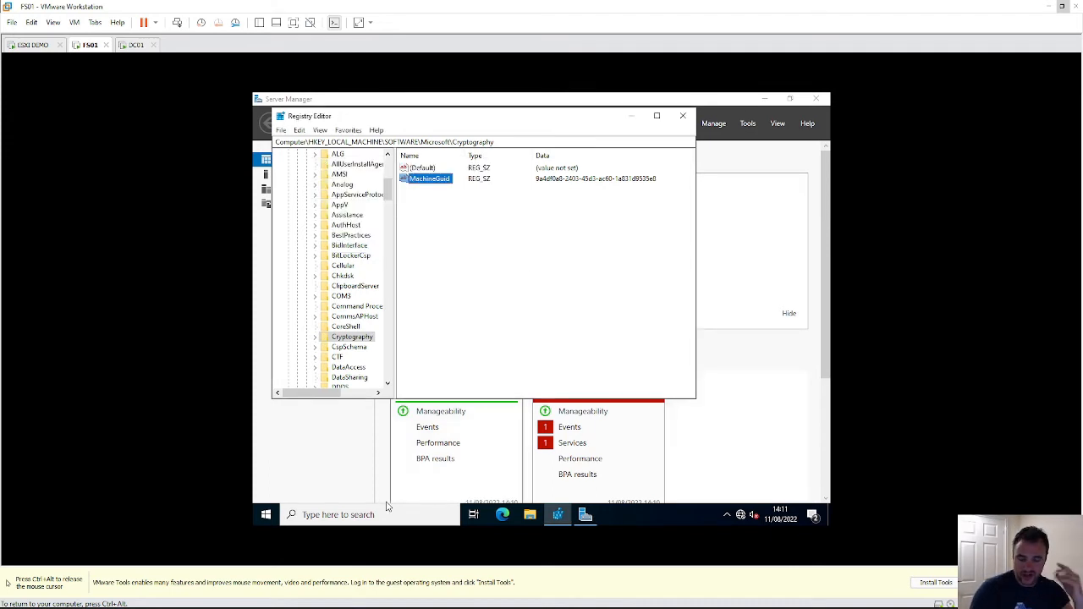
- Open File Explorer and browse to C:\Windows
click(266, 515)
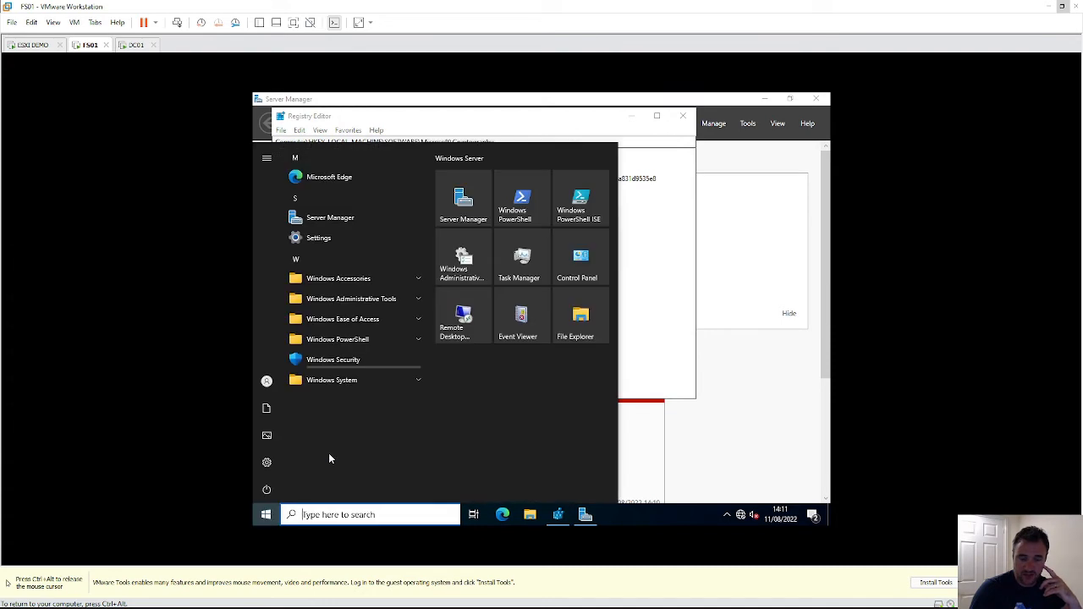
click(530, 514)
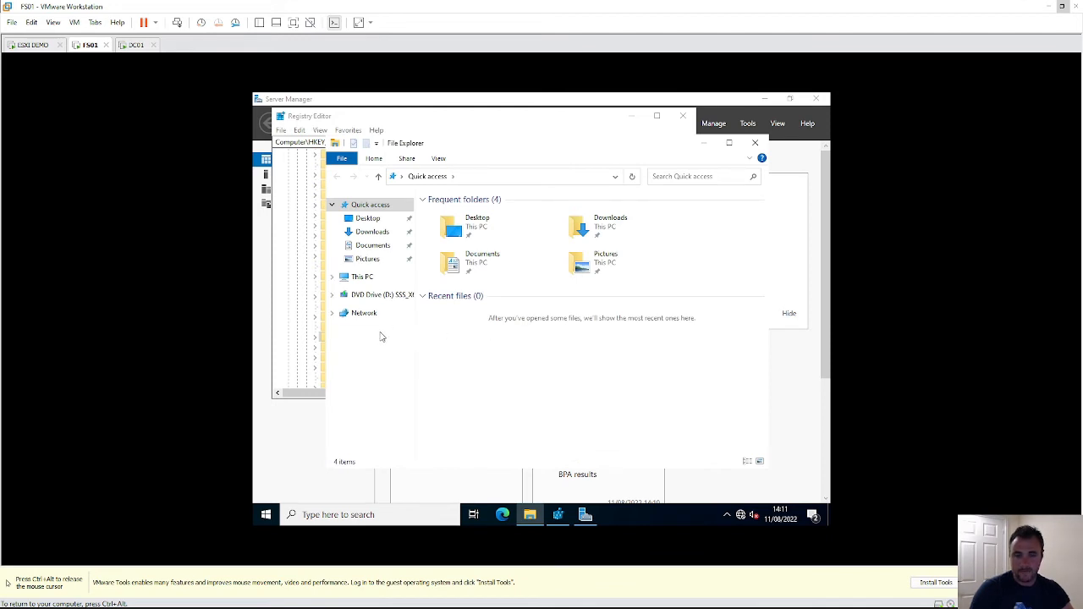
click(363, 278)
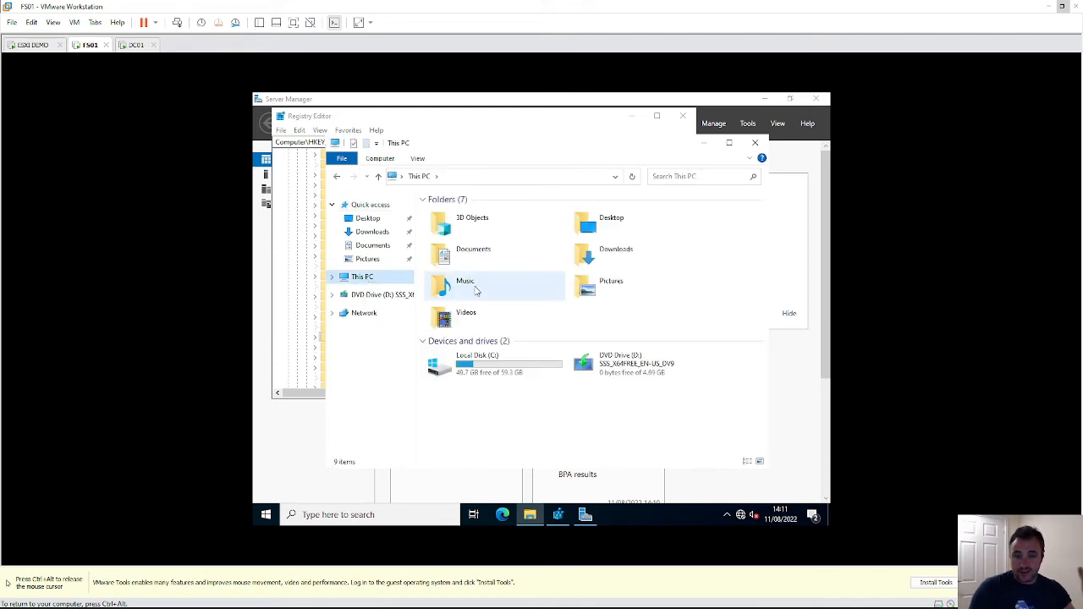
double_click(503, 370)
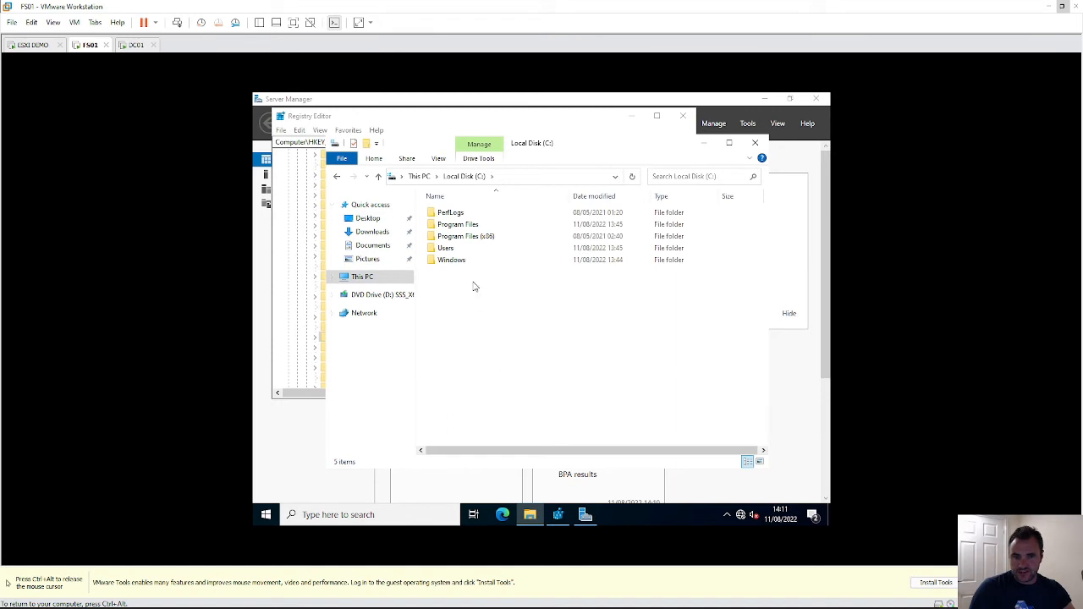
drag(510, 294, 449, 264)
double_click(448, 264)
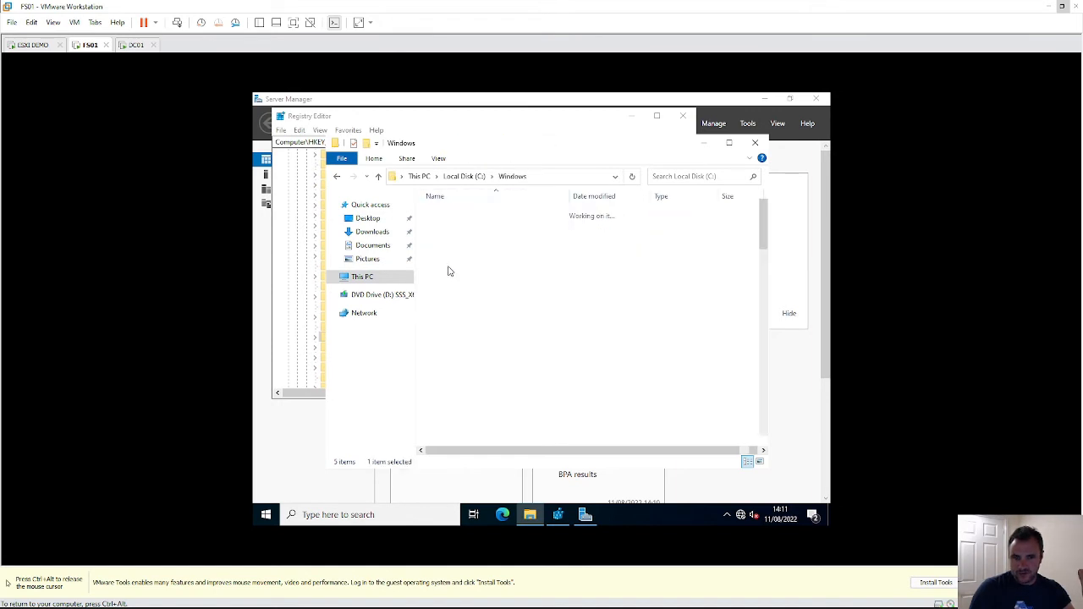
- Go into System32\Sysprep and launch sysprep.exe
key(s)
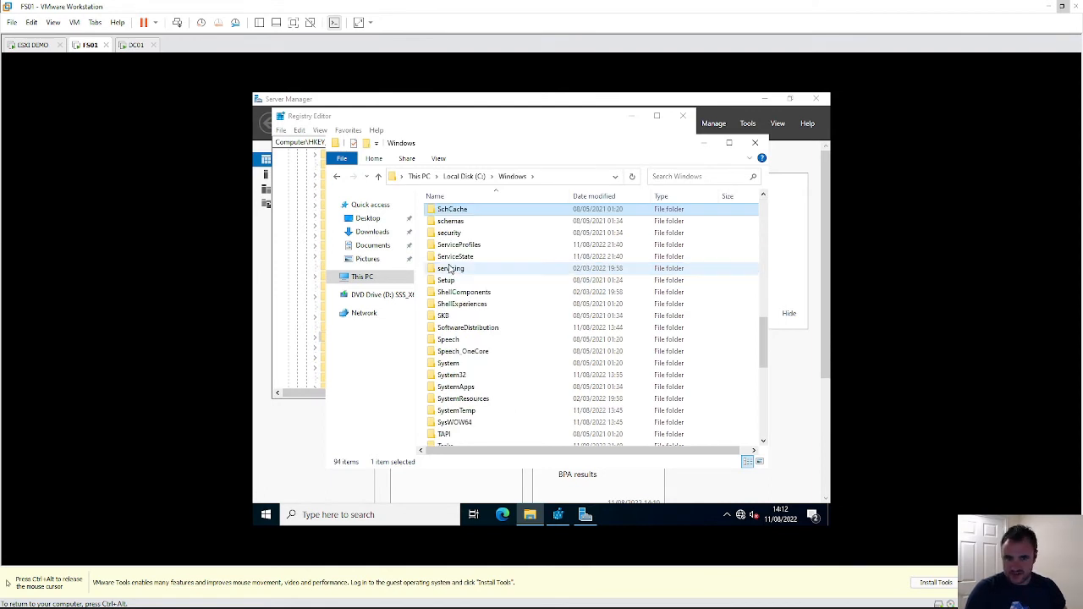
scroll(449, 279, down, 5)
scroll(449, 297, up, 4)
double_click(453, 341)
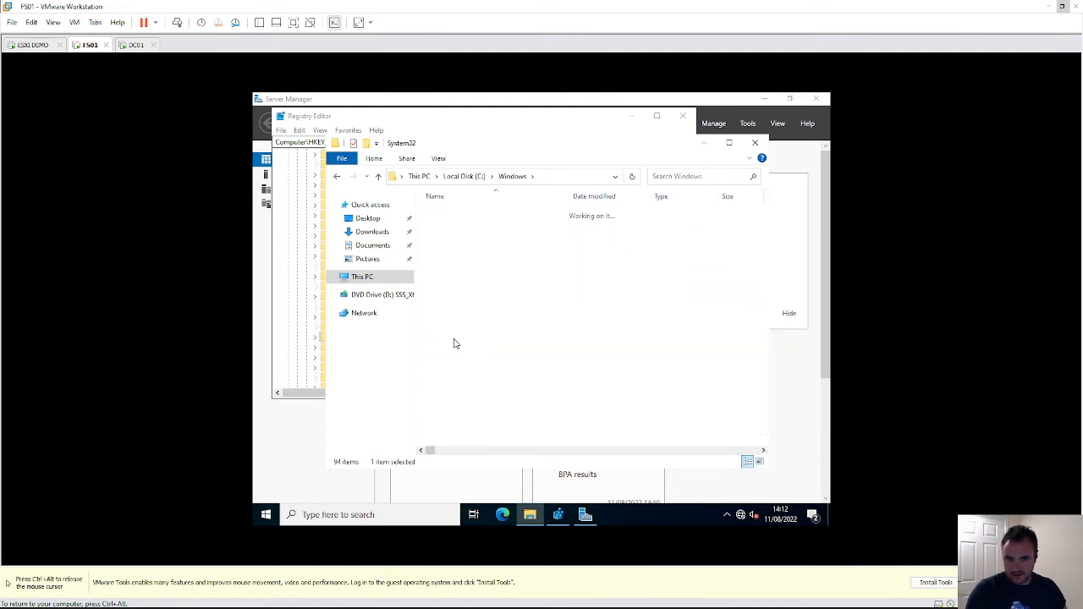
click(453, 295)
key(s)
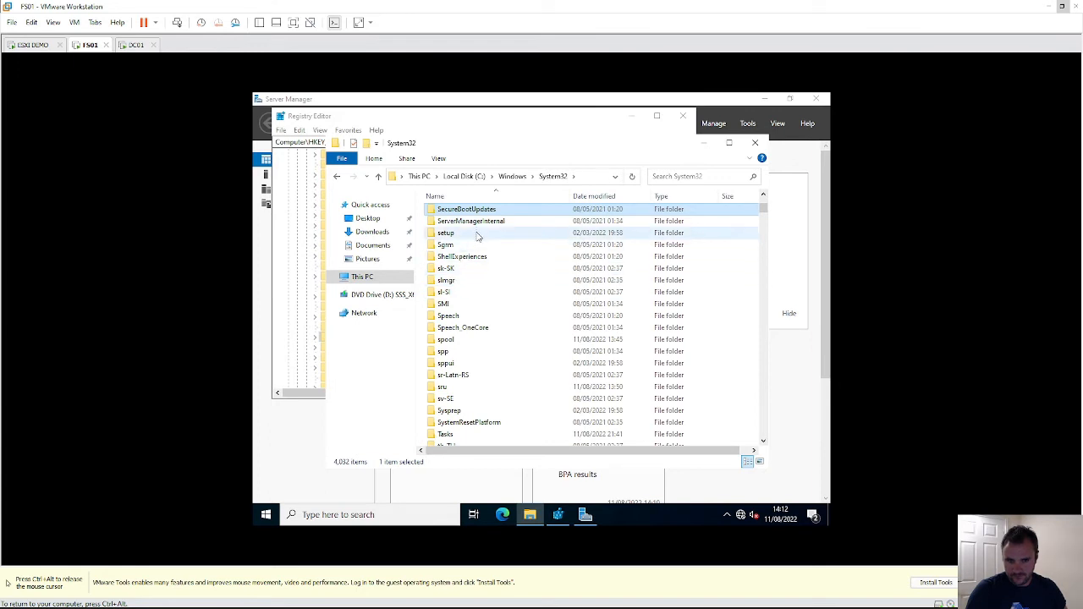
double_click(448, 410)
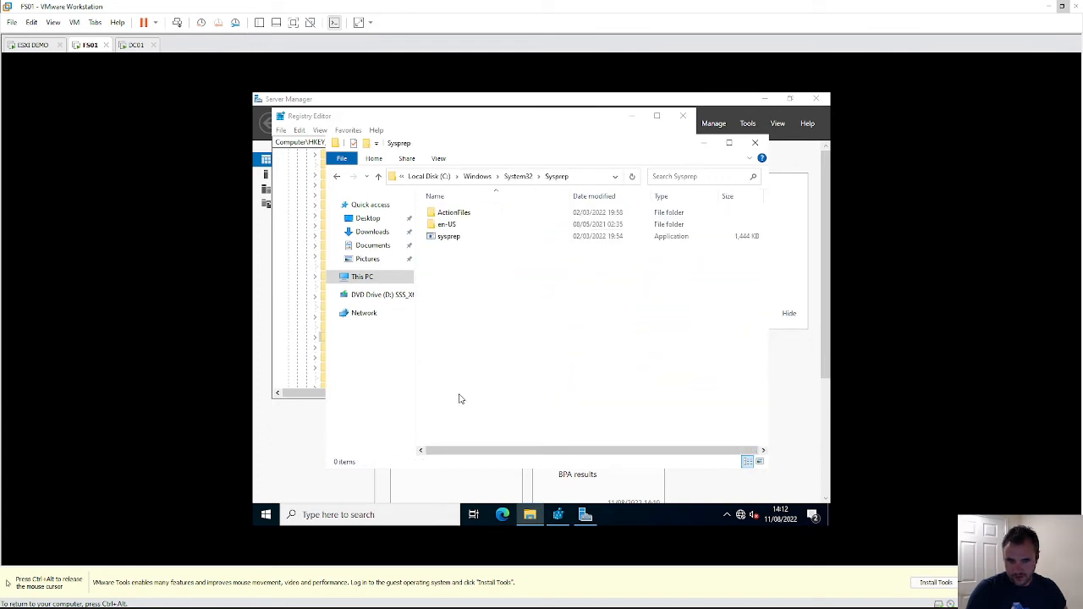
double_click(440, 237)
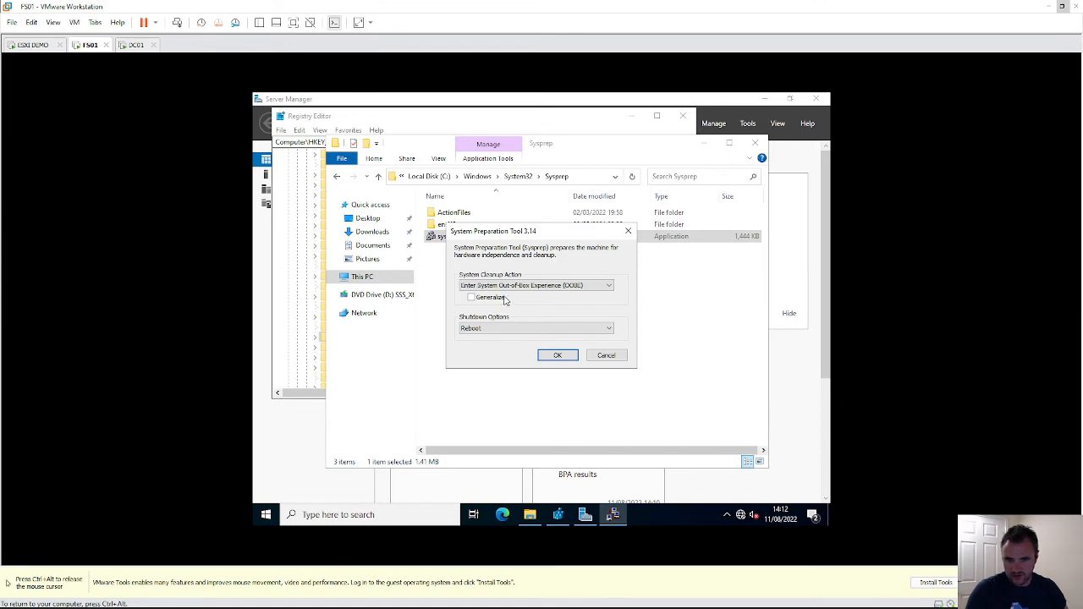
- Tick Generalize, review the Cleanup Action choices, then cancel Sysprep
click(504, 299)
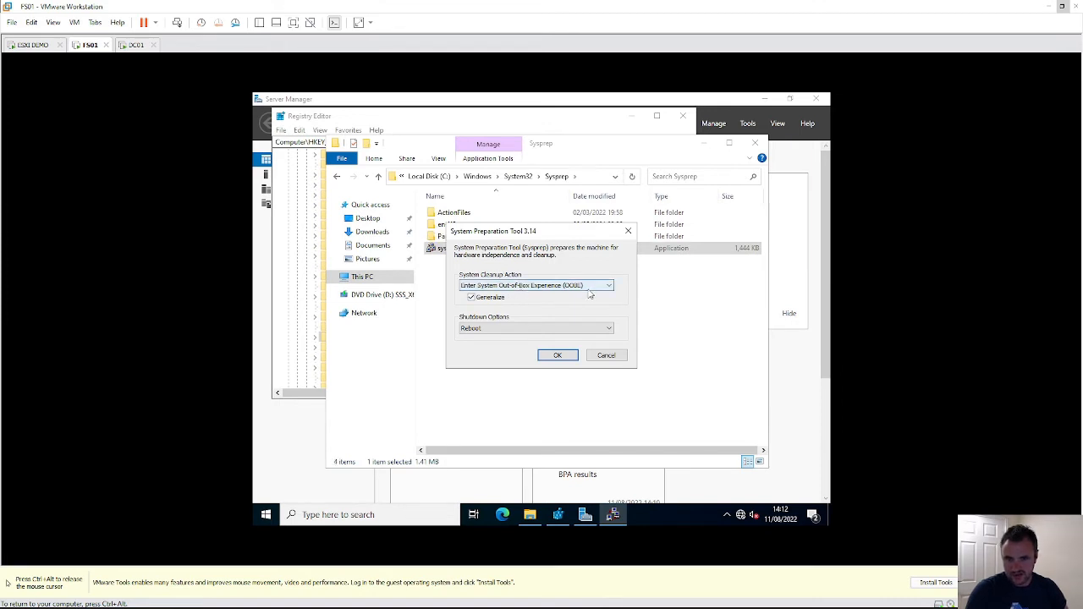
click(588, 289)
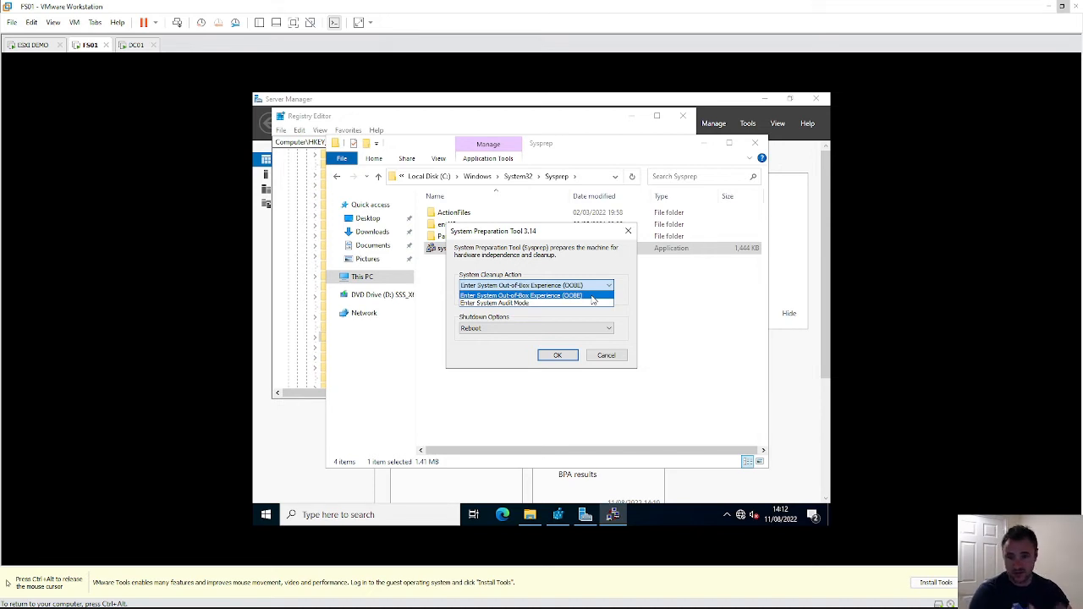
click(610, 356)
click(610, 356)
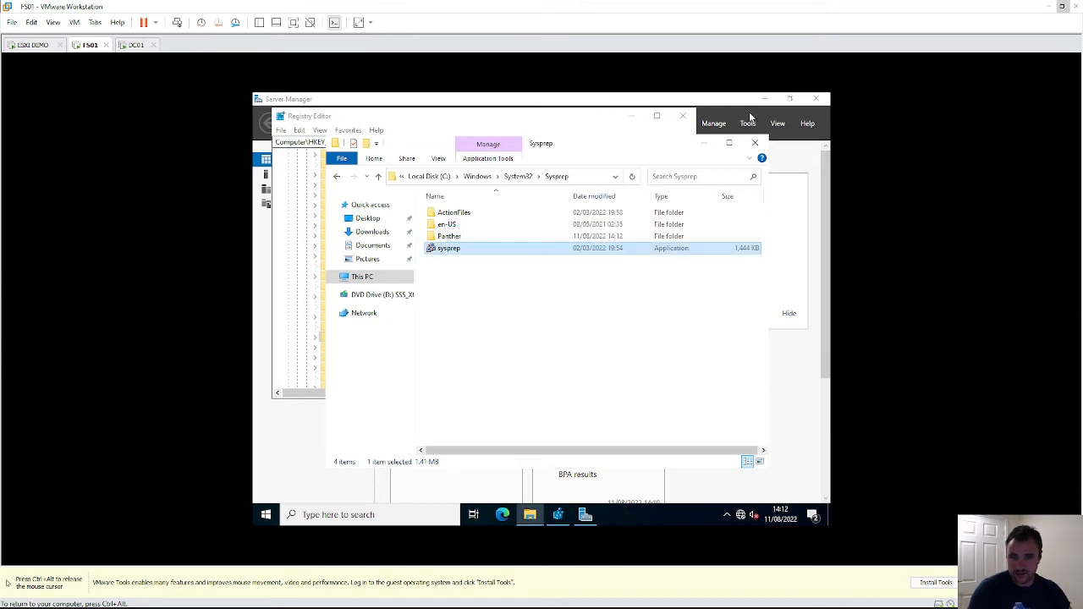
- Close File Explorer and Registry Editor, then release input from FS01
click(755, 143)
click(689, 119)
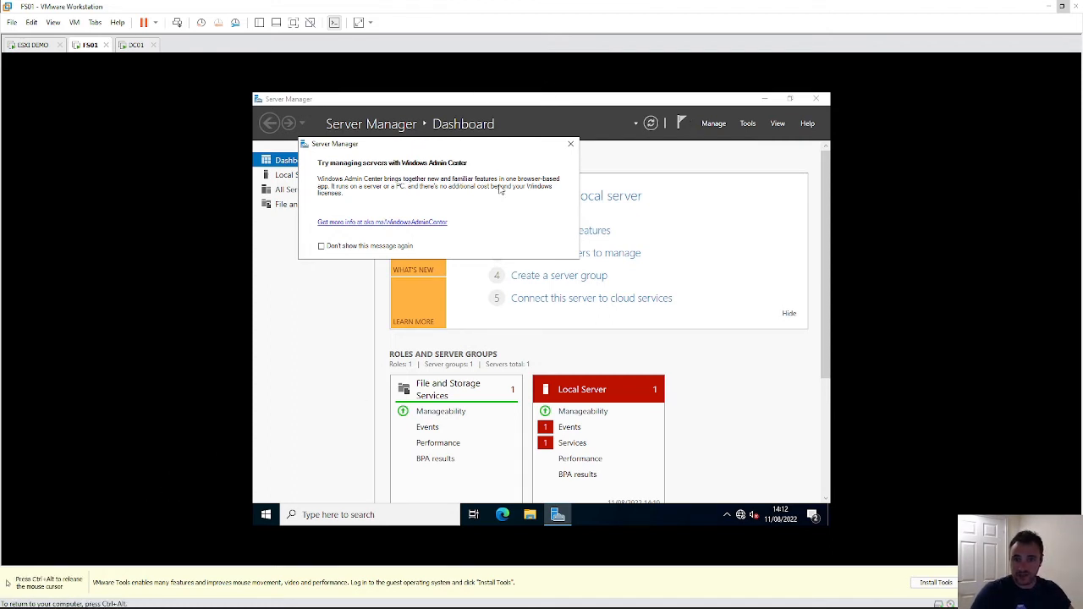
key(ctrl+alt)
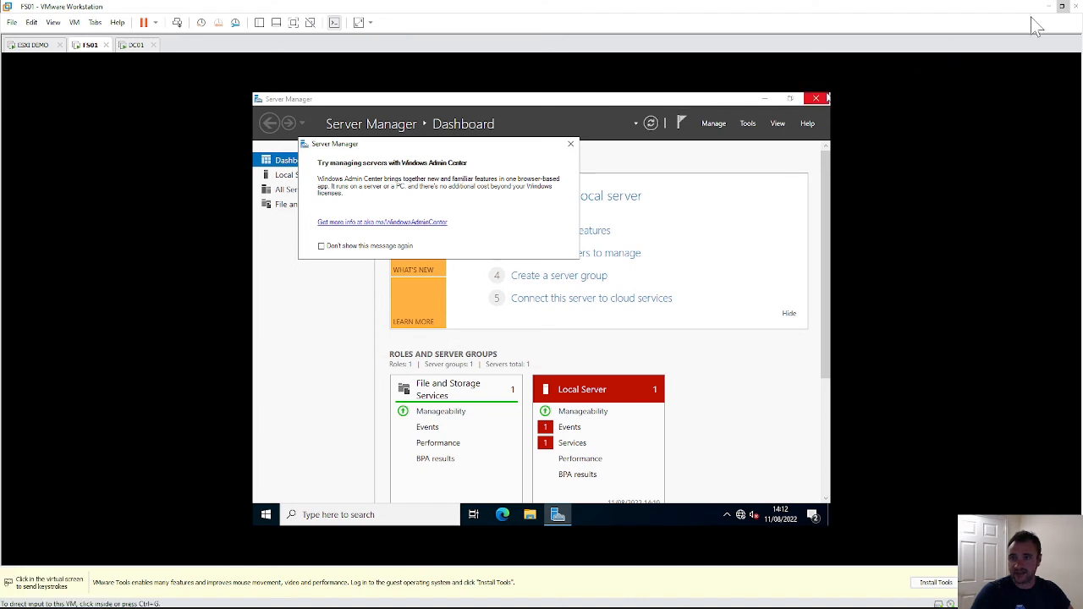
- On DC01's Customize settings, enter and confirm the Administrator password and finish
click(140, 50)
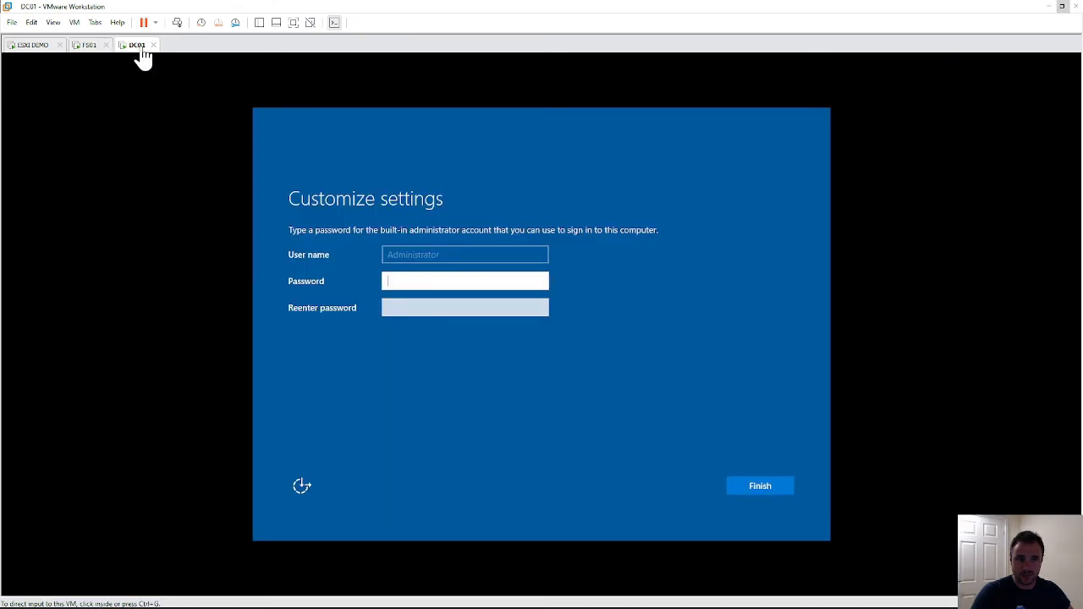
click(406, 281)
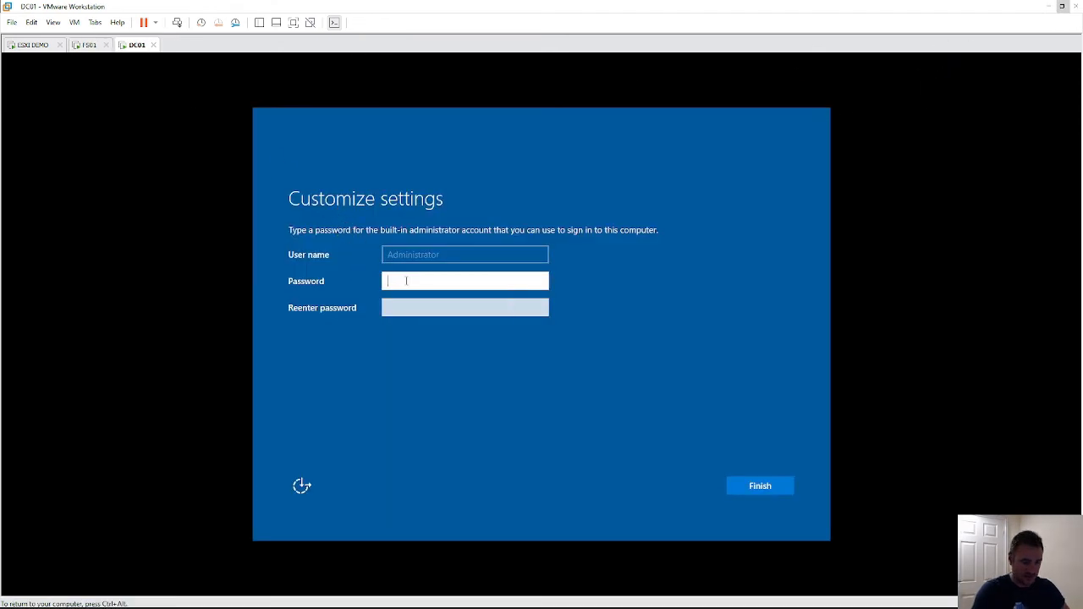
text(*****)
key(BackSpace)
key(BackSpace)
key(BackSpace)
key(BackSpace)
key(BackSpace)
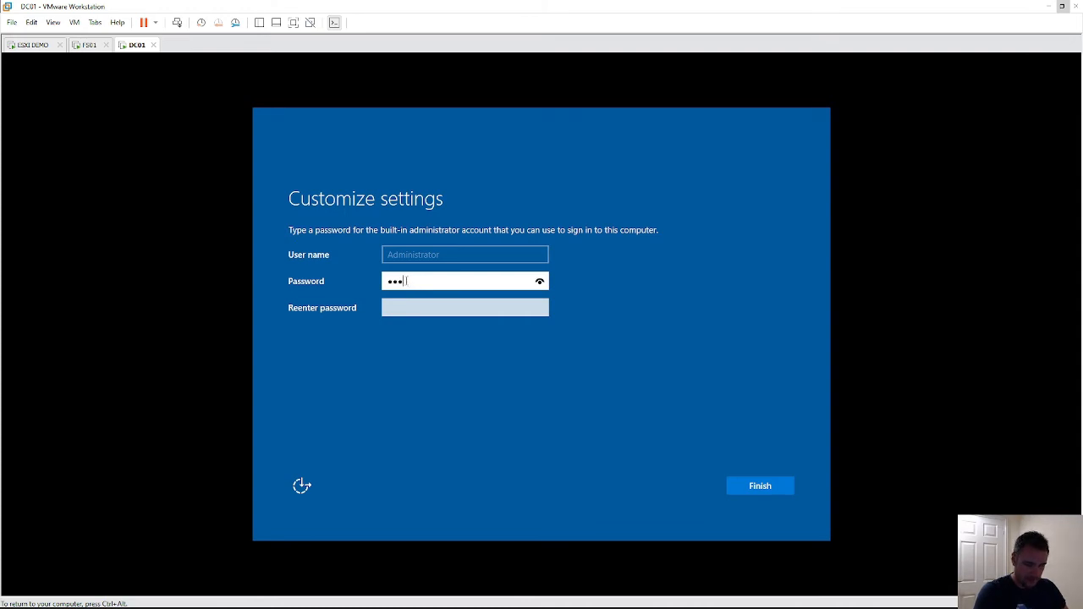
text(********)
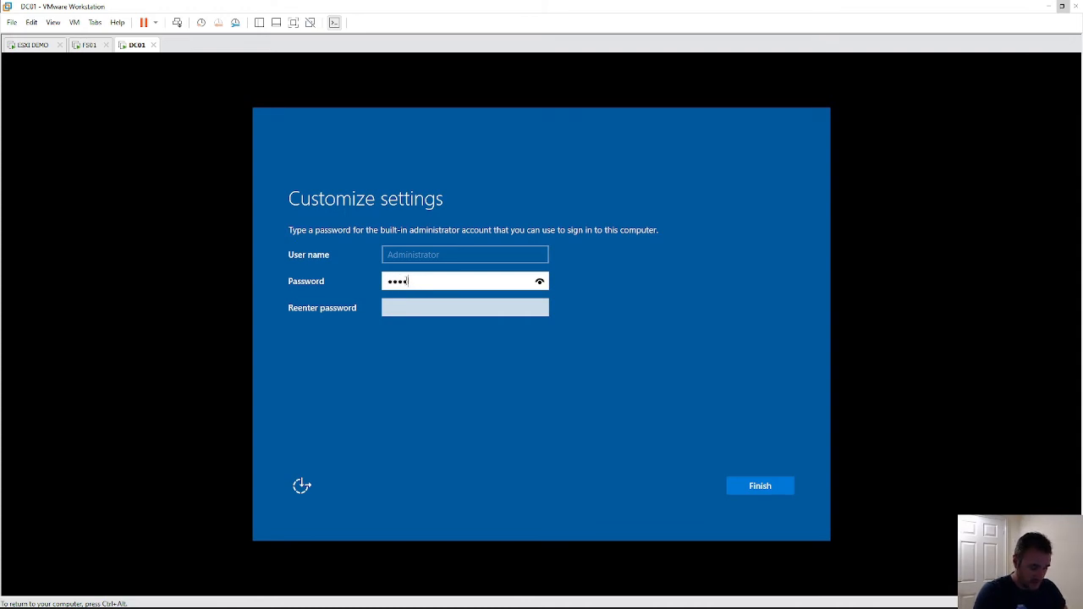
key(Tab)
text(********)
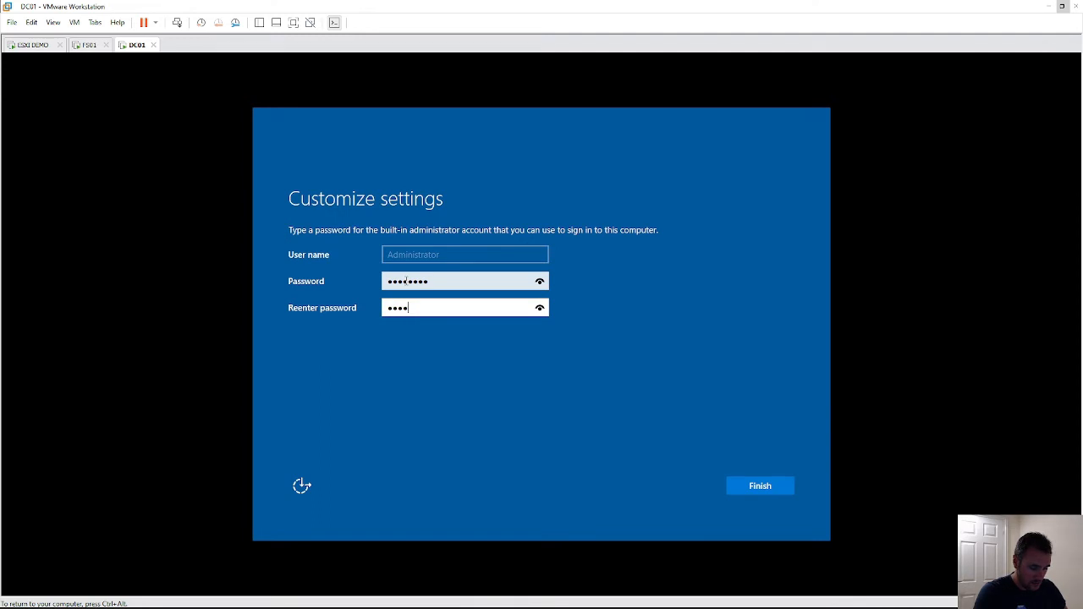
key(Return)
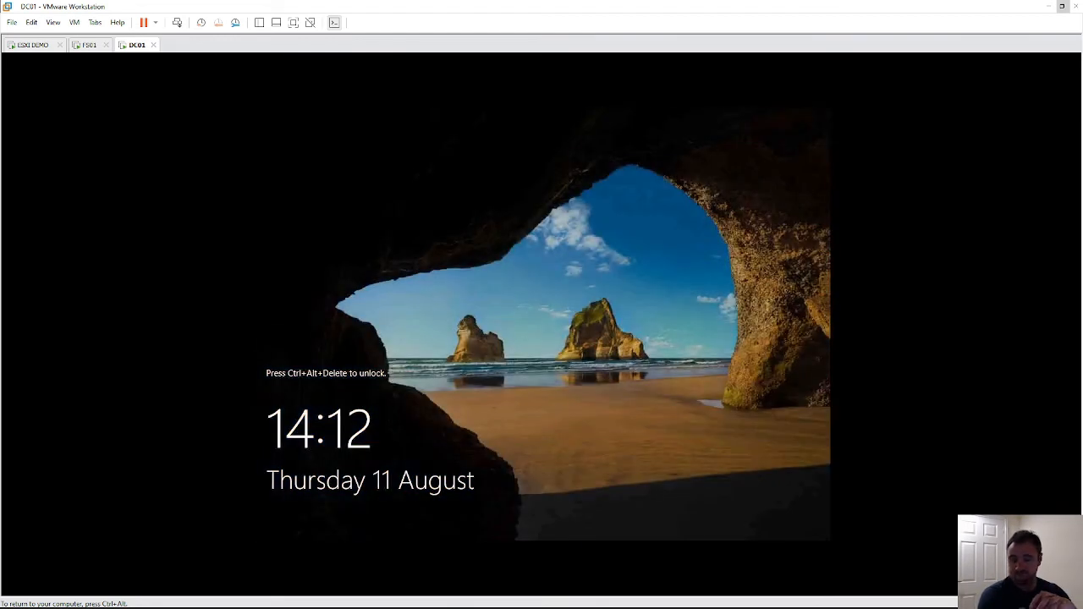
- Unlock DC01 and sign in as Administrator with its password
key(ctrl+alt)
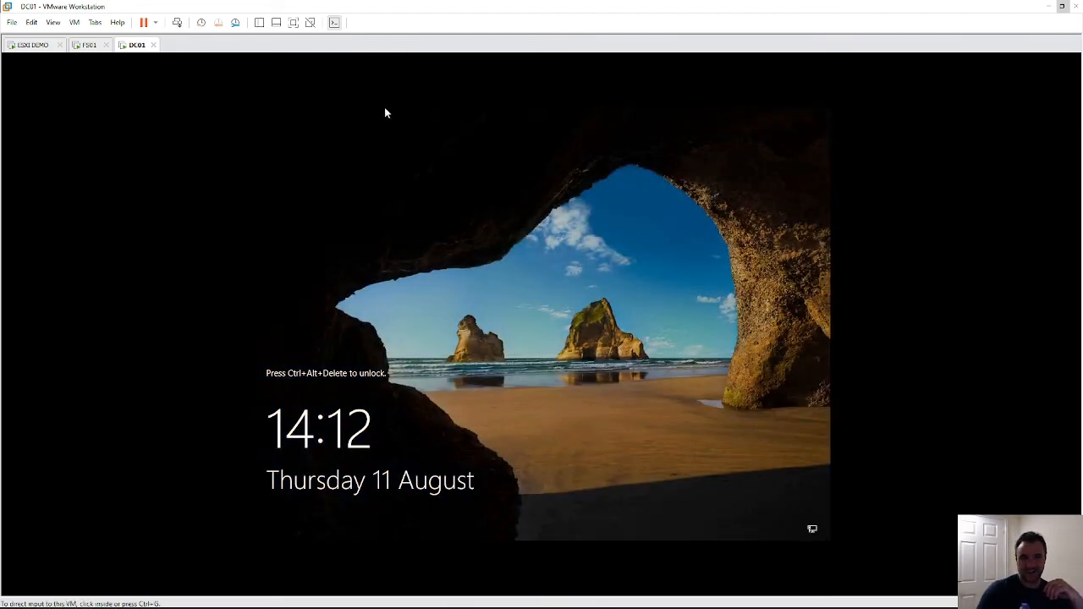
click(177, 22)
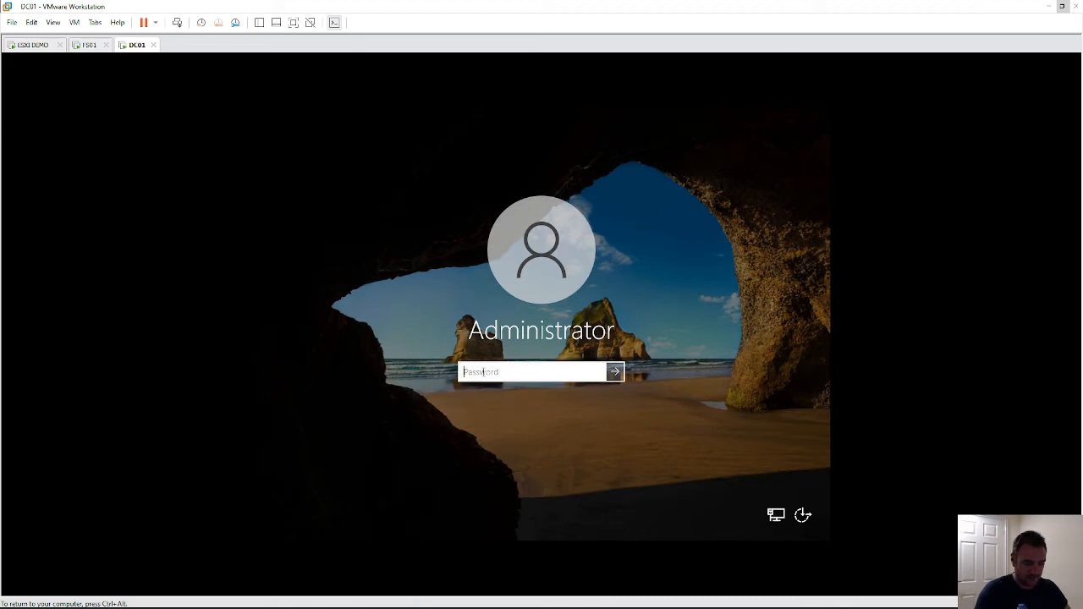
text(********)
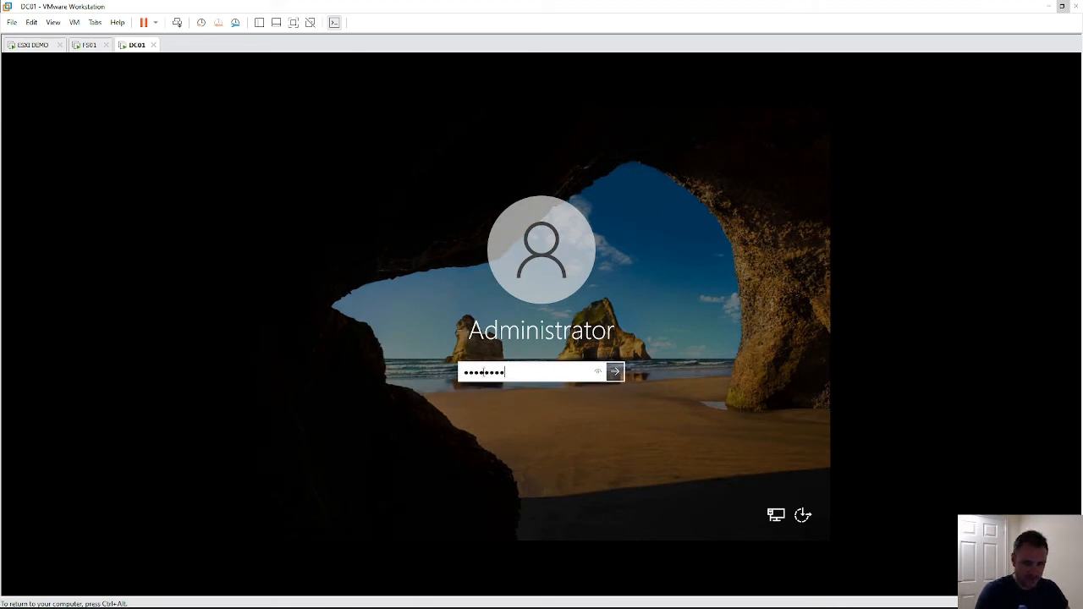
key(Return)
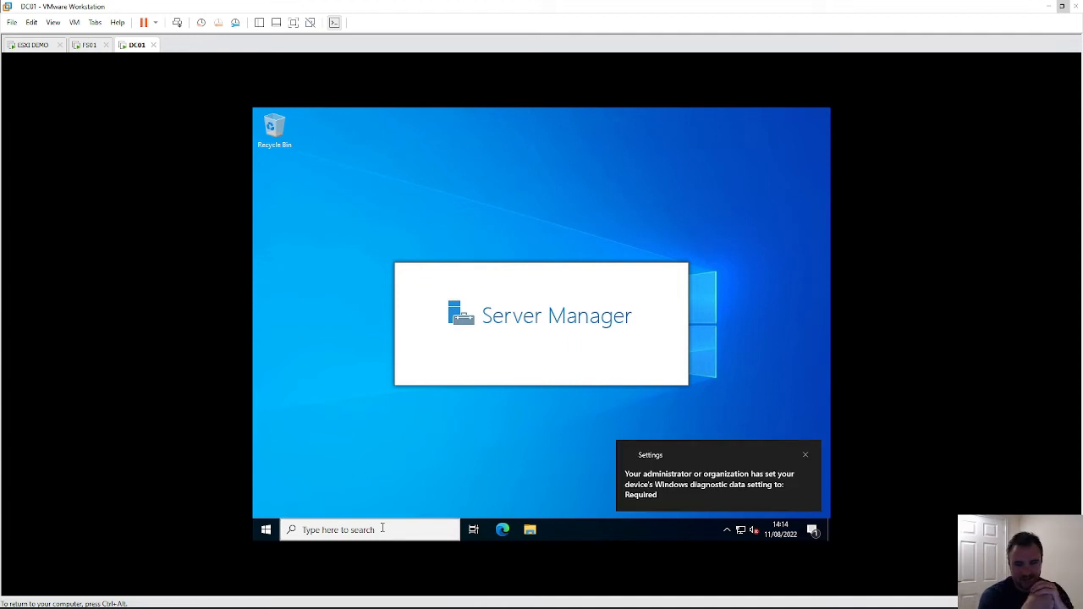
- Open Command Prompt via a 'cmd' search and run ipconfig, then ipconfig /all
click(382, 529)
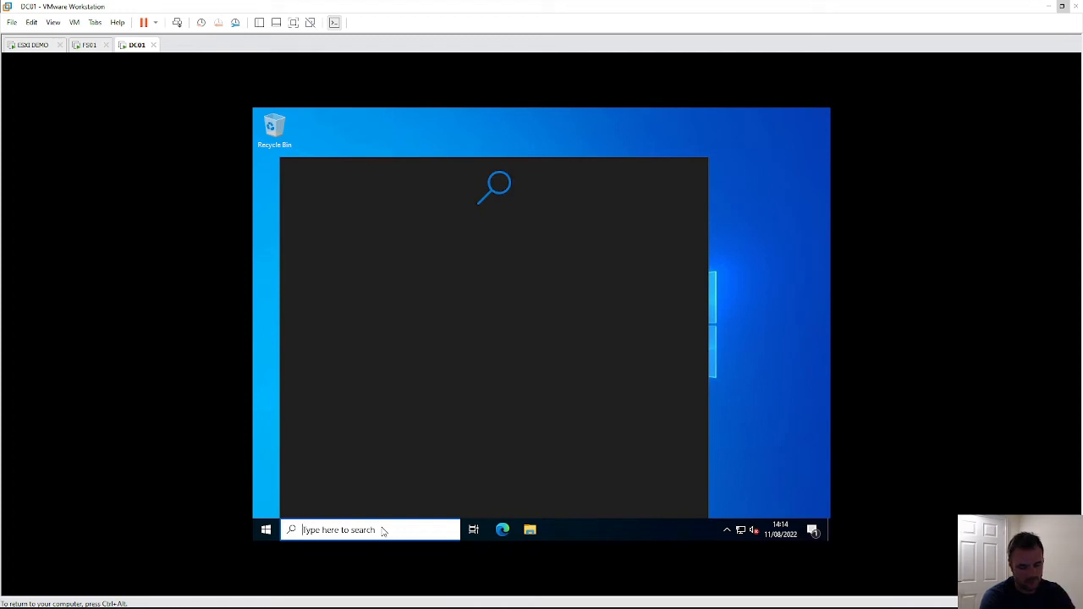
text(cmd)
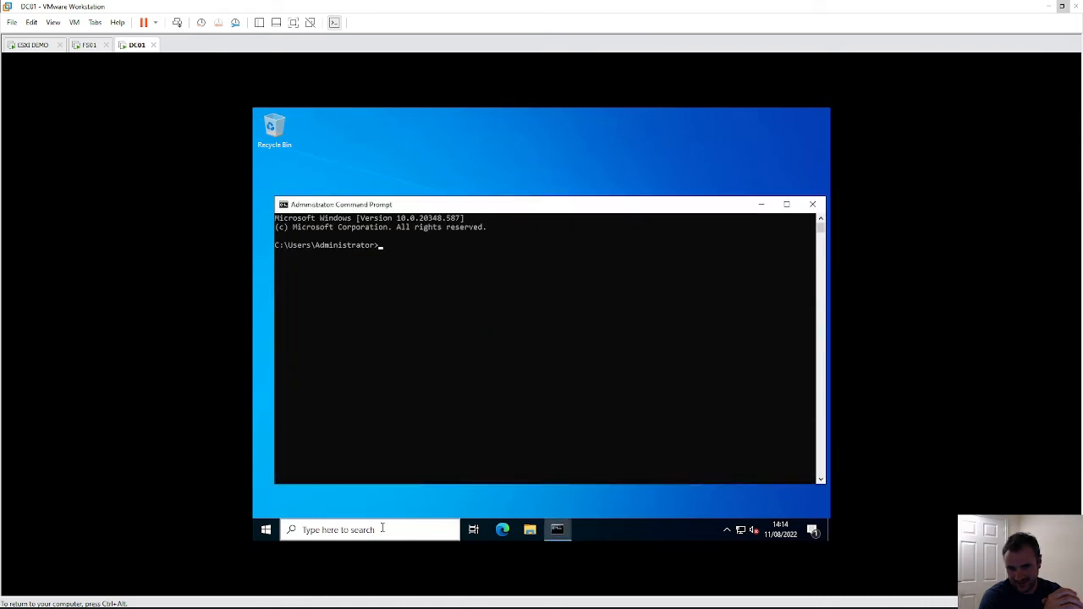
text(ip)
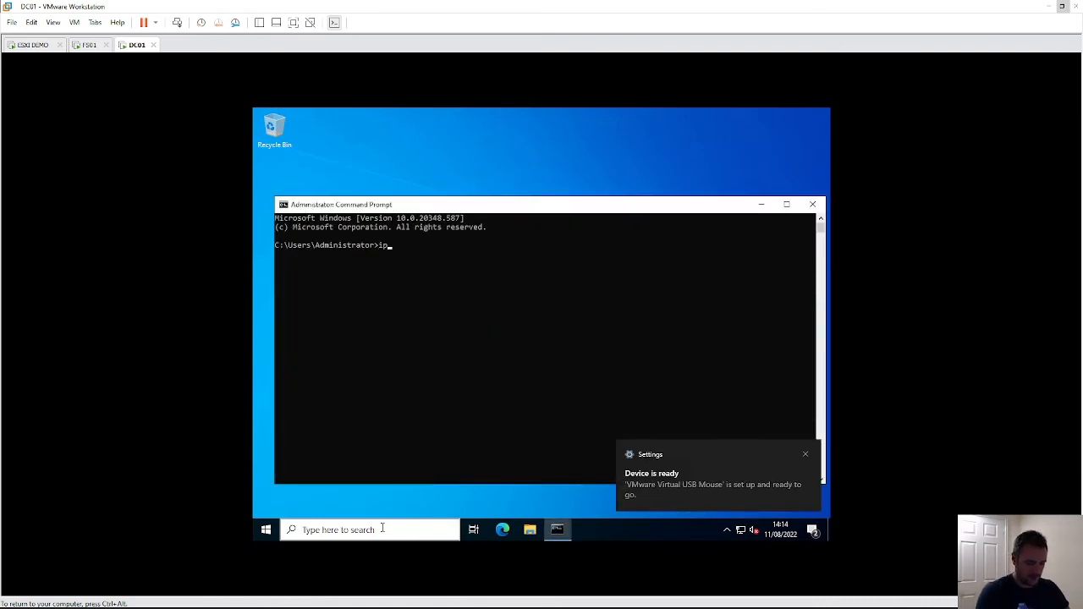
text(config)
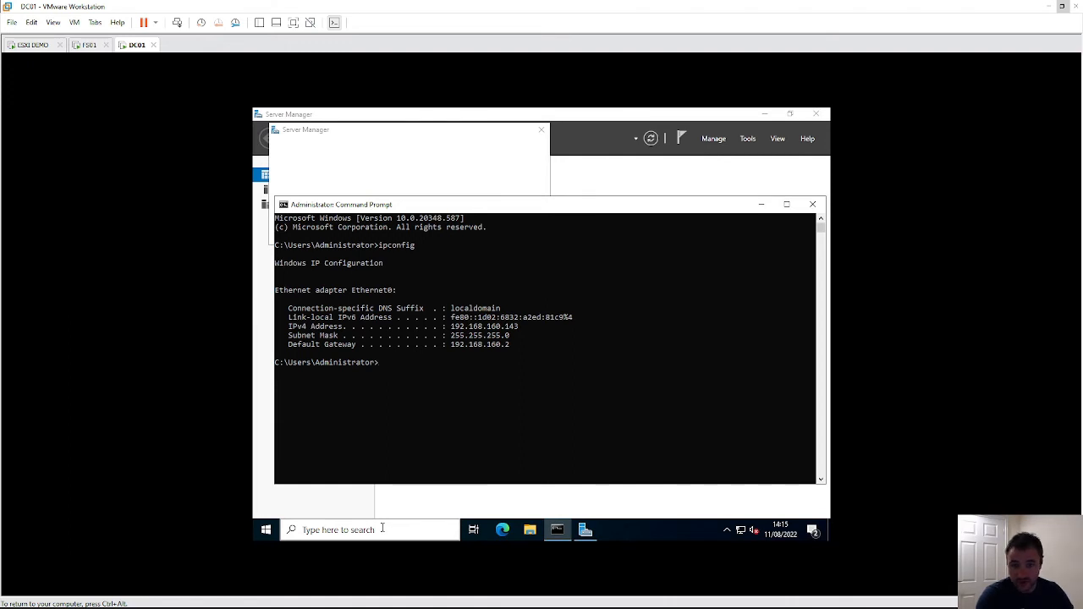
key(Up)
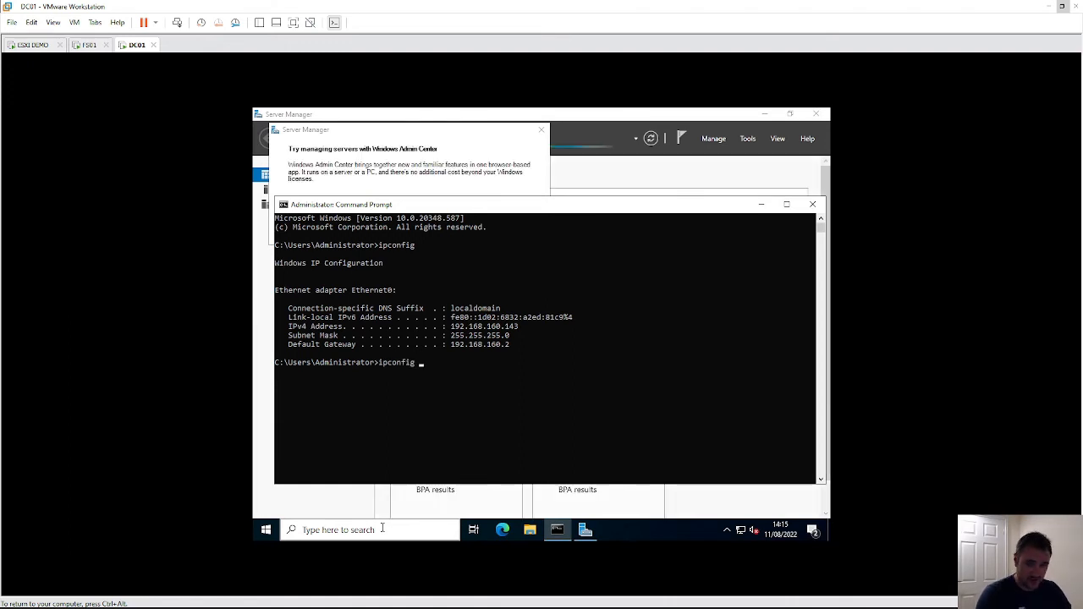
text(/)
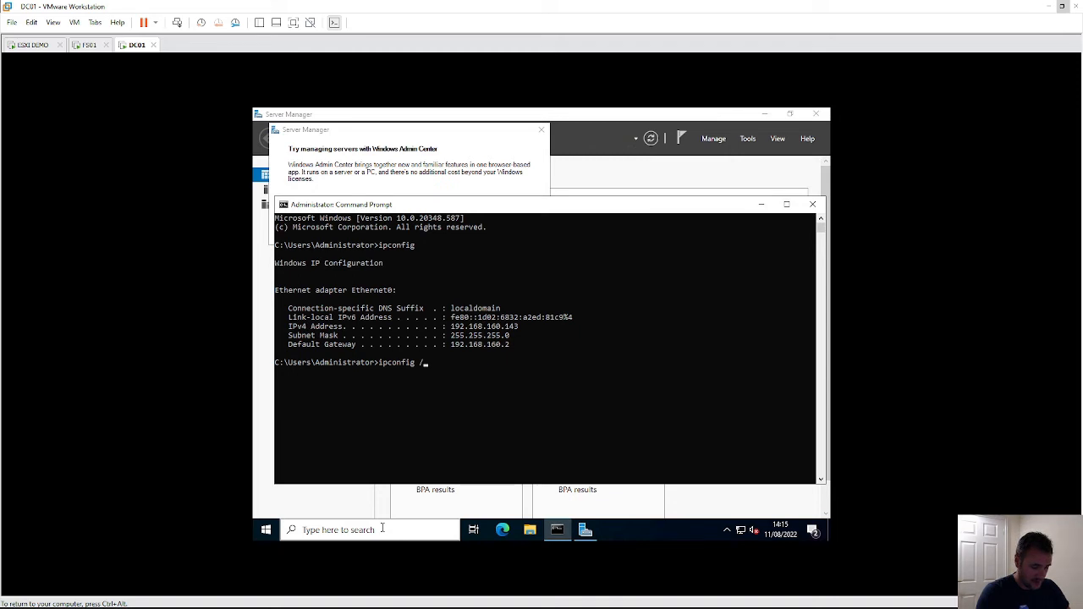
text(all)
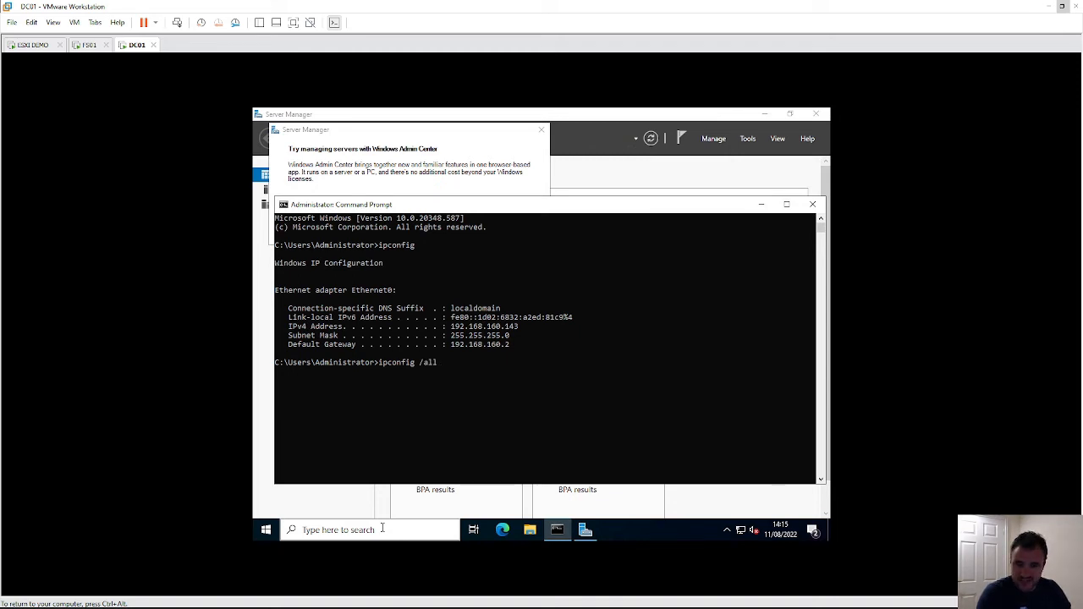
key(Return)
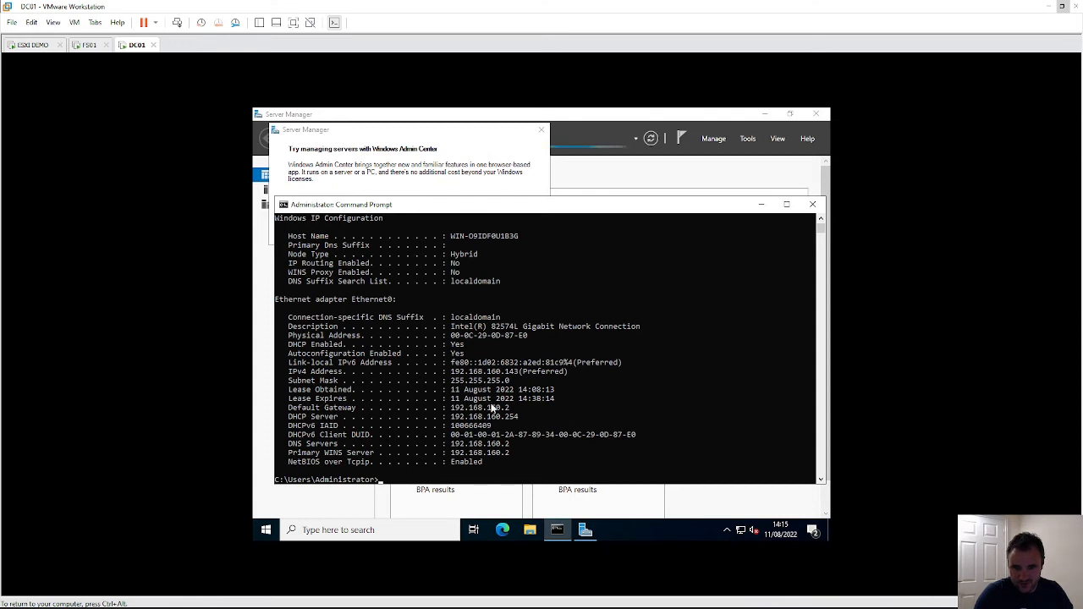
- Check DC01's network status from the tray and cancel the network troubleshooter
click(741, 531)
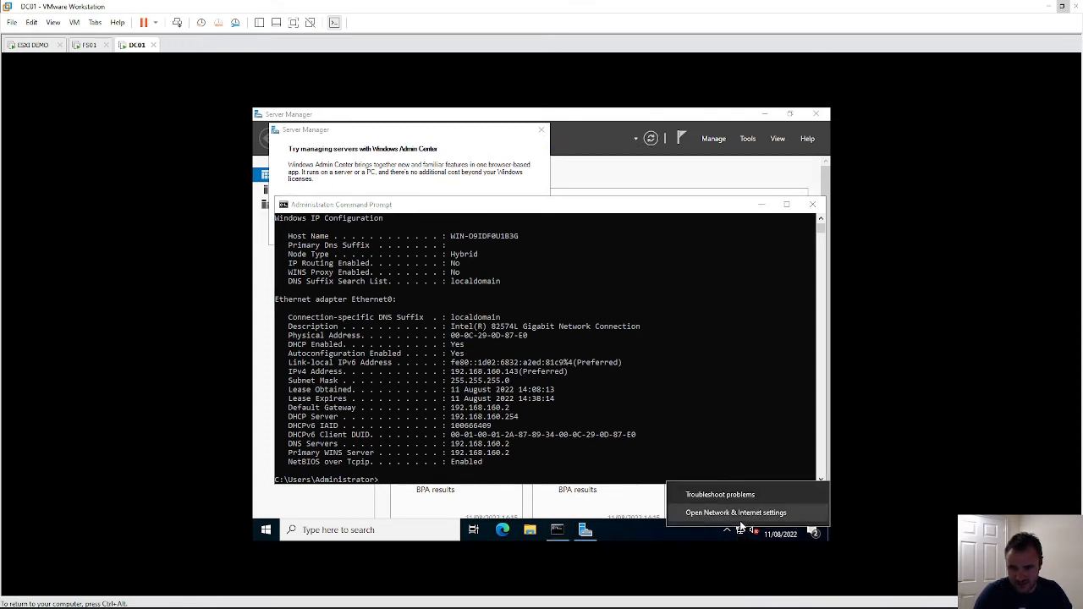
click(745, 510)
right_click(742, 528)
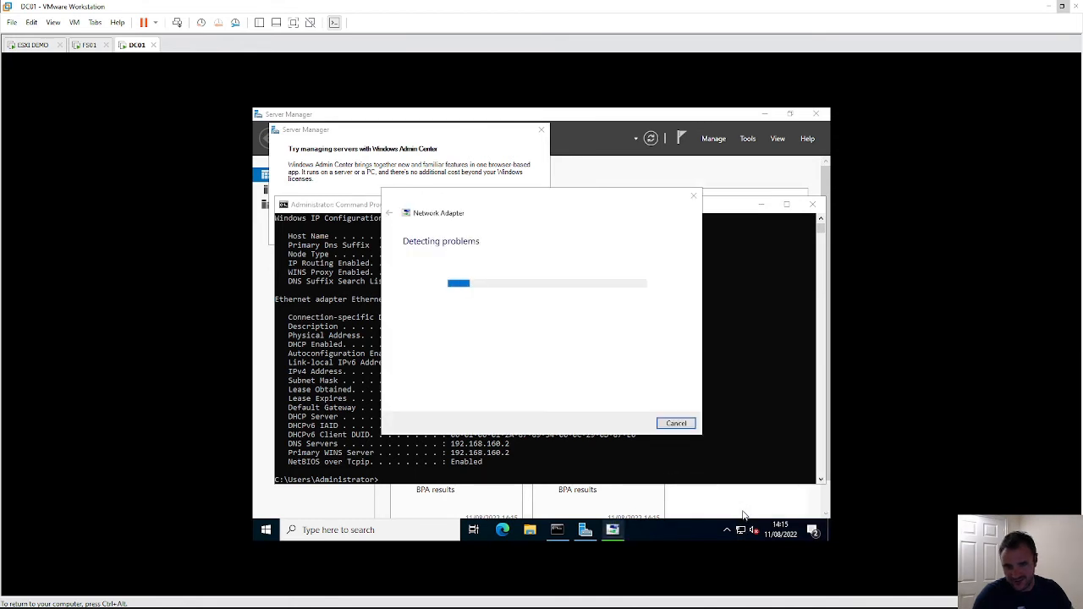
click(682, 425)
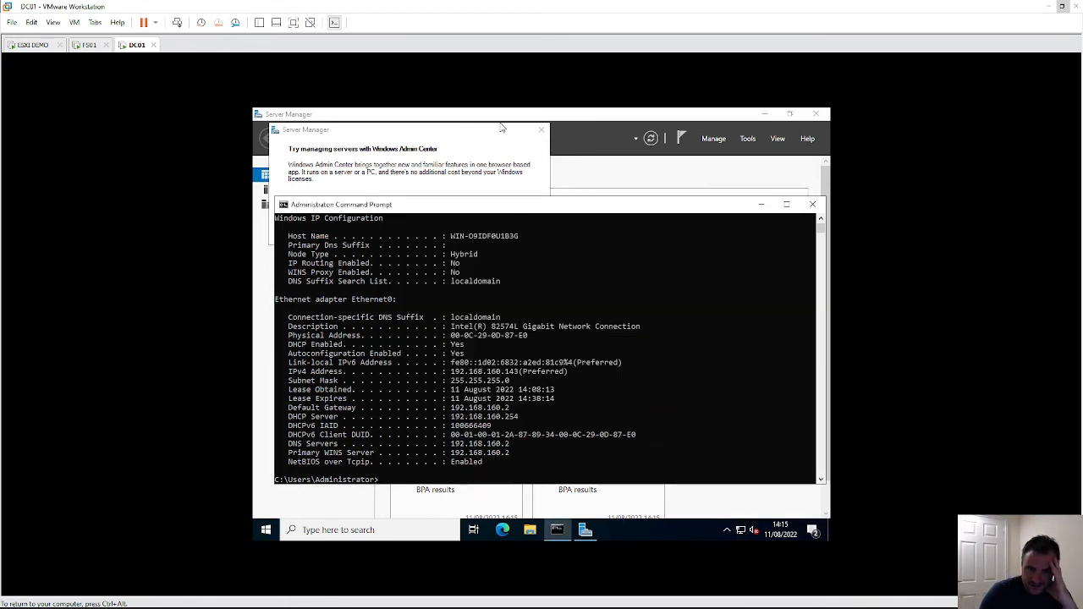
- Dismiss the Windows Admin Center pop-up, hide Command Prompt, close Server Manager and Settings
click(539, 131)
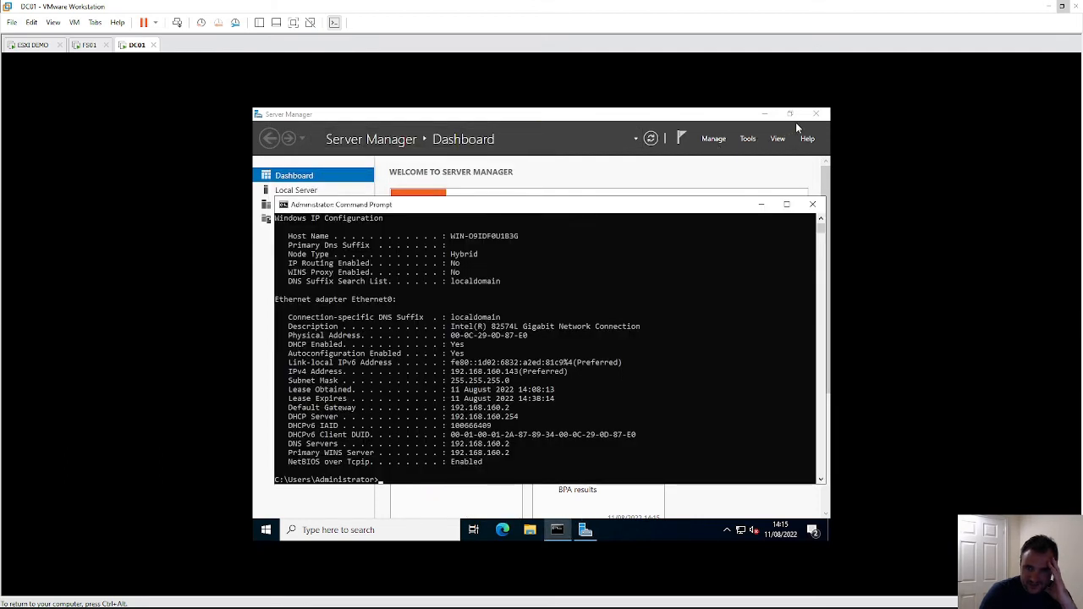
click(809, 123)
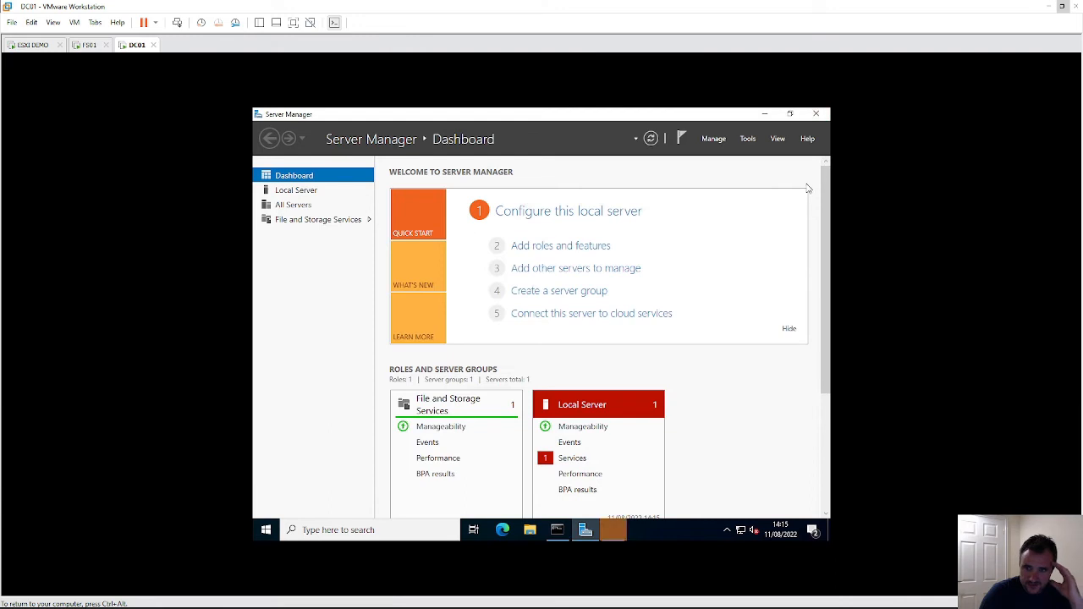
click(817, 113)
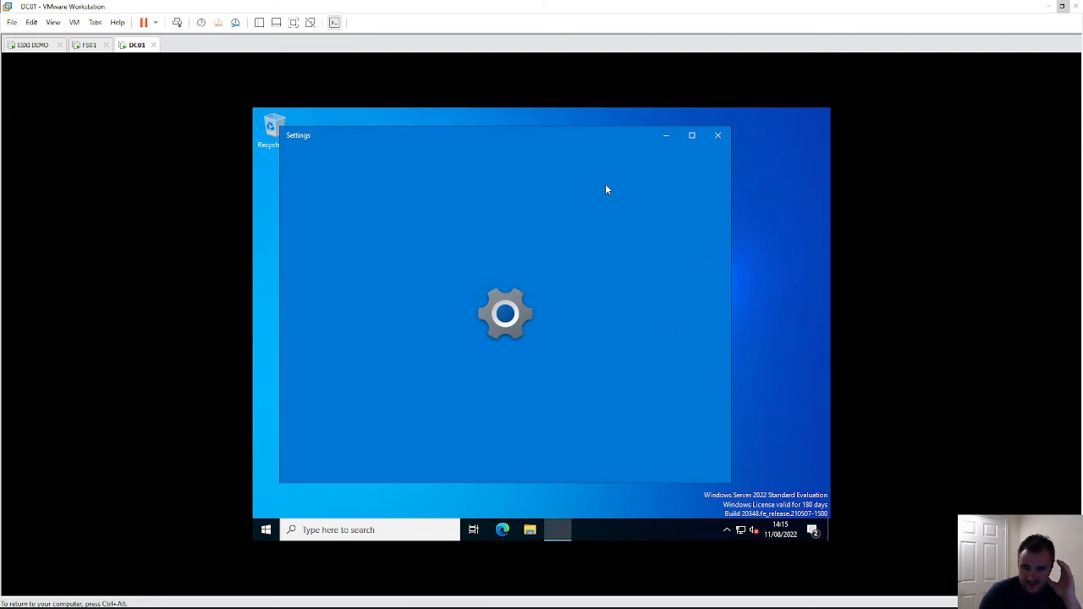
click(718, 136)
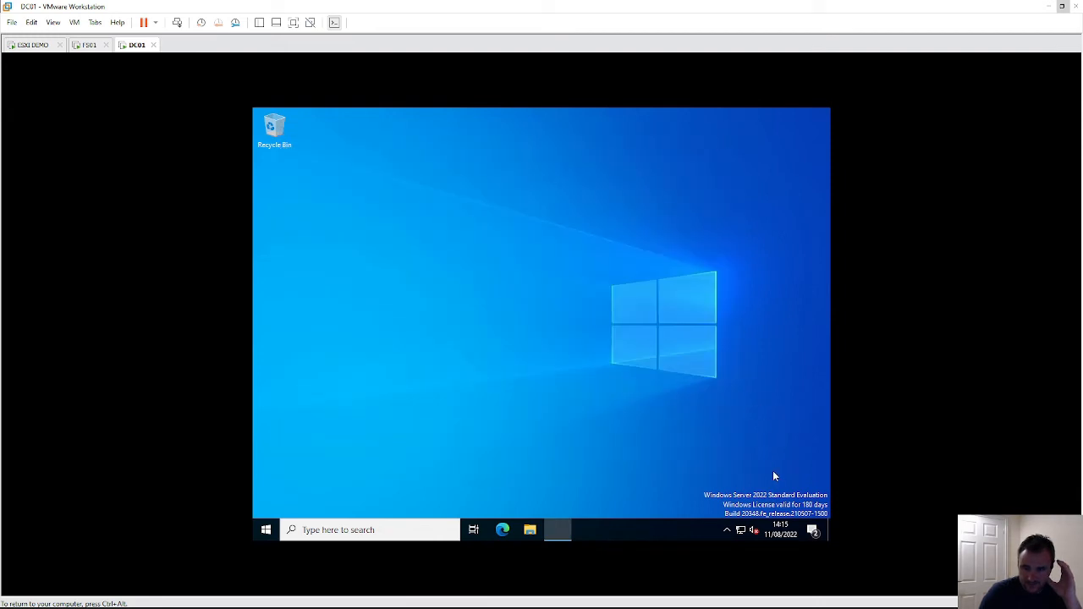
- Open Network & Internet settings from the tray icon and choose Change adapter options
right_click(743, 530)
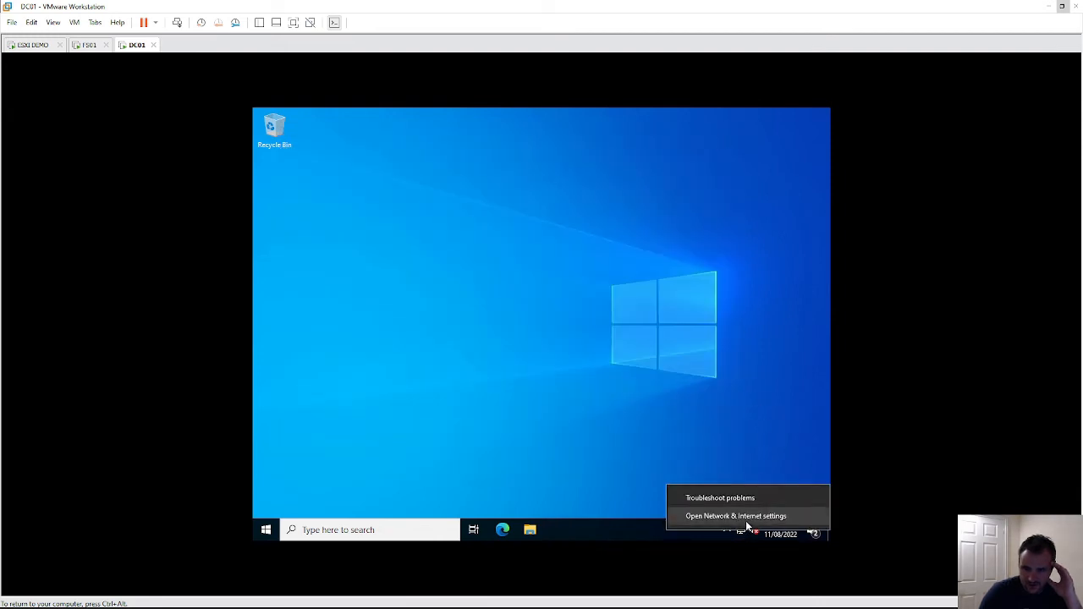
click(746, 518)
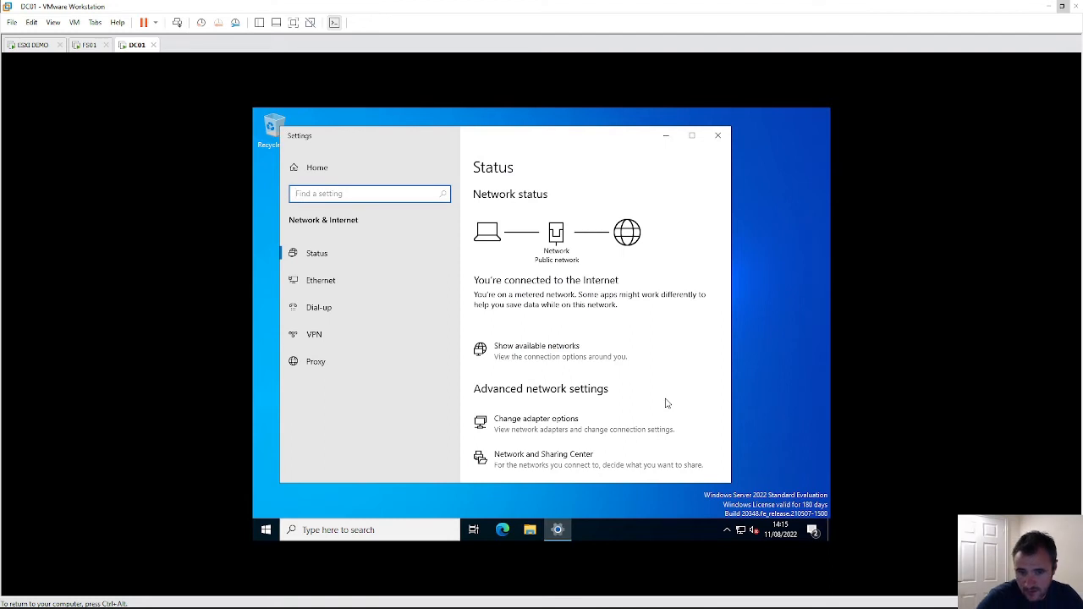
click(560, 418)
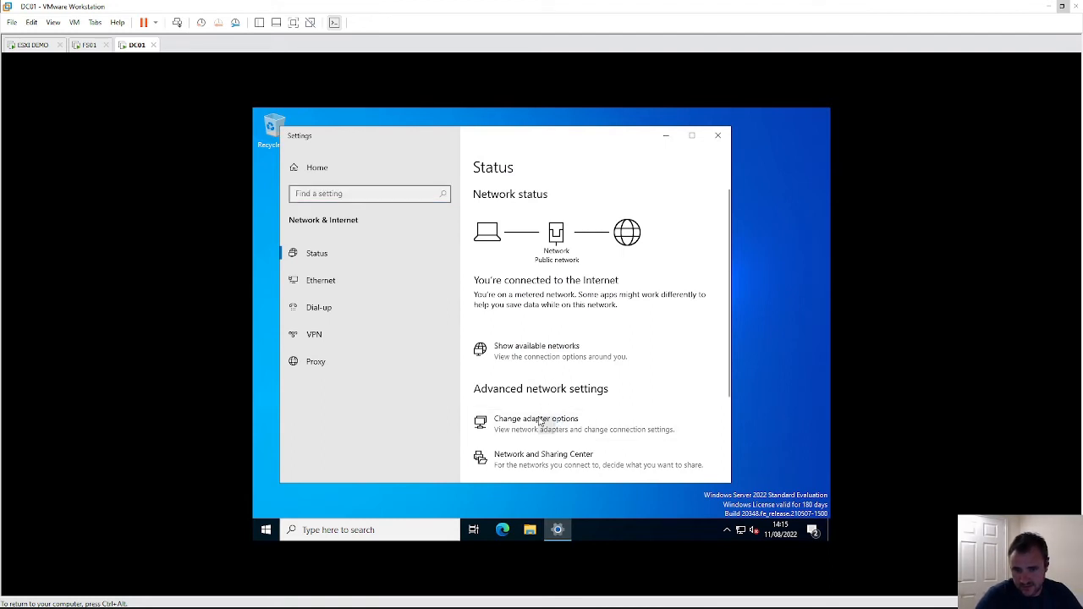
- Open Ethernet0's IPv4 properties and select 'Use the following IP address'
click(537, 428)
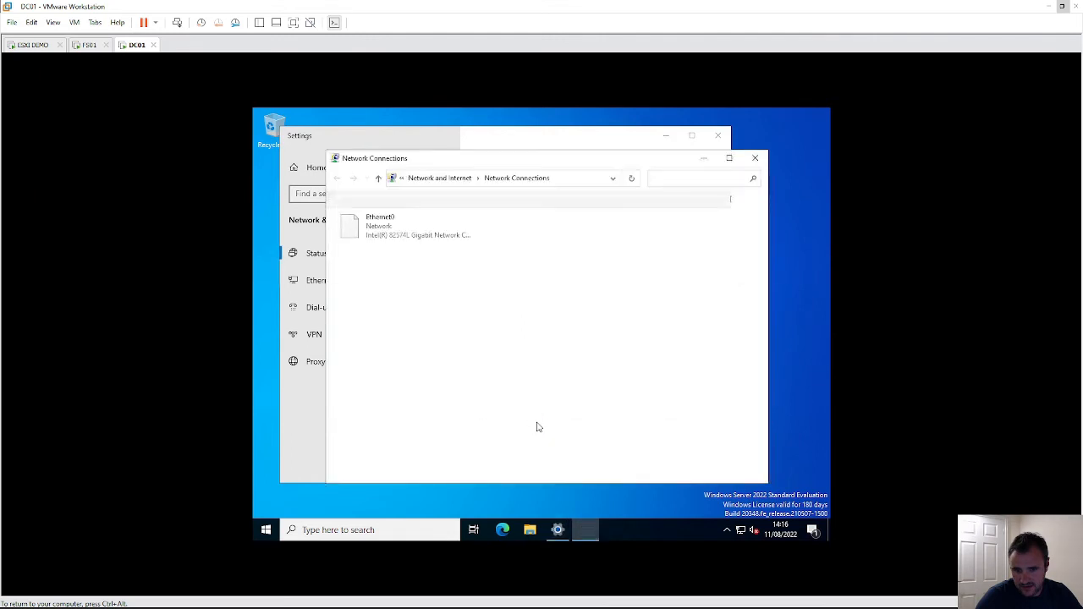
right_click(394, 242)
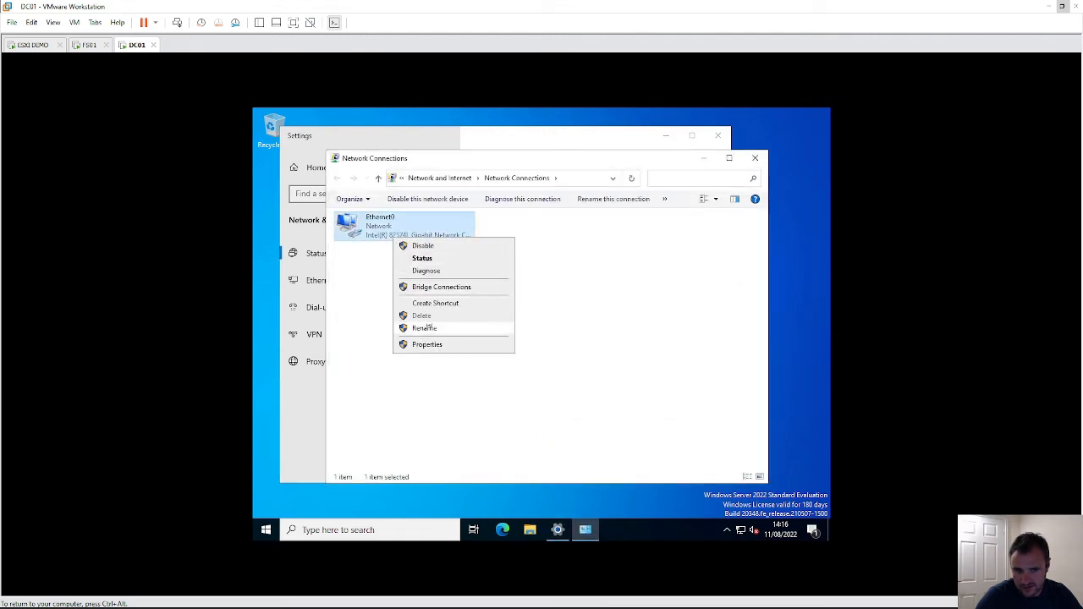
click(449, 356)
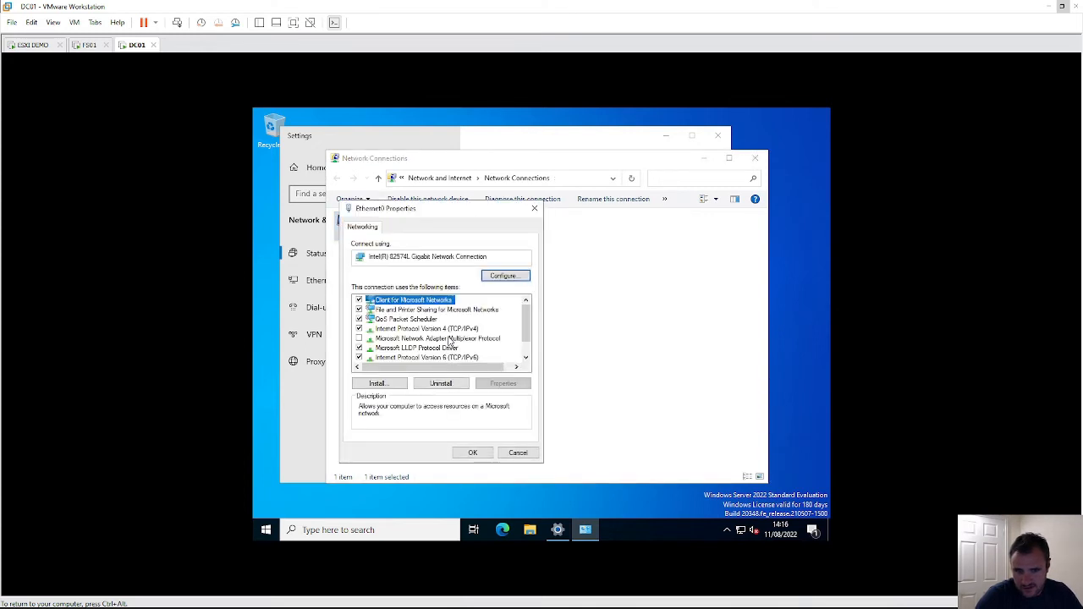
double_click(451, 329)
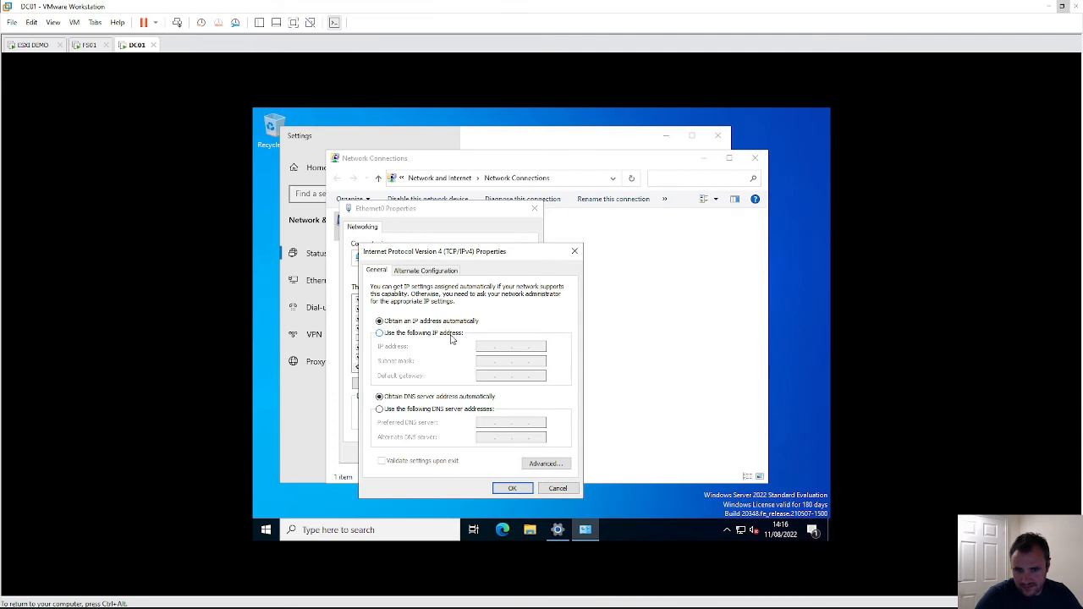
click(451, 337)
- Enter IP address 10.0.0.1, subnet mask 255.255.255.0 and default gateway 10.0.0.254
click(490, 348)
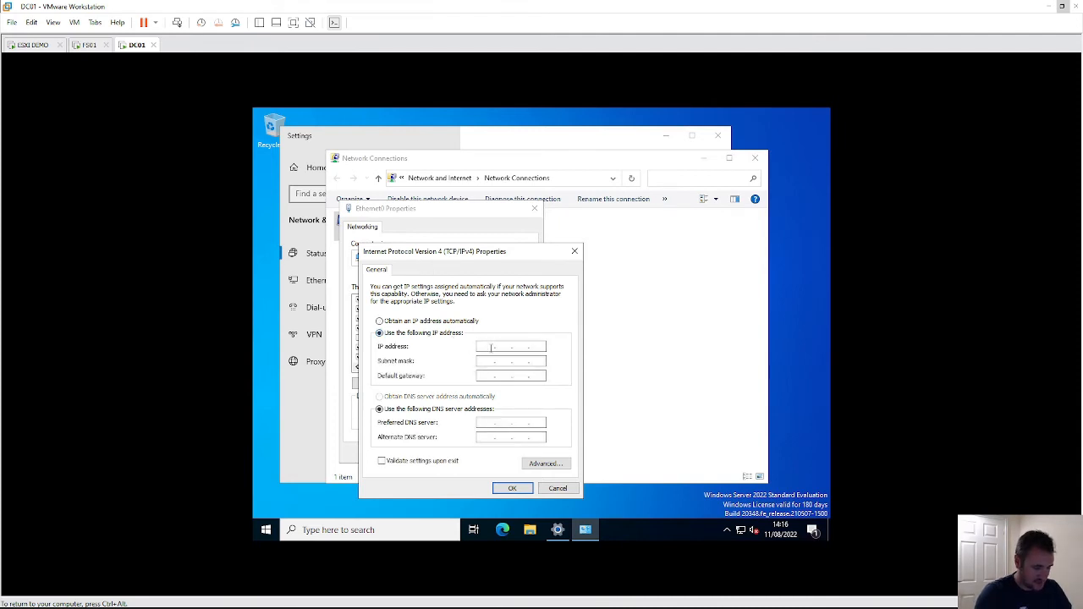
text(10 . 0 . 0 . 1)
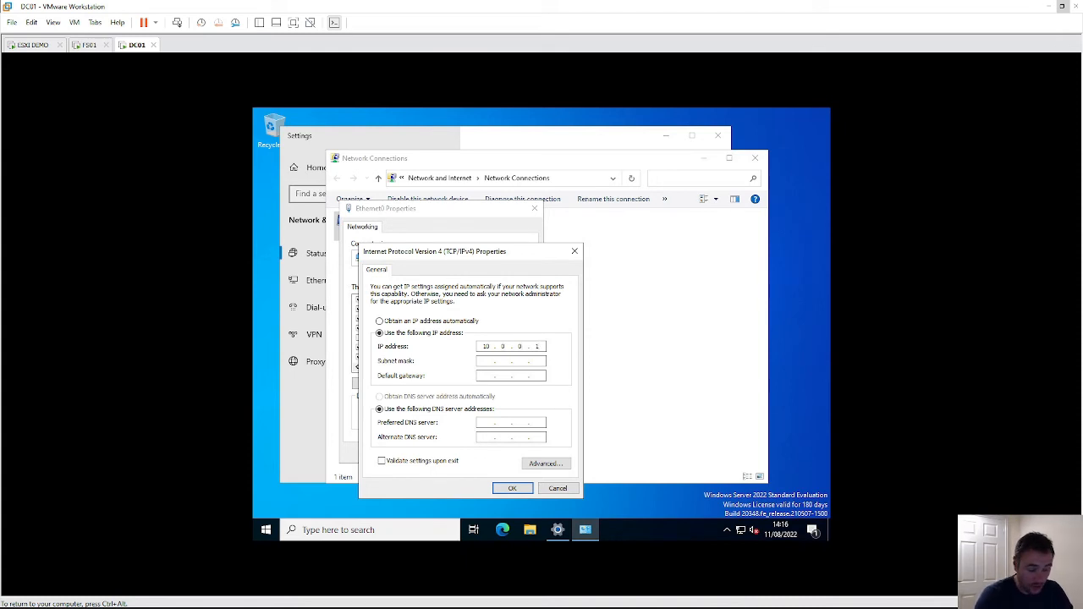
key(Tab)
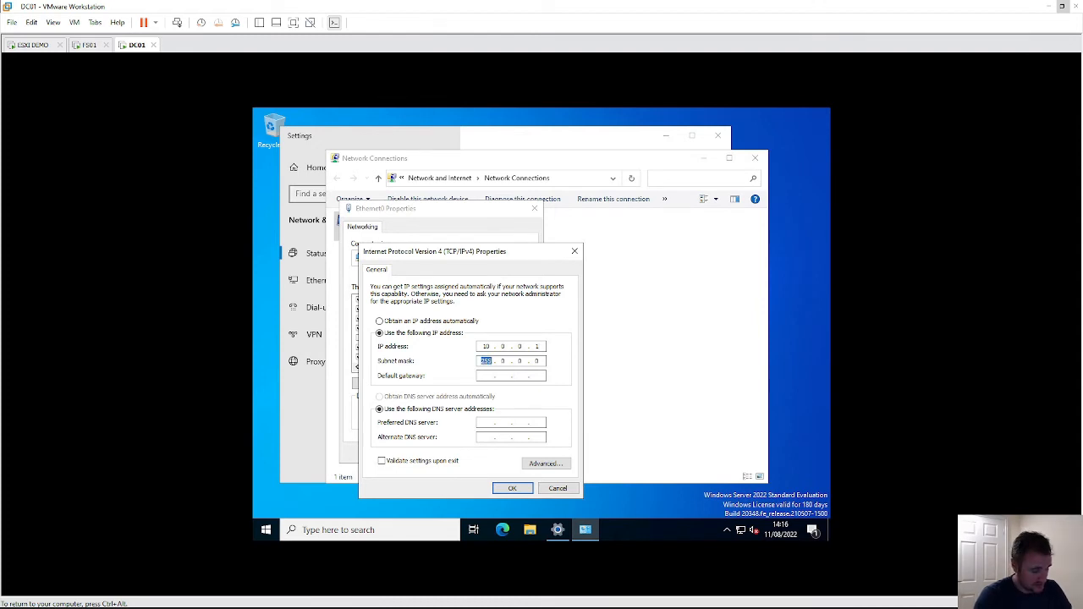
text(255 . 2)
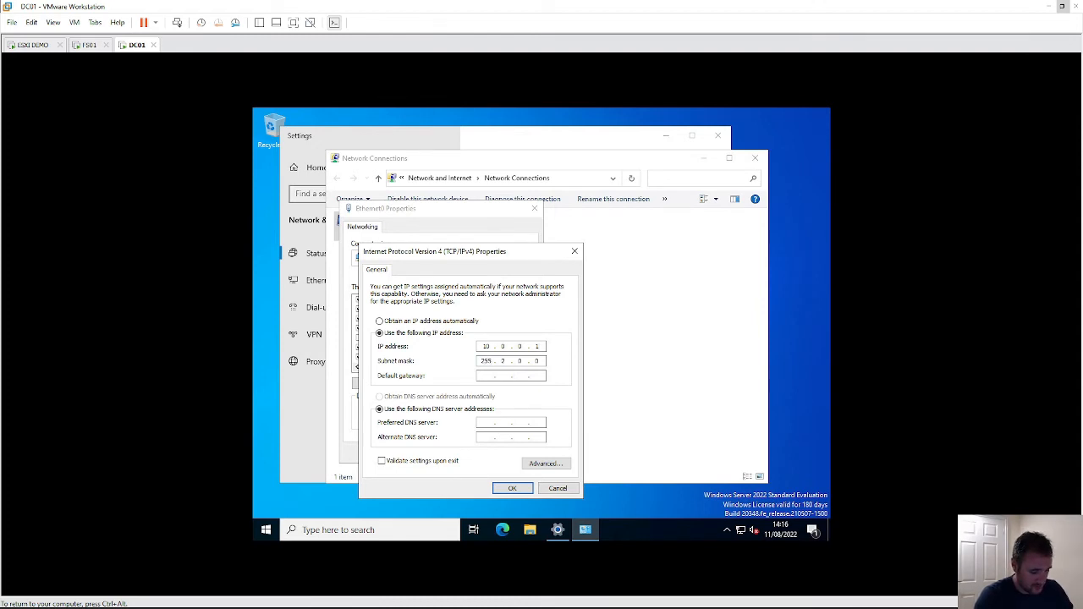
text(55 . 2)
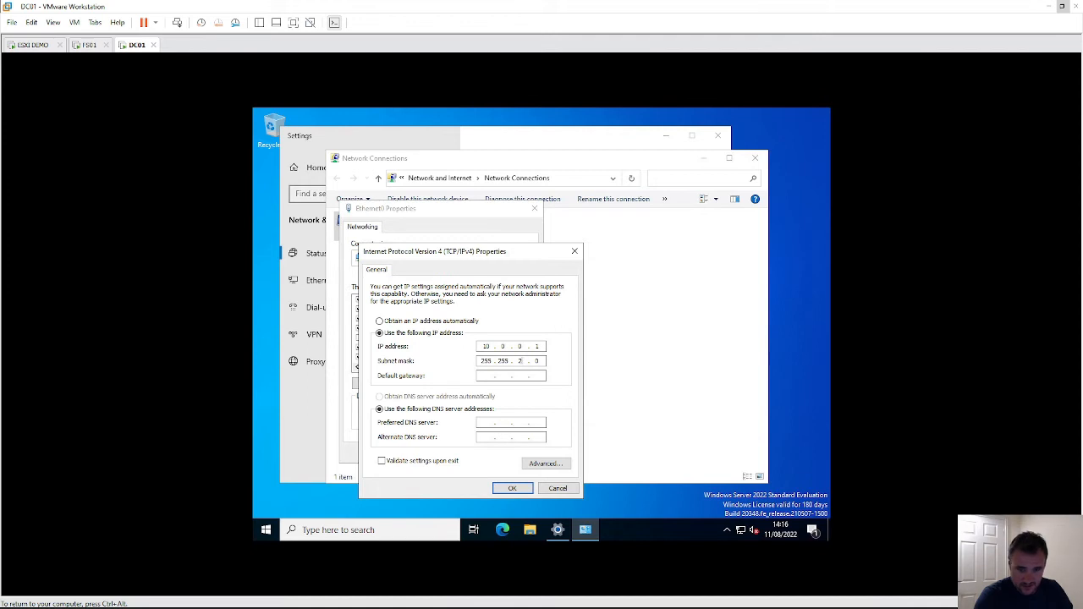
text(55)
key(Tab)
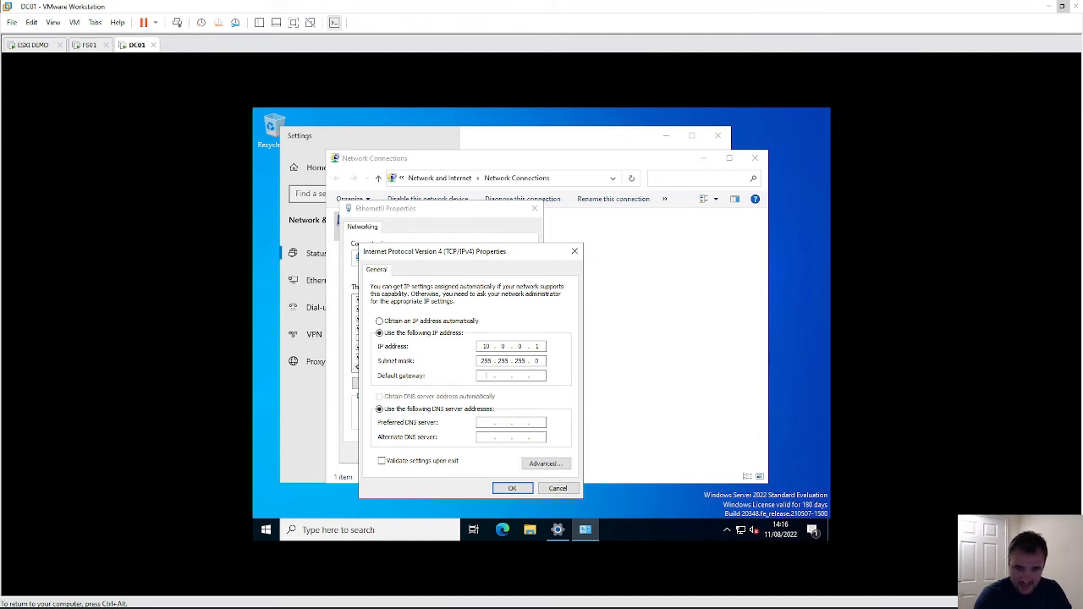
text(10.0.0.2)
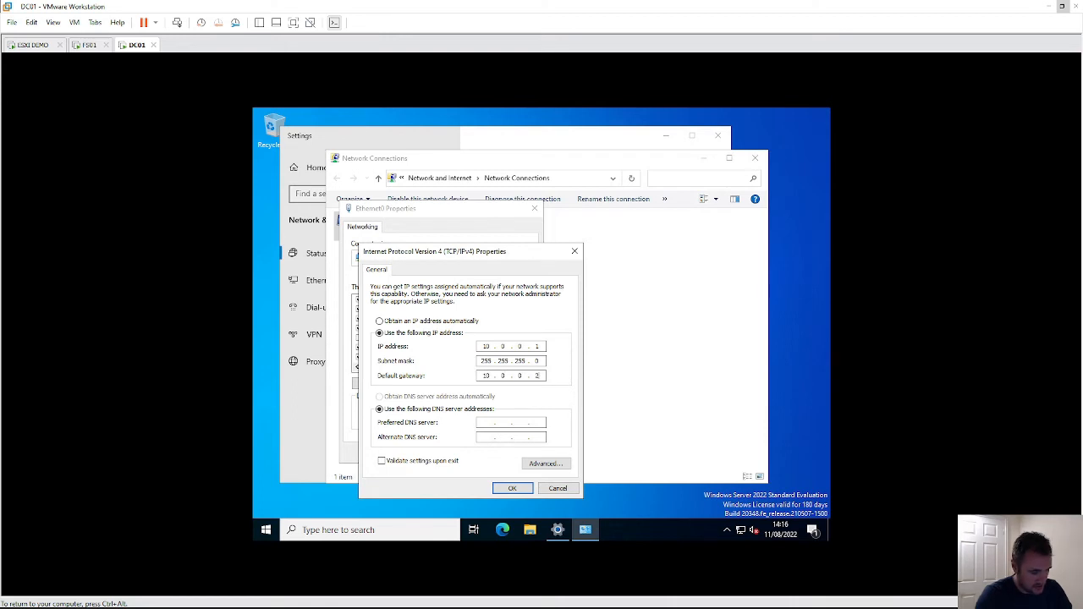
text(55)
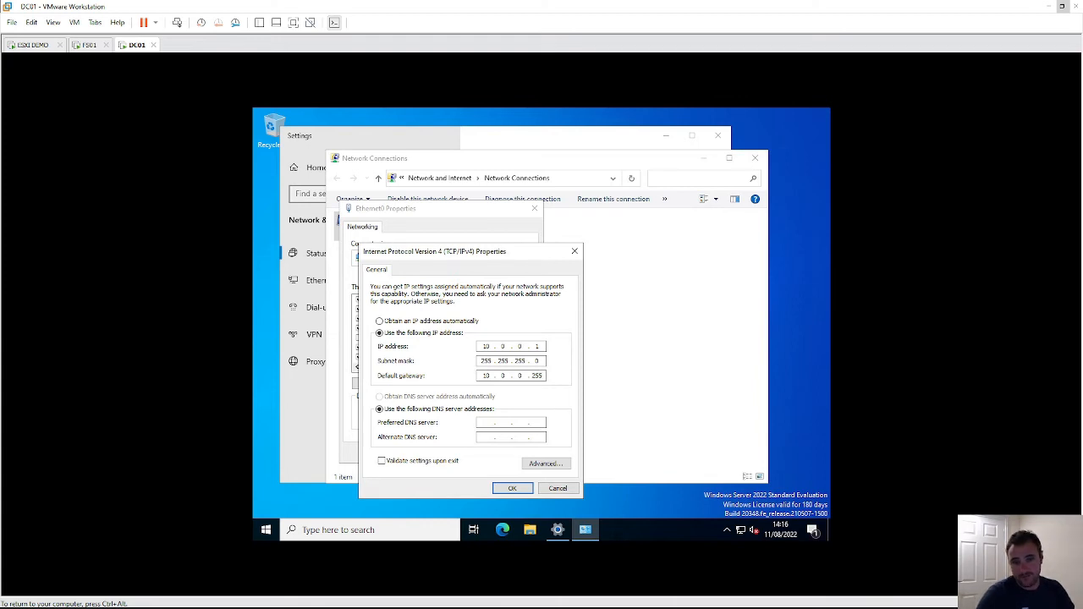
key(BackSpace)
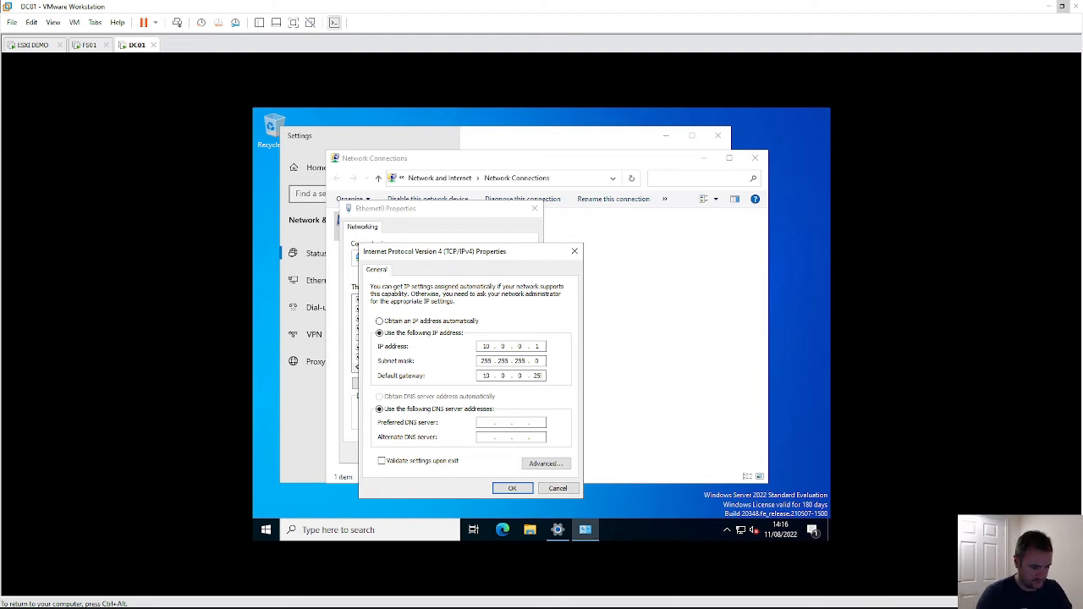
text(4)
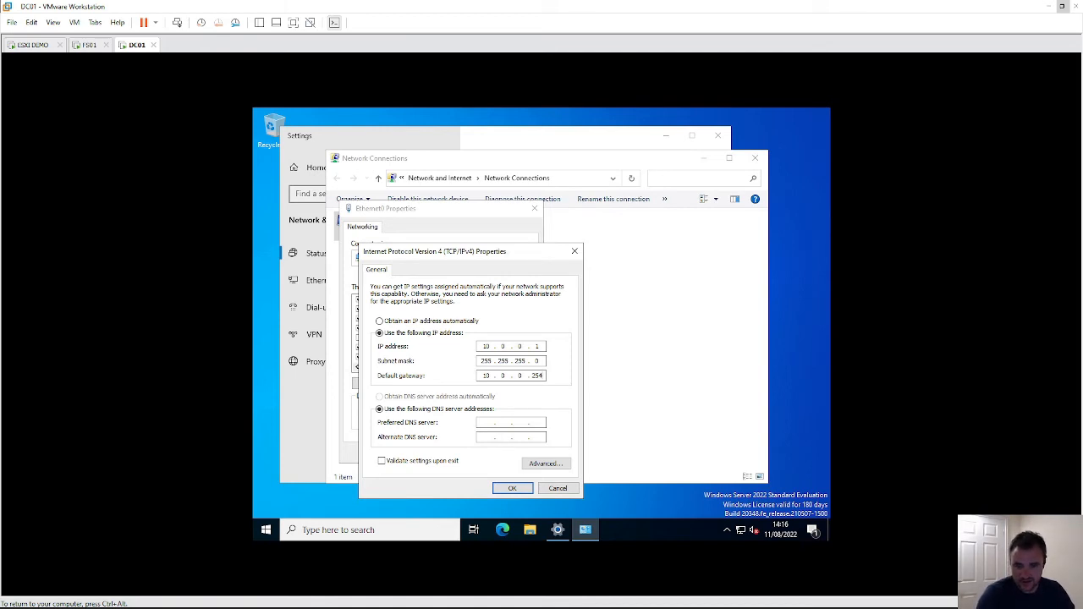
- Set preferred DNS to 127.0.0.1, enable Validate settings upon exit, and confirm with OK
double_click(519, 361)
double_click(522, 346)
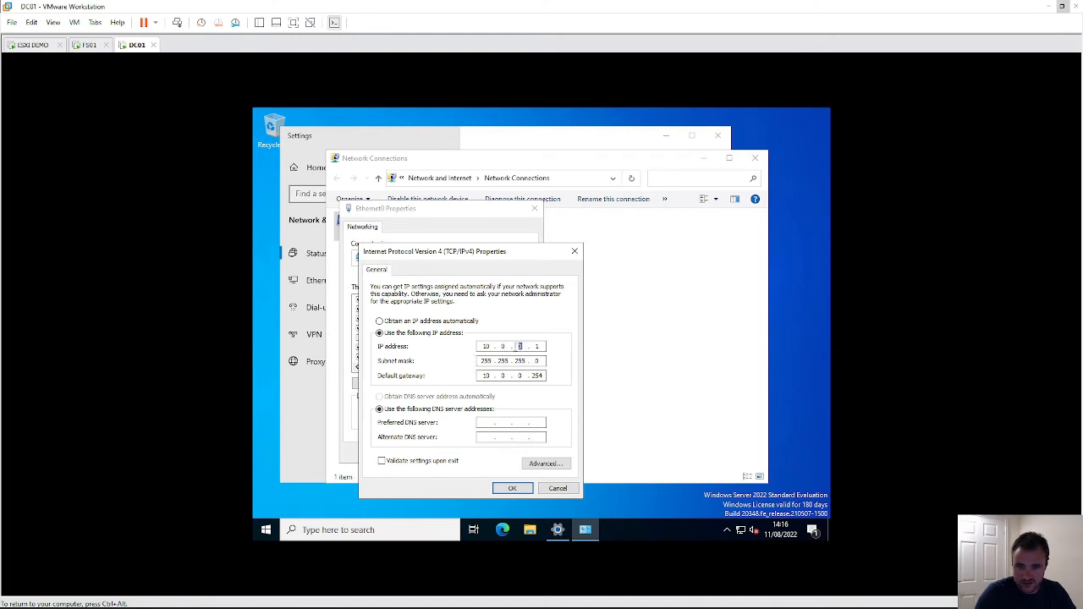
click(536, 346)
double_click(539, 347)
double_click(520, 346)
click(488, 422)
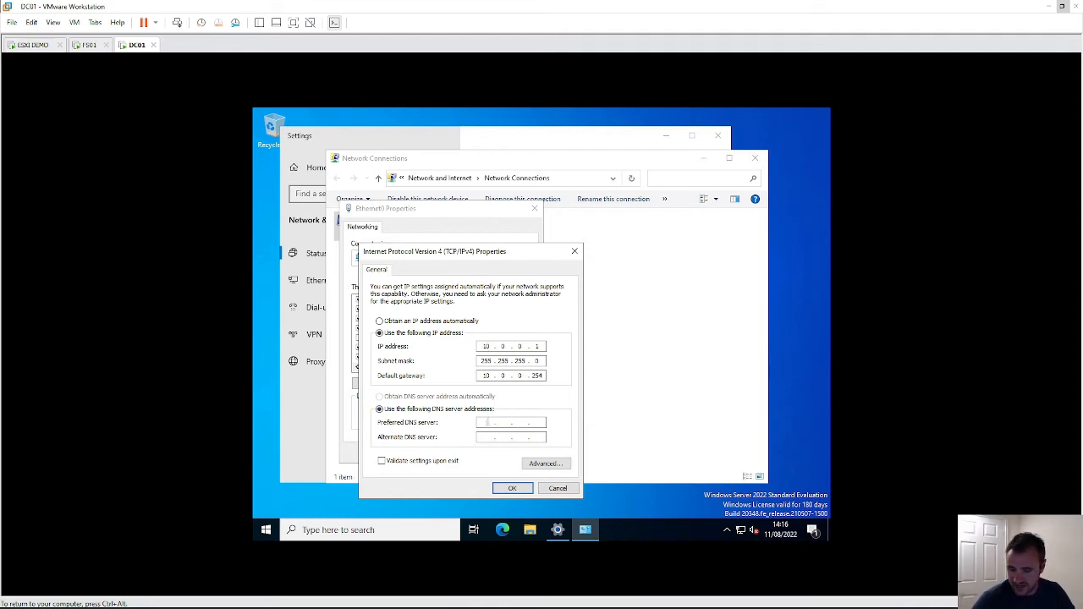
text(12)
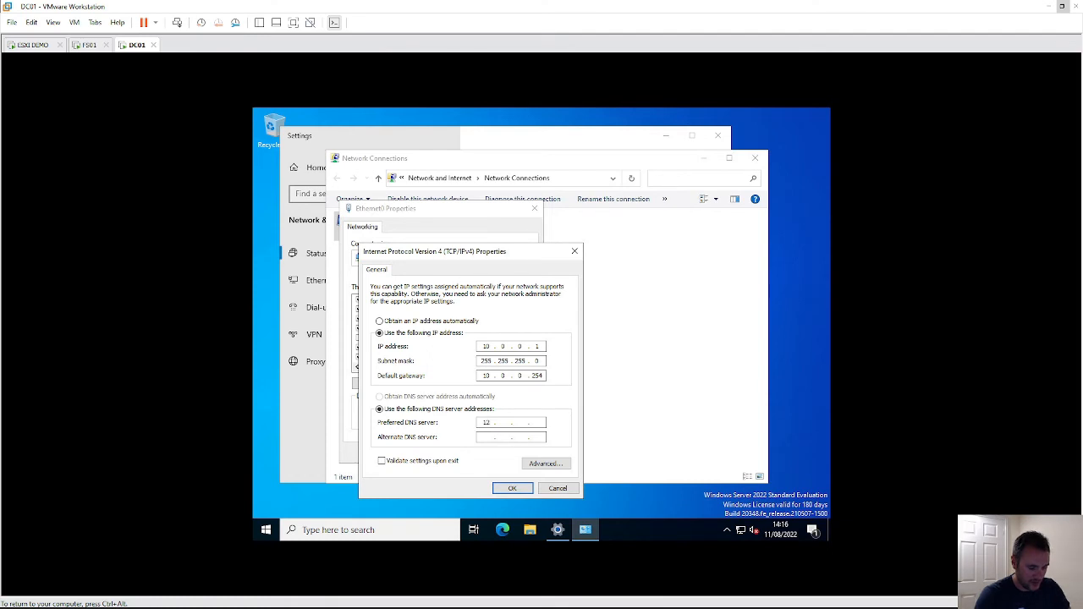
text(7)
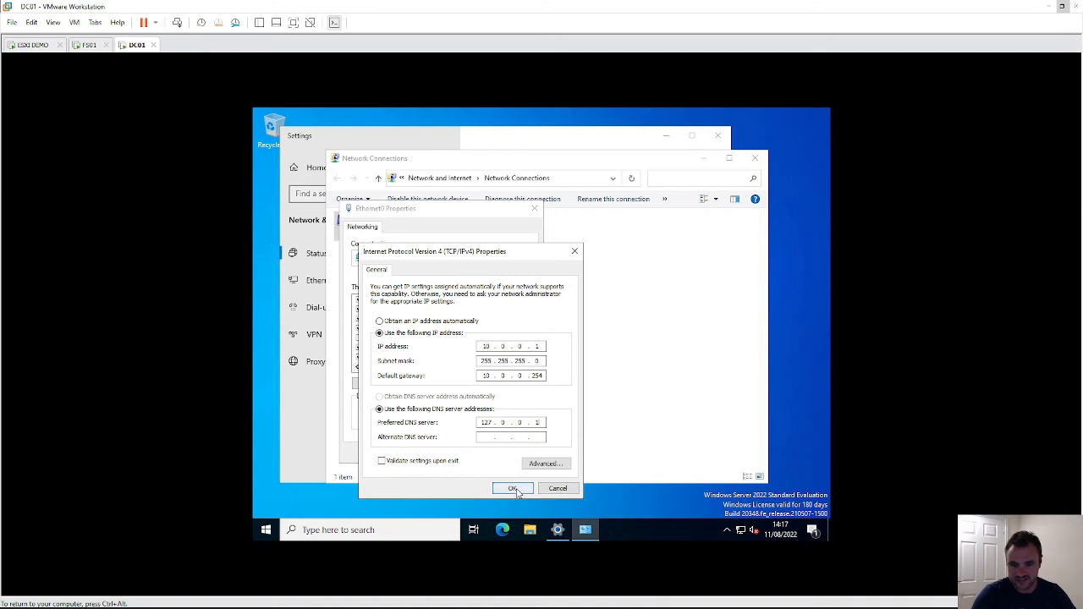
click(419, 462)
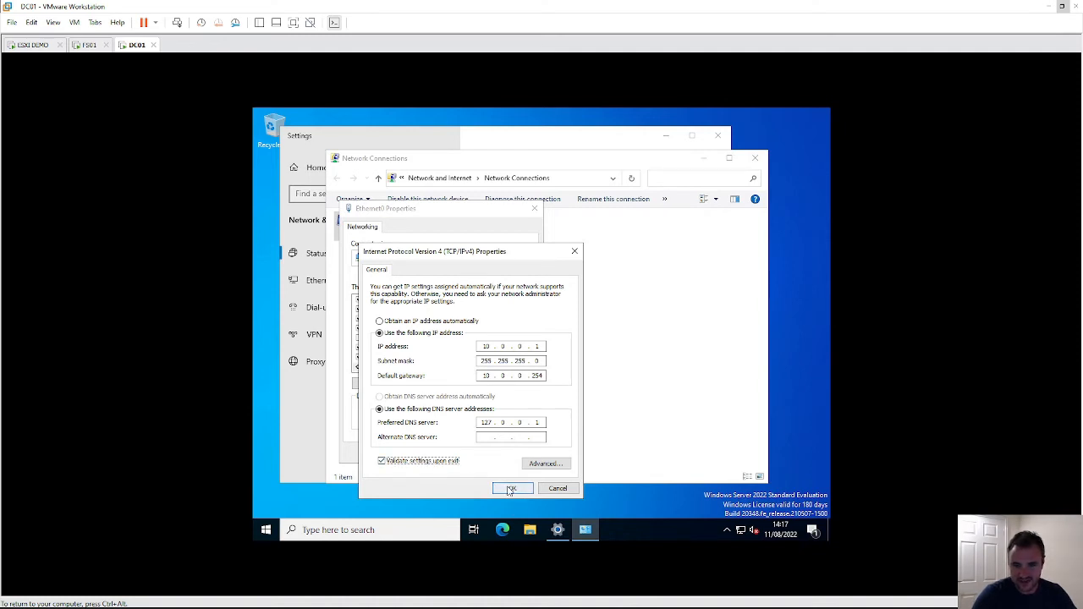
click(511, 489)
- Confirm the Ethernet0 properties and open Command Prompt as administrator from a cmd search
click(473, 454)
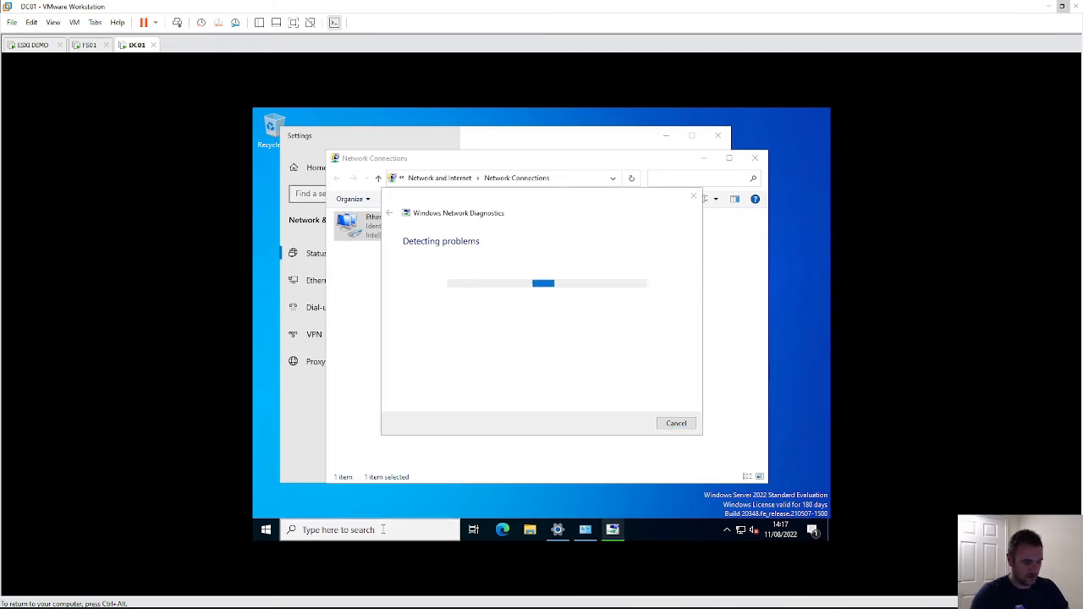
click(383, 529)
text(cm)
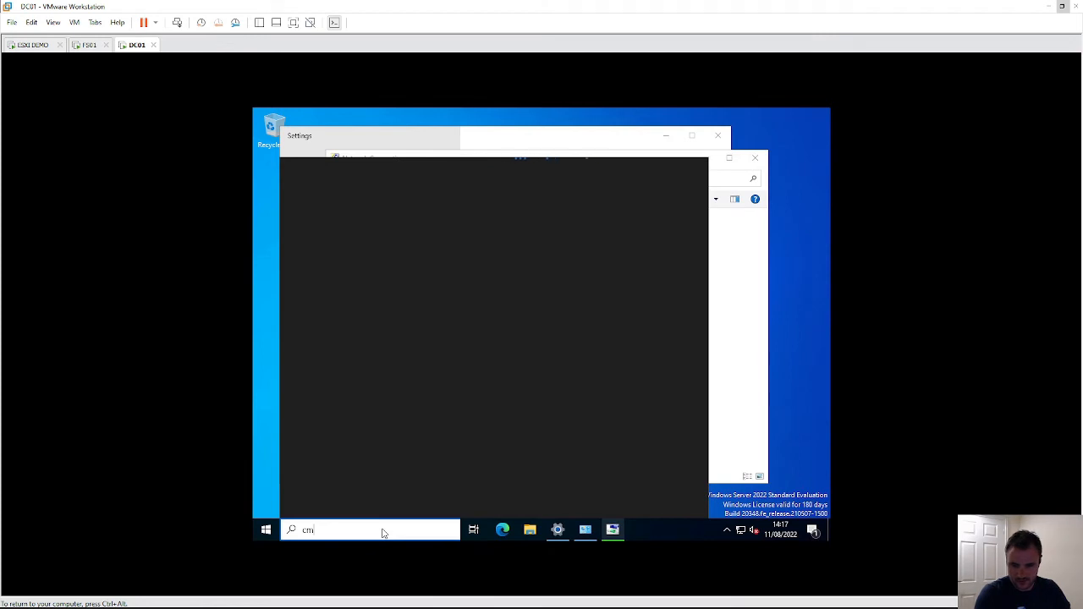
text(d#)
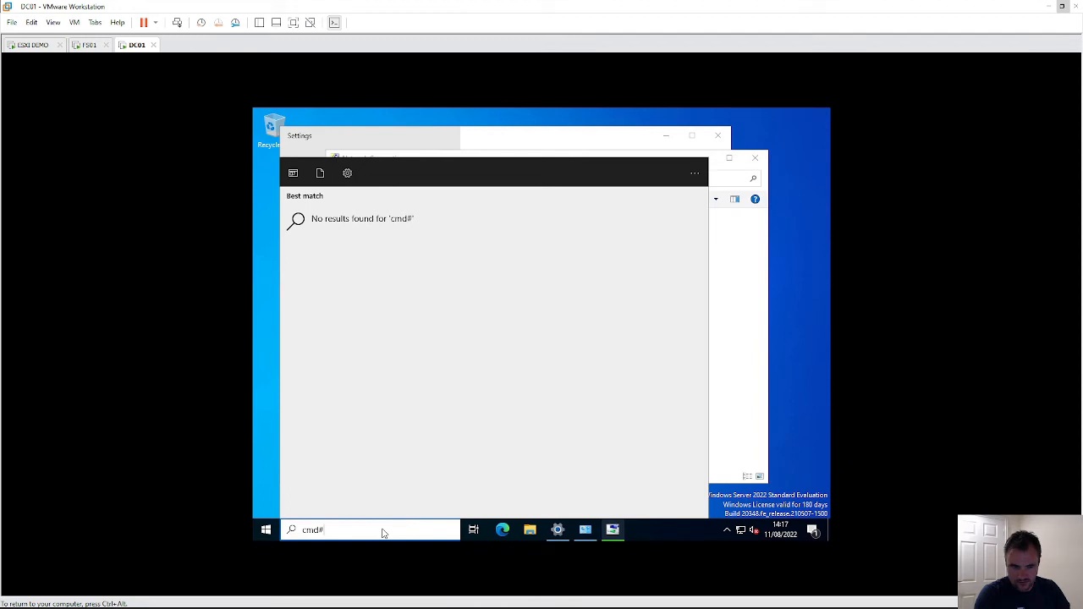
key(BackSpace)
key(Return)
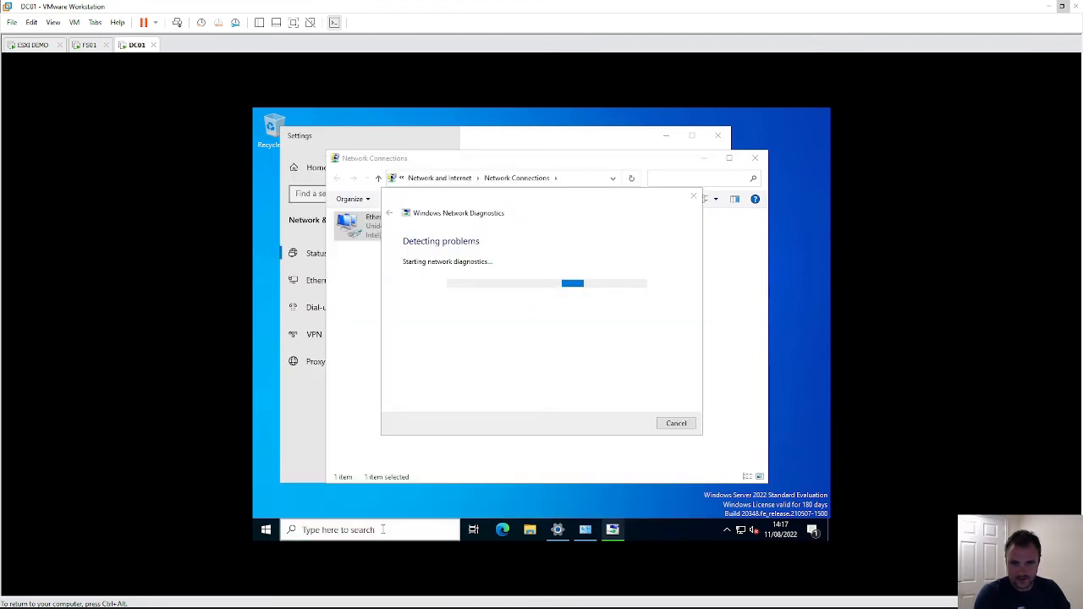
- Run ipconfig and ipconfig /all to verify 10.0.0.1, close diagnostics, and open File Explorer
text(ipconfig)
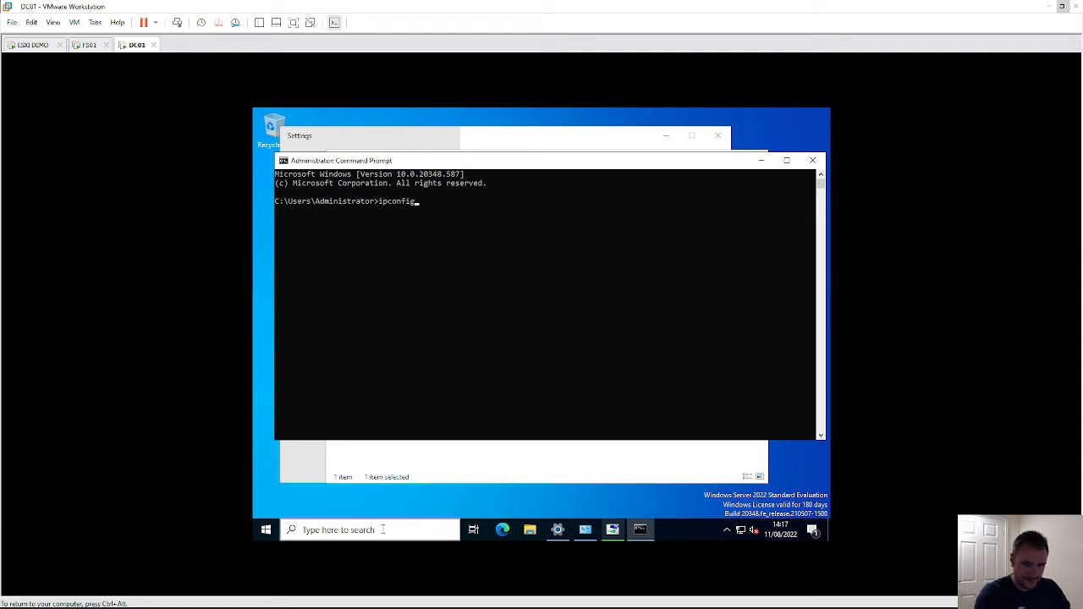
key(Return)
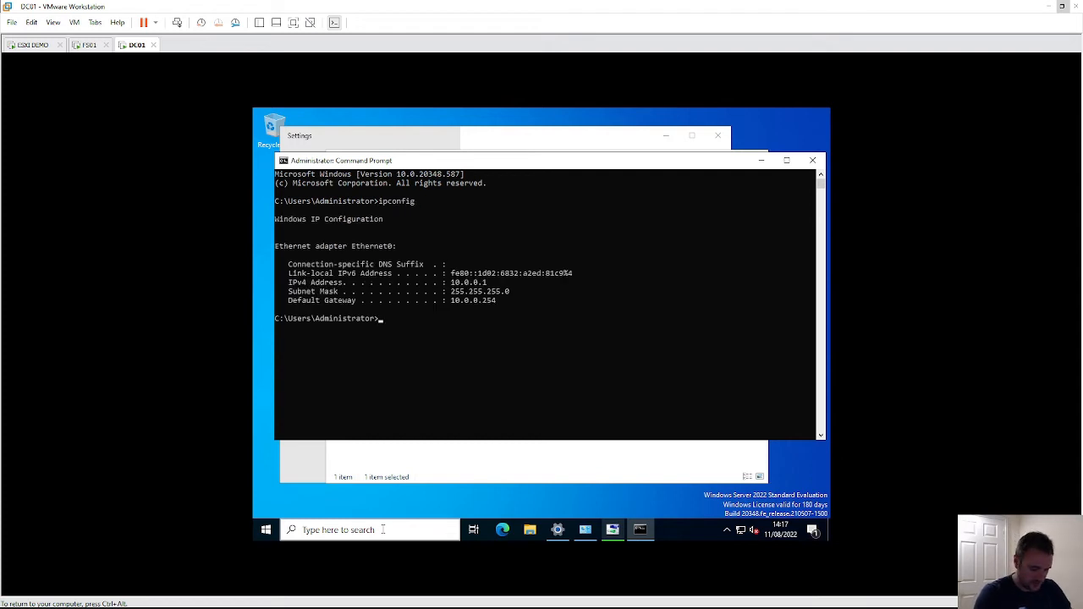
key(Up)
text(/all)
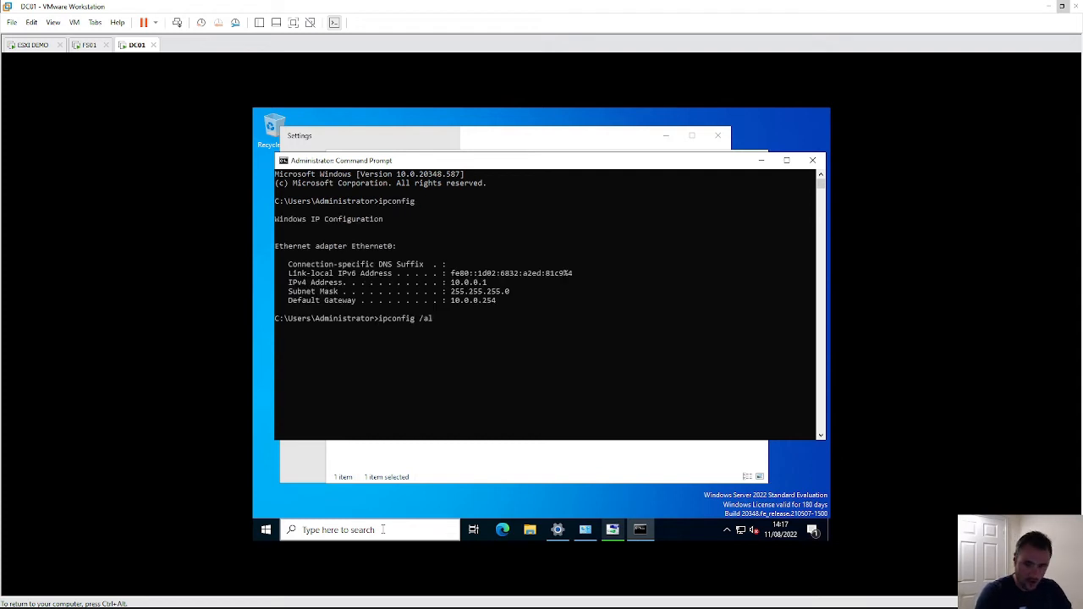
key(Return)
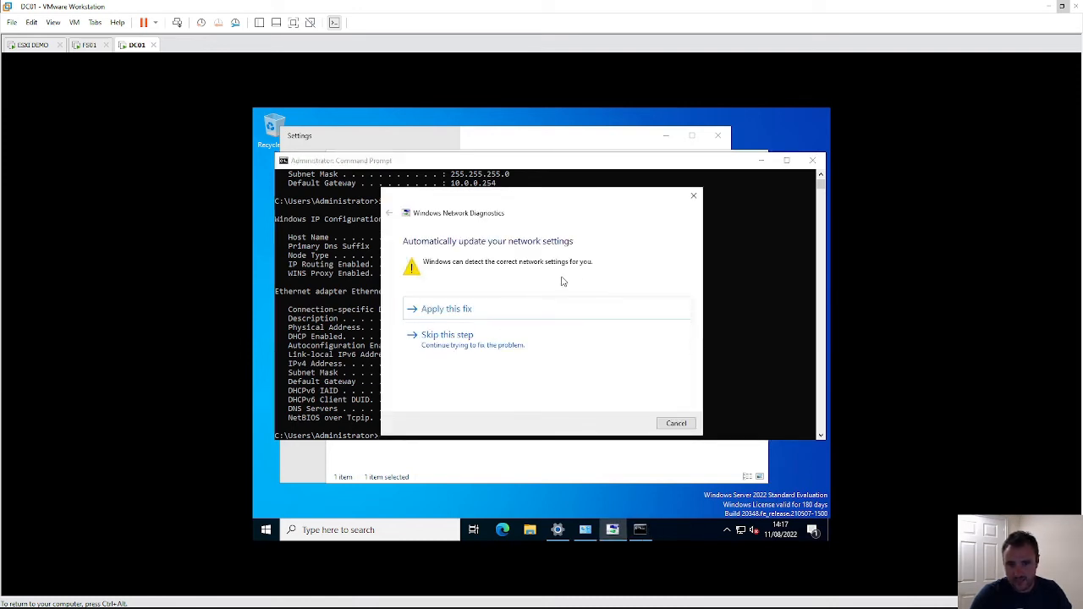
click(694, 198)
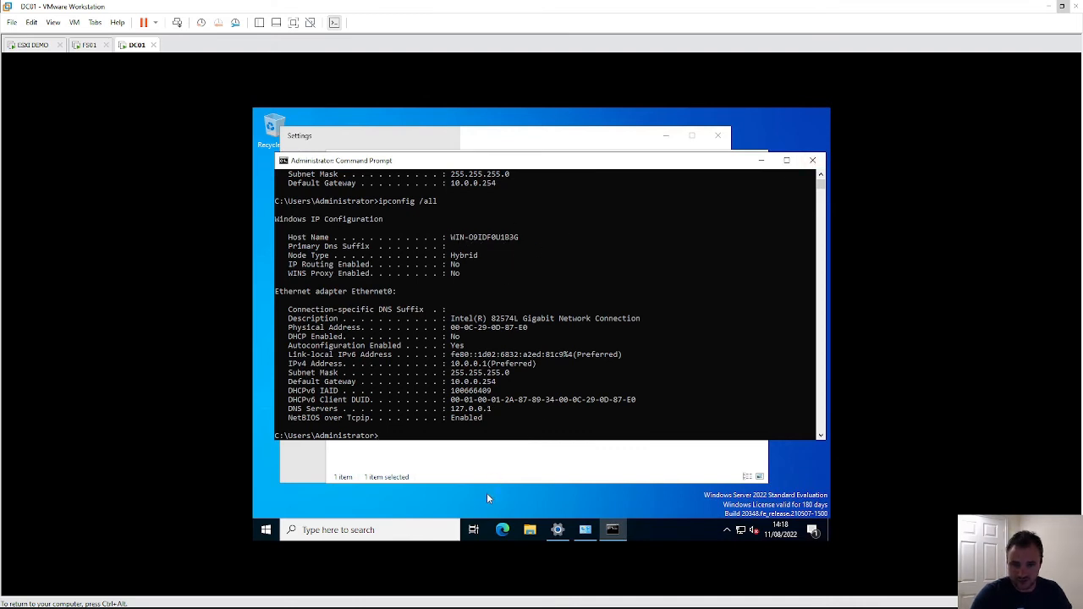
click(526, 533)
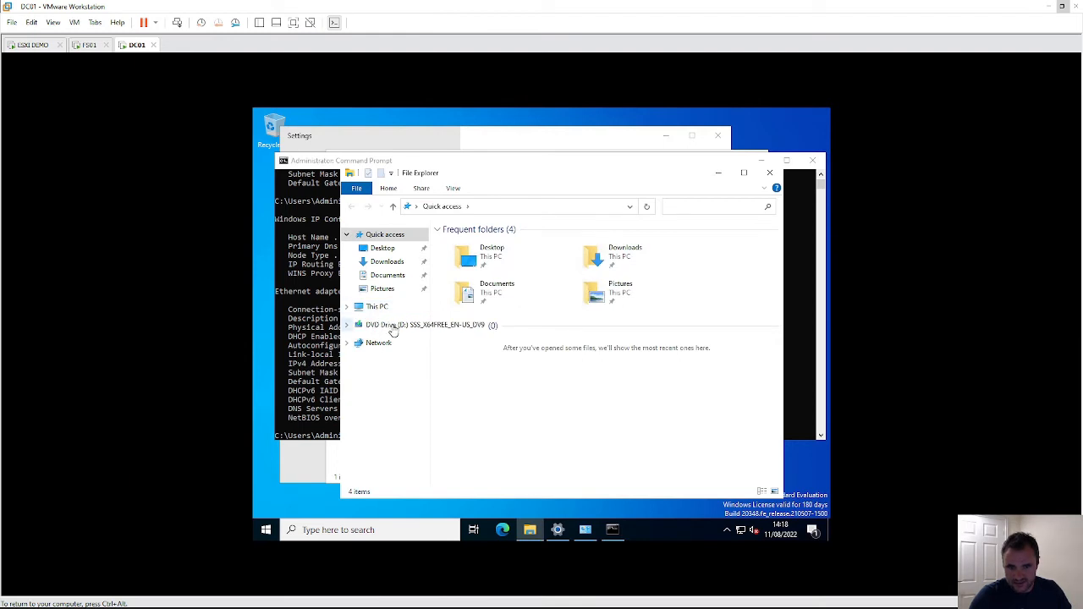
- Rename the PC to DC01 from This PC's properties and choose Restart now
click(378, 308)
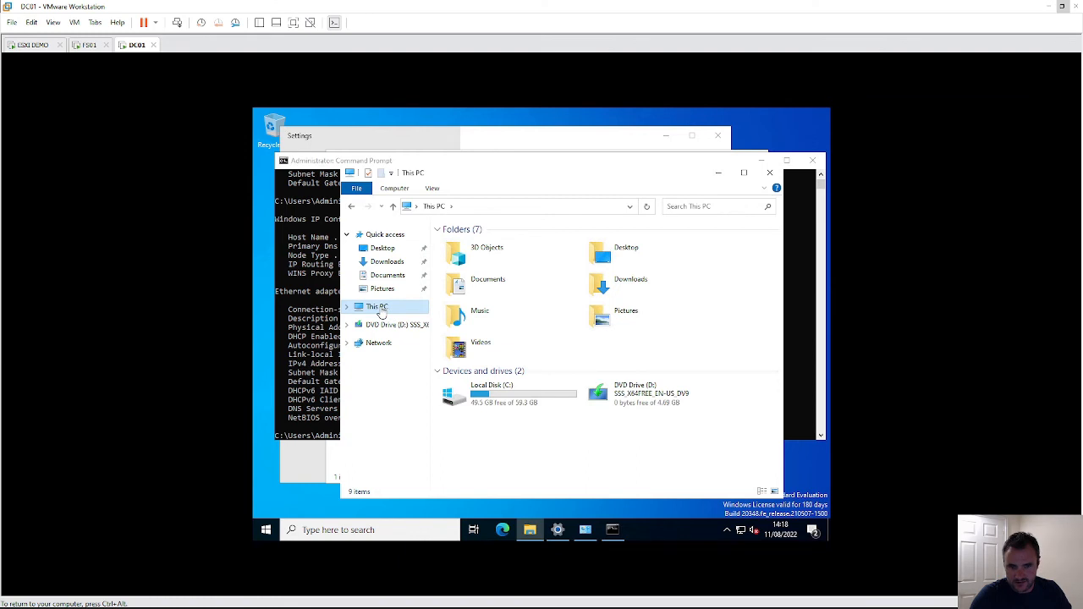
right_click(381, 313)
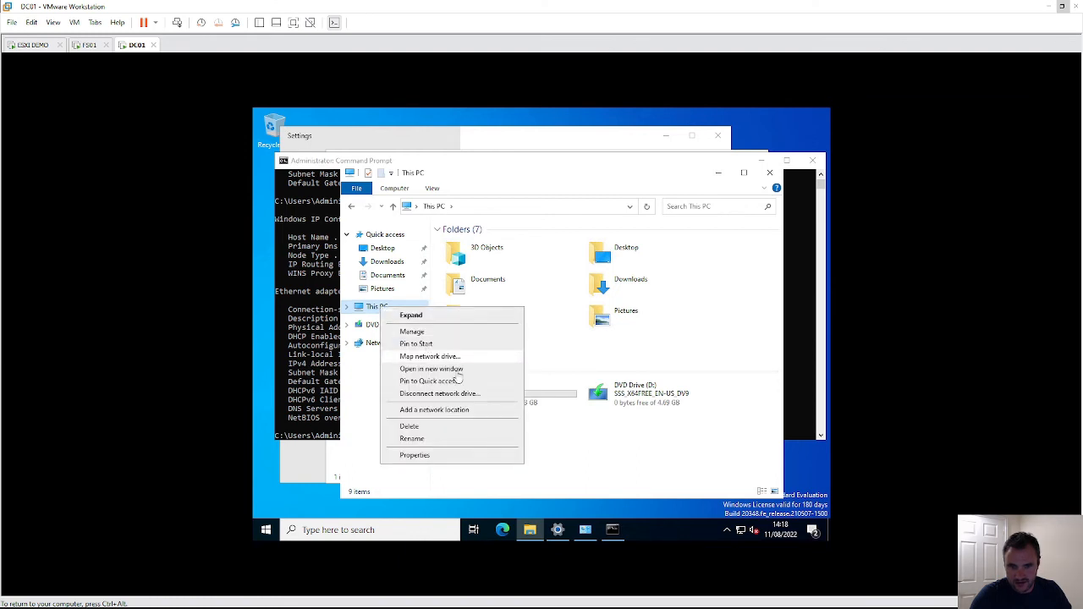
click(469, 460)
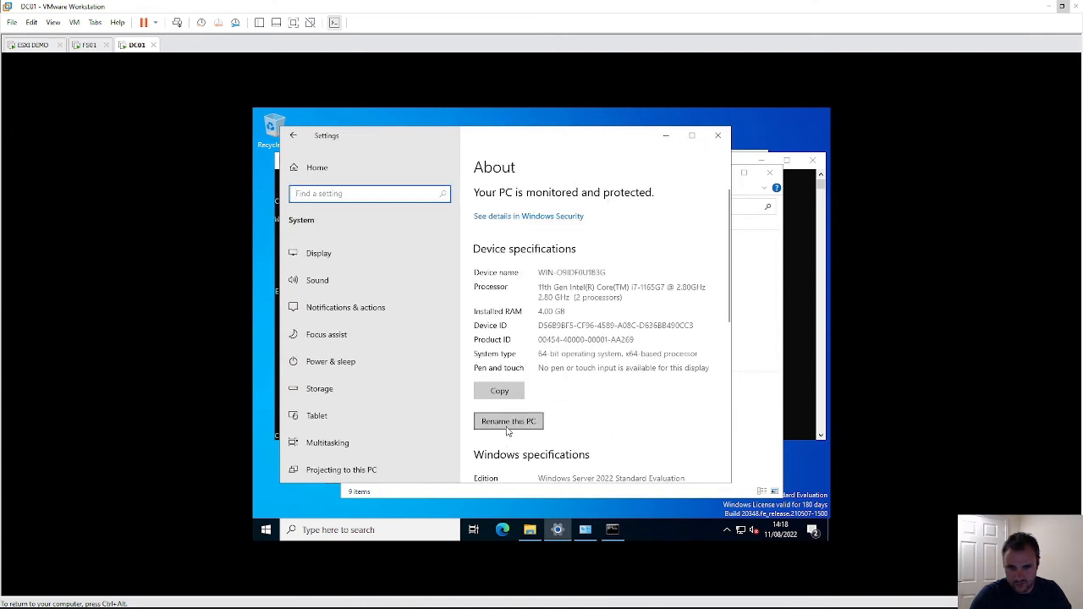
click(507, 427)
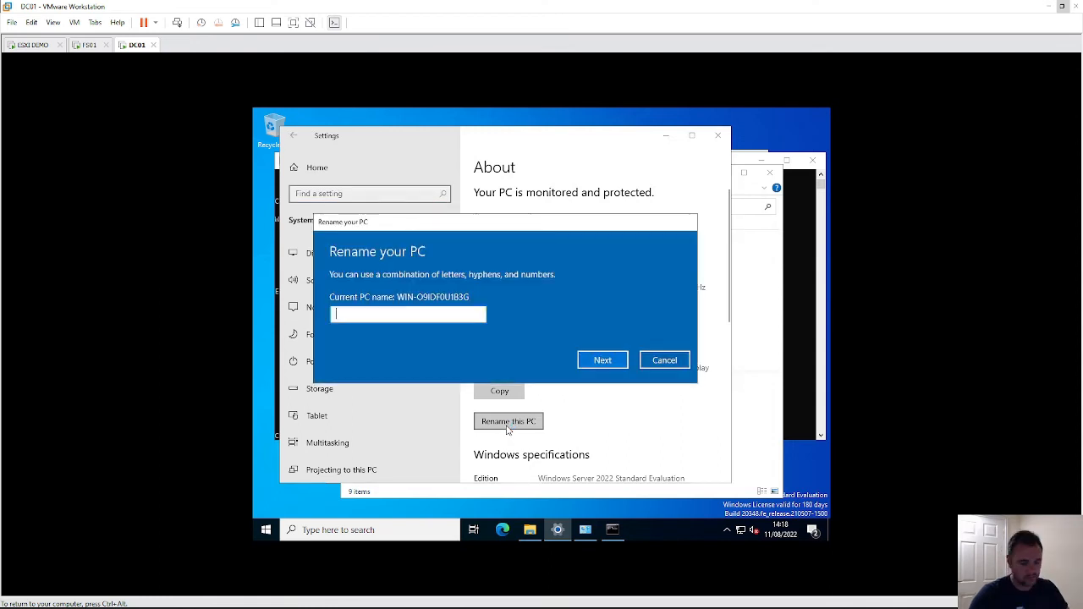
text(DC)
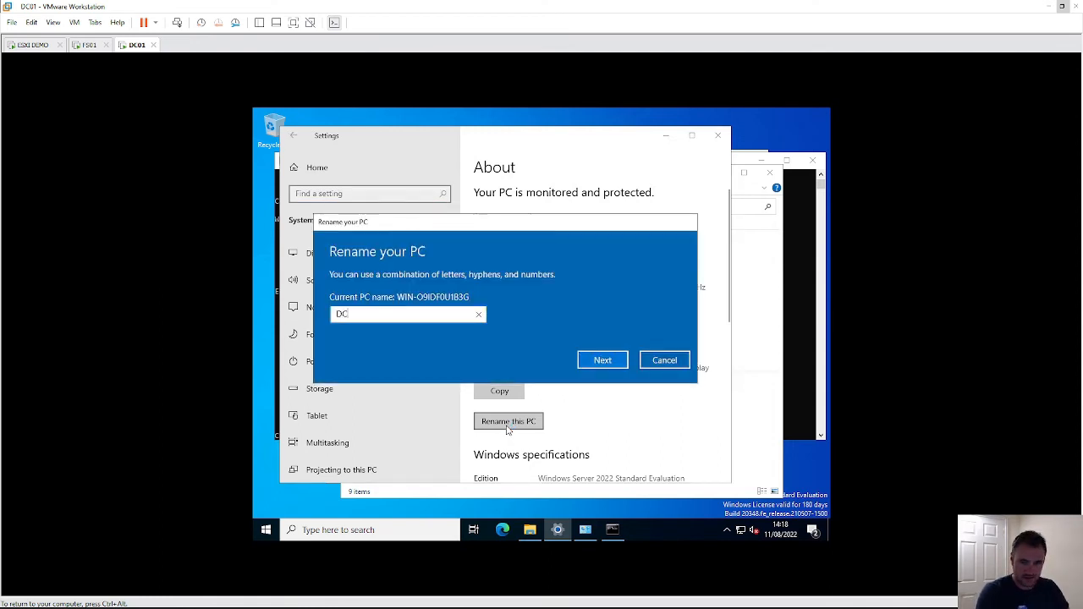
key(BackSpace)
text(C01)
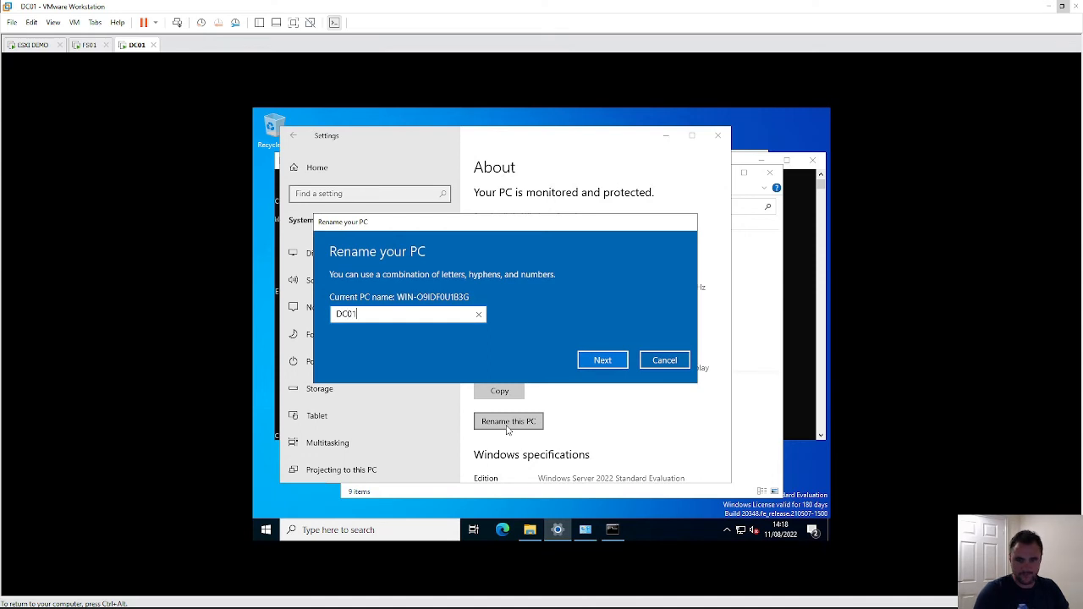
click(586, 362)
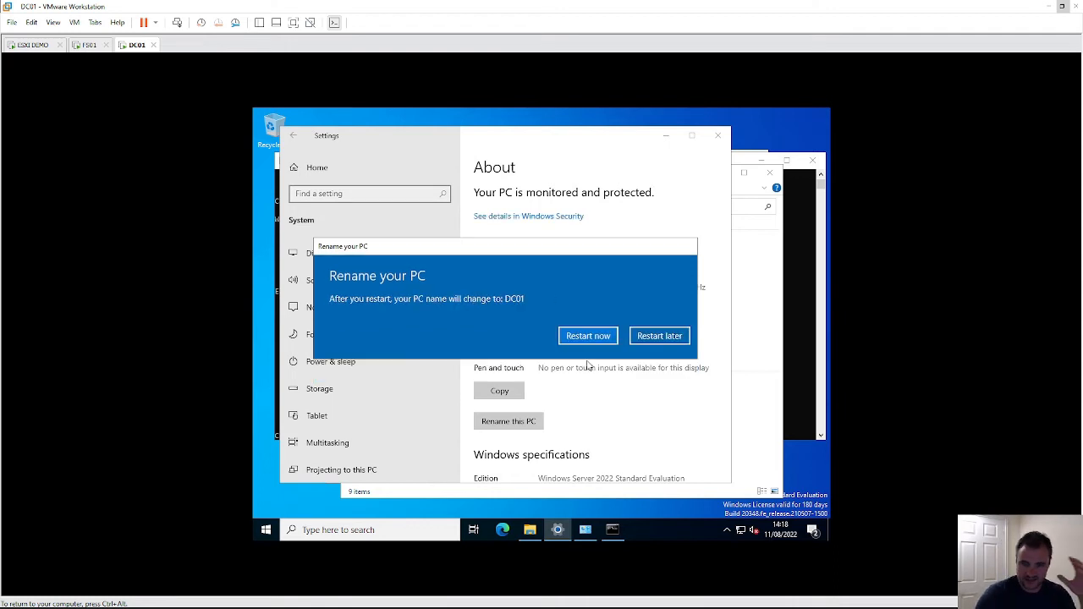
click(605, 338)
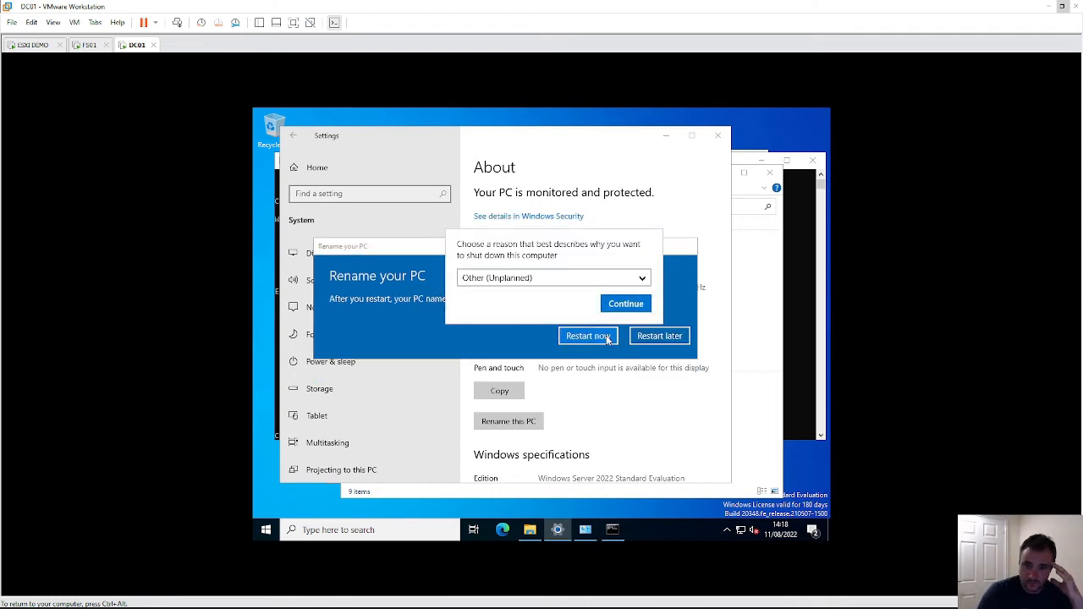
- Continue the restart, then sign DC01 in as Administrator using Send Ctrl+Alt+Del and the password
click(622, 306)
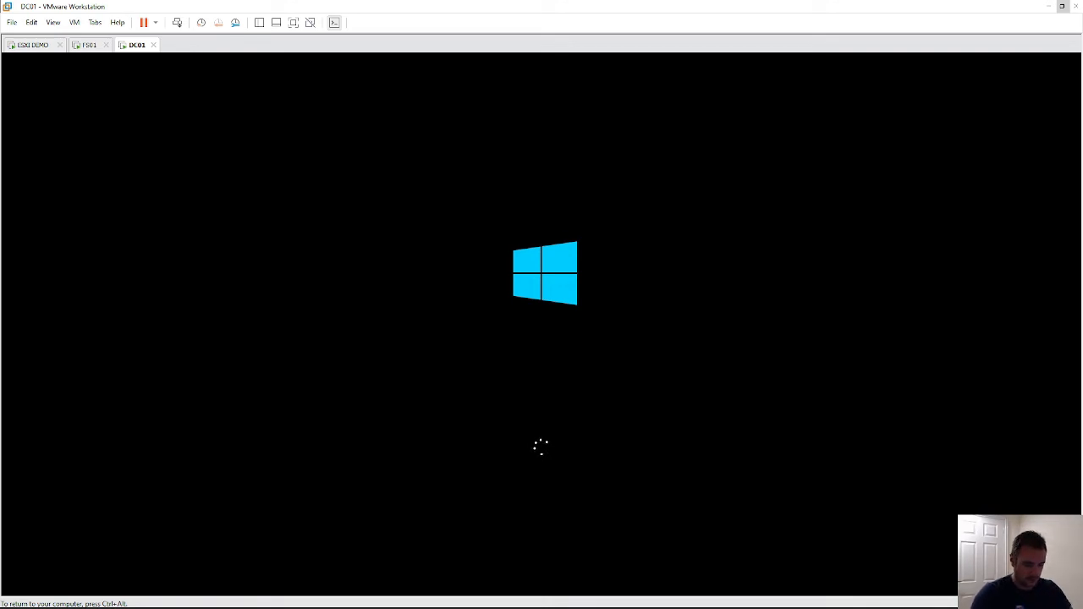
key(ctrl+alt)
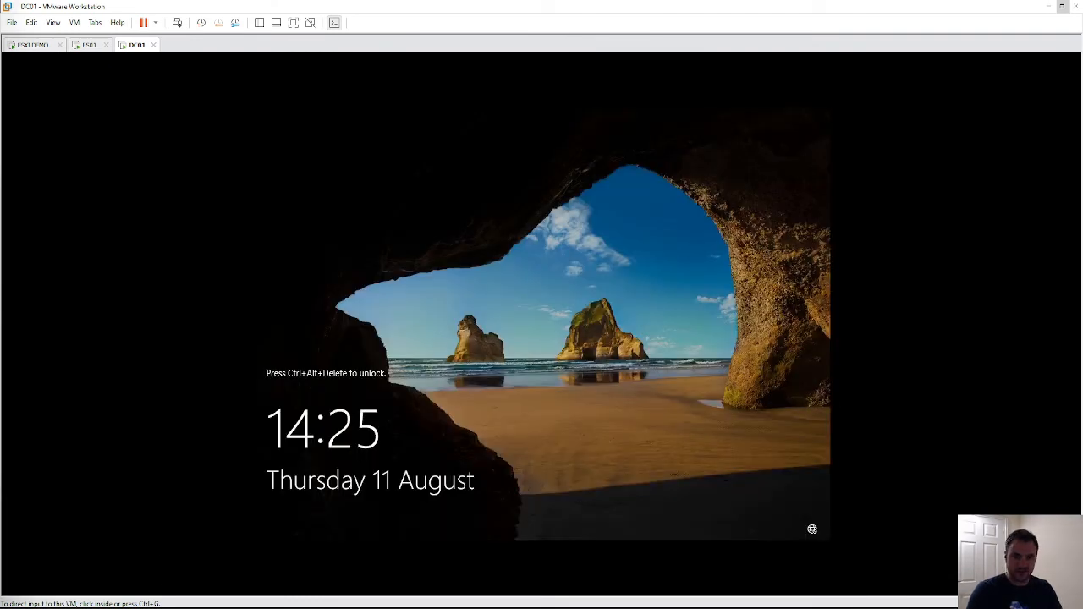
click(71, 24)
mouse_move(131, 37)
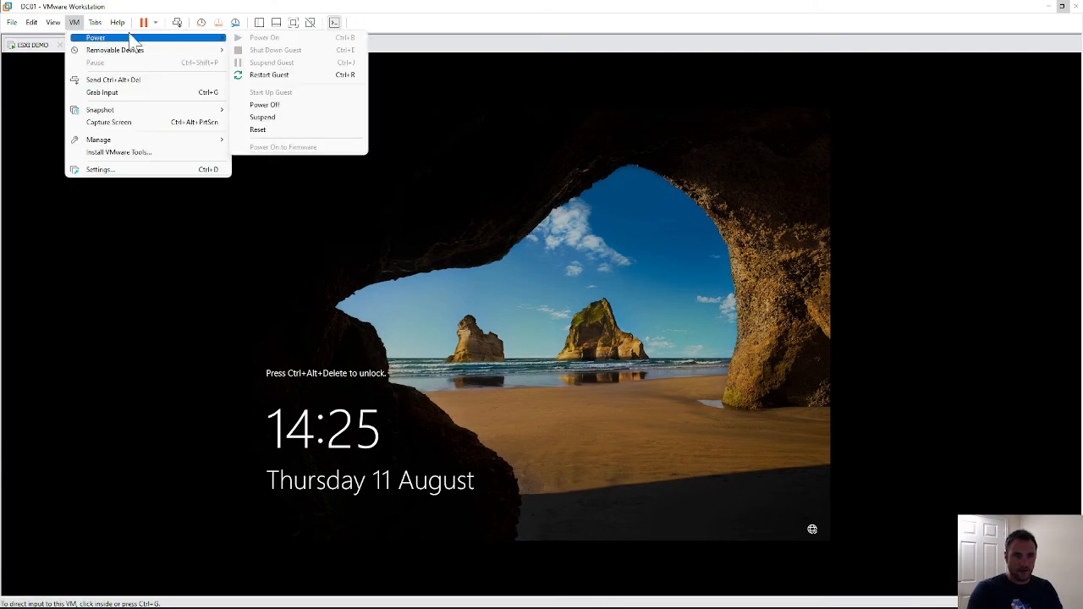
click(178, 26)
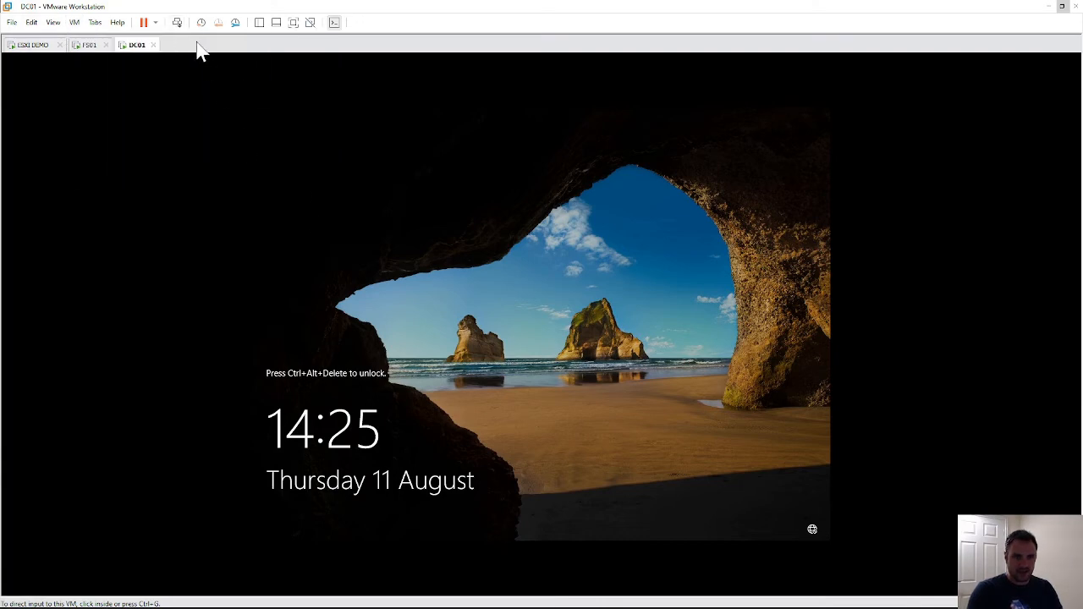
click(177, 24)
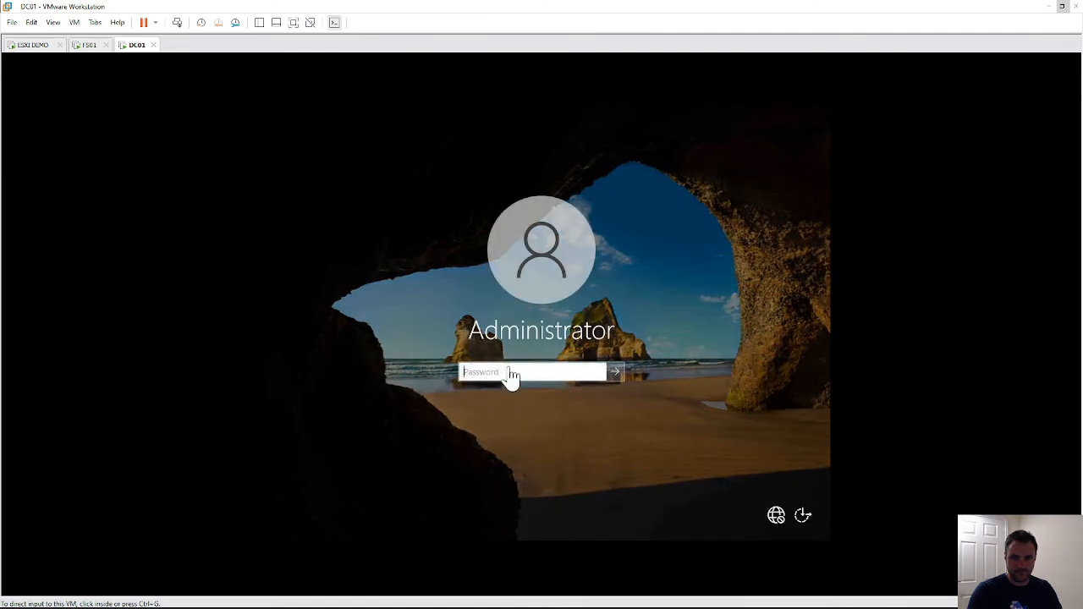
click(510, 373)
text(P)
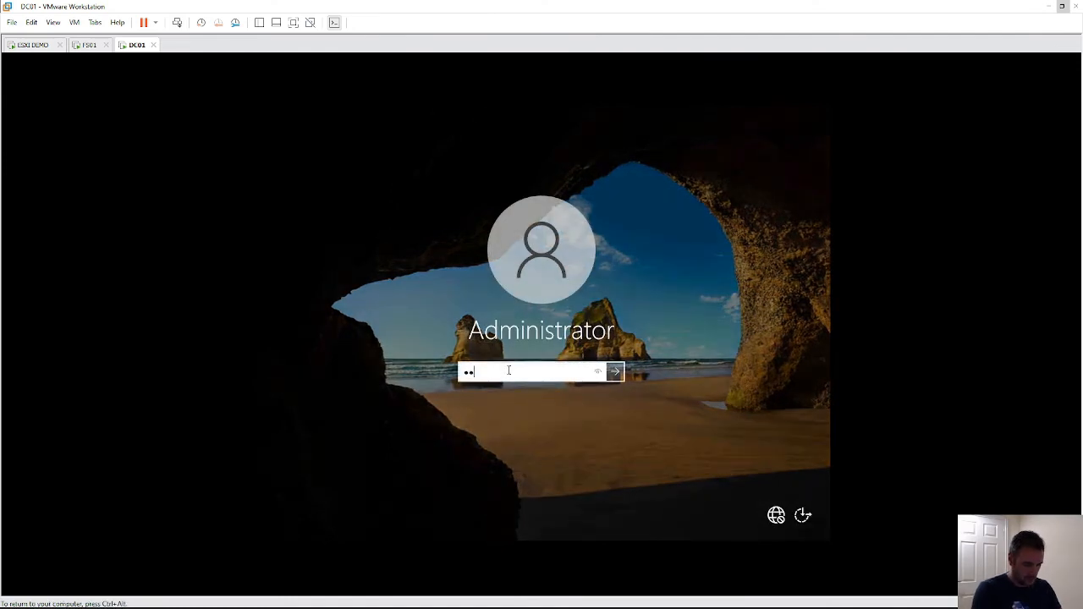
key(Return)
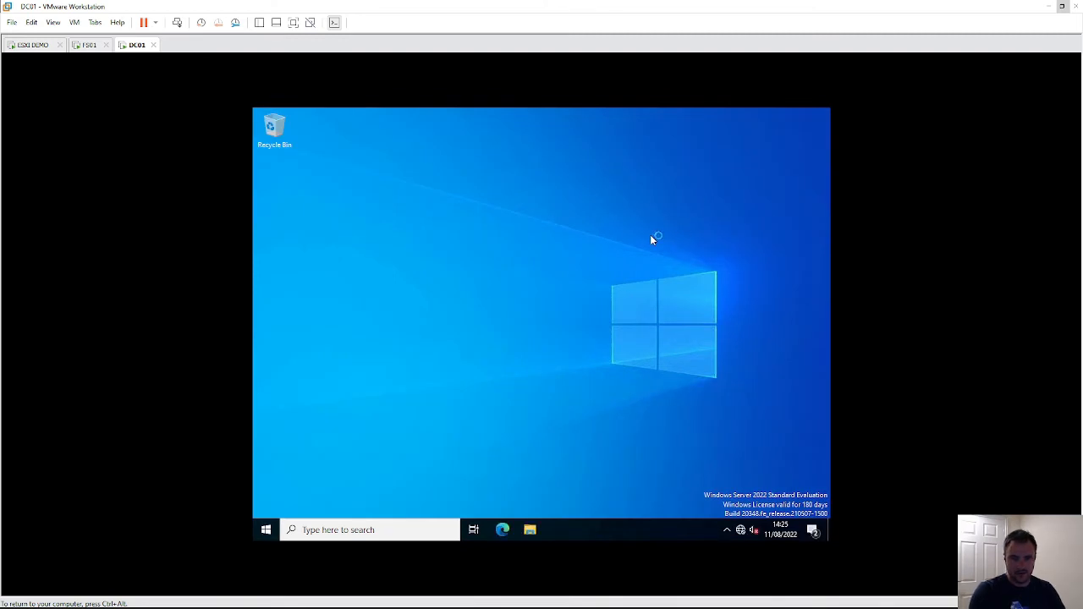
key(ctrl+alt)
- Mount the VMware Tools disc on DC01 and permanently dismiss the Windows Admin Center message
click(74, 22)
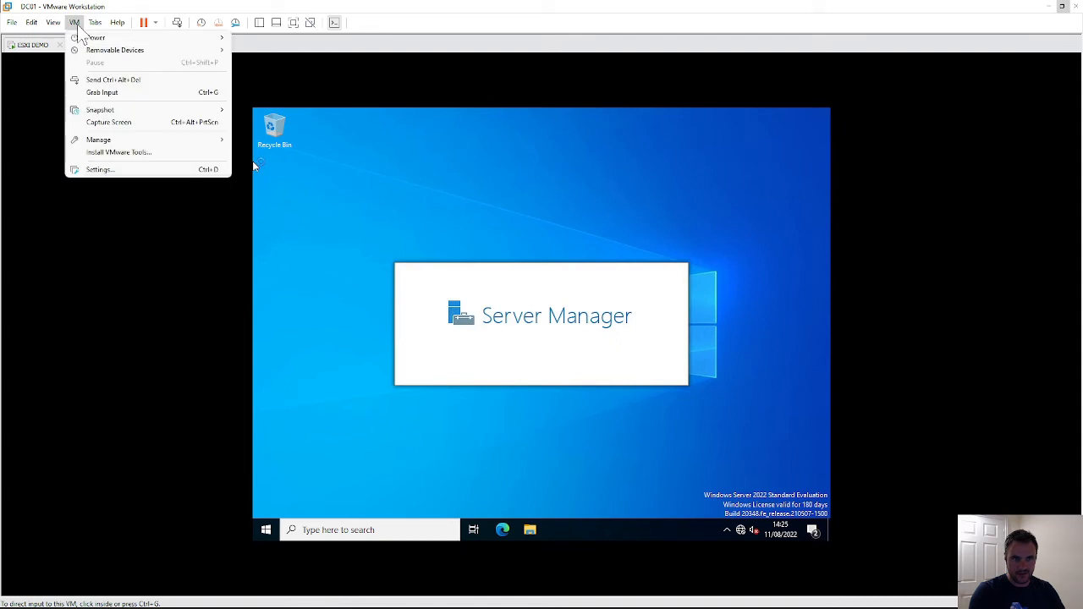
click(107, 153)
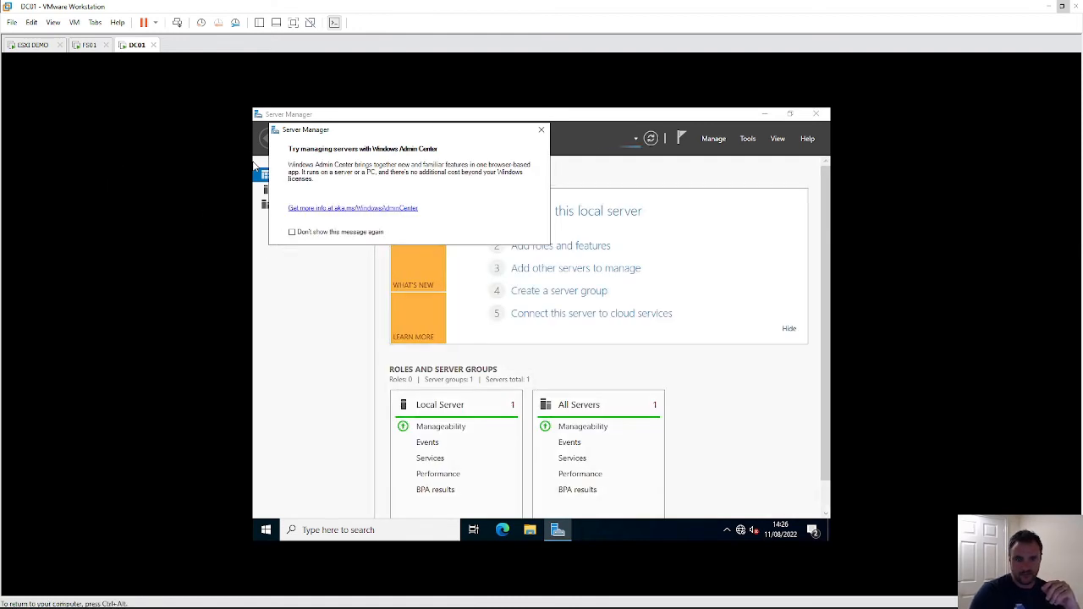
click(292, 231)
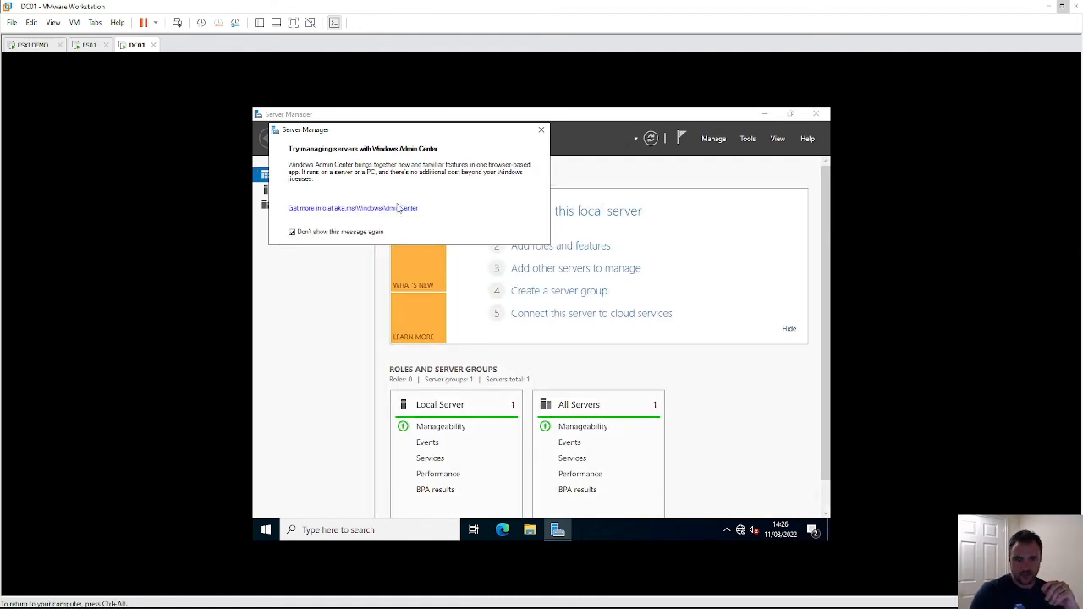
click(542, 134)
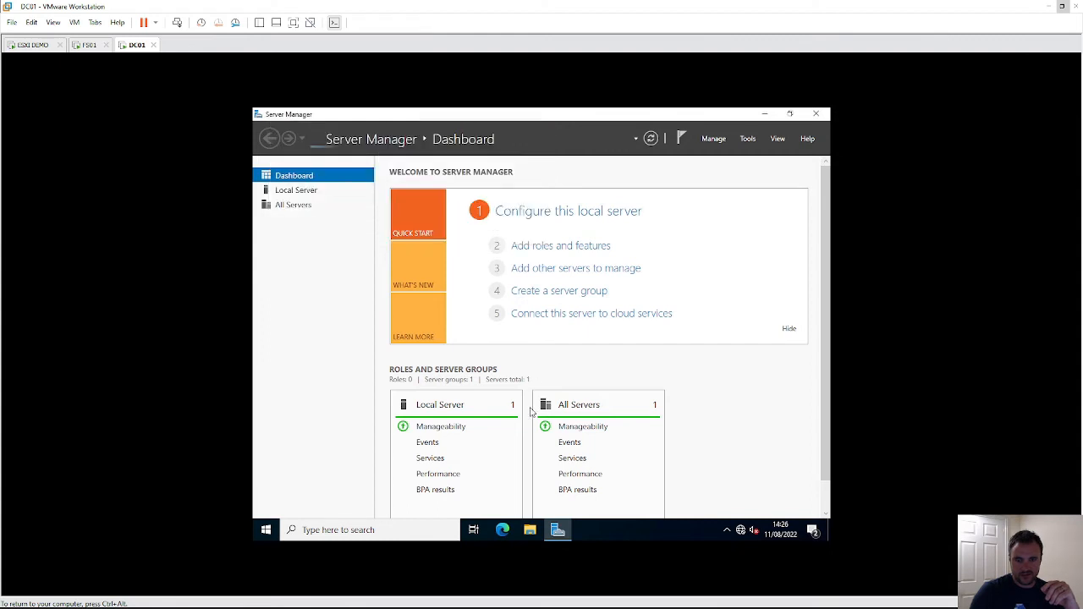
- Open DVD Drive (D:) in File Explorer and run VMwareToolsUpgrader
click(530, 533)
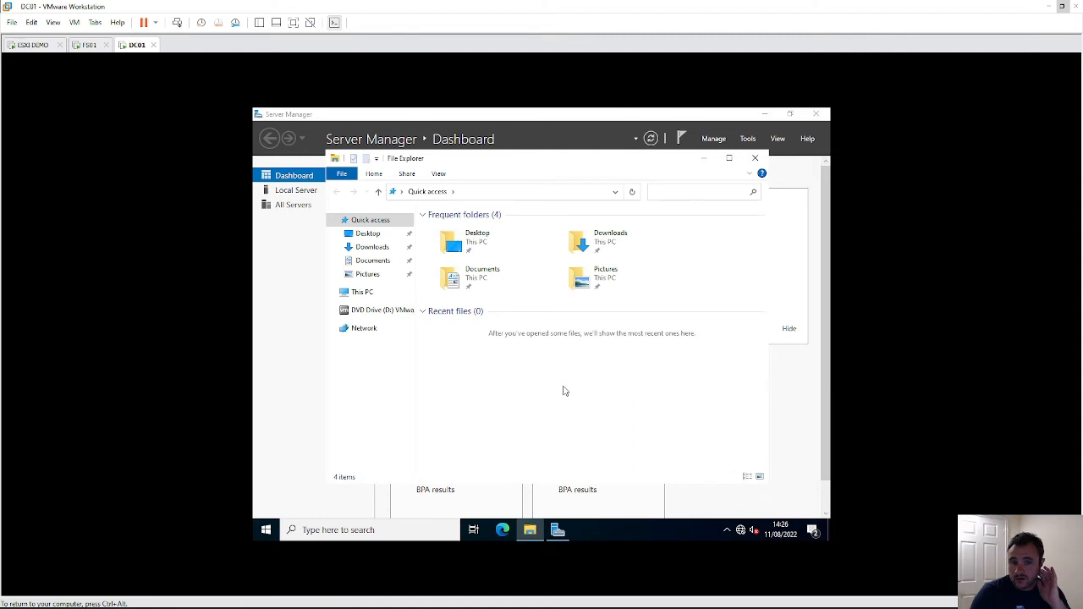
click(382, 311)
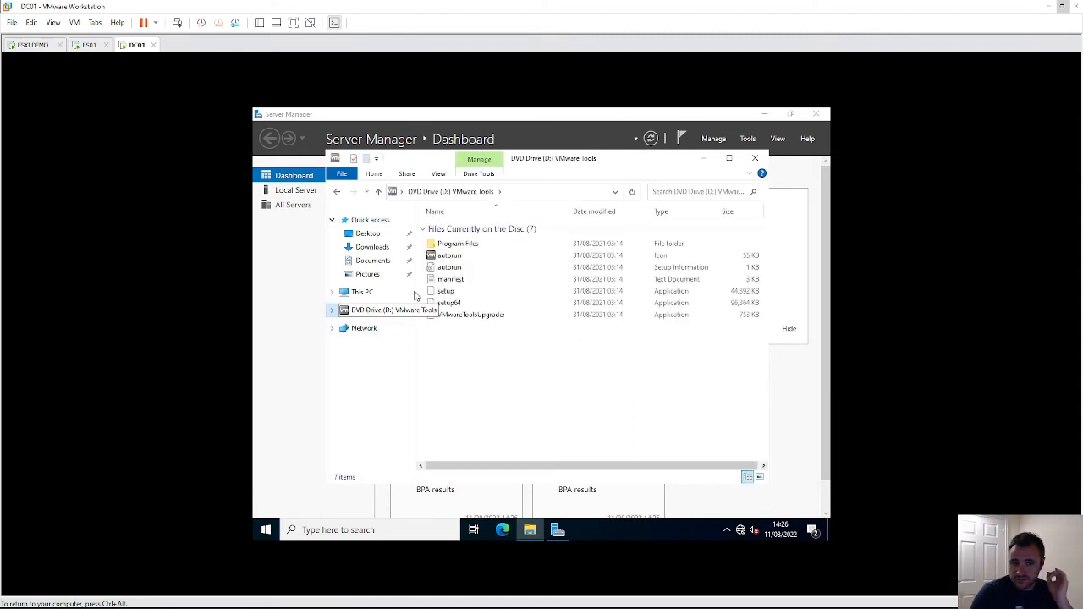
click(463, 318)
double_click(463, 318)
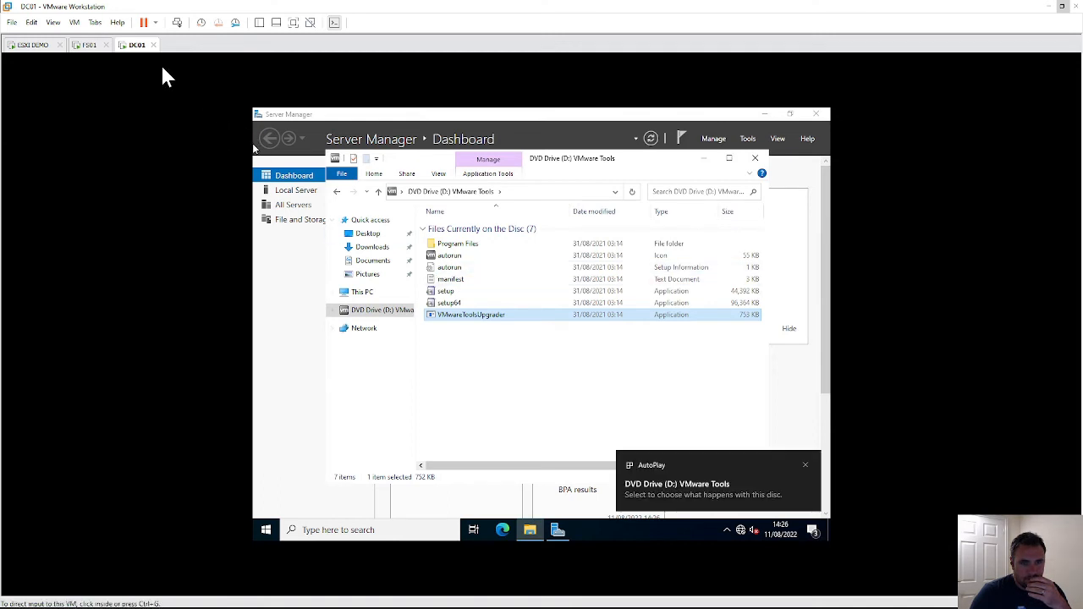
- On FS01, close the Admin Center message and Server Manager, and mount the VMware Tools disc
click(89, 44)
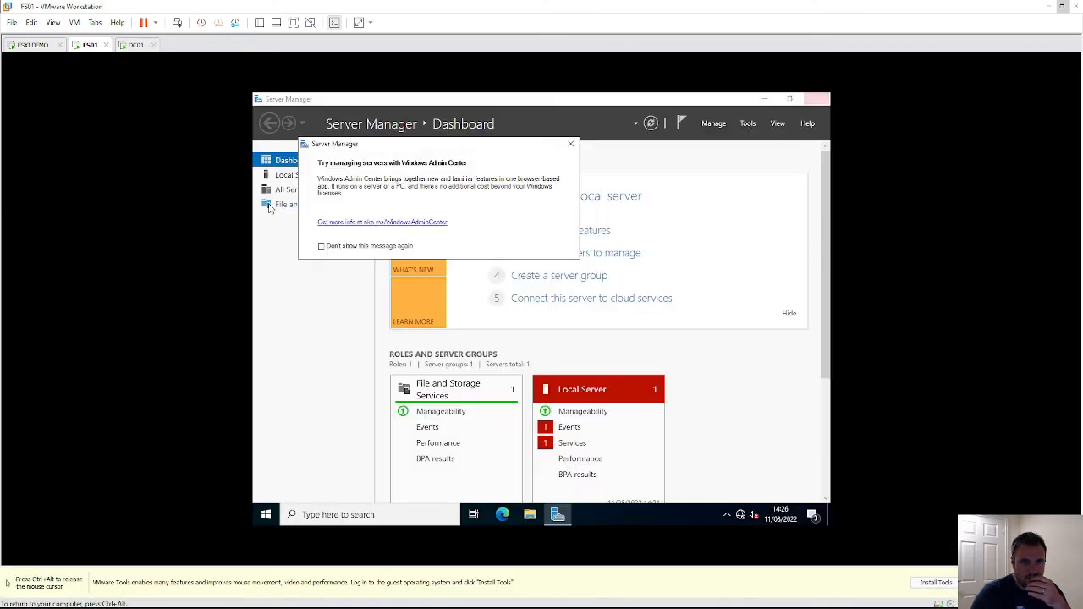
click(570, 144)
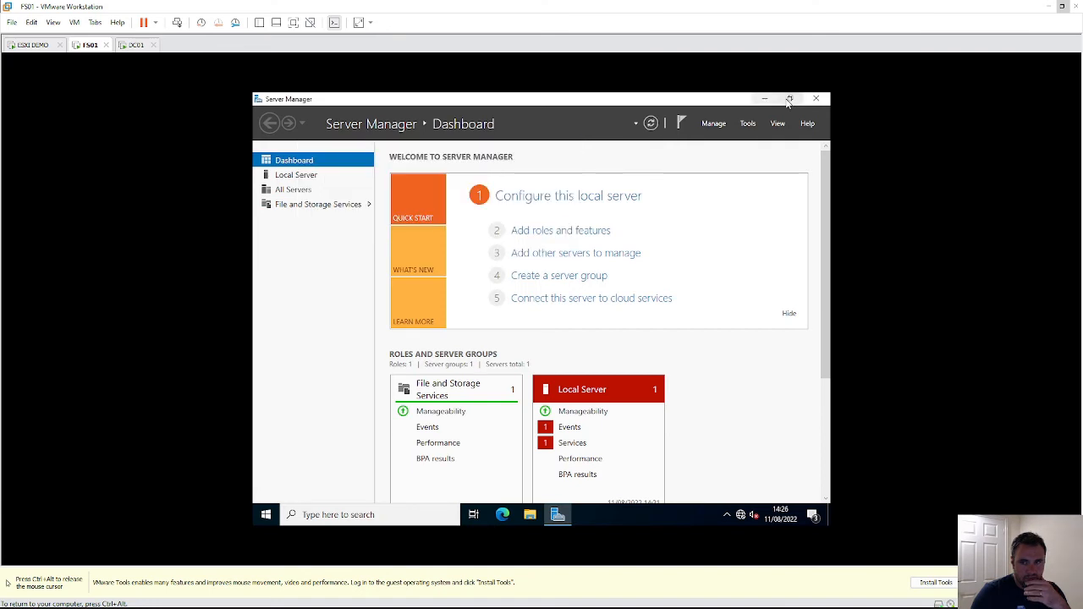
click(816, 99)
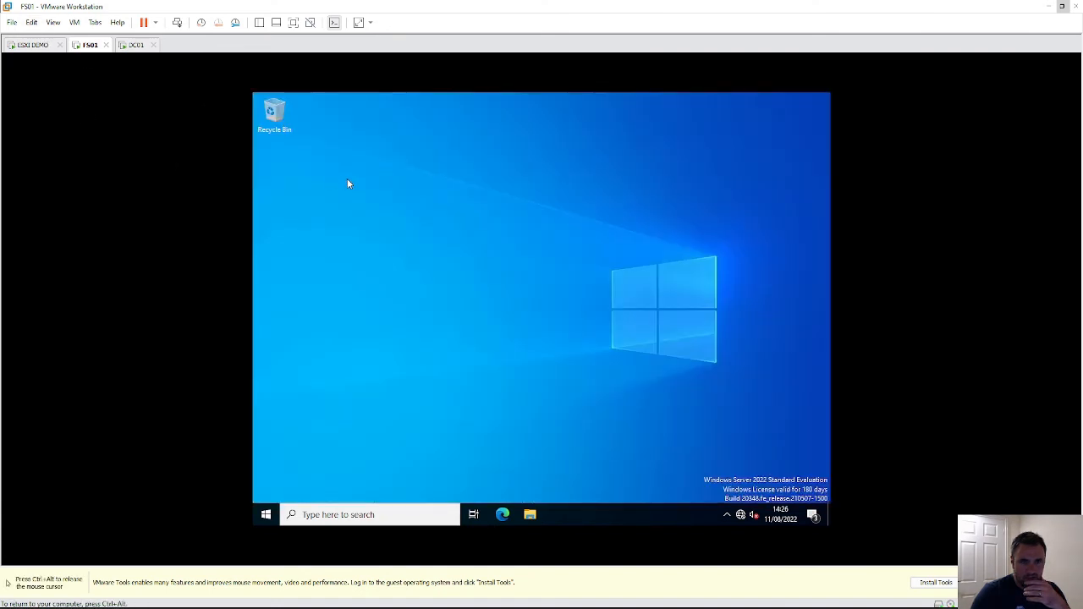
click(75, 22)
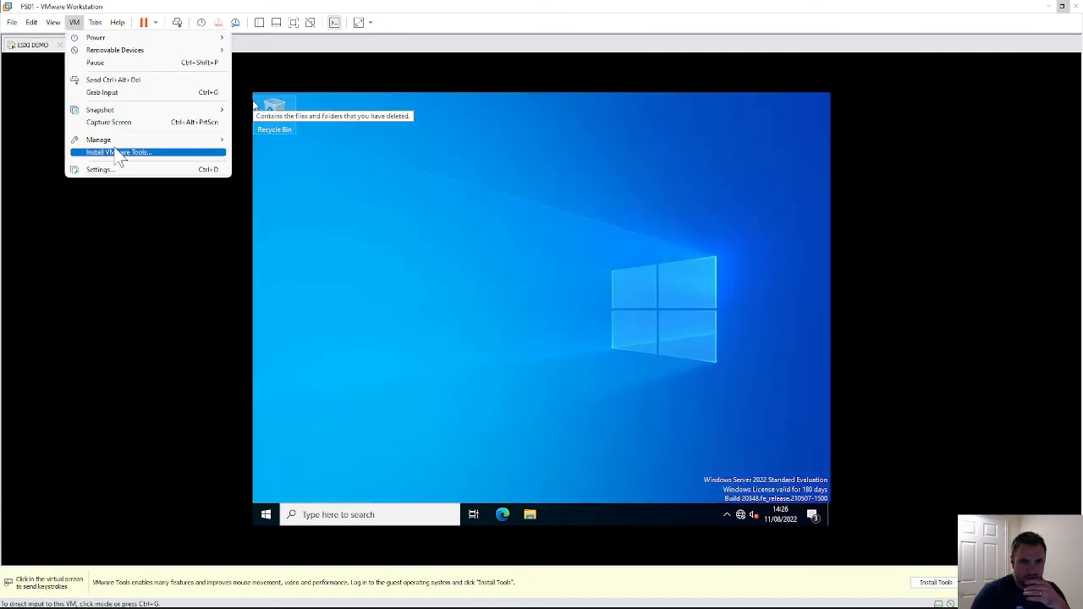
click(119, 153)
click(135, 45)
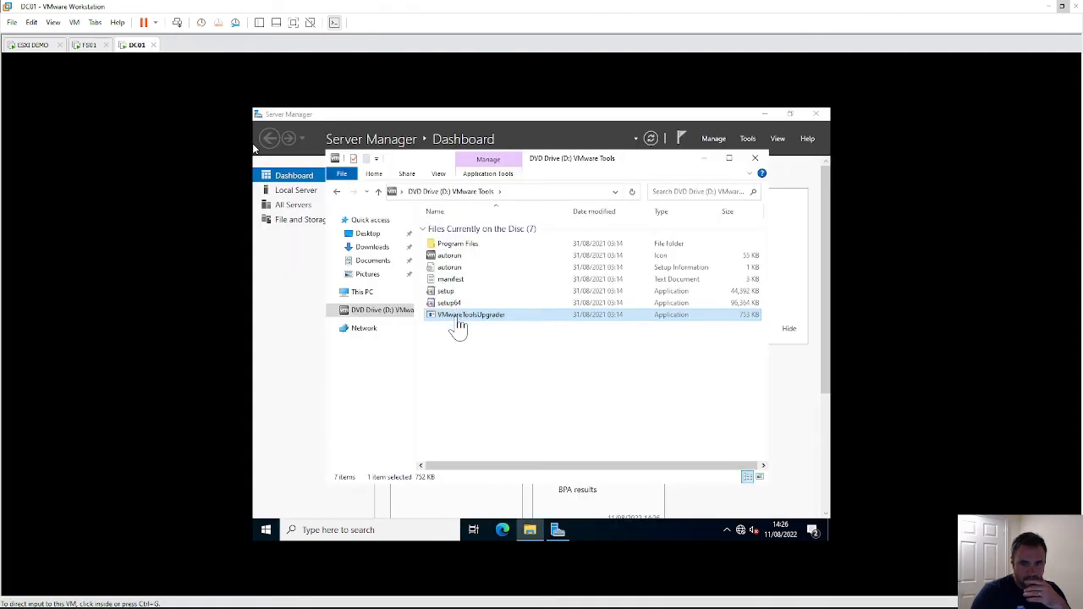
- Open FS01's VMware Tools DVD drive, then run setup64 on DC01
click(90, 47)
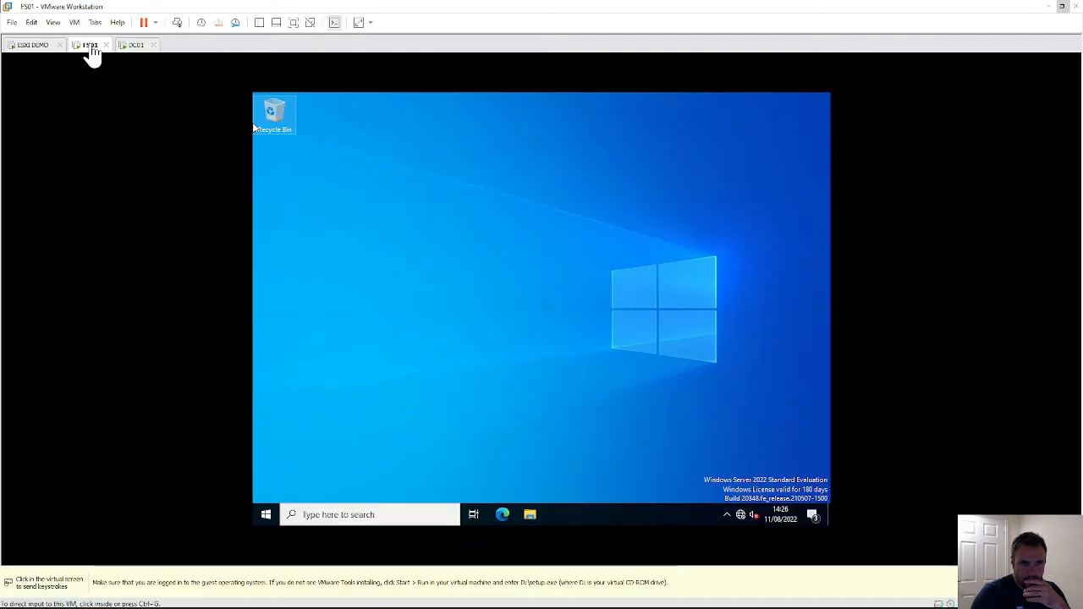
click(528, 522)
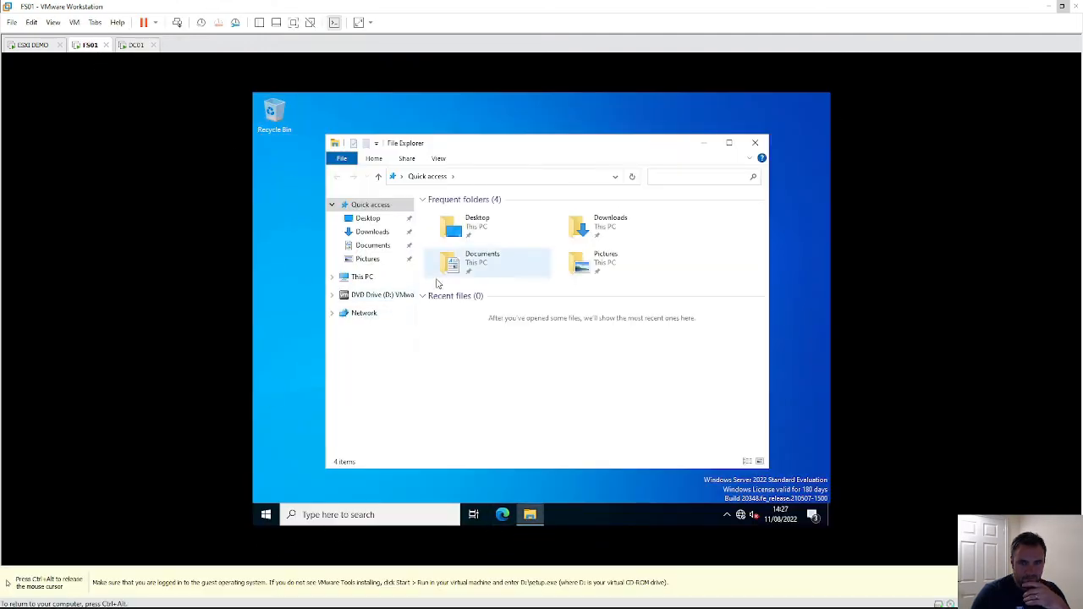
click(377, 295)
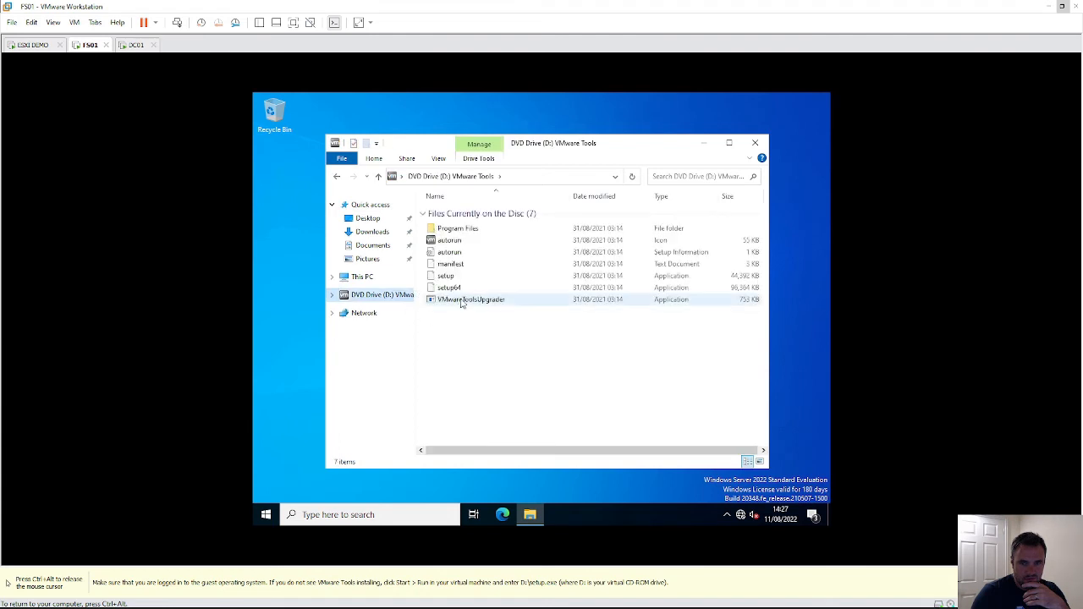
click(459, 301)
key(ctrl+alt)
click(137, 48)
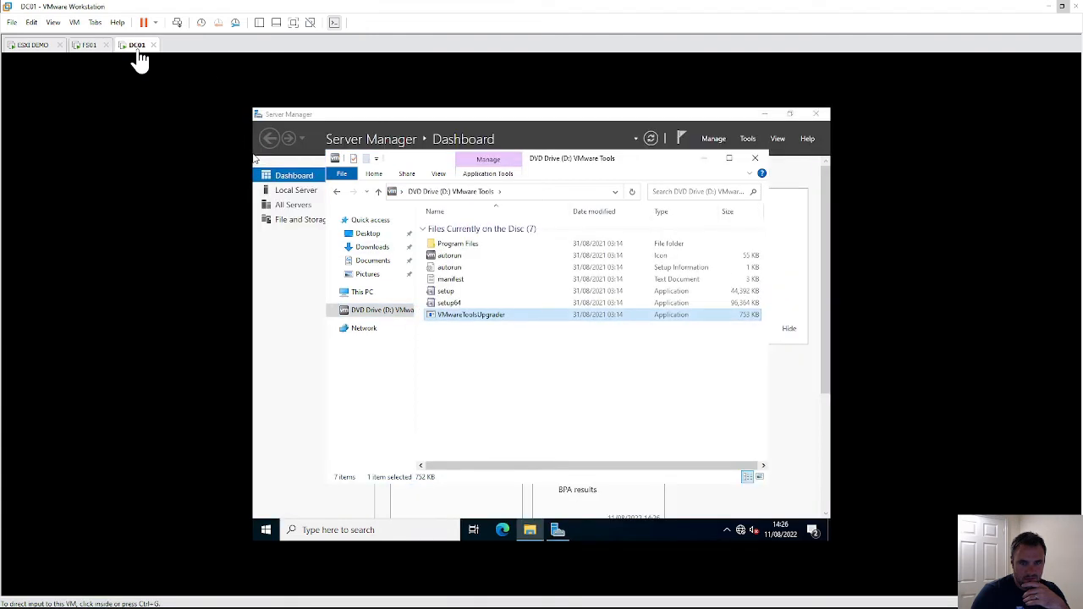
double_click(449, 303)
key(ctrl+alt)
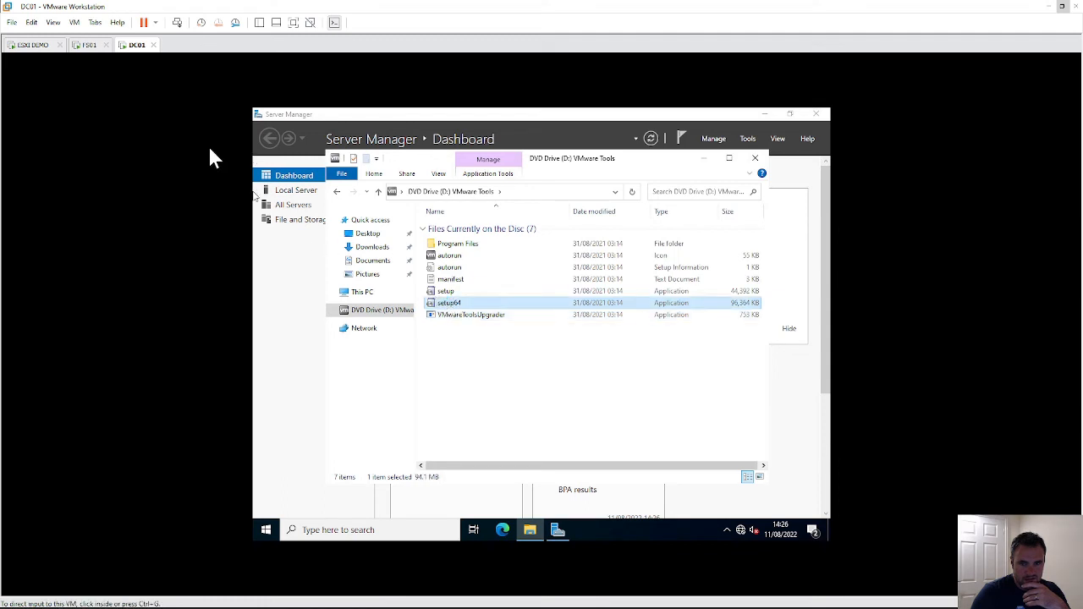
- Run setup64 from FS01's VMware Tools disc to start its installer
click(89, 47)
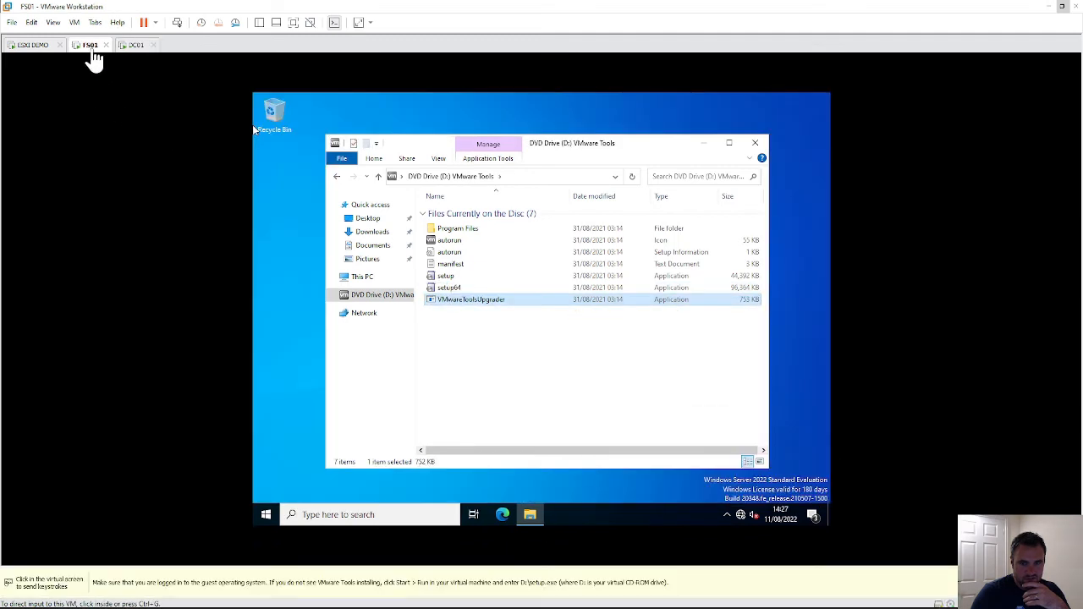
click(450, 290)
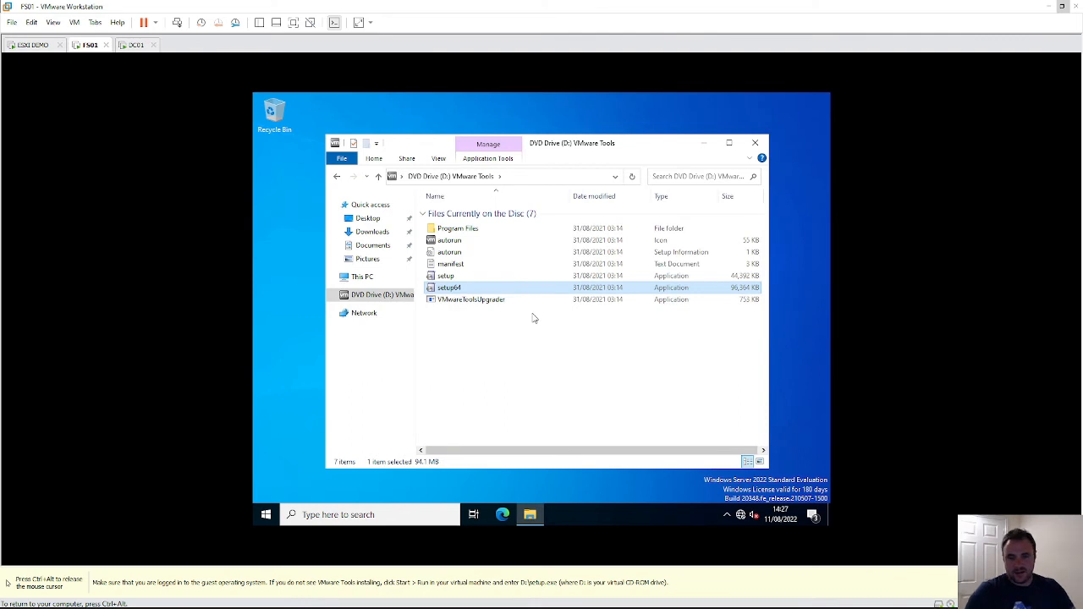
double_click(440, 290)
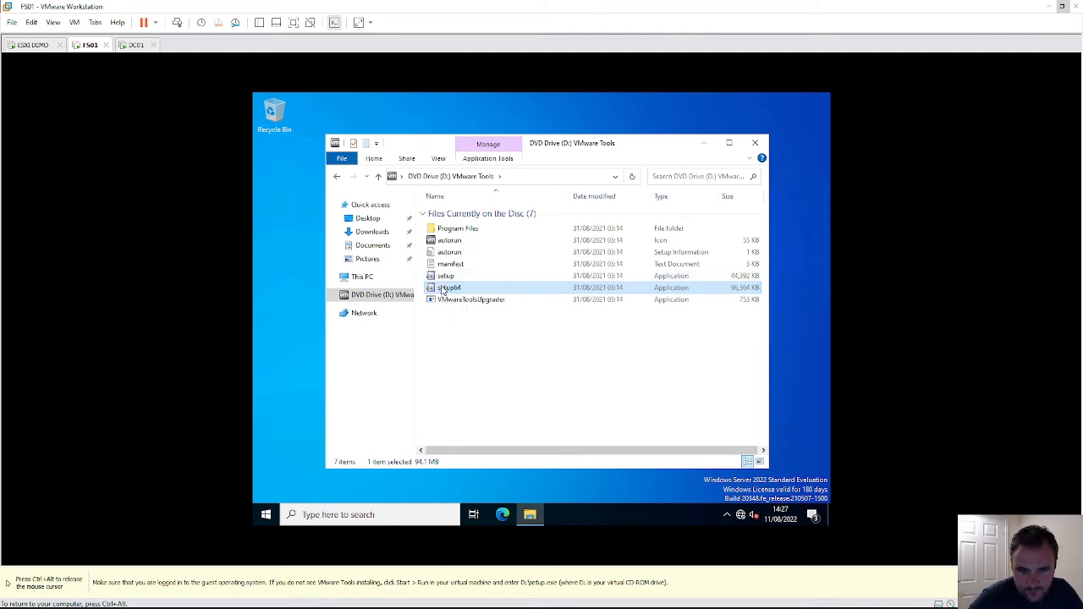
click(137, 44)
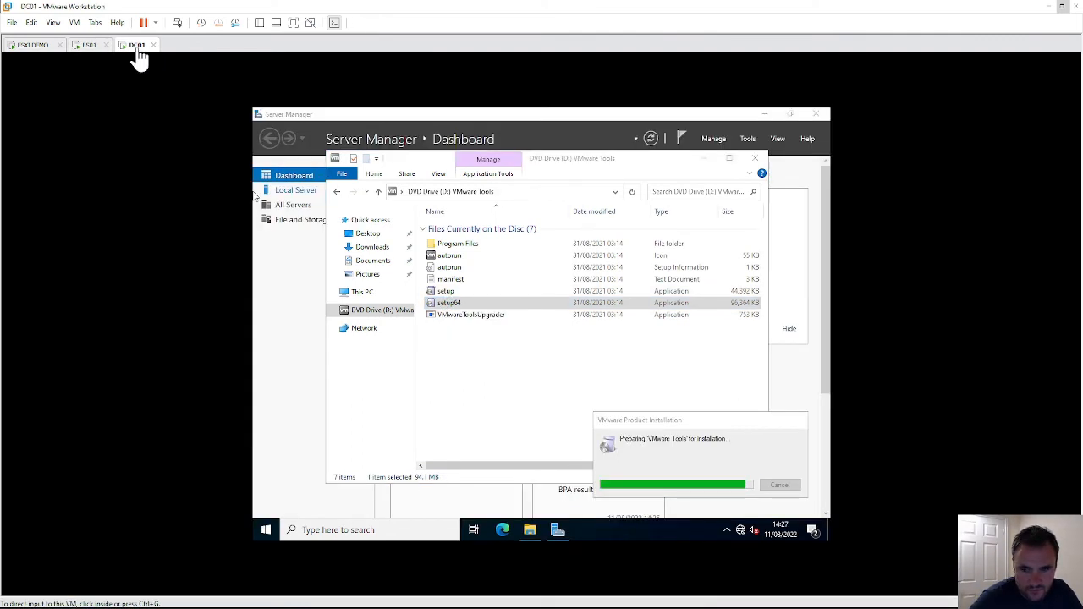
click(95, 47)
click(131, 47)
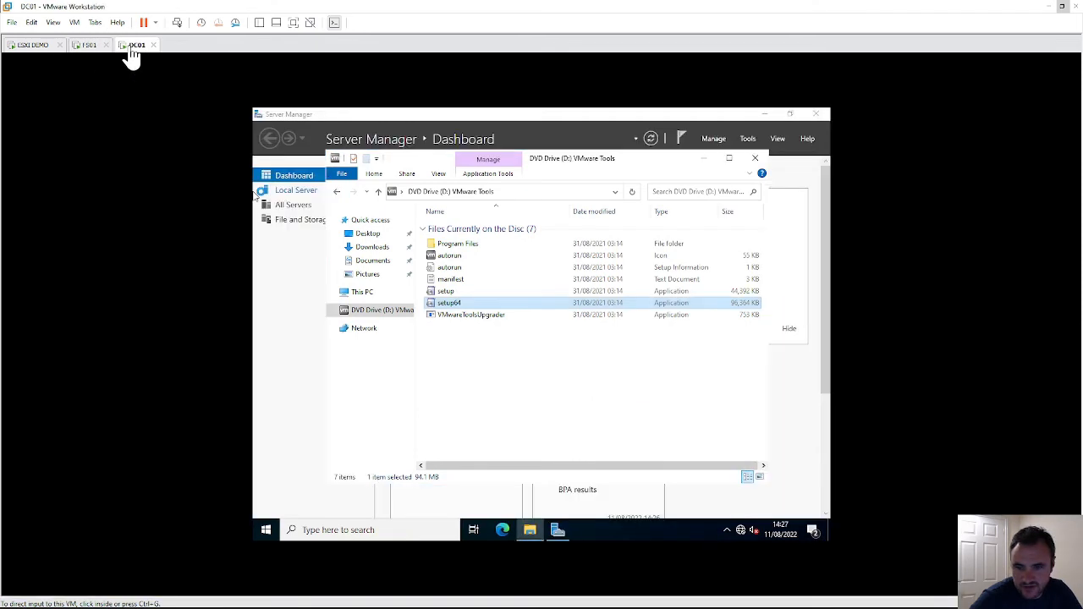
click(95, 47)
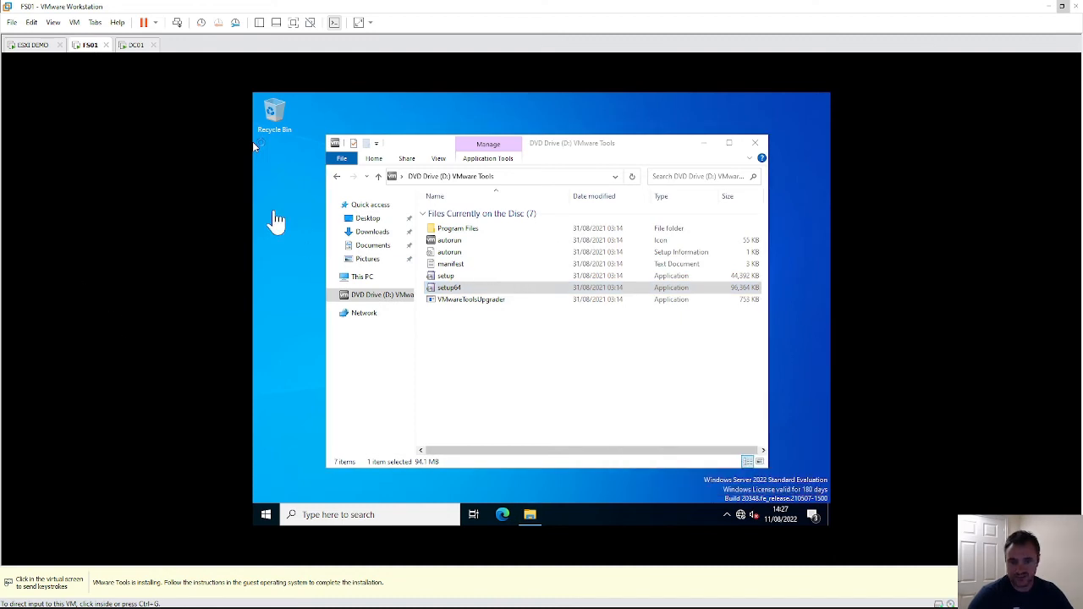
- Drag the DC01 tab left of FS01, then return to the FS01 tab
click(137, 46)
drag(138, 49, 87, 46)
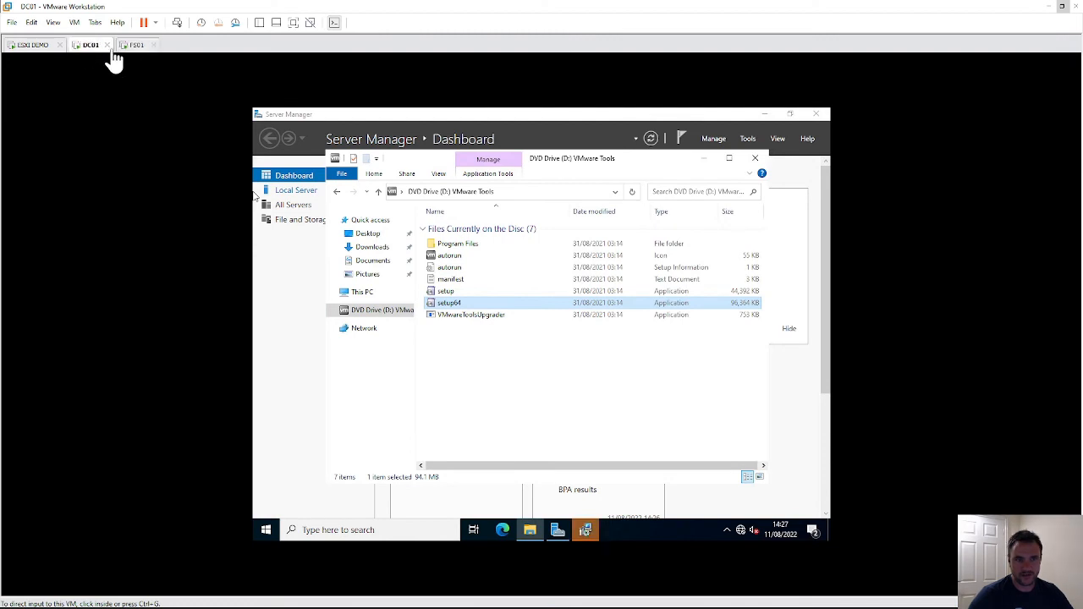
click(133, 50)
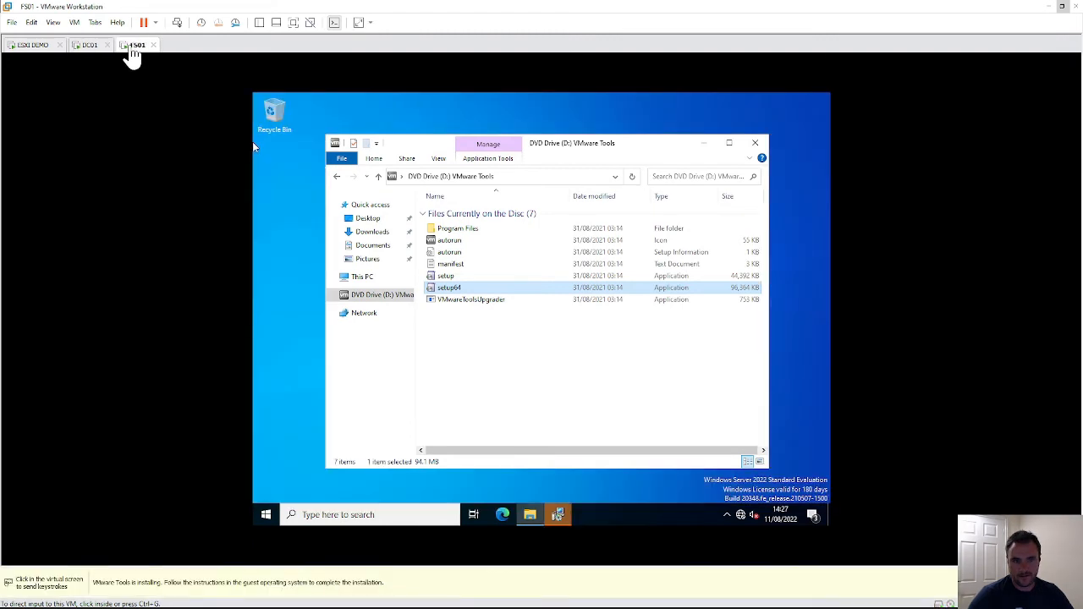
- Install VMware Tools on FS01 with the Typical setup type
mouse_move(558, 516)
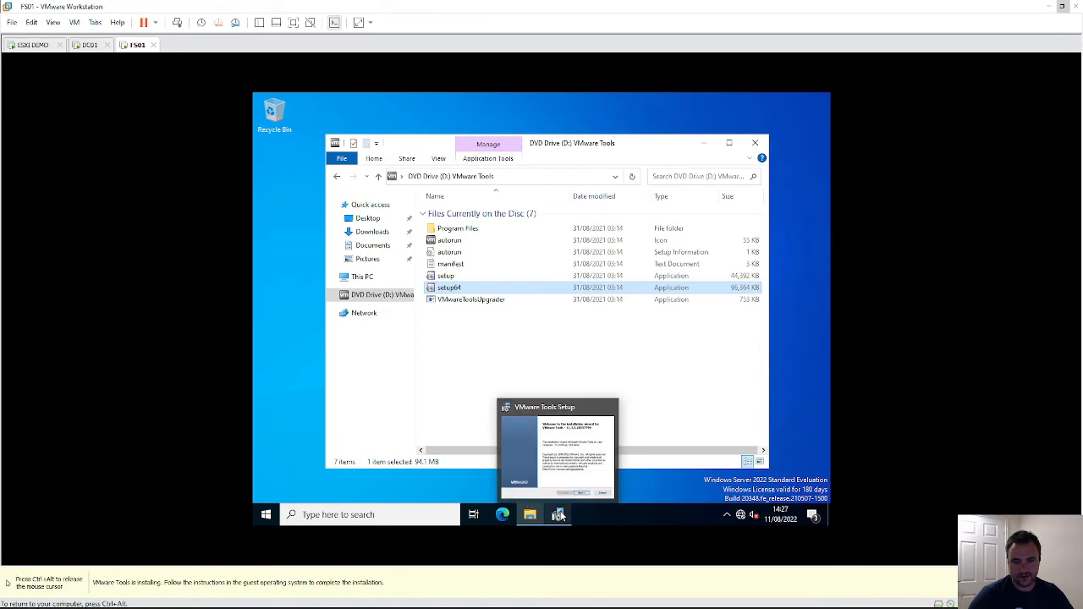
click(580, 461)
click(596, 393)
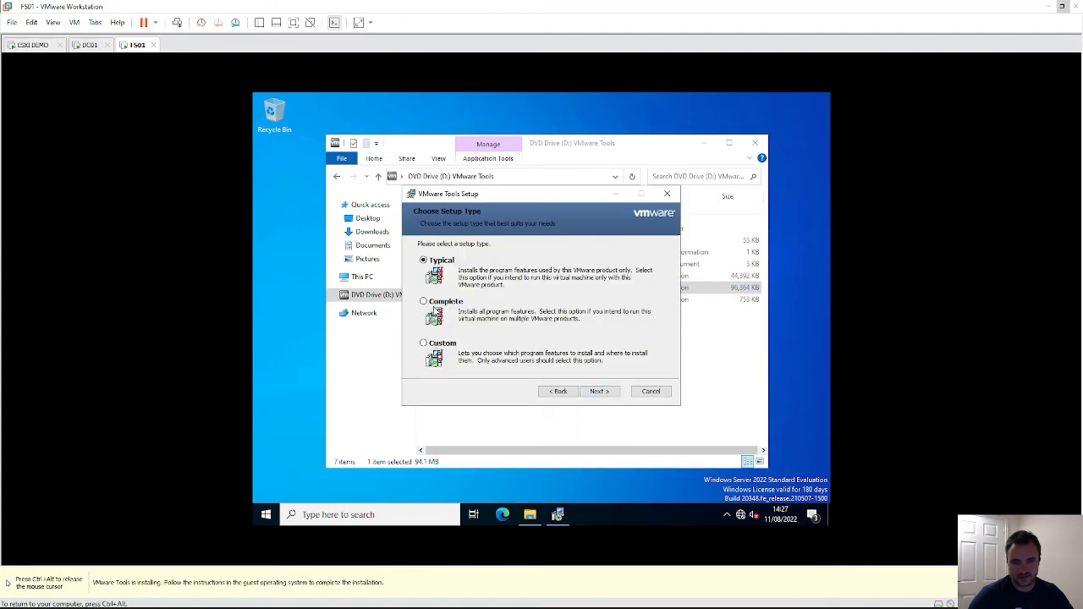
click(598, 391)
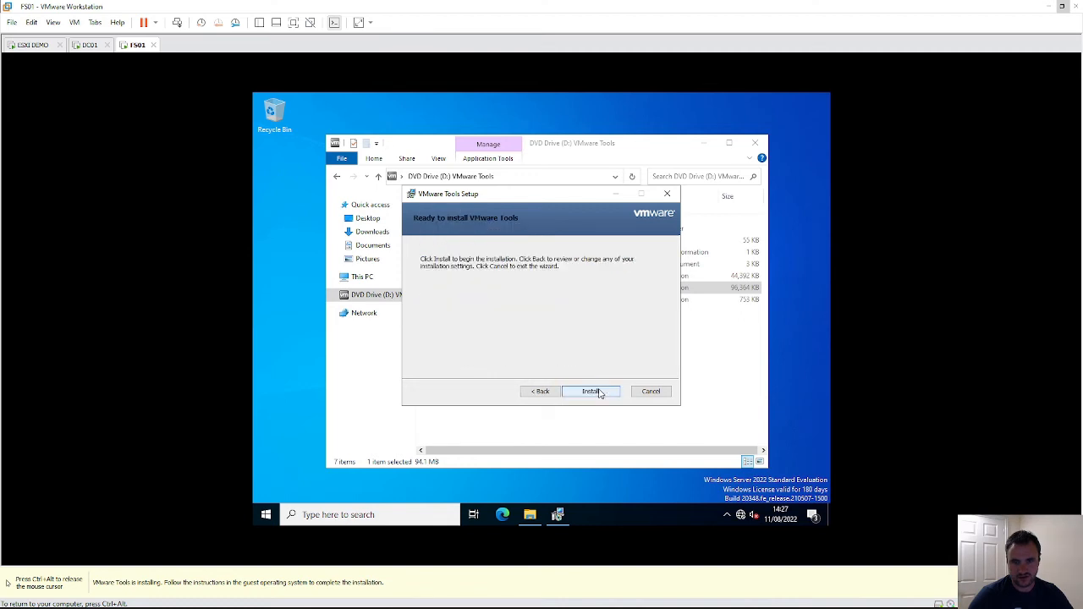
click(597, 392)
- Install VMware Tools on DC01 with the Complete setup type
click(95, 48)
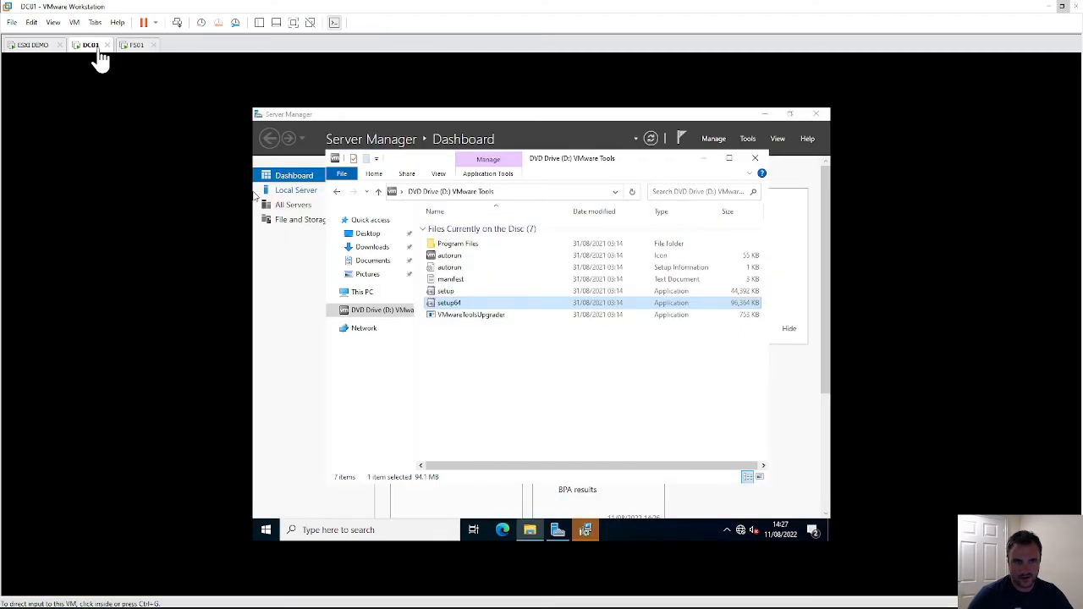
click(585, 530)
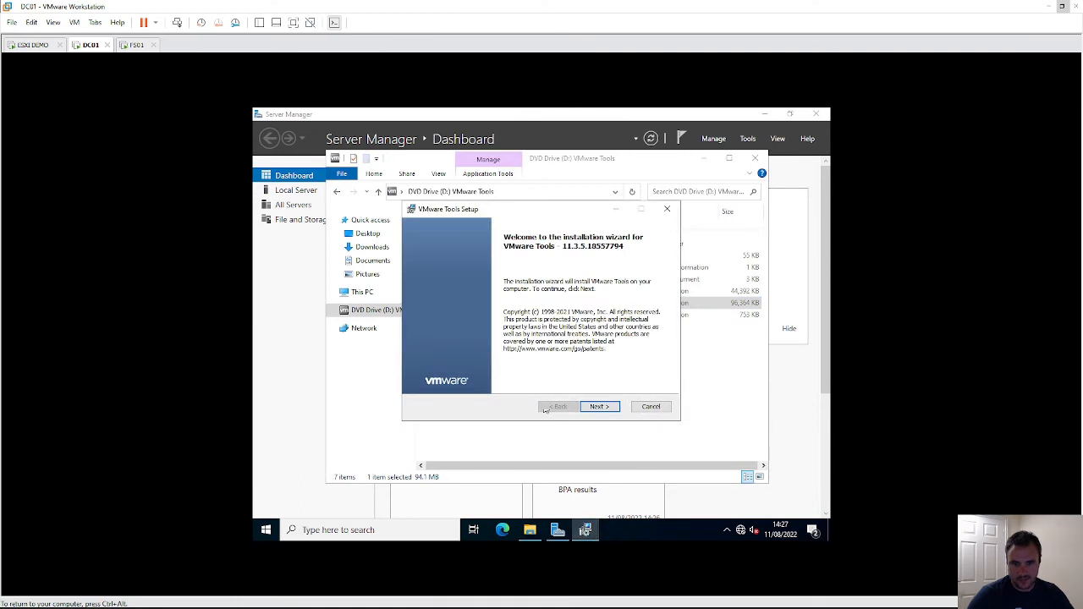
click(599, 406)
click(599, 406)
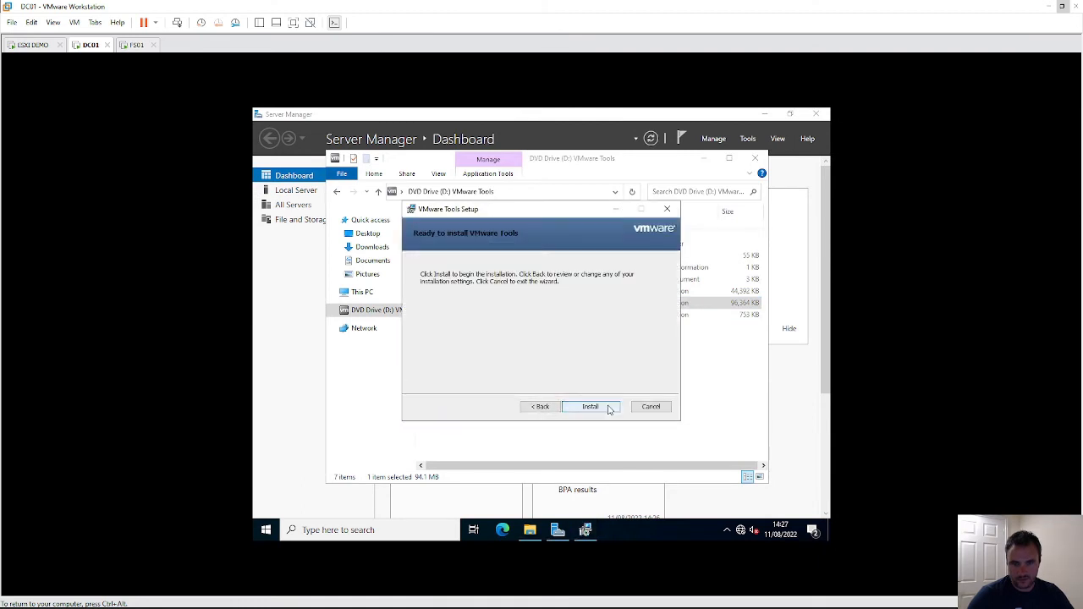
click(558, 407)
click(431, 316)
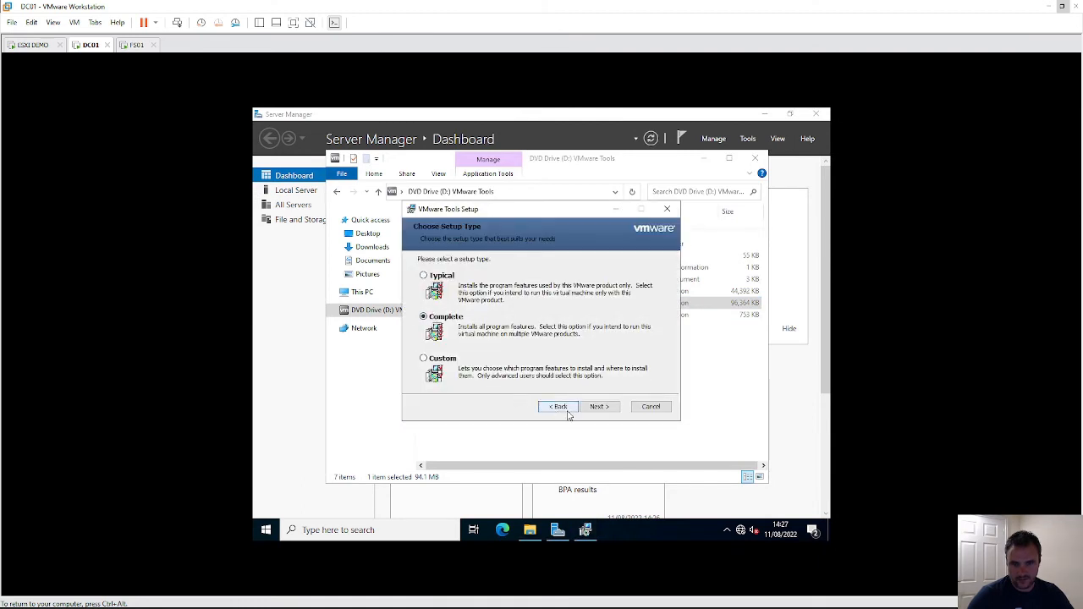
click(598, 407)
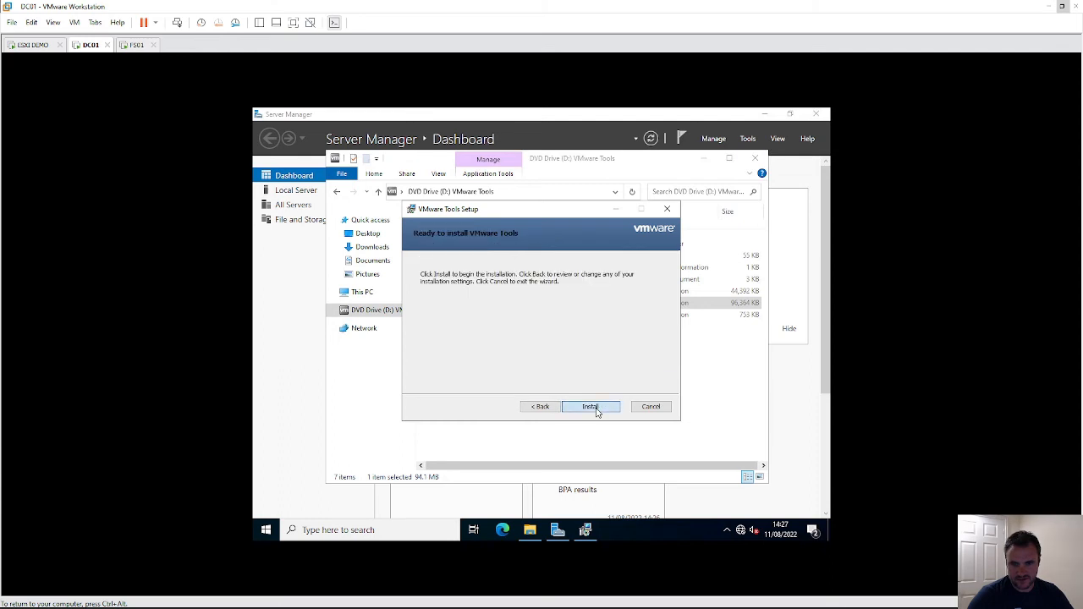
click(590, 407)
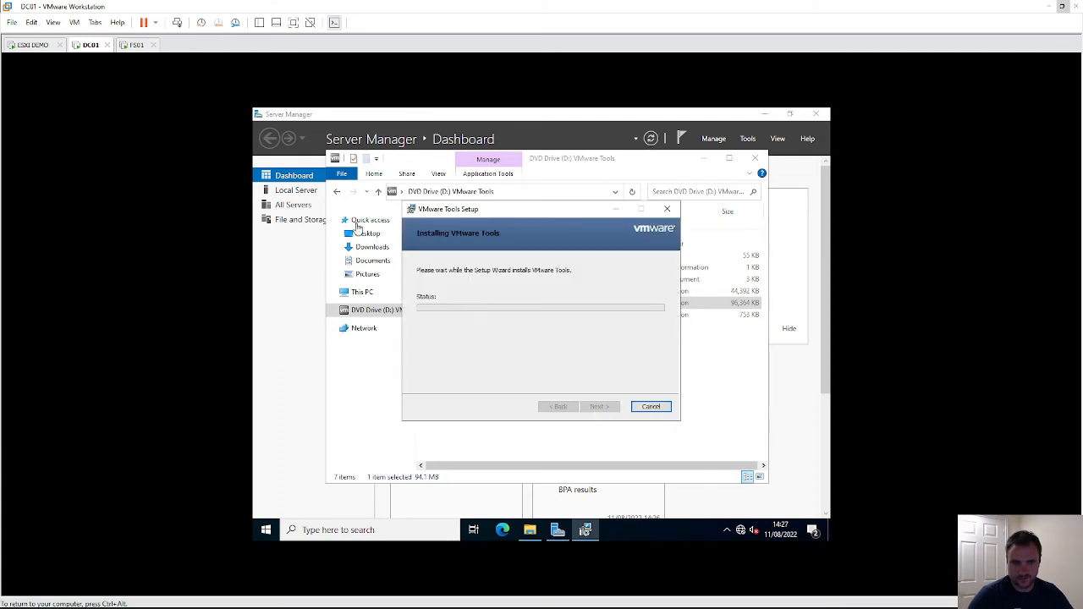
- Switch between the FS01 and DC01 tabs to monitor both installations
click(134, 44)
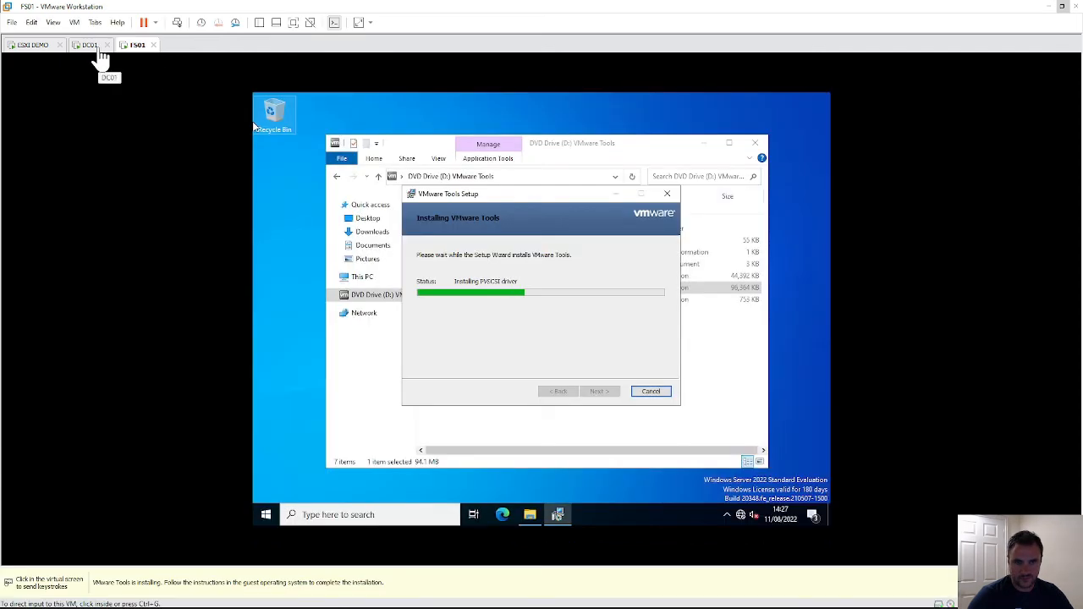
click(89, 45)
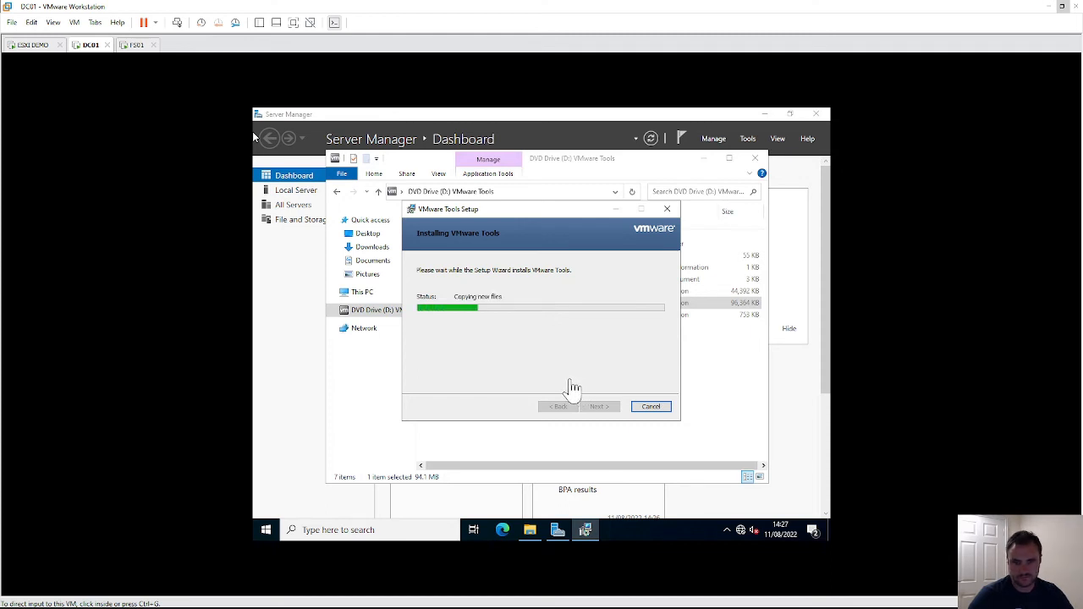
click(133, 47)
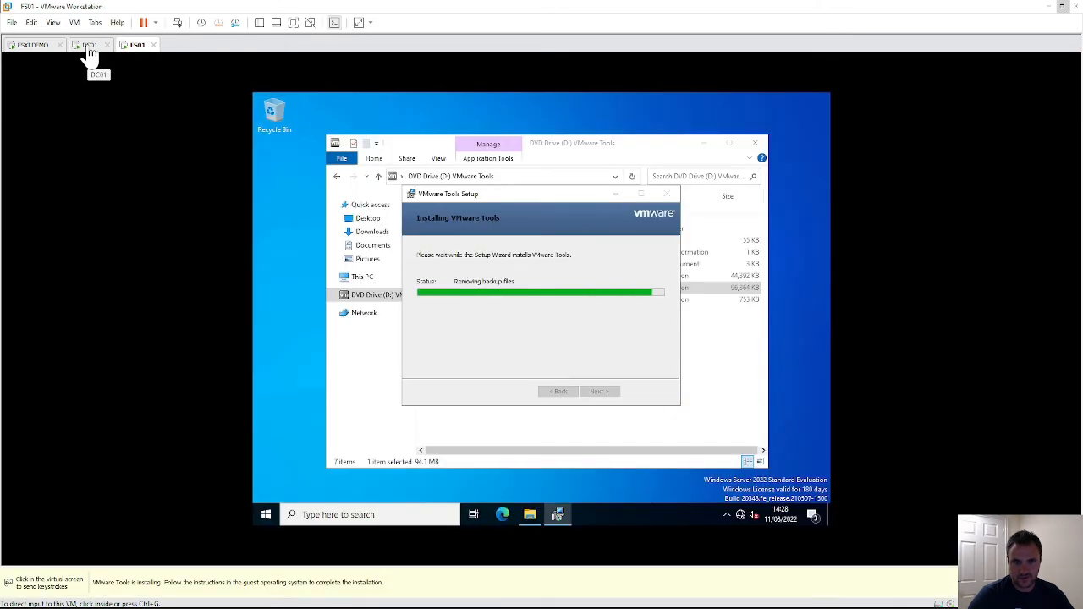
click(91, 47)
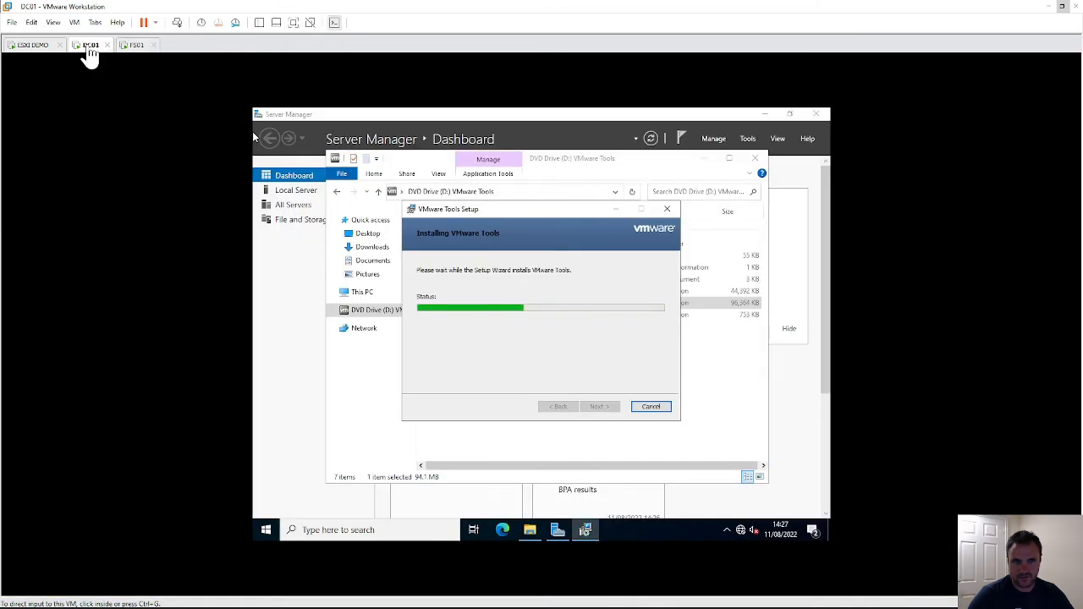
click(130, 47)
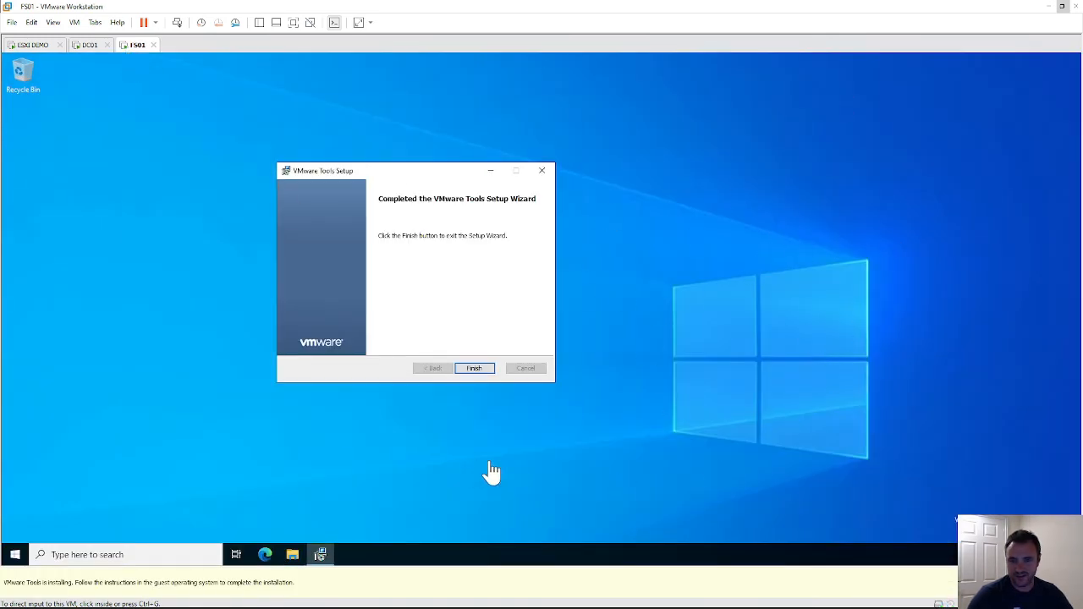
- Finish FS01's VMware Tools wizard, accept the restart, and check DC01's installer progress
click(470, 370)
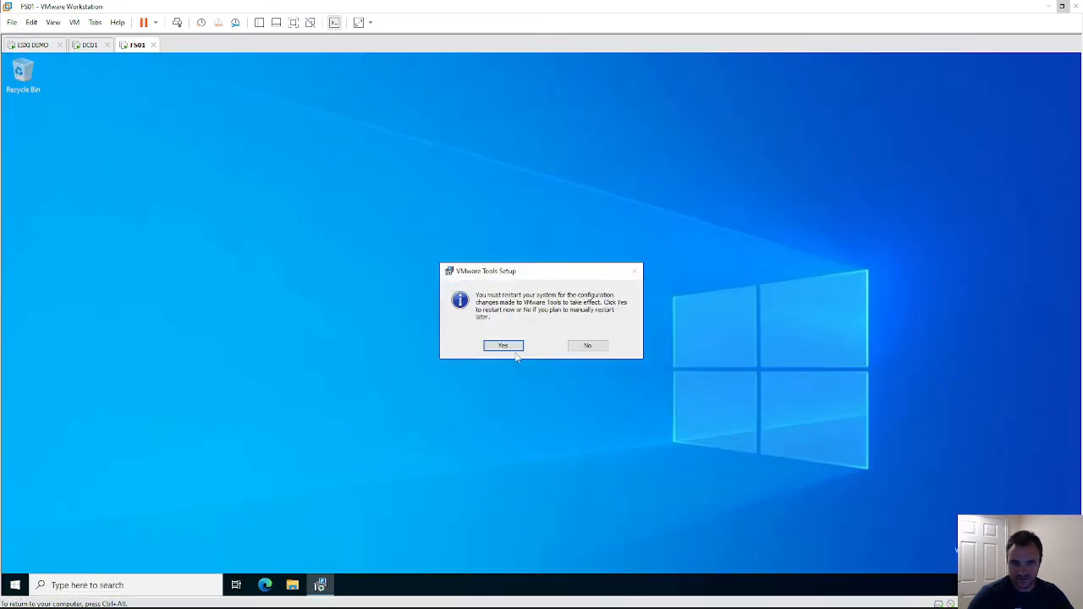
click(515, 349)
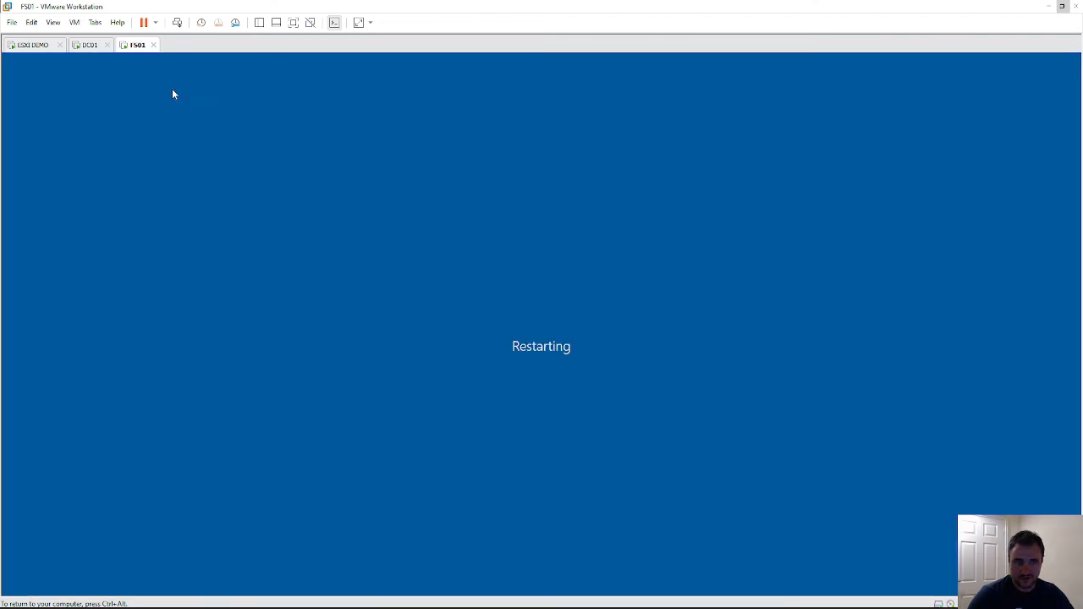
click(92, 45)
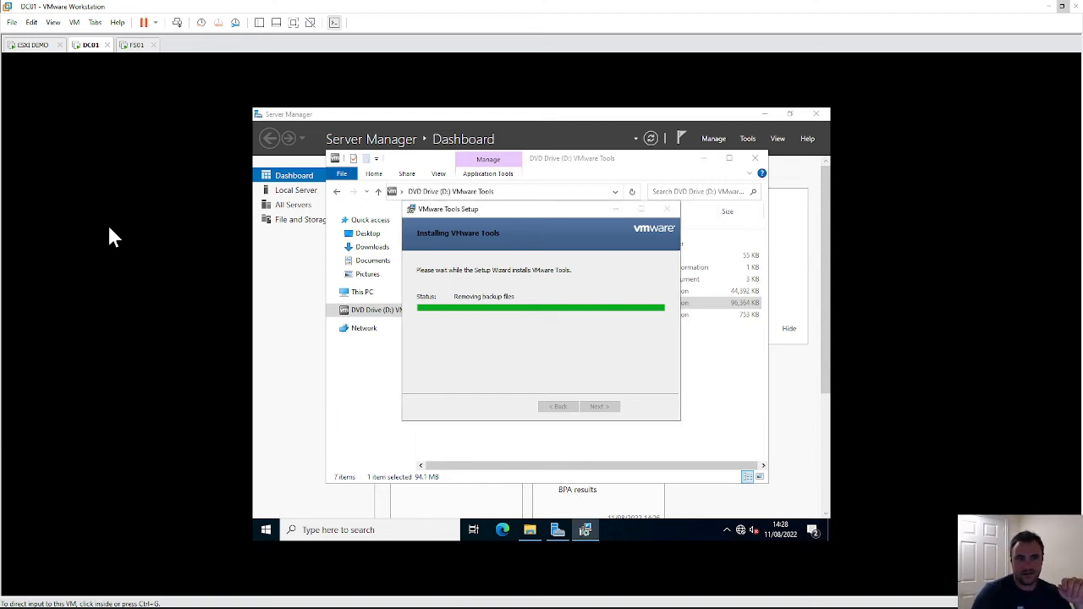
- Sign FS01 in as Administrator, re-entering the password after the first attempt is rejected
click(135, 45)
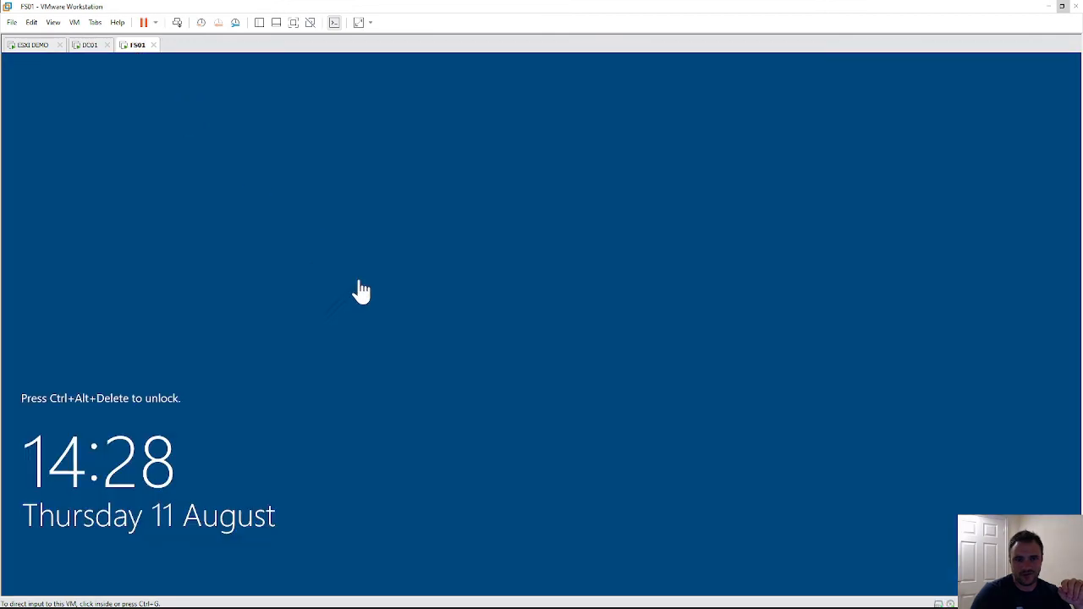
click(188, 237)
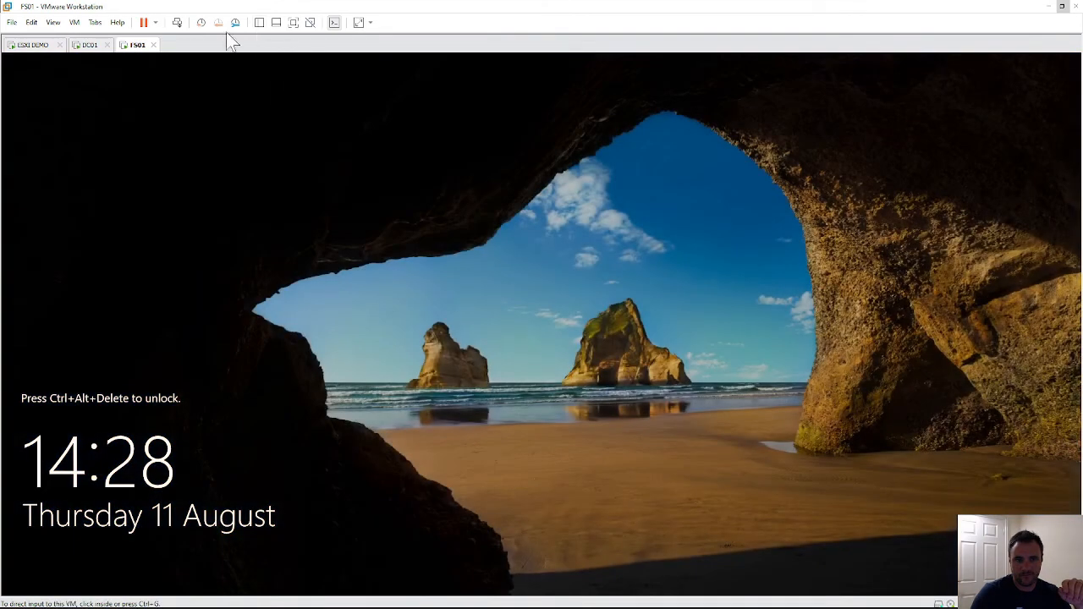
click(177, 22)
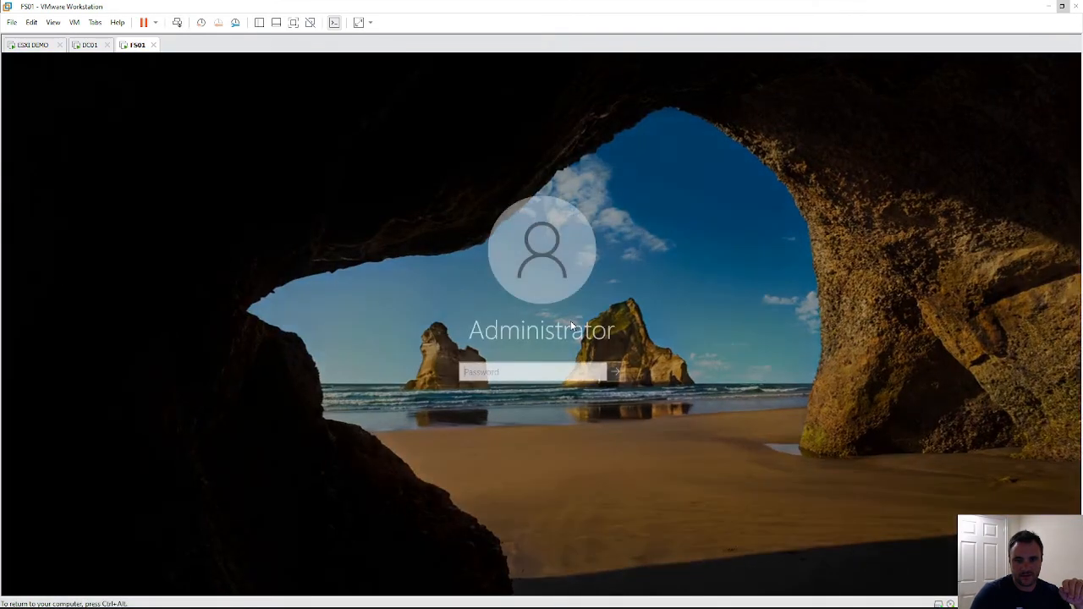
text(P)
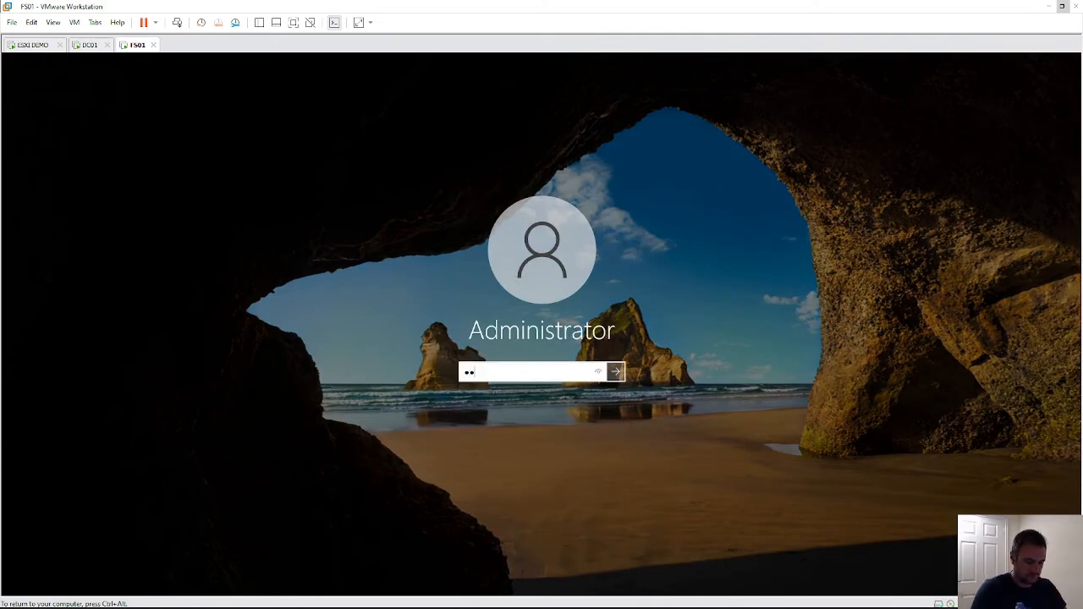
text(••••••••)
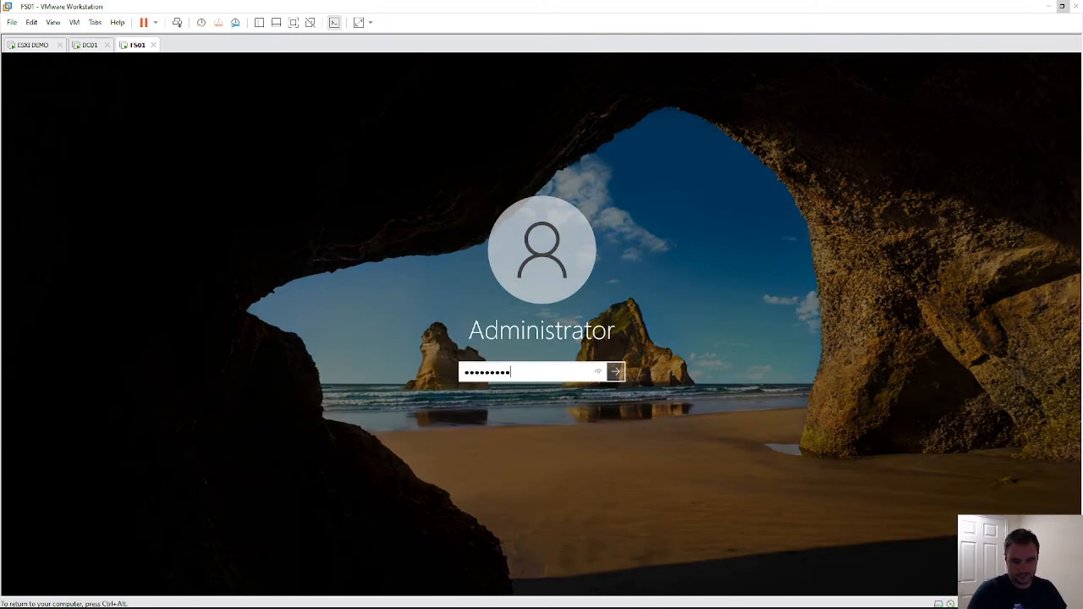
key(Return)
click(550, 388)
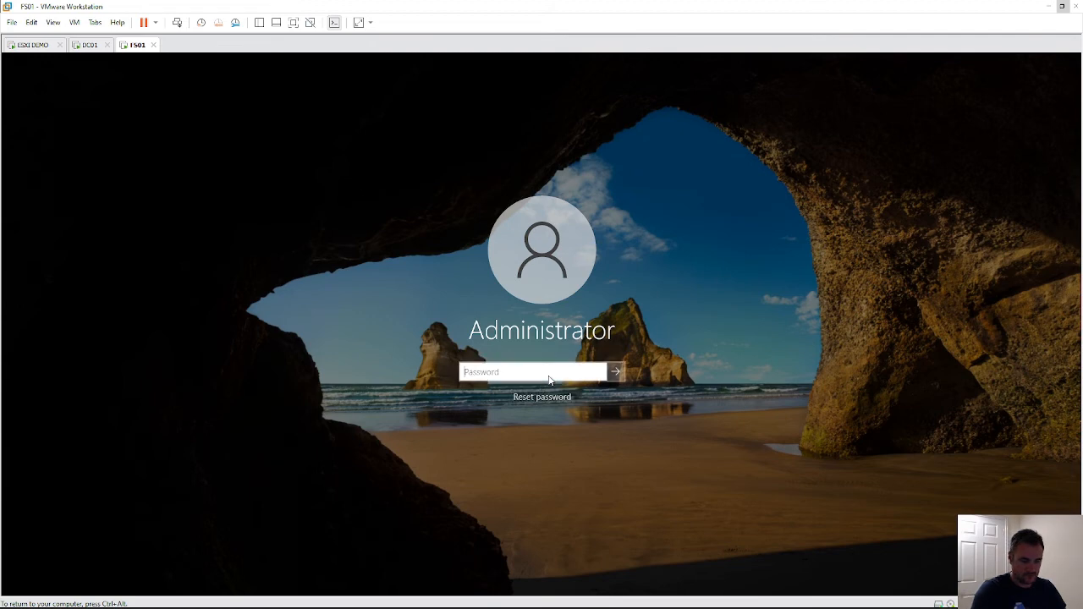
text(•)
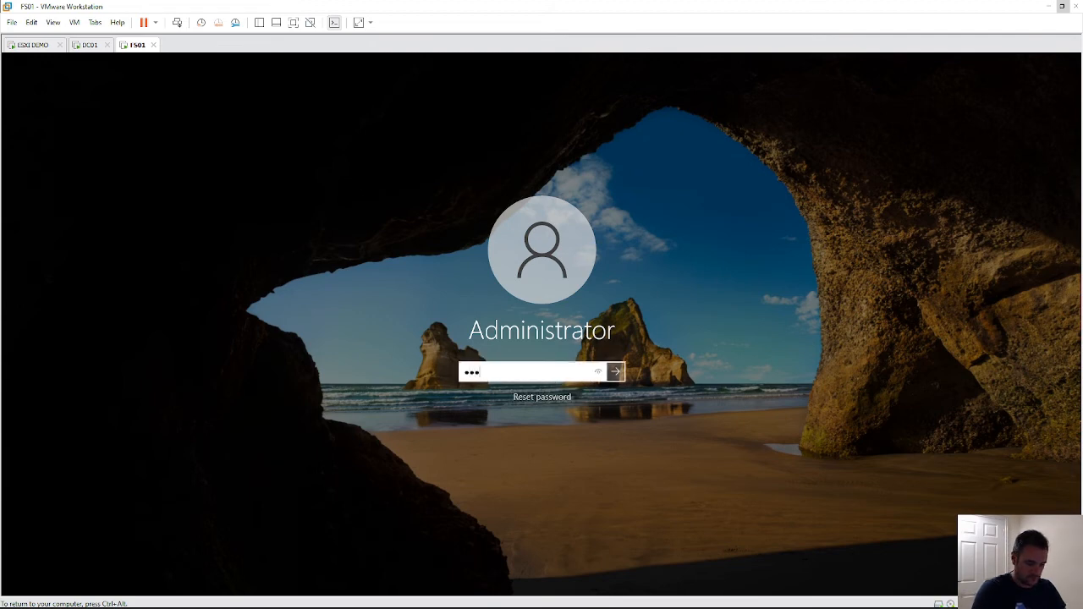
key(Return)
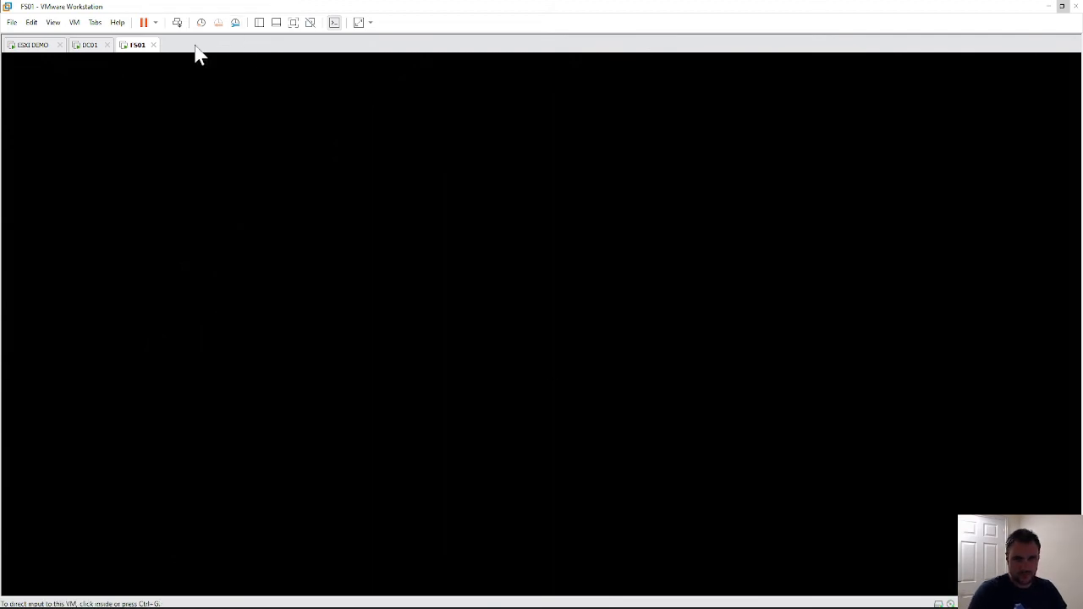
click(87, 47)
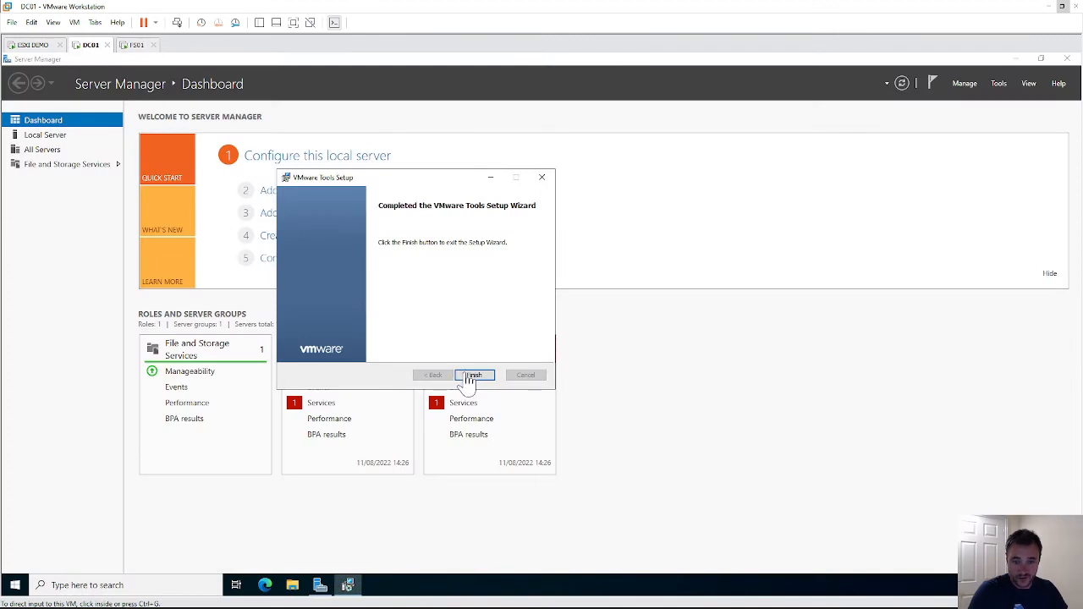
- Finish DC01's VMware Tools setup with a restart, then close FS01's Admin Center notice and Server Manager
click(472, 376)
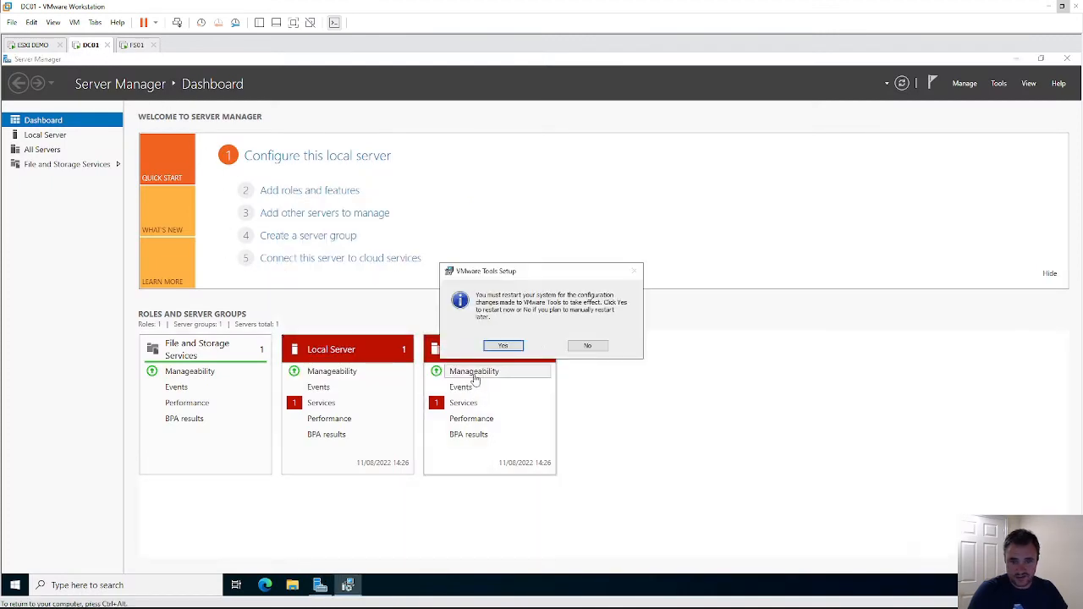
click(518, 345)
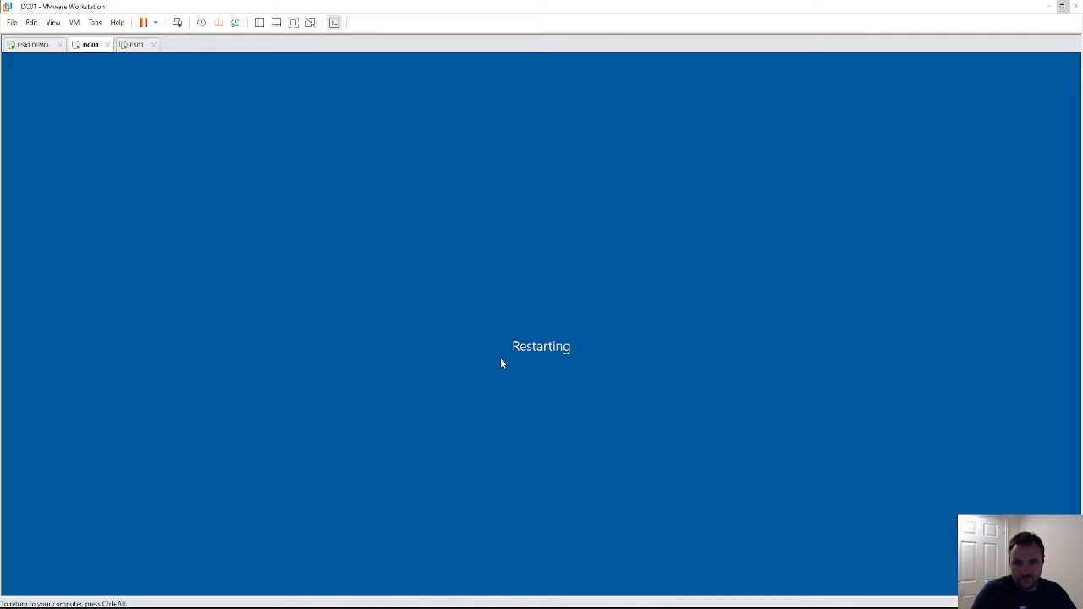
click(135, 46)
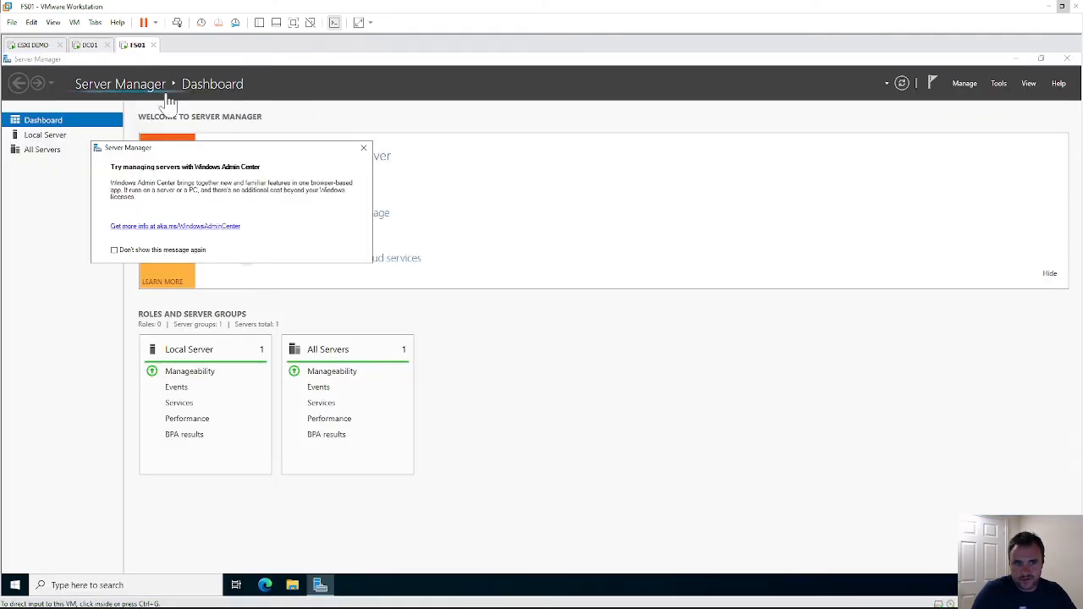
click(363, 148)
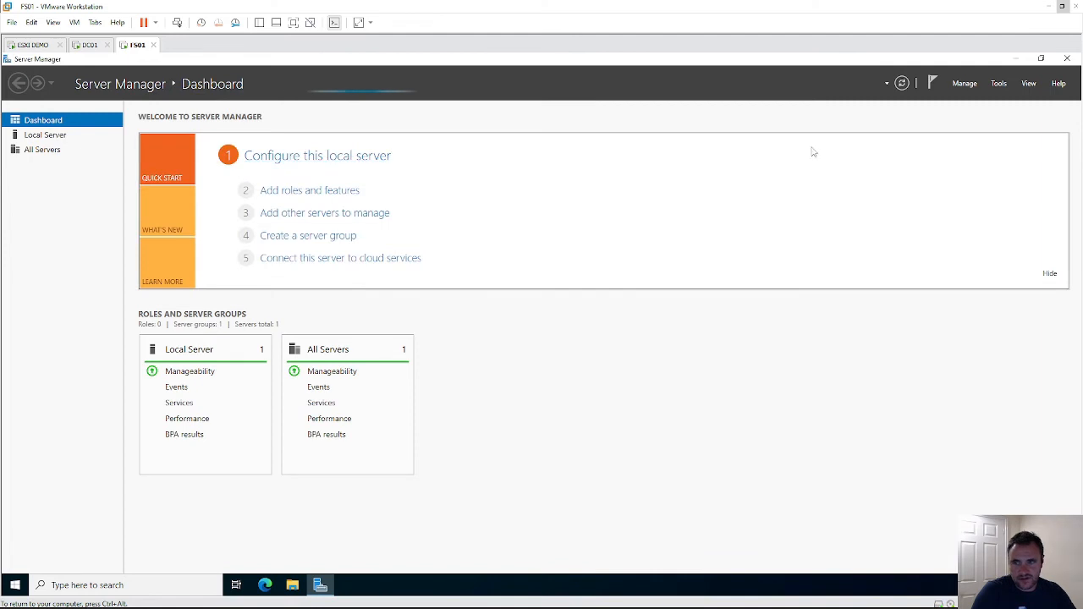
click(1068, 59)
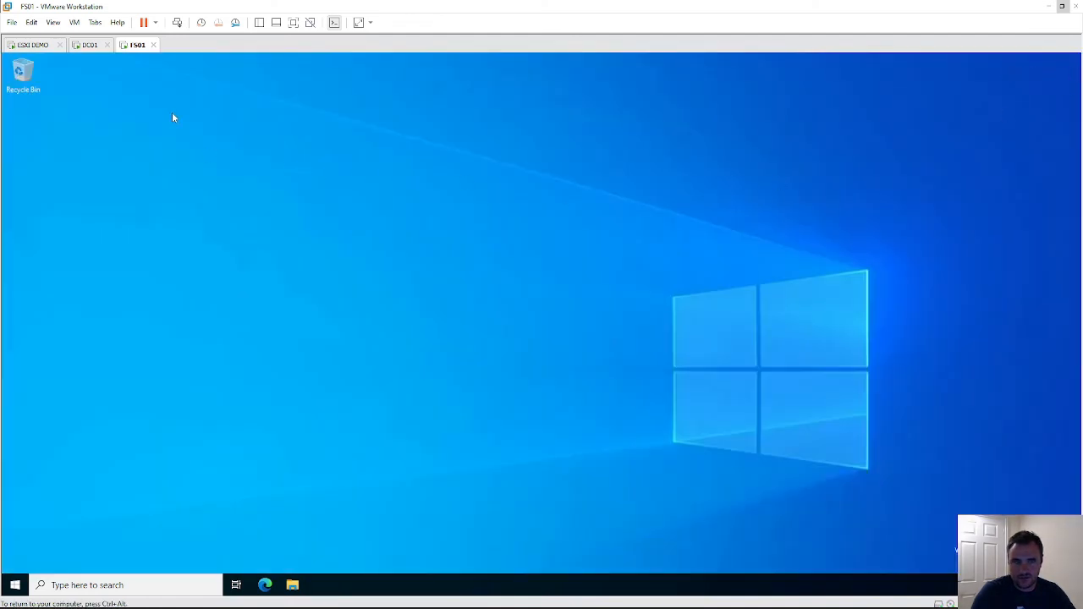
- Shut down FS01 from the Start menu power options and return to DC01
click(14, 585)
click(15, 560)
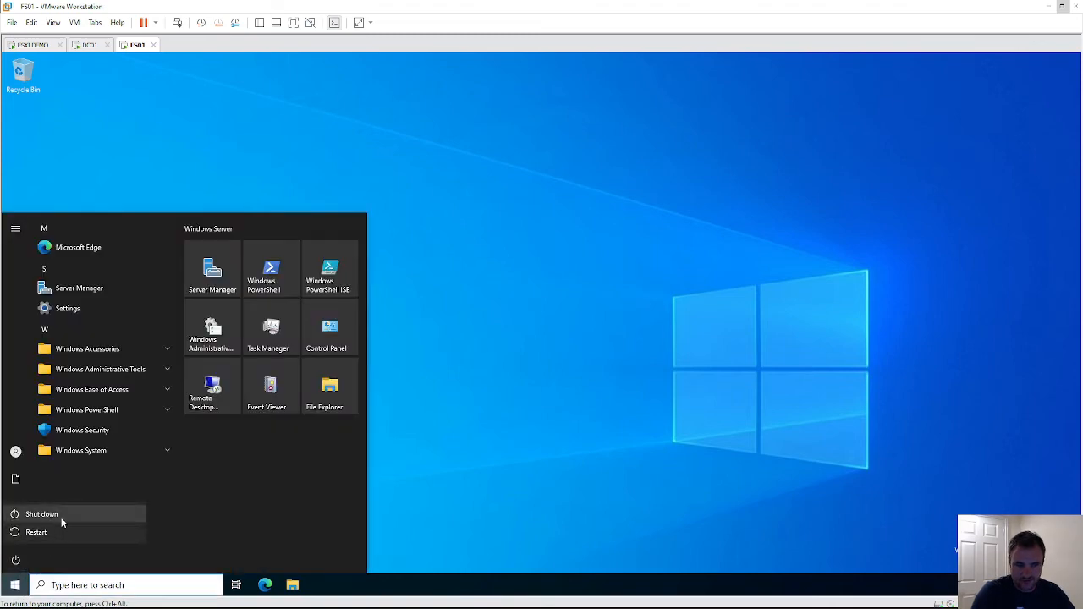
click(62, 516)
click(167, 528)
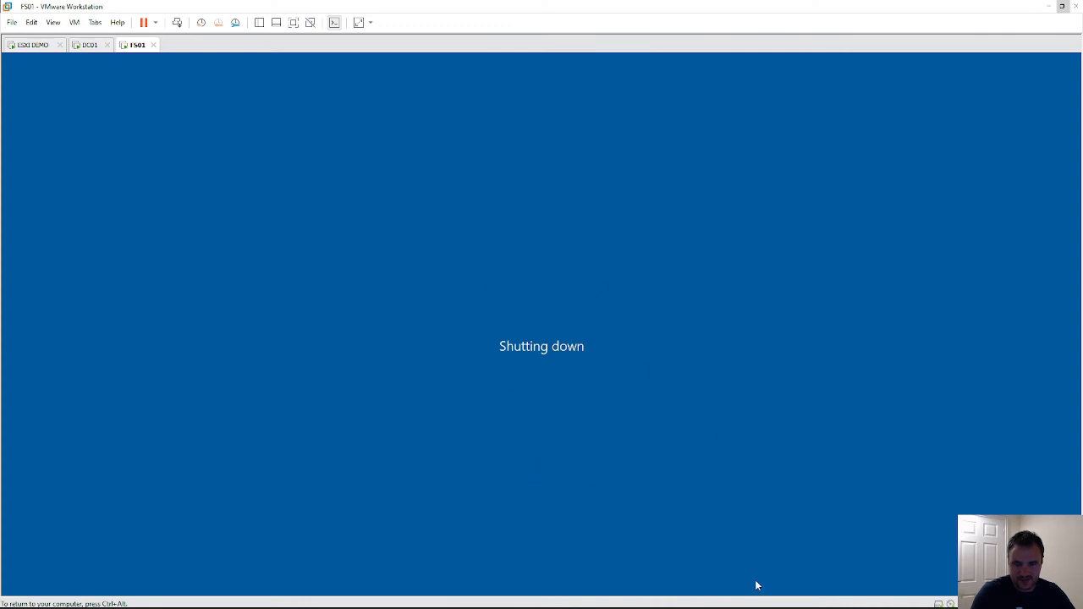
click(88, 47)
click(447, 244)
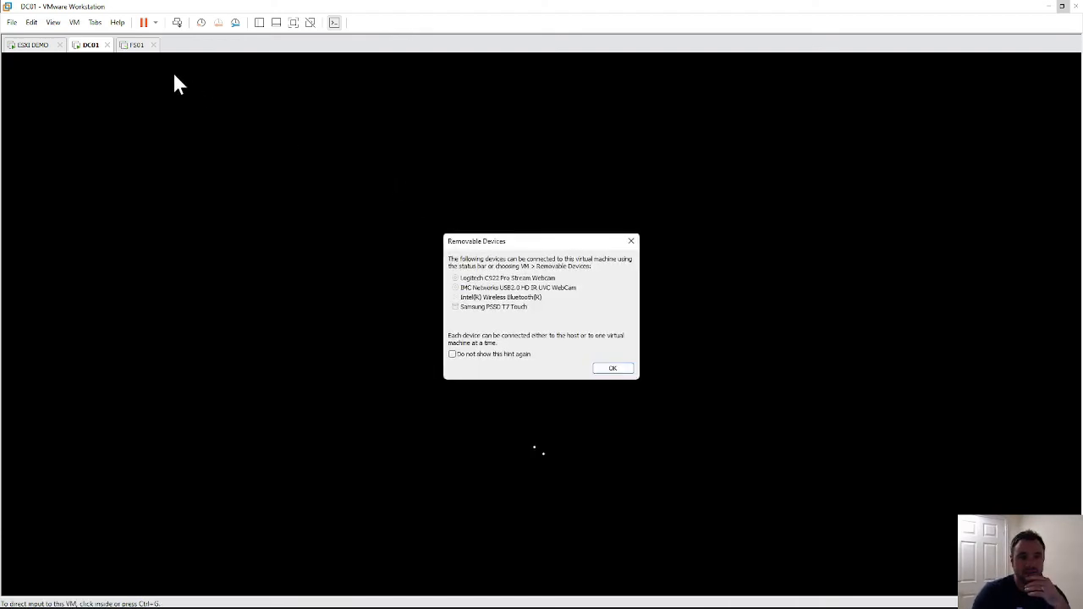
- Dismiss the removable devices hint, confirm FS01 is powered off, and glance at ESXi DEMO while DC01 boots
click(611, 369)
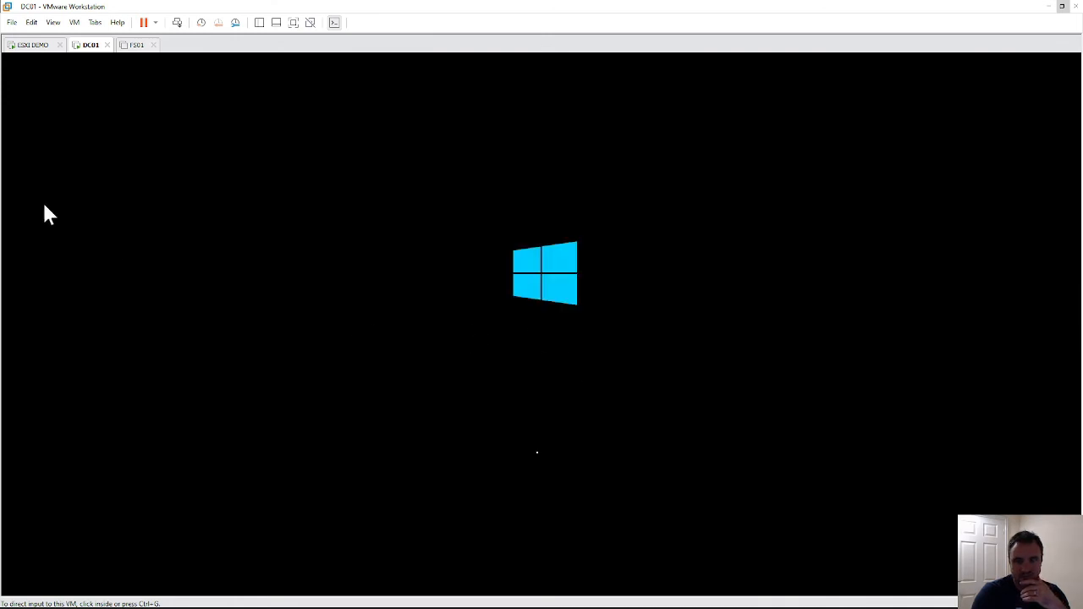
click(135, 46)
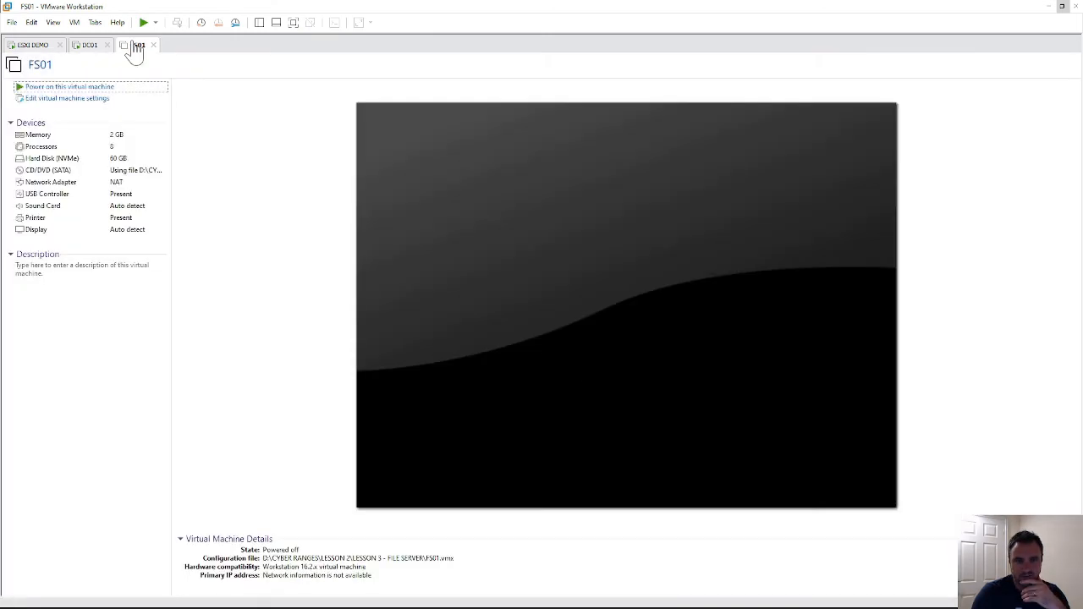
click(88, 47)
click(38, 49)
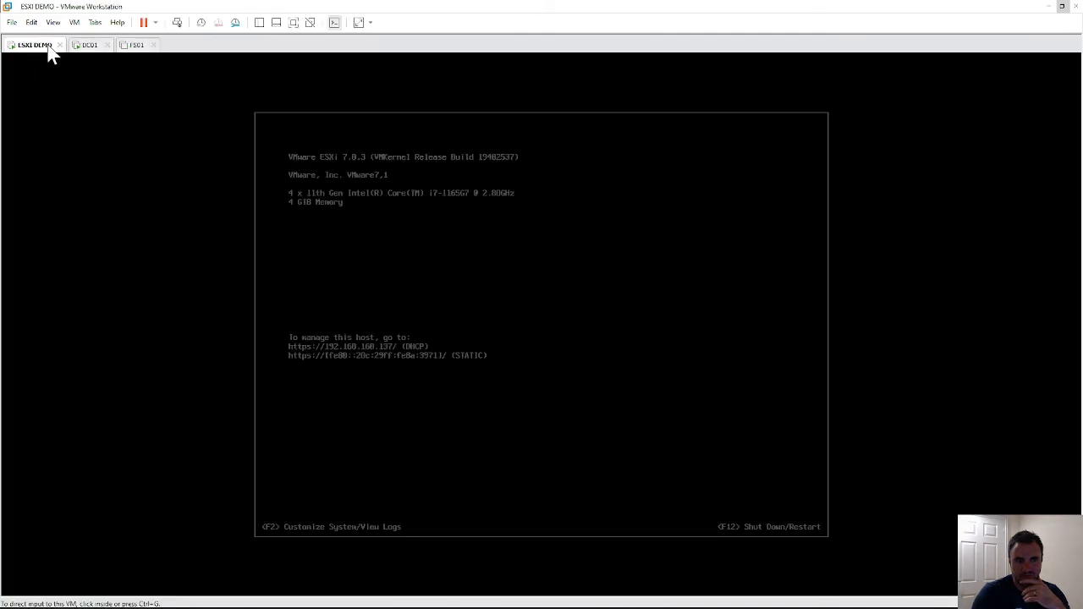
click(89, 48)
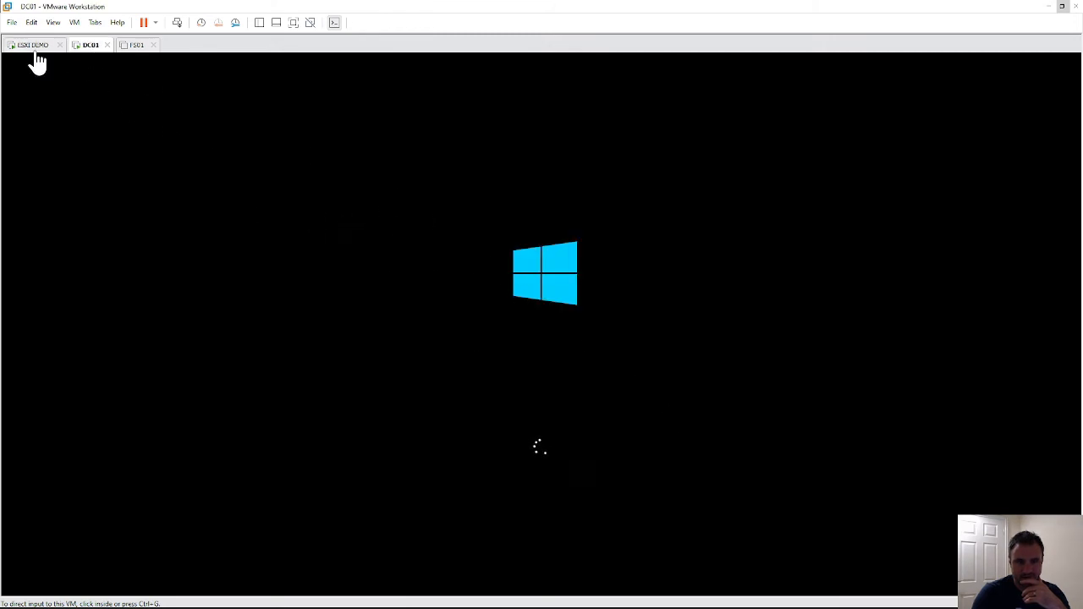
click(37, 52)
click(94, 49)
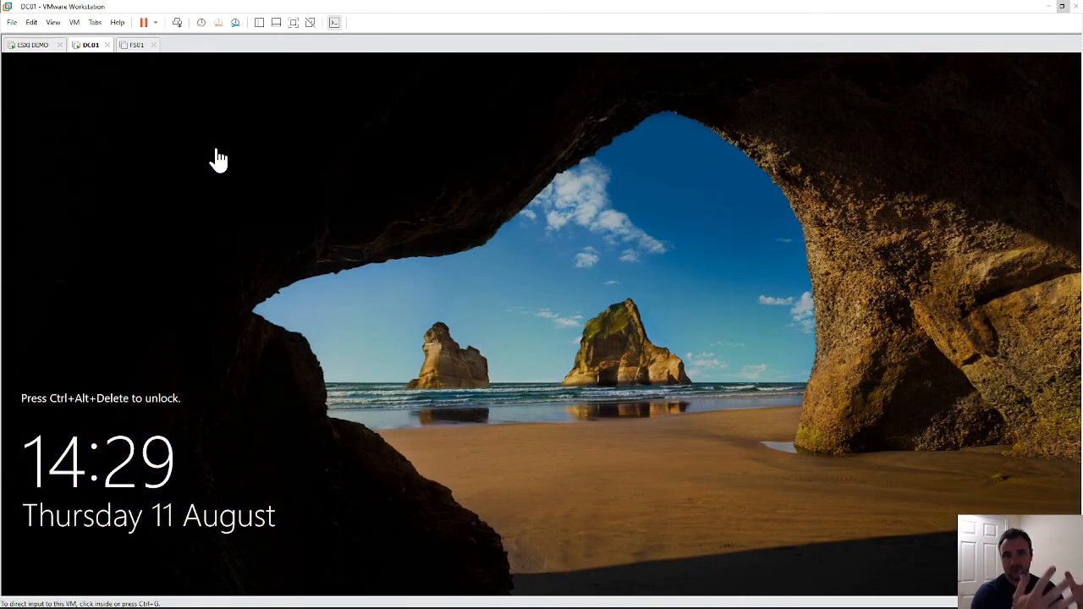
- Sign in to DC01 as Administrator, re-entering the password after the first attempt is rejected
click(596, 322)
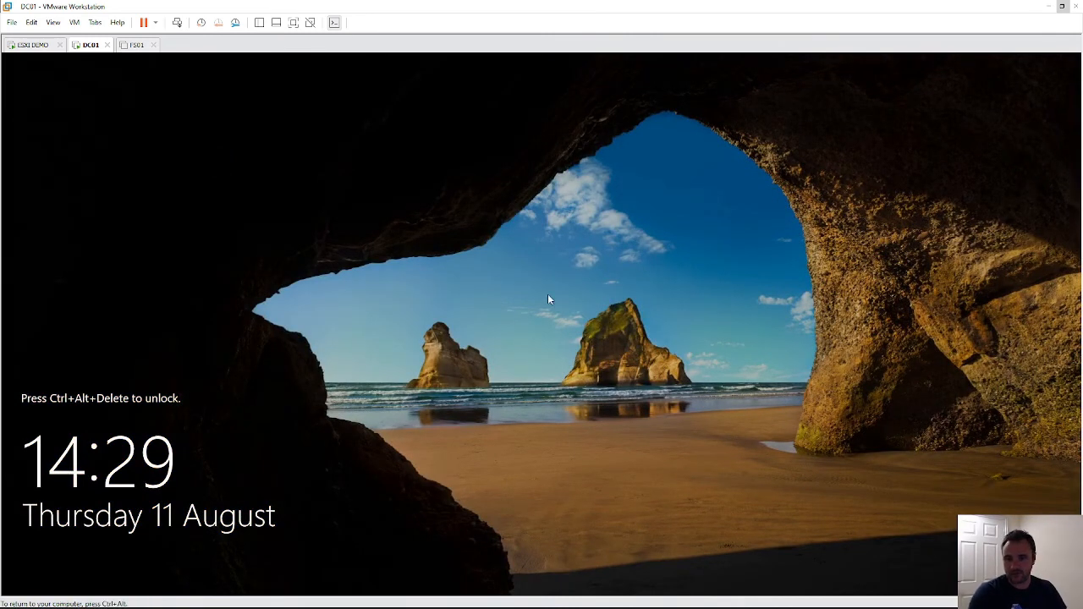
click(177, 23)
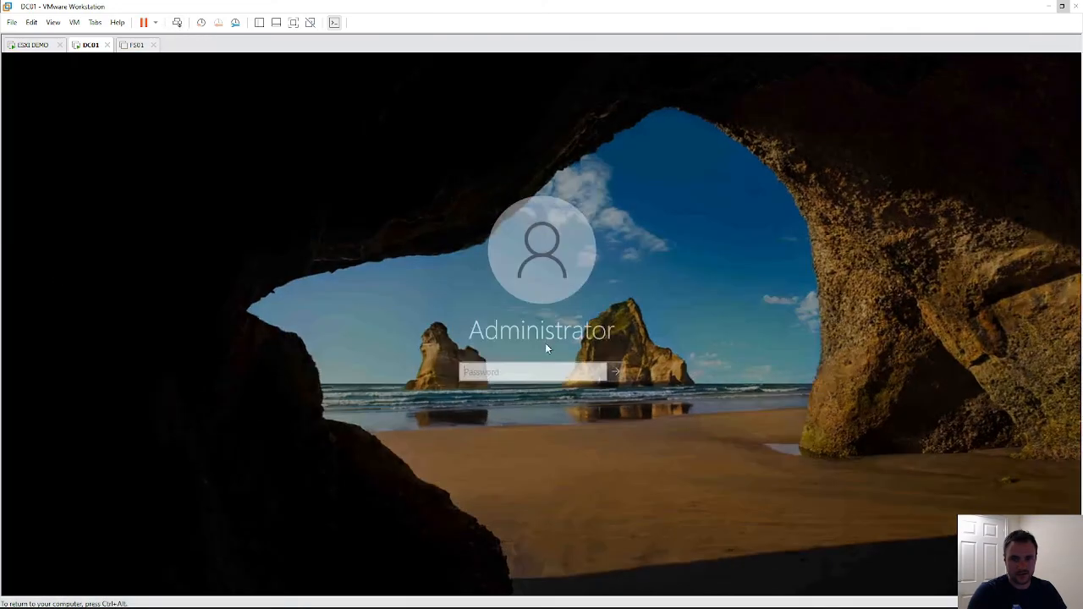
text(•)
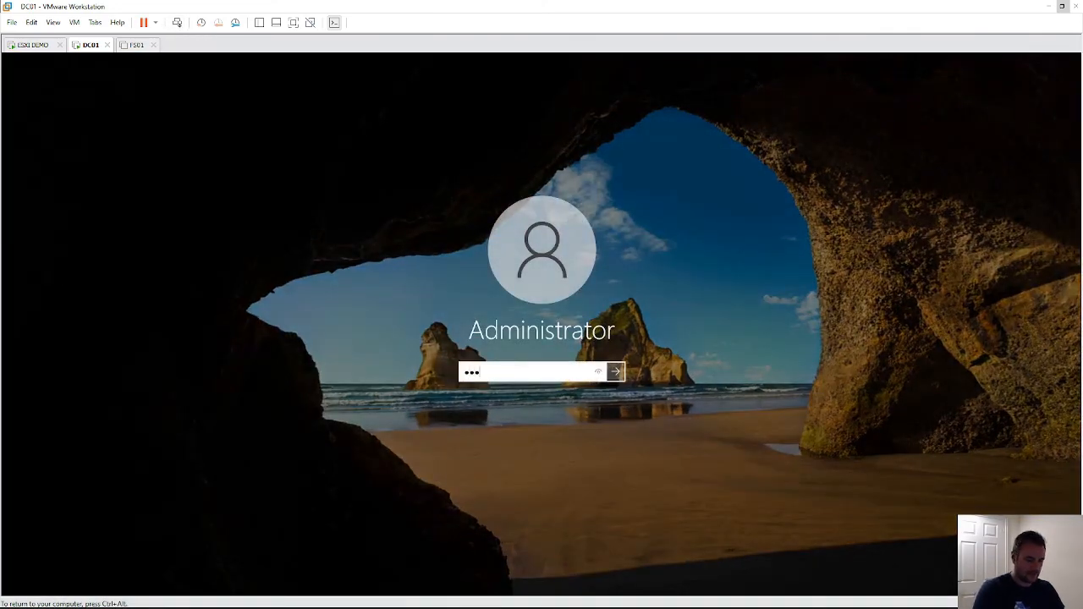
text(•••••)
key(Return)
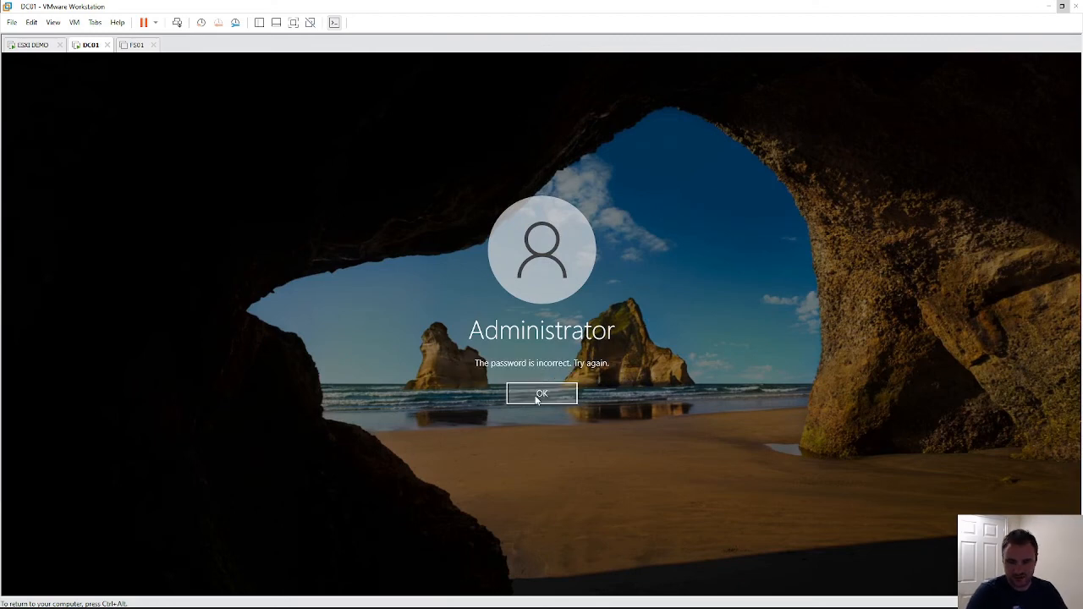
click(542, 391)
text(••)
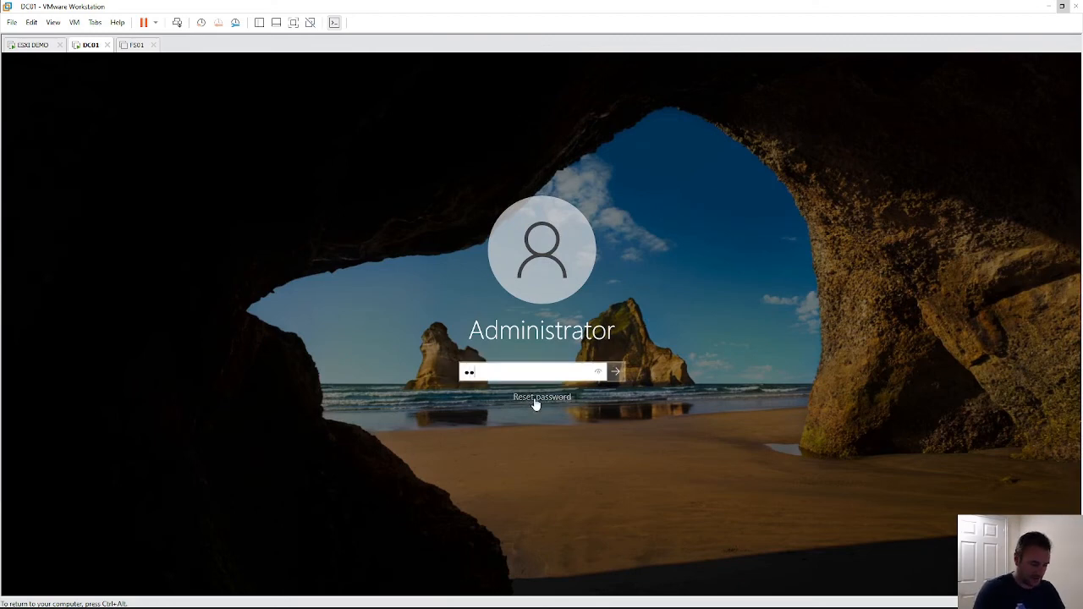
key(Return)
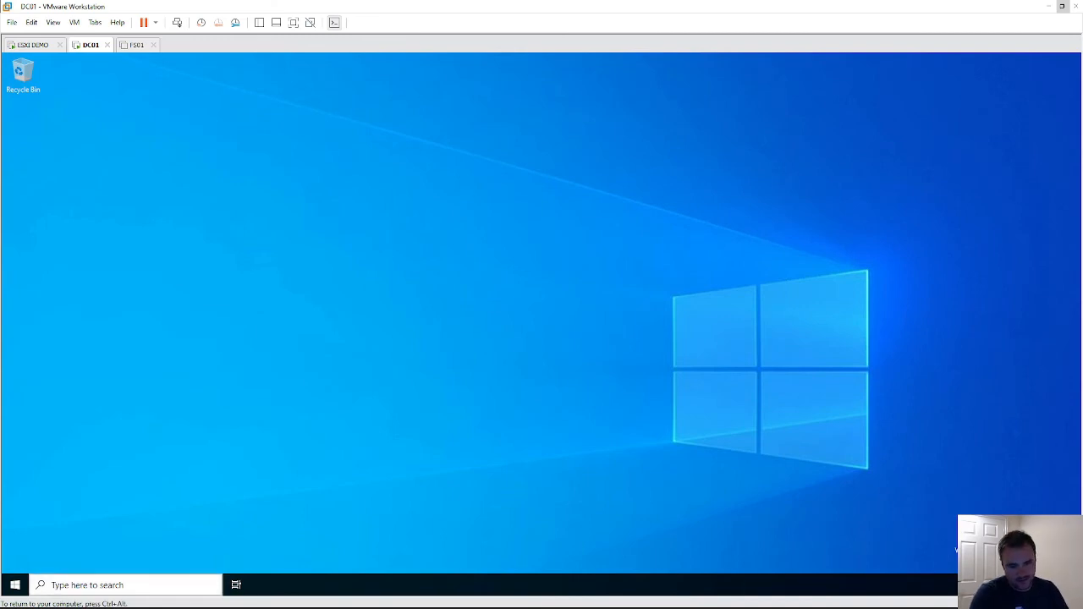
click(87, 586)
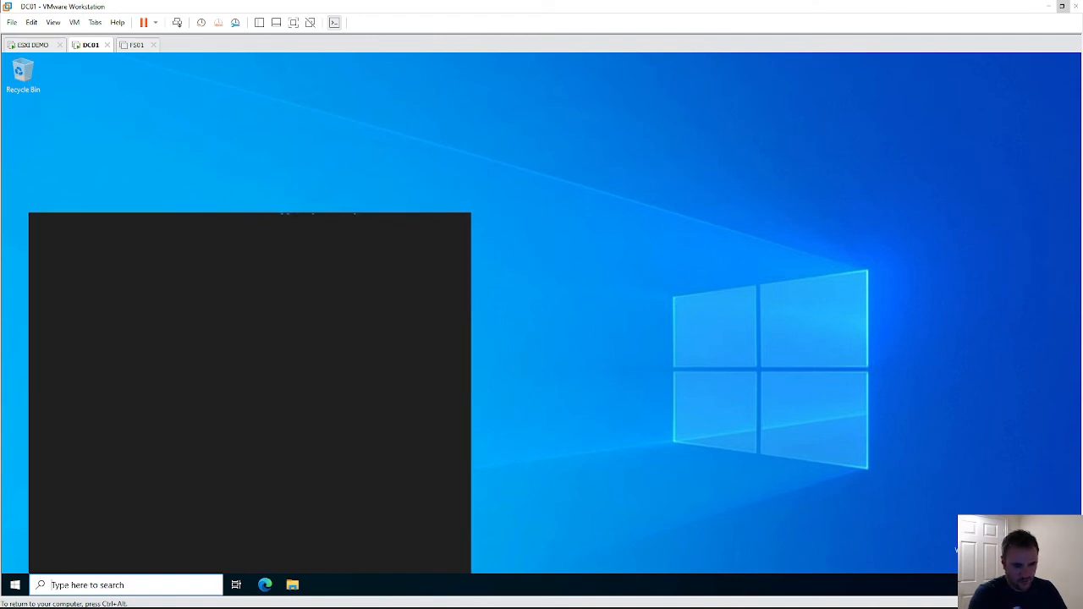
- Run dcpromo and acknowledge that the AD DS installation wizard has moved to Server Manager
text(dc)
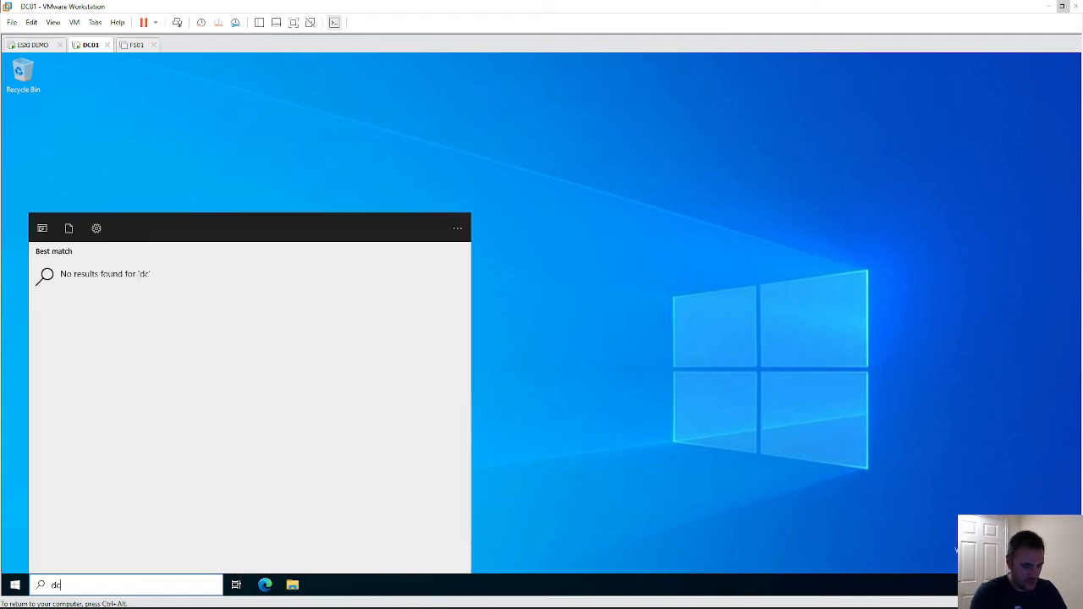
text(promo)
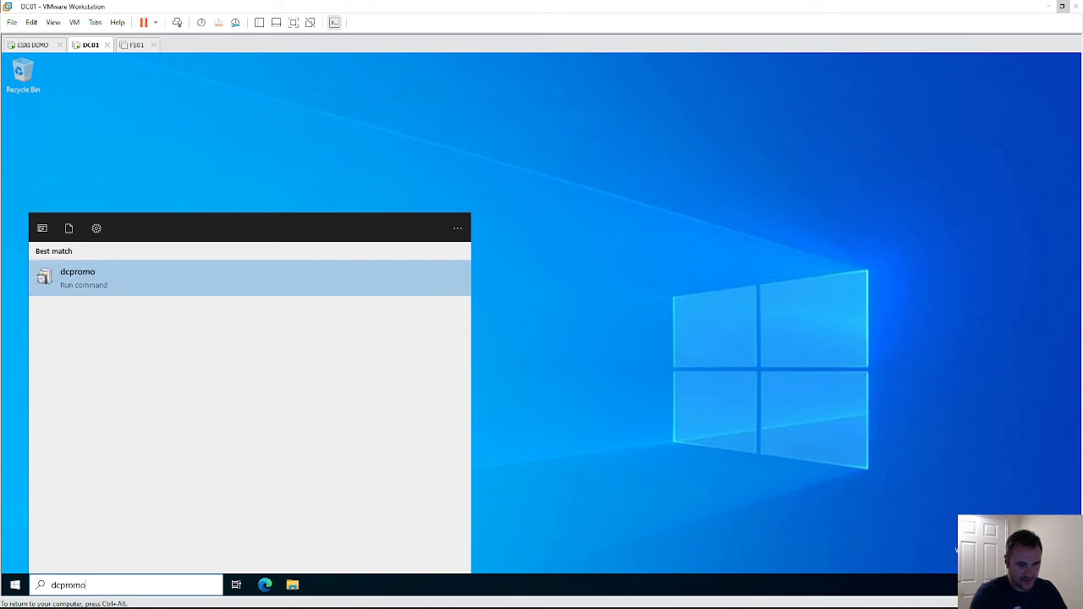
key(Return)
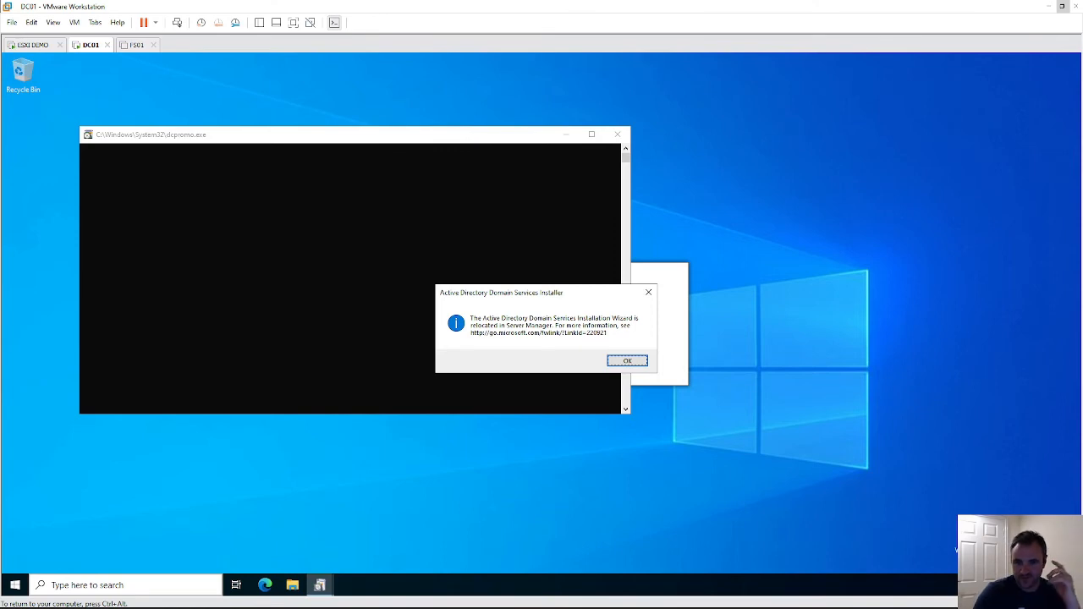
click(642, 363)
click(127, 585)
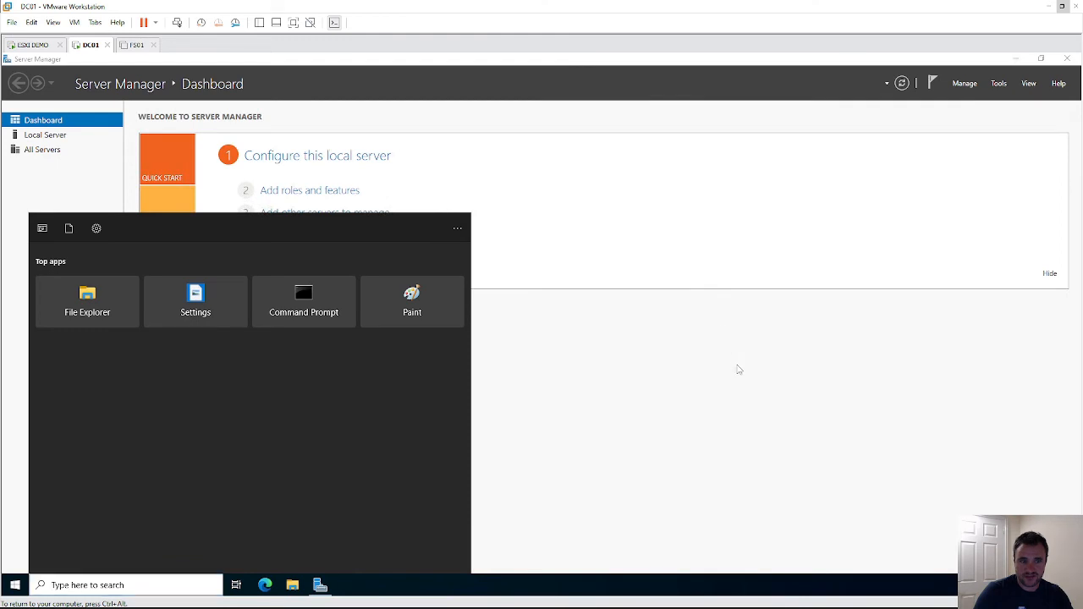
- Start Add roles and features, dismiss the inventory collection notice, and show DC01 full screen
click(738, 370)
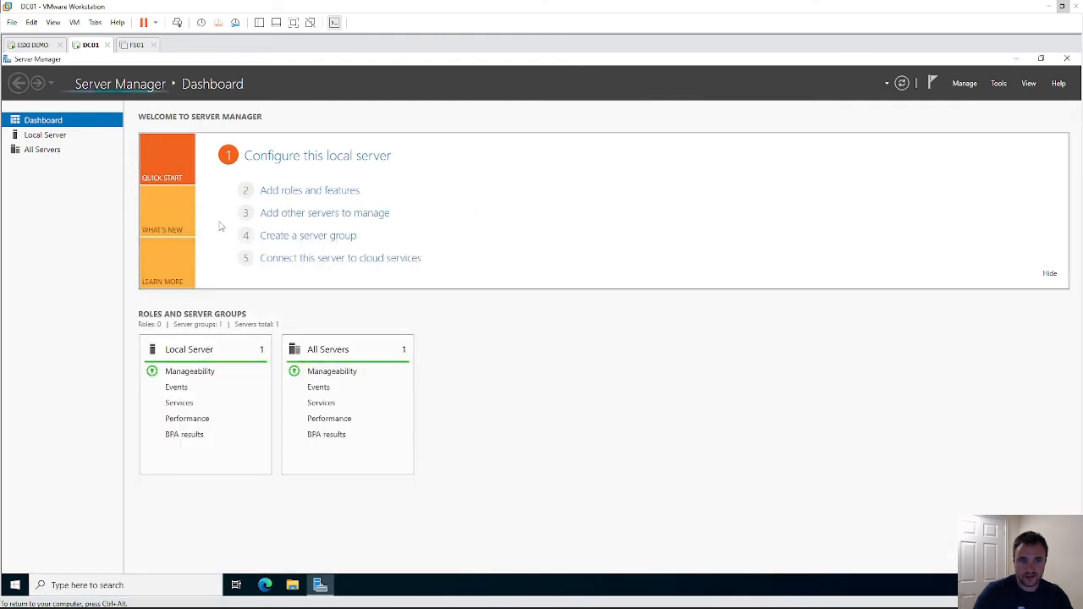
click(303, 193)
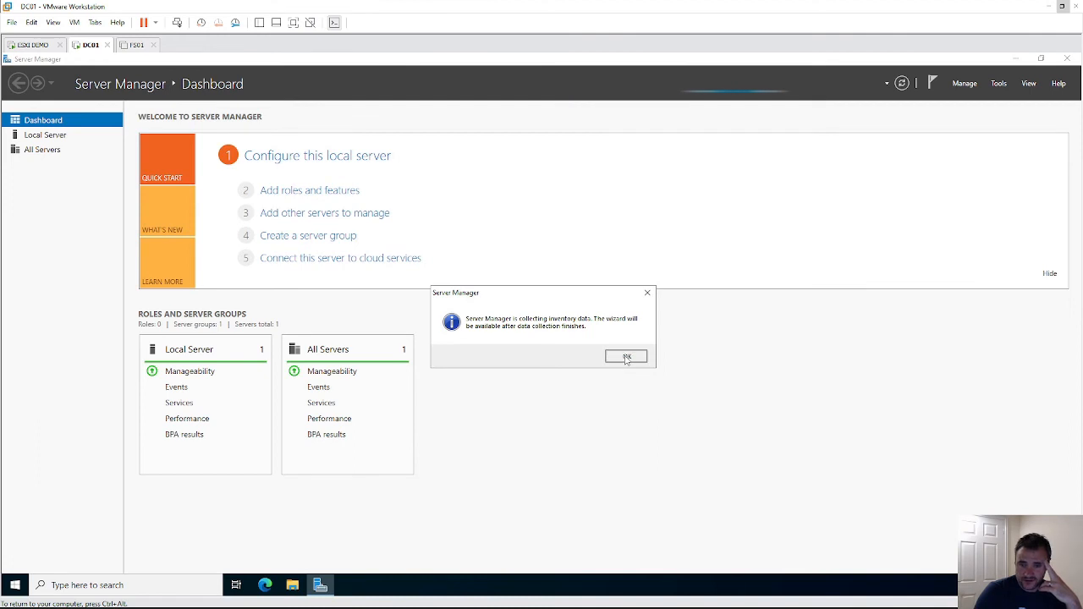
click(627, 357)
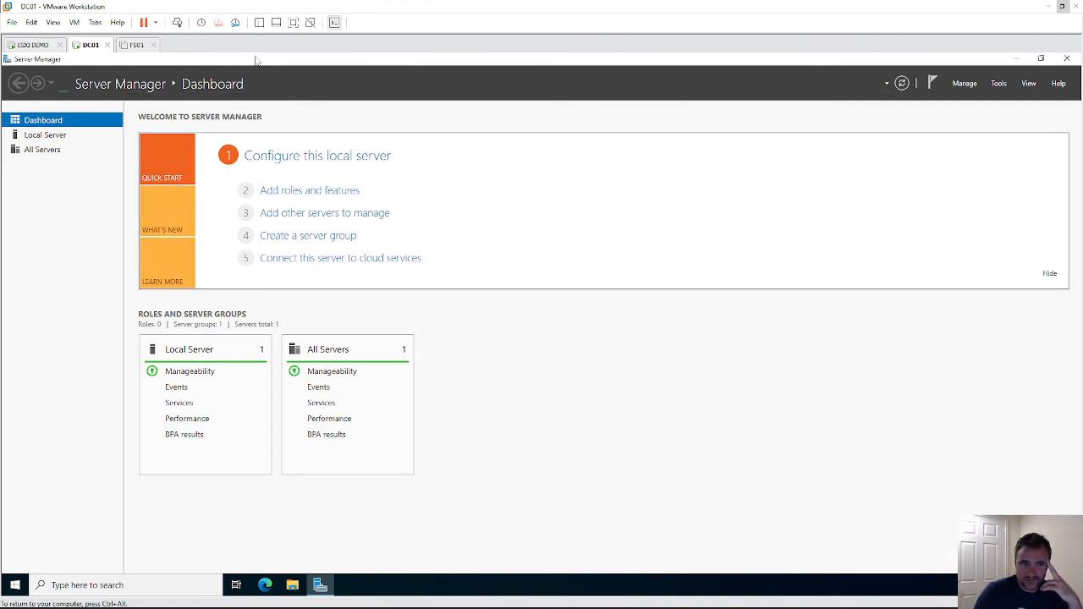
click(292, 22)
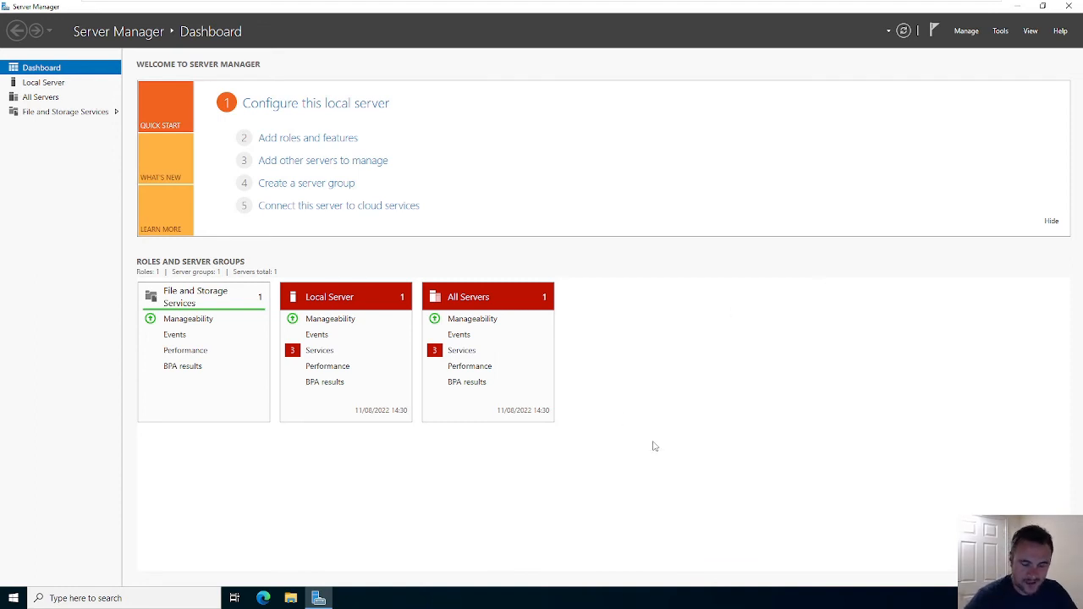
- Launch the Add Roles and Features wizard with role-based installation and advance to server roles
click(290, 140)
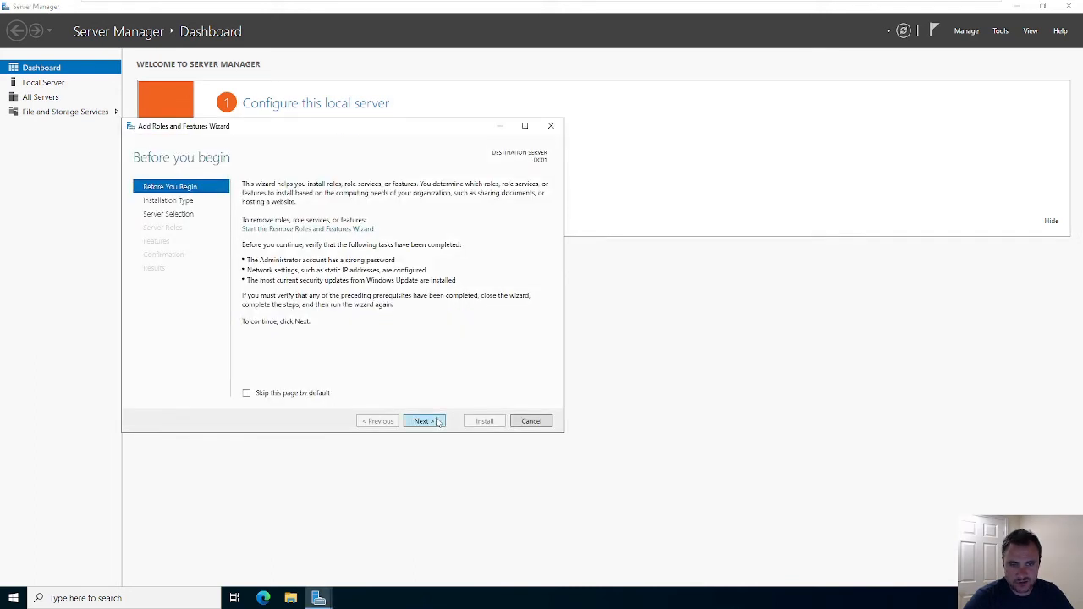
click(439, 421)
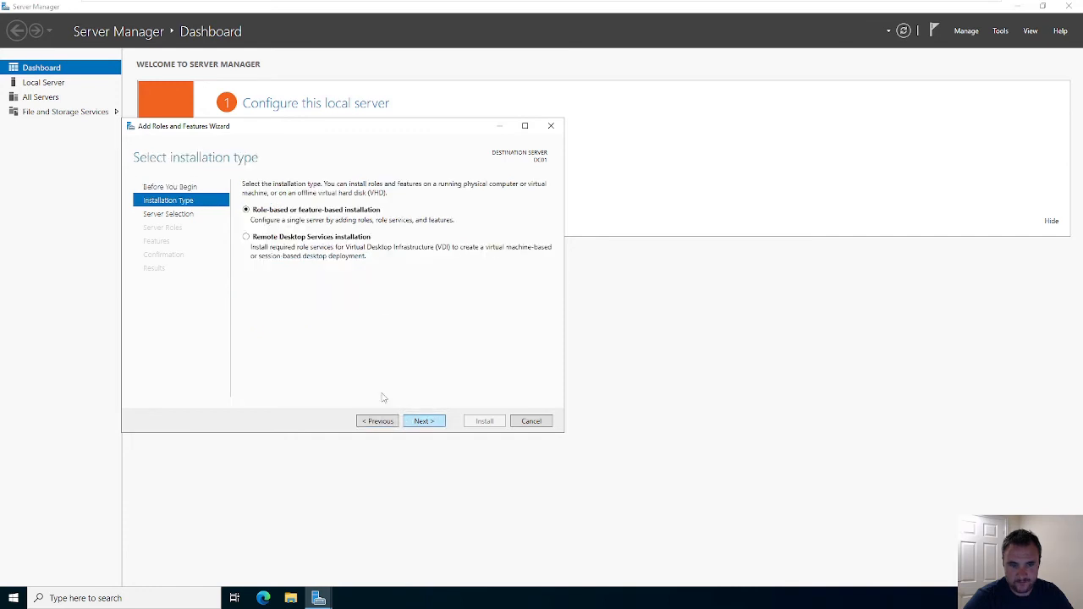
click(416, 423)
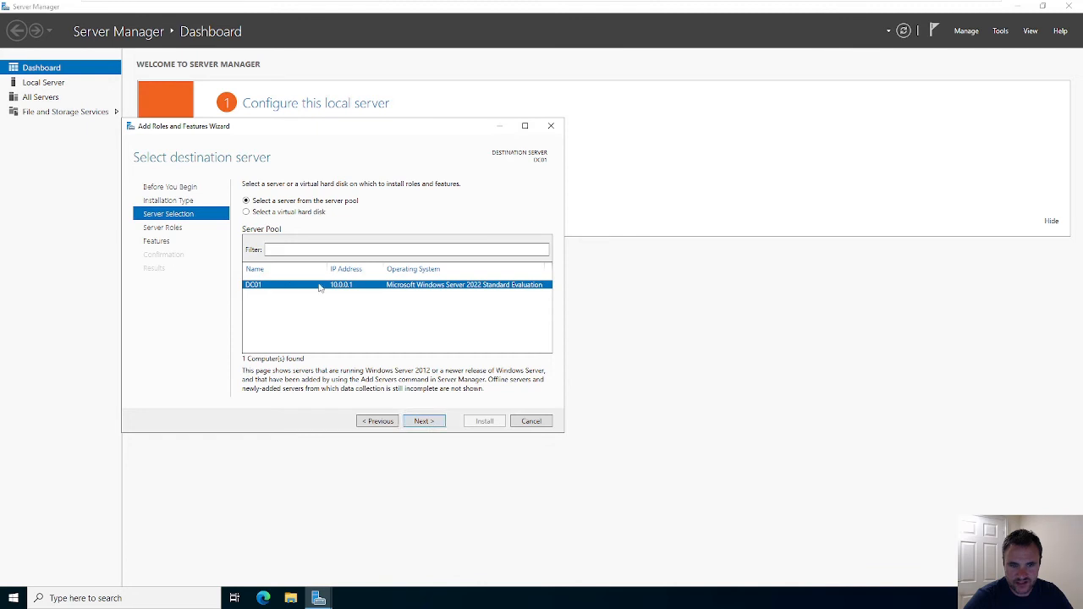
click(423, 421)
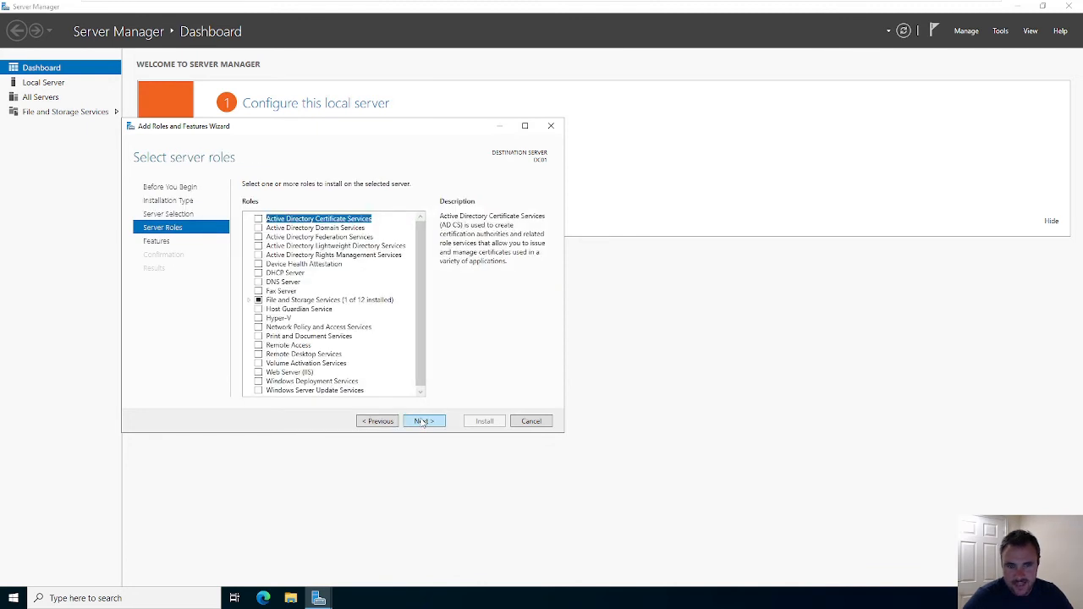
- Select Active Directory Domain Services with its required management tools, leaving DHCP Server unselected
click(258, 228)
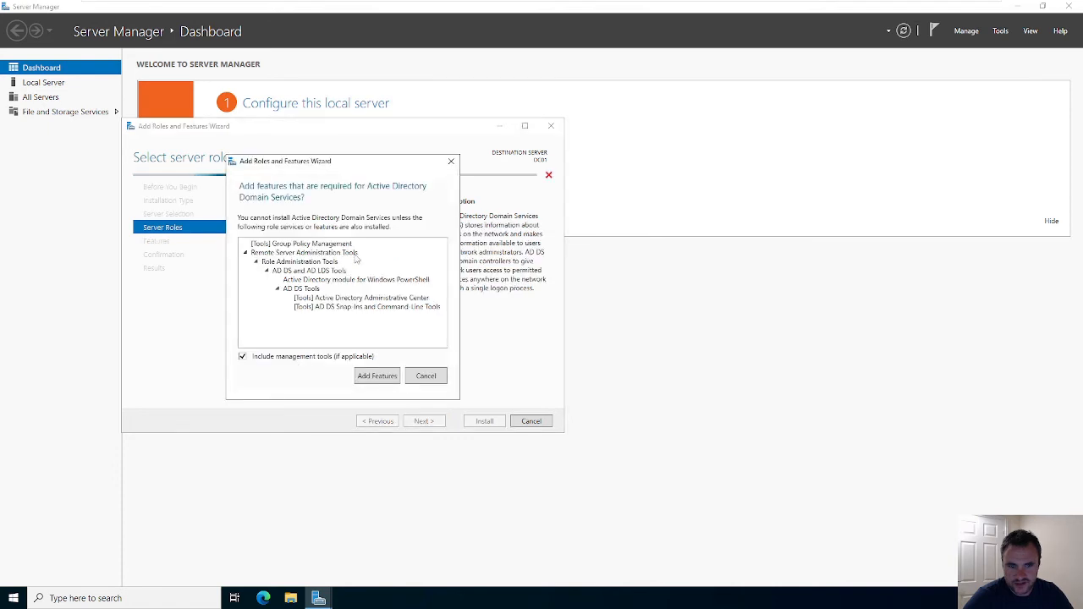
click(377, 375)
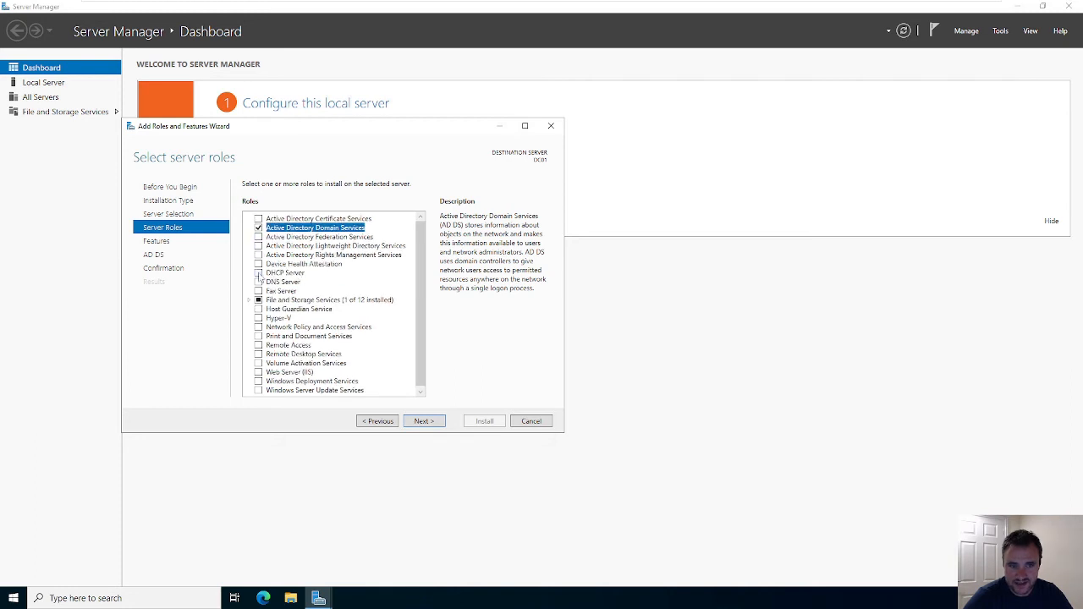
click(258, 273)
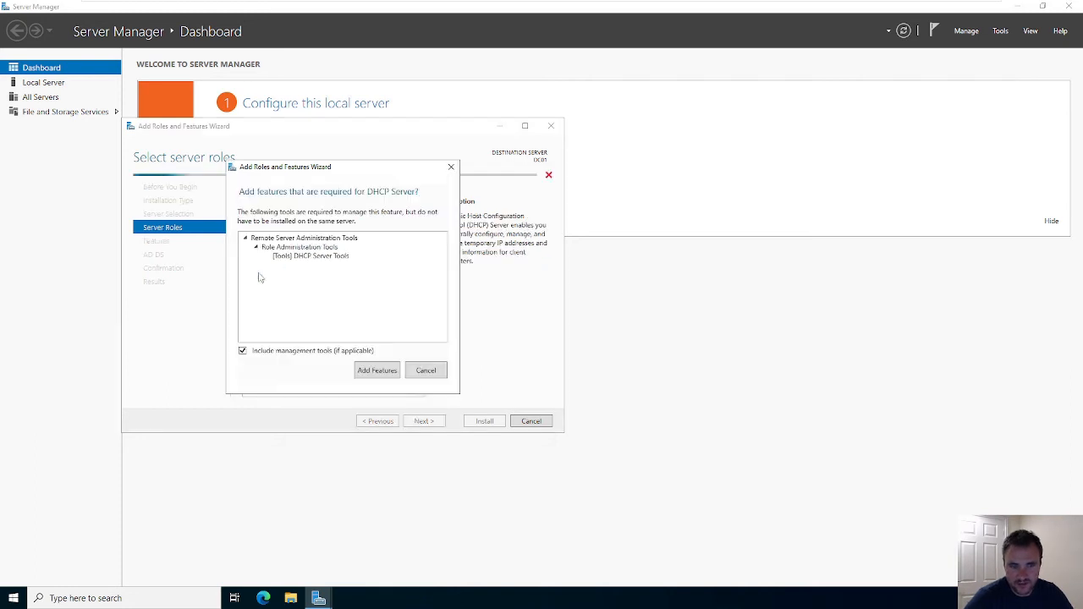
click(414, 372)
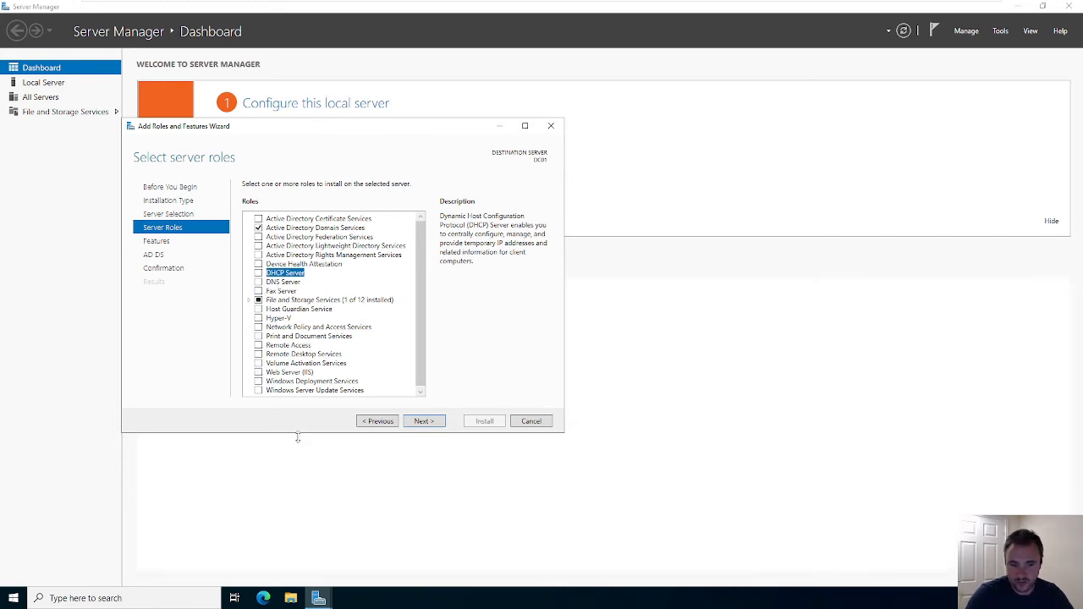
click(431, 426)
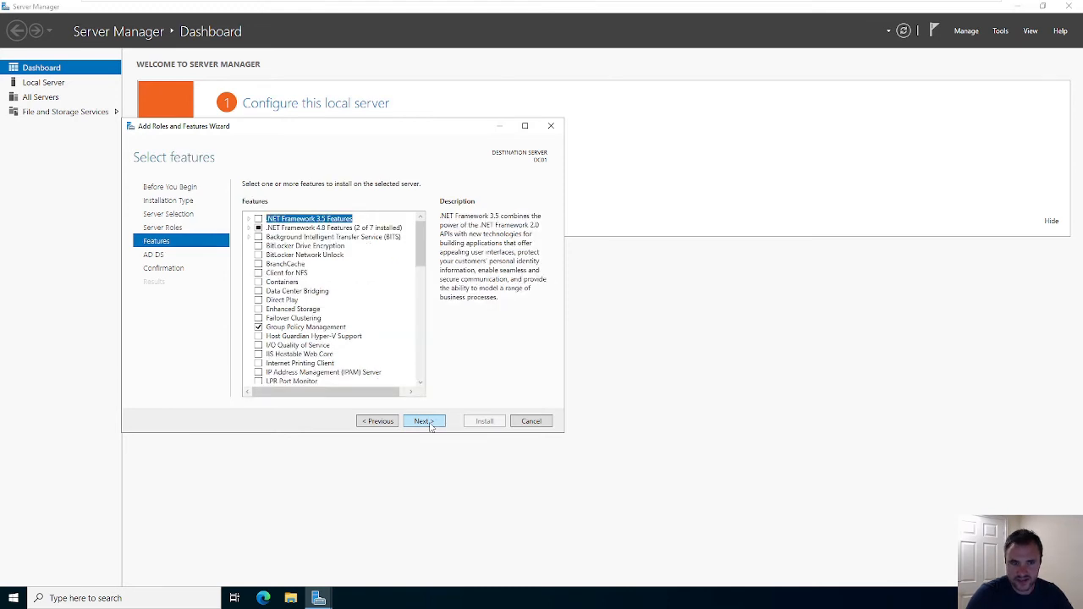
- Return to Select server roles and review the list, with only AD DS newly ticked
click(396, 429)
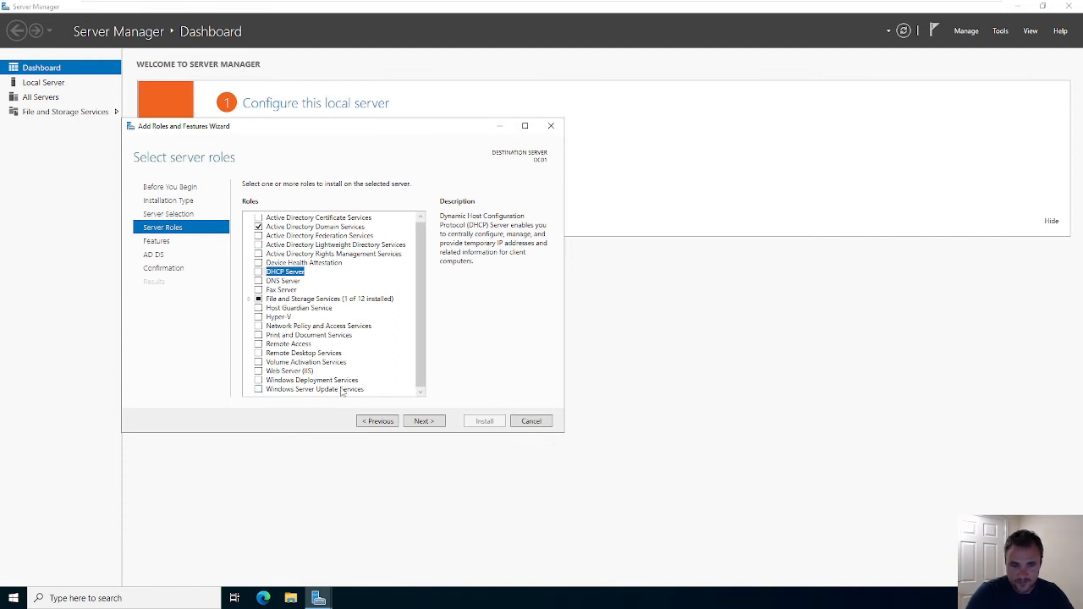
scroll(286, 335, up, 1)
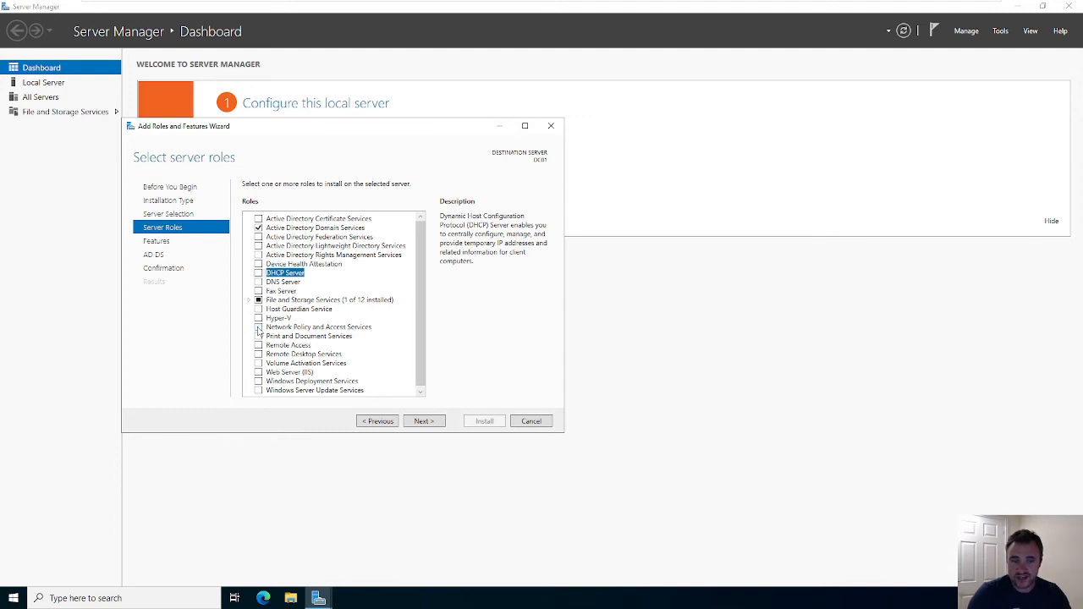
- Review the Select features list without ticking any additional features
click(423, 421)
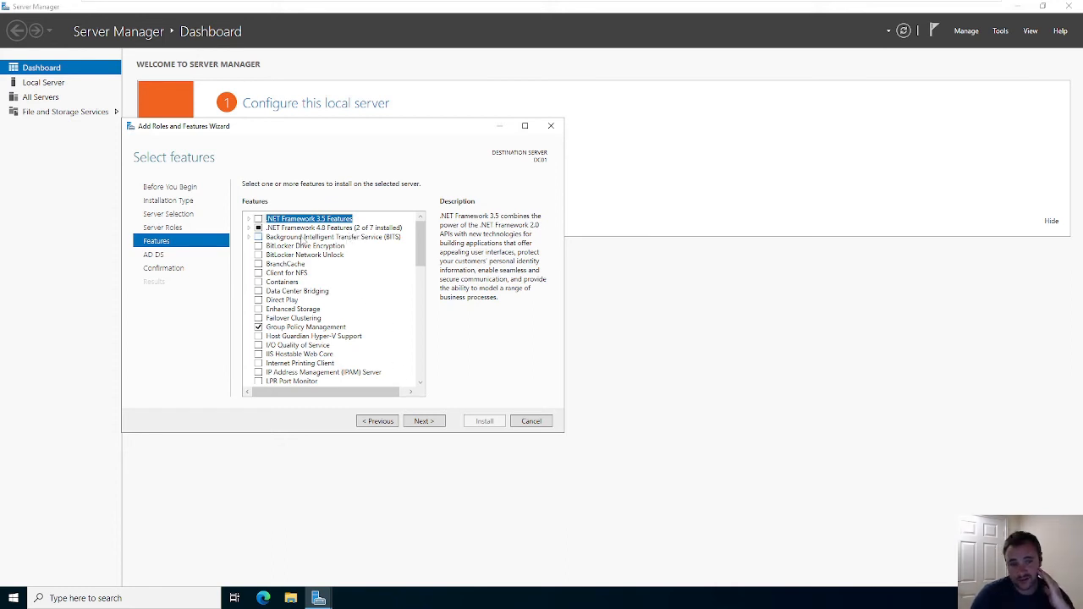
click(419, 425)
click(385, 423)
scroll(351, 338, down, 1)
scroll(351, 338, down, 10)
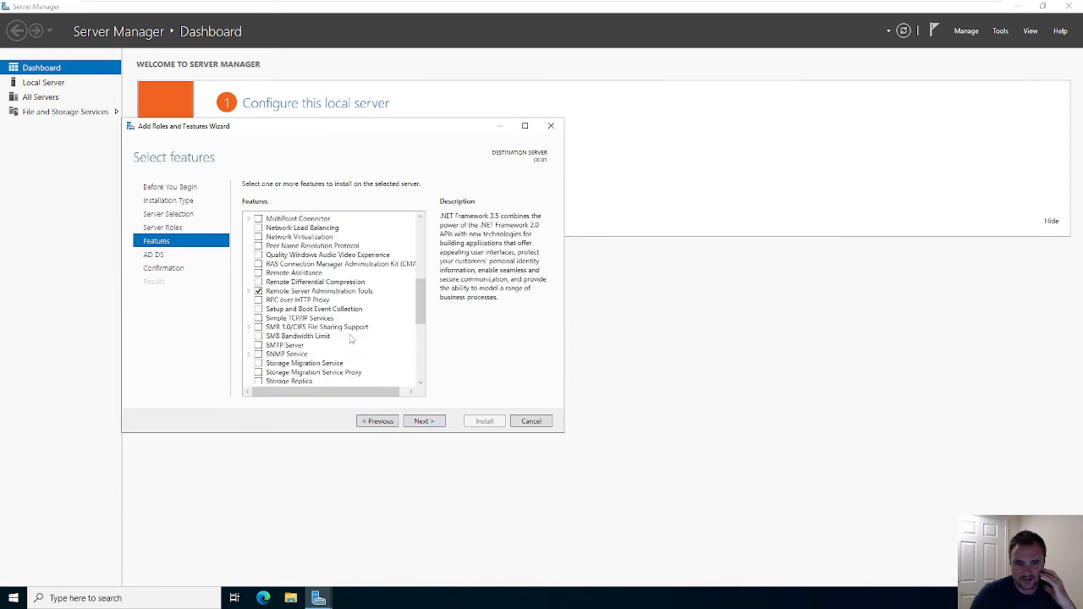
scroll(351, 338, down, 1)
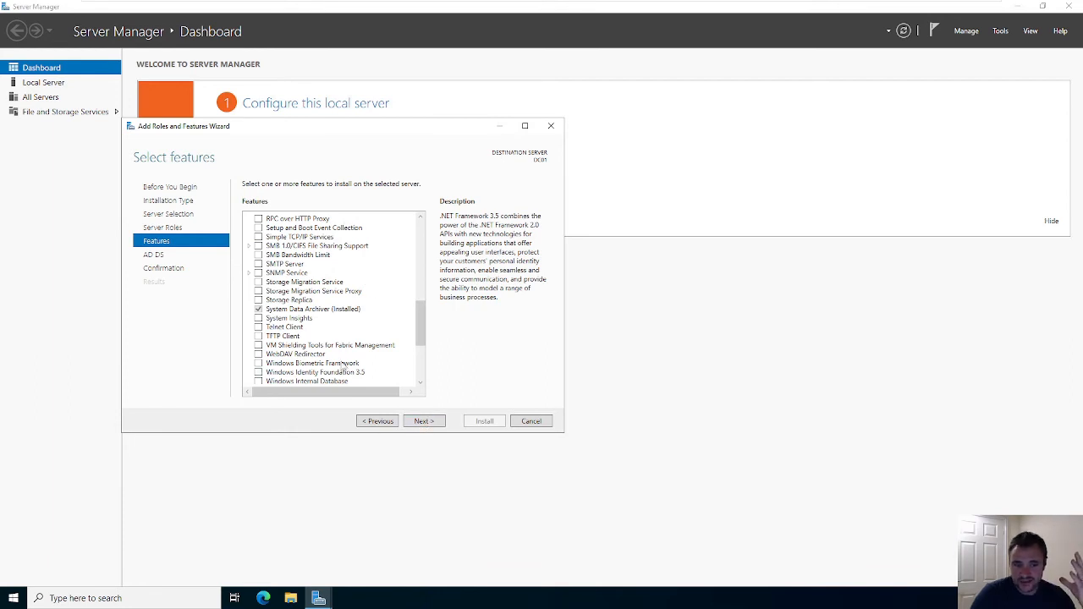
scroll(343, 366, down, 5)
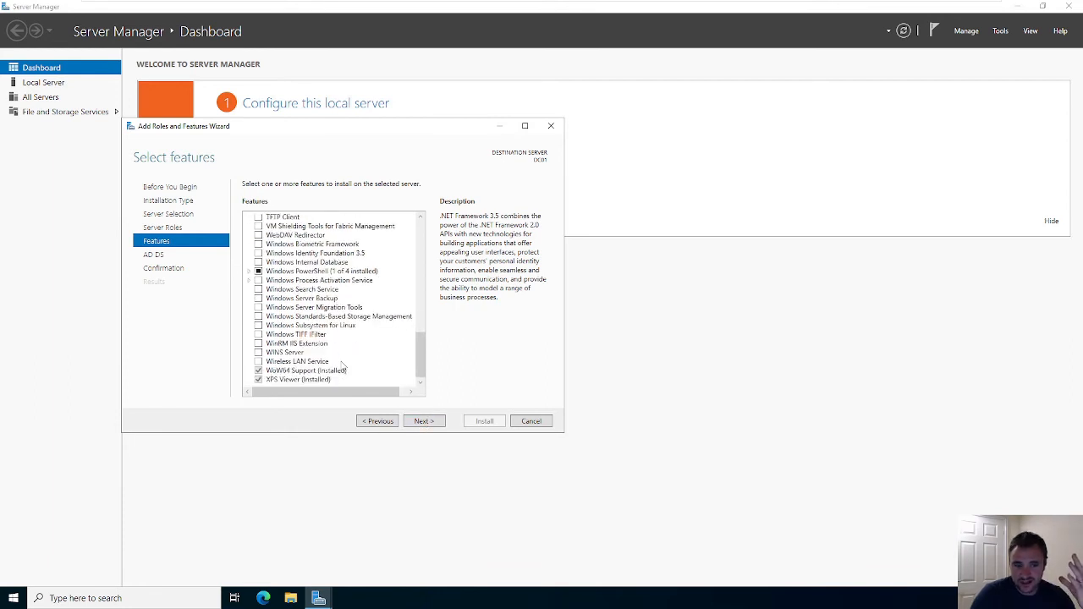
- Allow automatic restart of DC01 if required and install AD DS with its tools
click(426, 422)
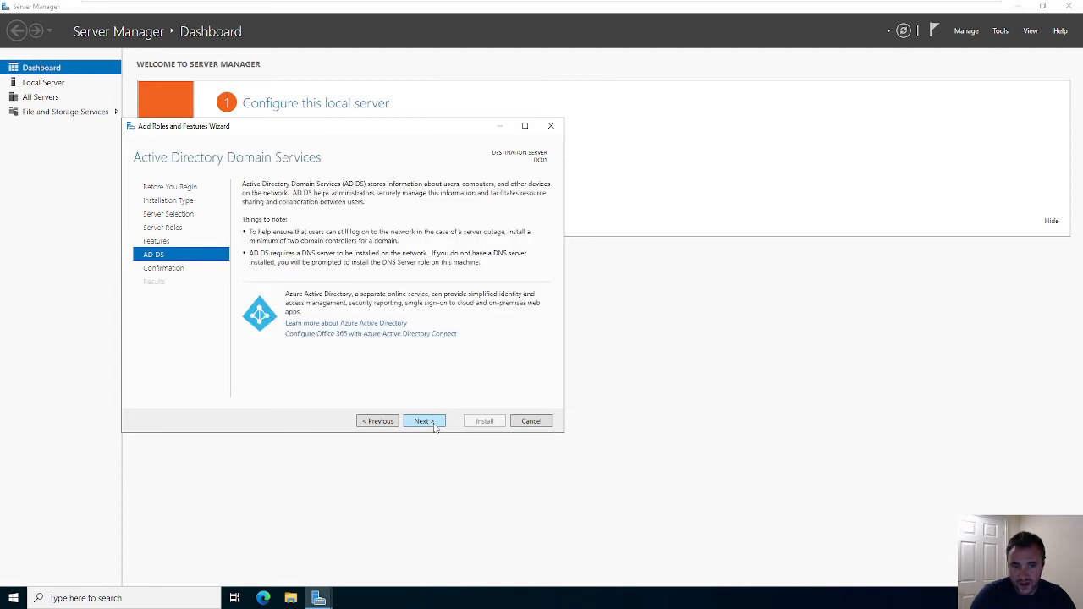
click(425, 421)
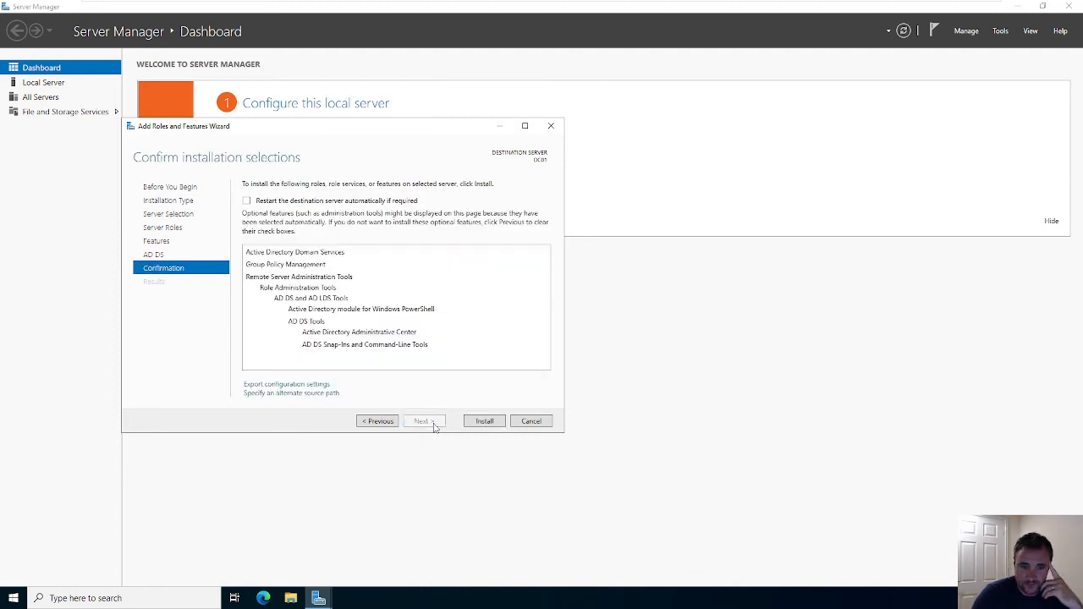
click(246, 200)
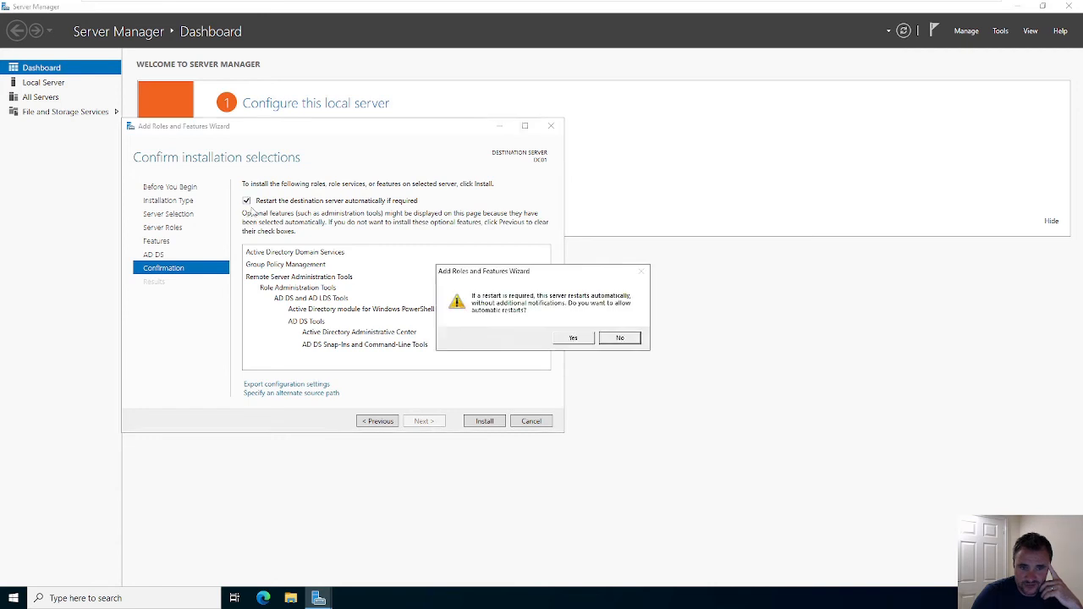
click(575, 339)
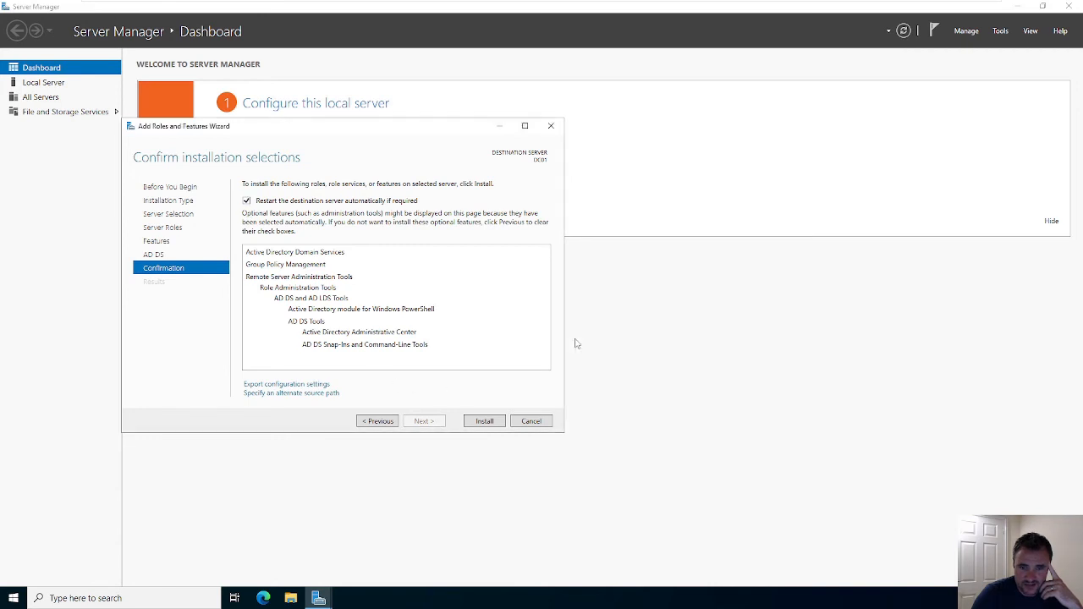
click(478, 415)
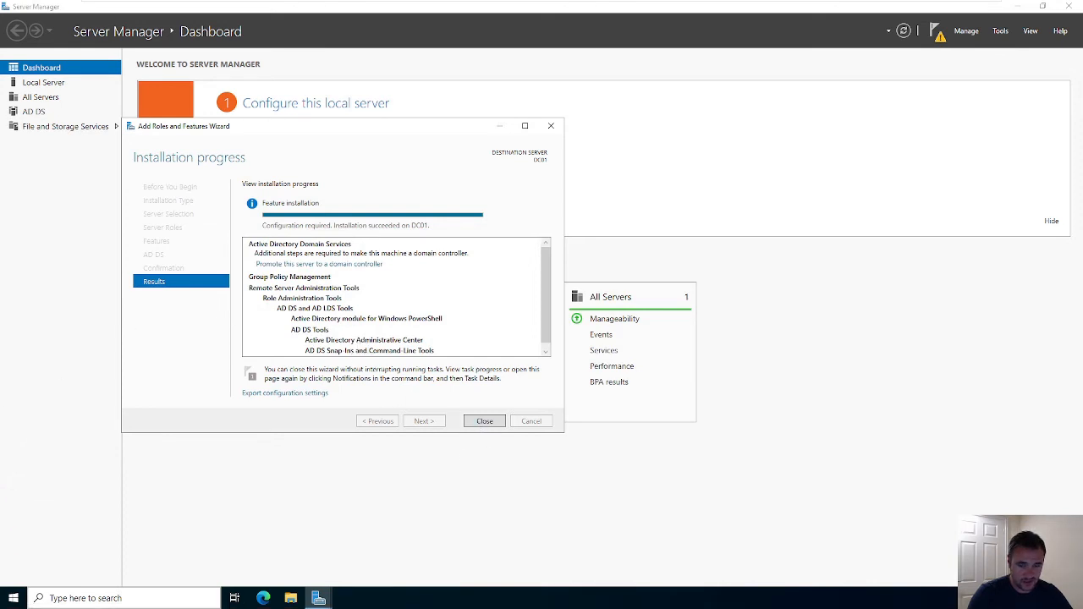
- Close the wizard and check notifications showing AD DS awaits post-deployment configuration
click(483, 422)
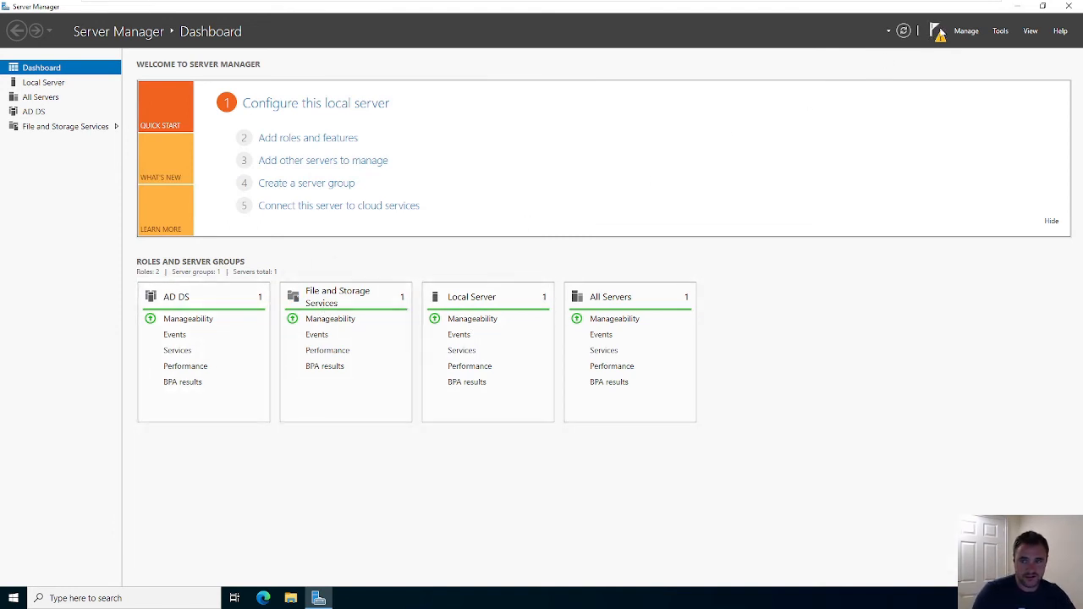
click(935, 31)
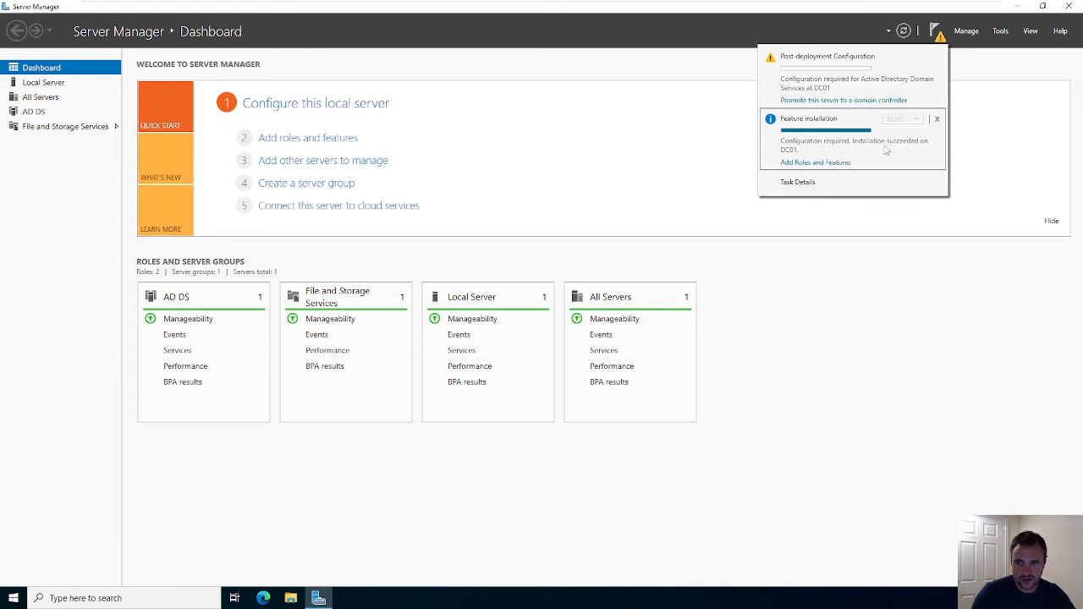
click(807, 164)
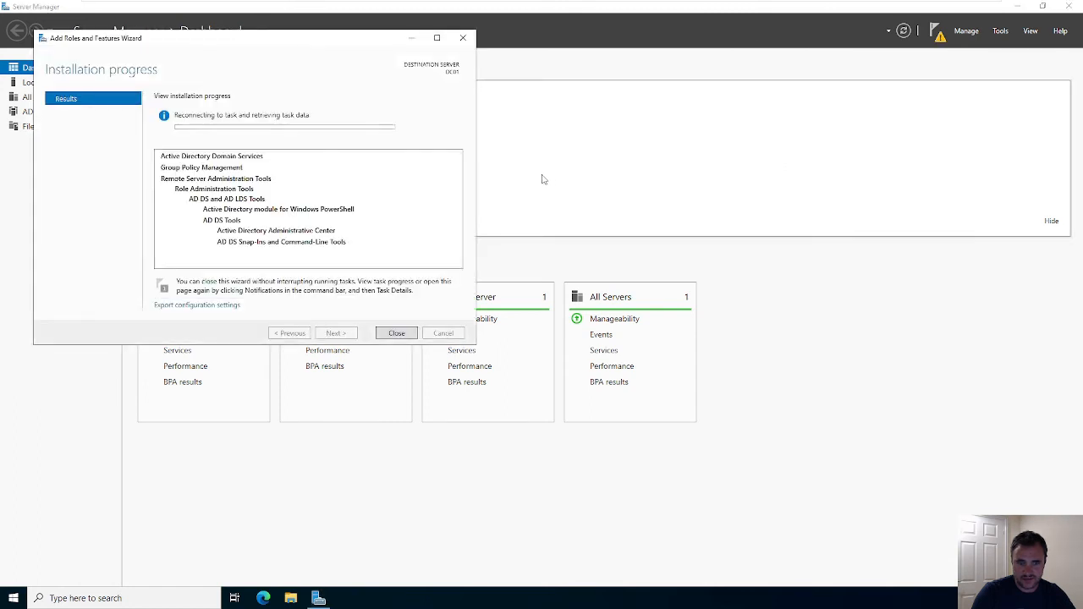
scroll(344, 242, down, 1)
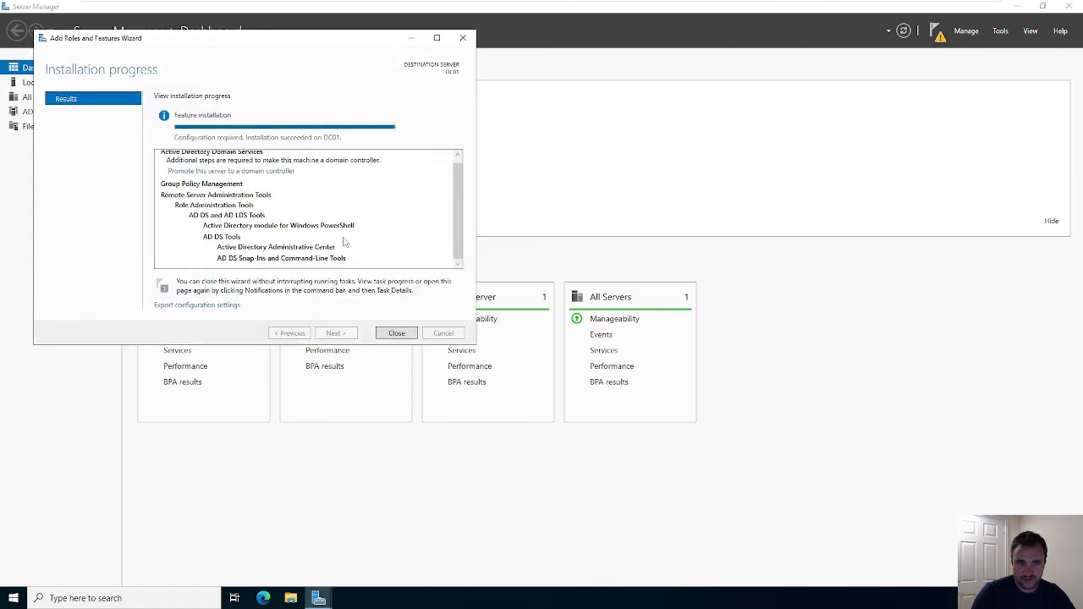
click(395, 334)
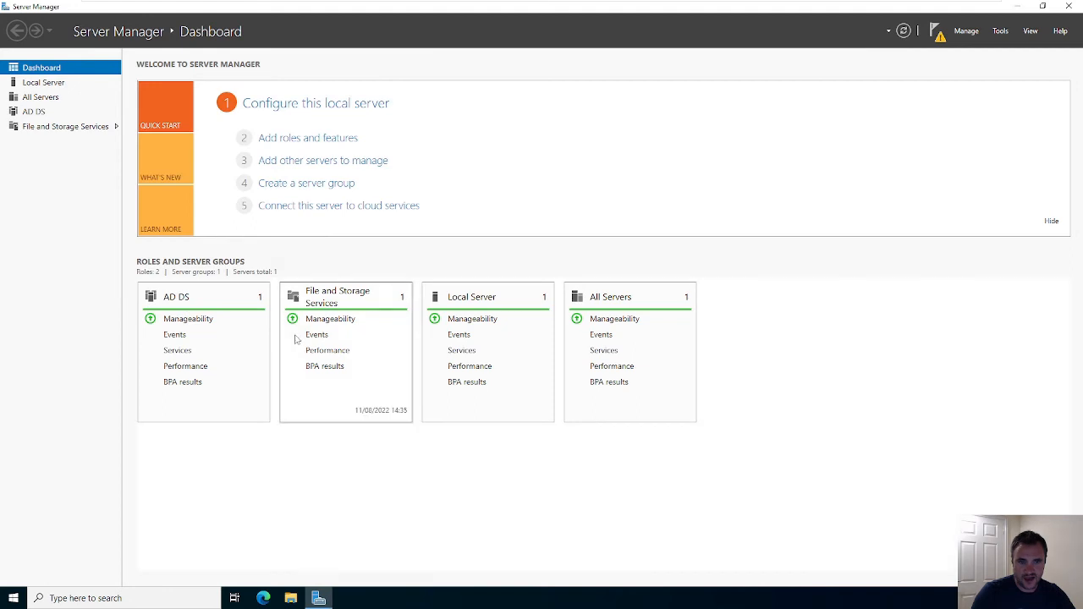
click(937, 31)
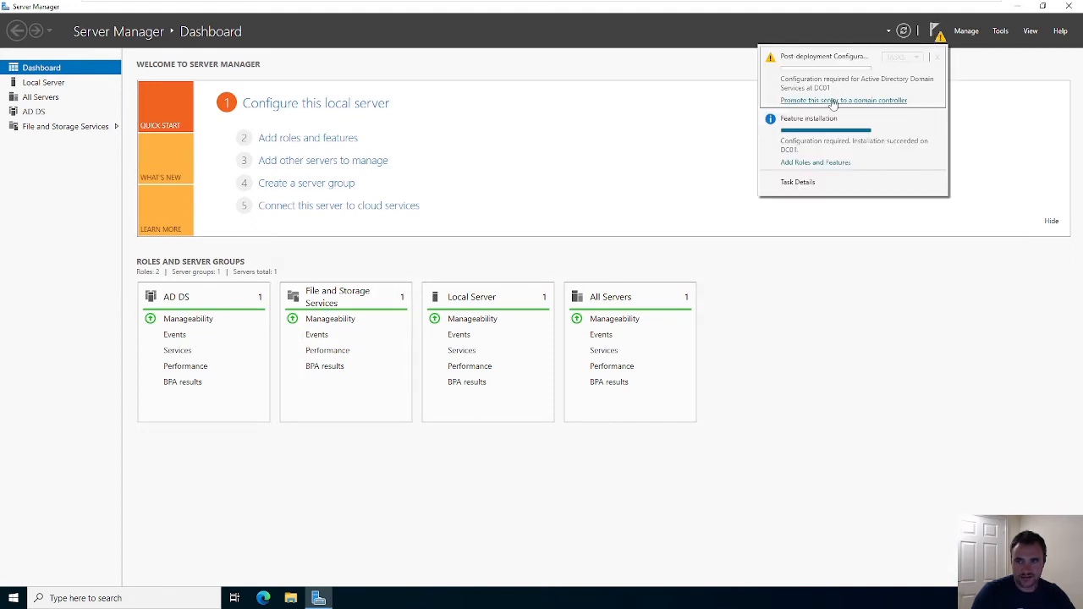
- Open the domain controller promotion wizard, then cancel it without promoting
click(860, 101)
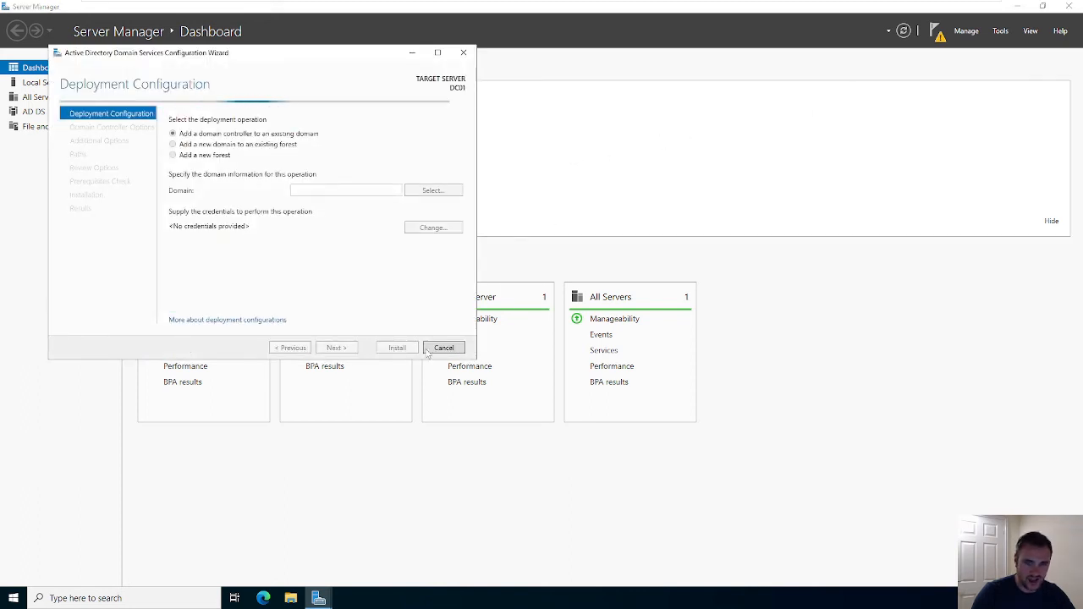
click(444, 347)
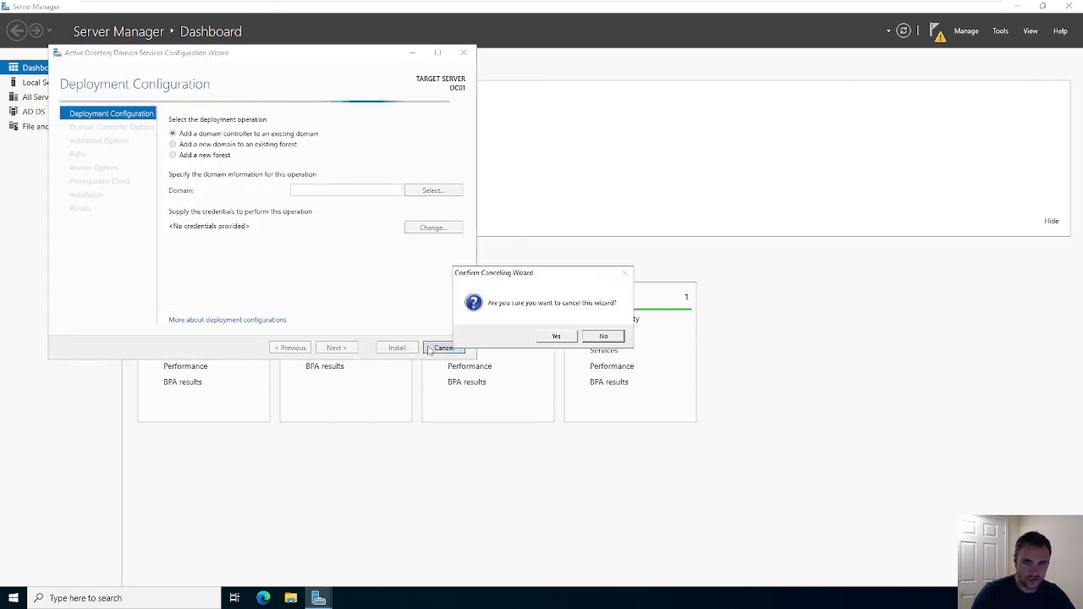
click(557, 341)
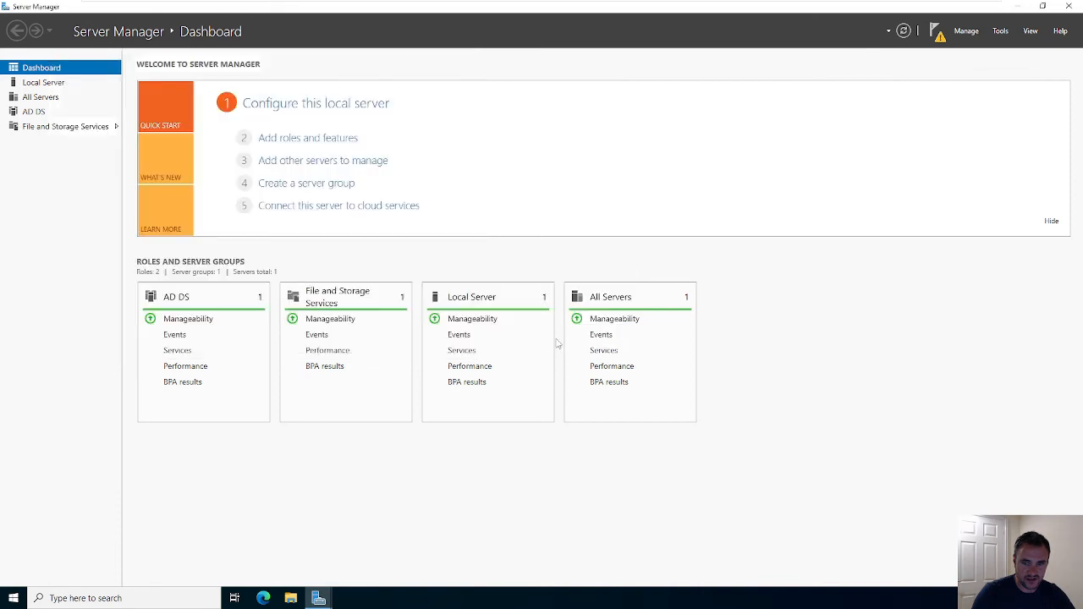
- Restart DC01 from the Start menu with the default shutdown reason
click(13, 598)
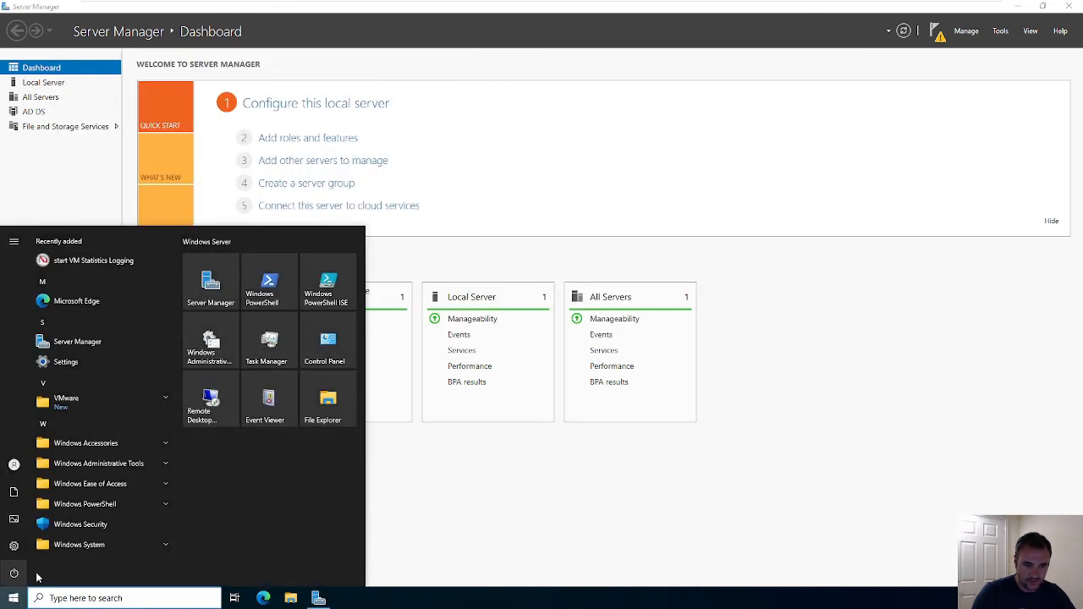
click(13, 573)
click(55, 549)
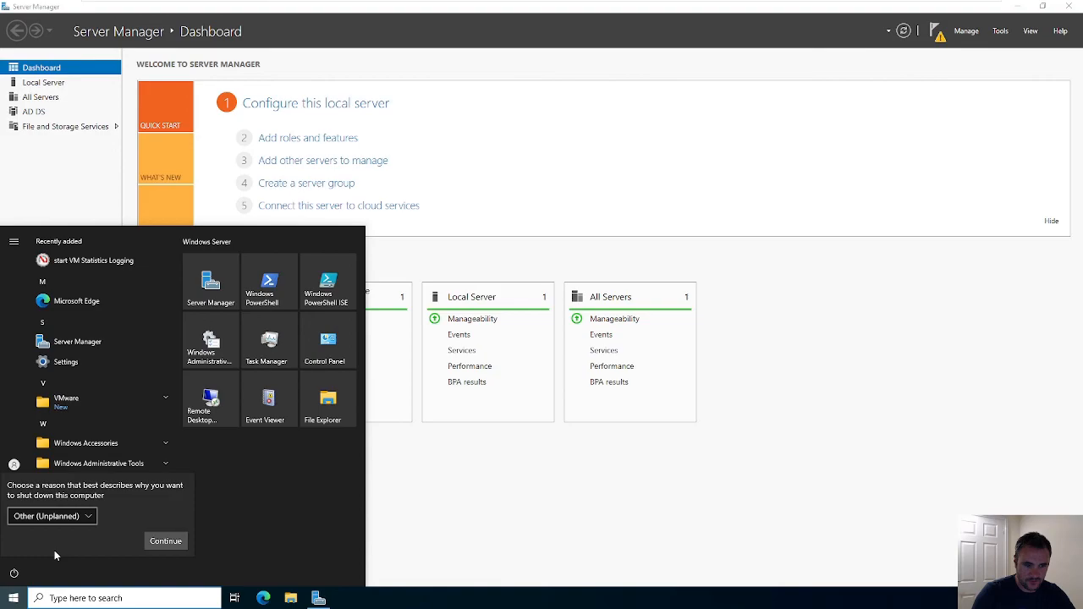
click(157, 541)
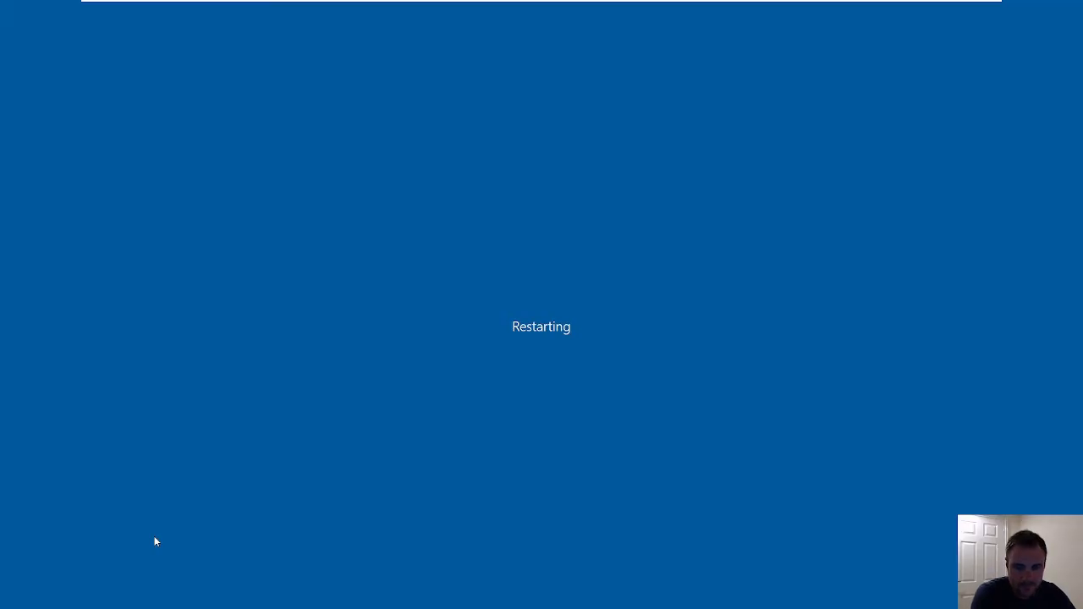
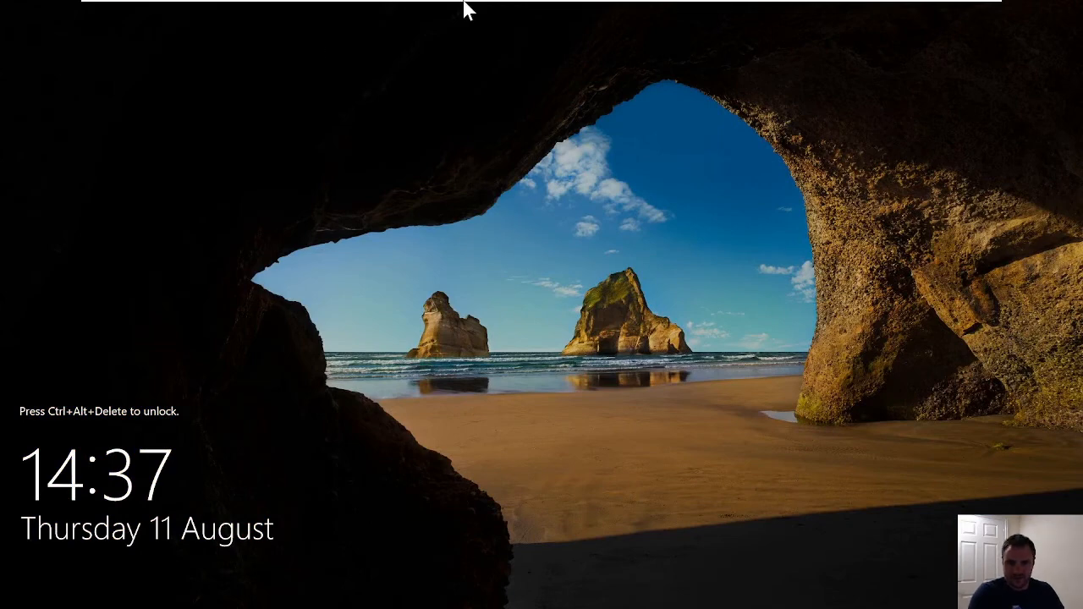
- Unlock DC01 with Ctrl+Alt+Del and sign in as Administrator with the account password
mouse_move(464, 6)
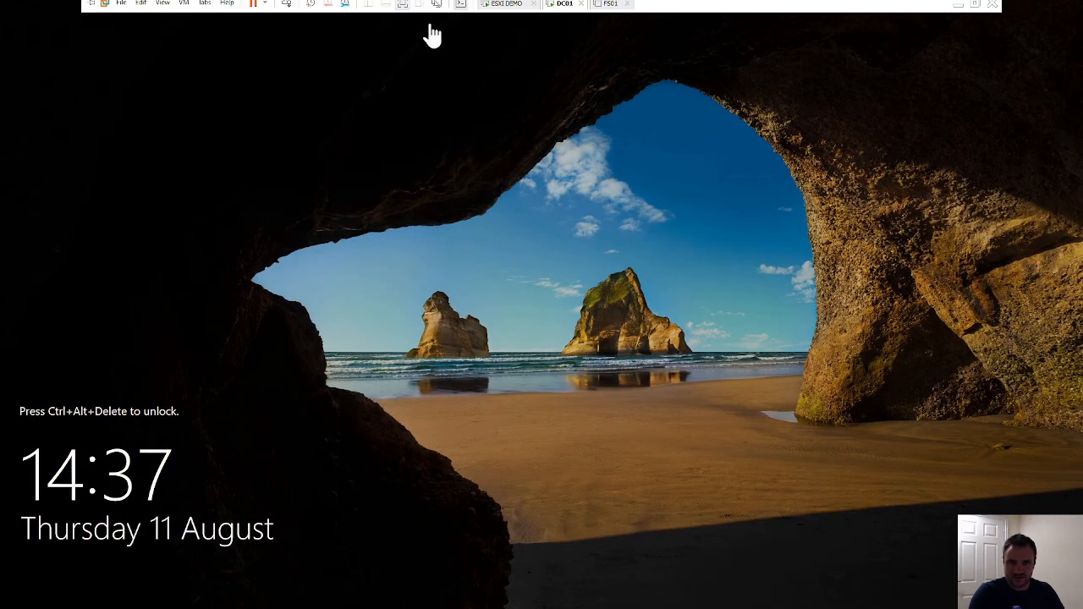
click(287, 9)
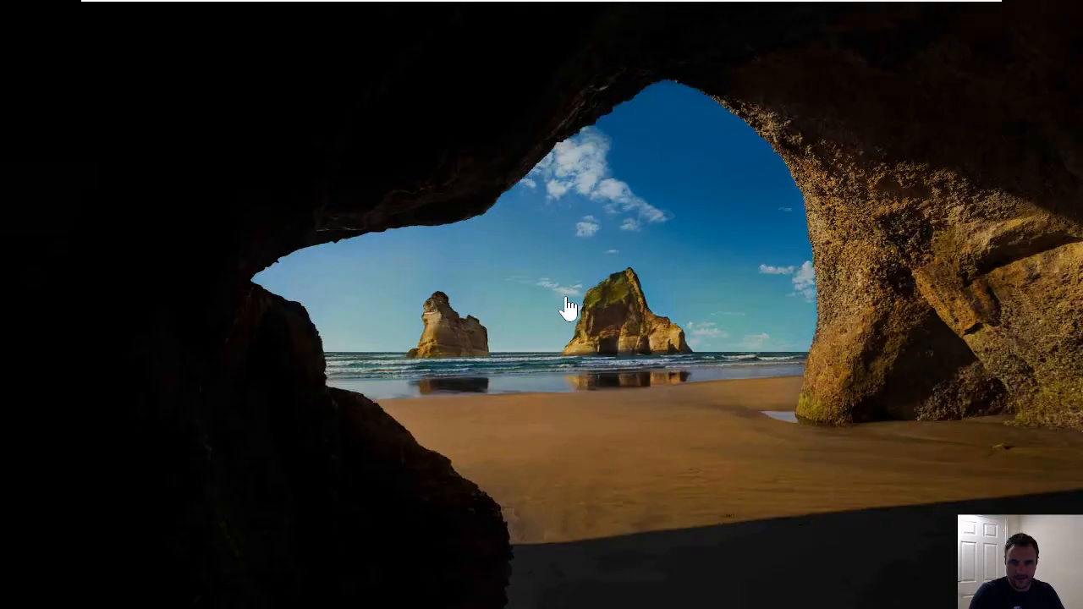
text(********)
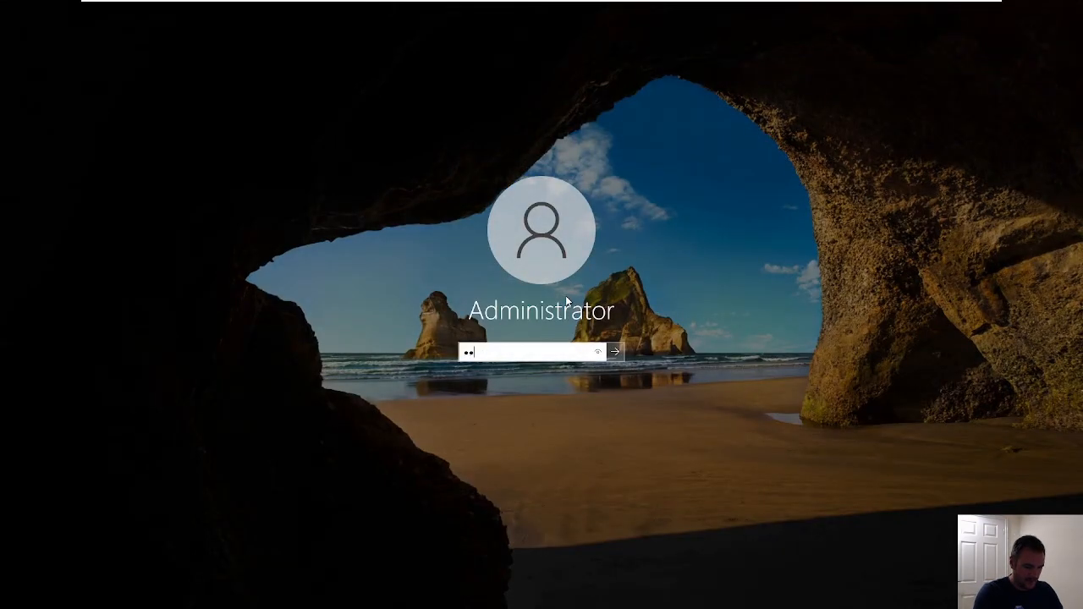
key(Return)
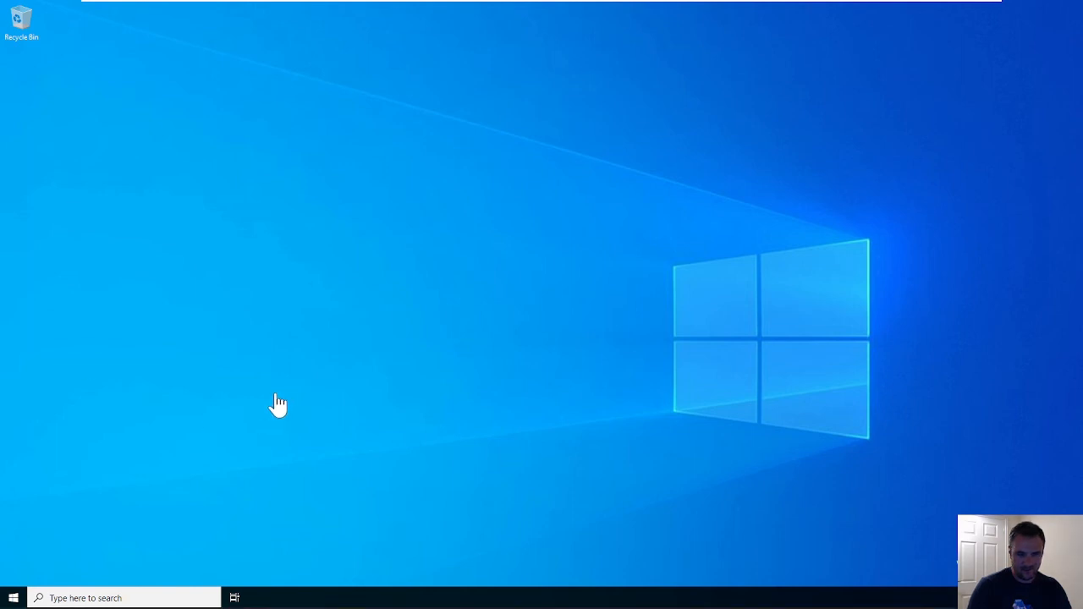
- Let Server Manager load on DC01, dismiss the Action Center, and check its notifications flag
drag(1017, 512, 300, 186)
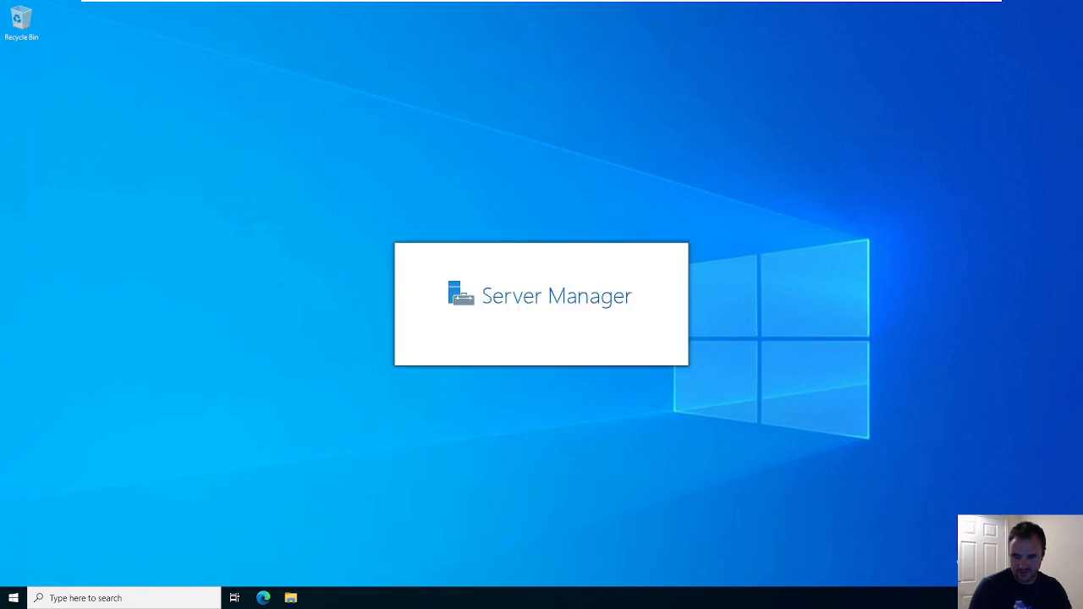
key(super+a)
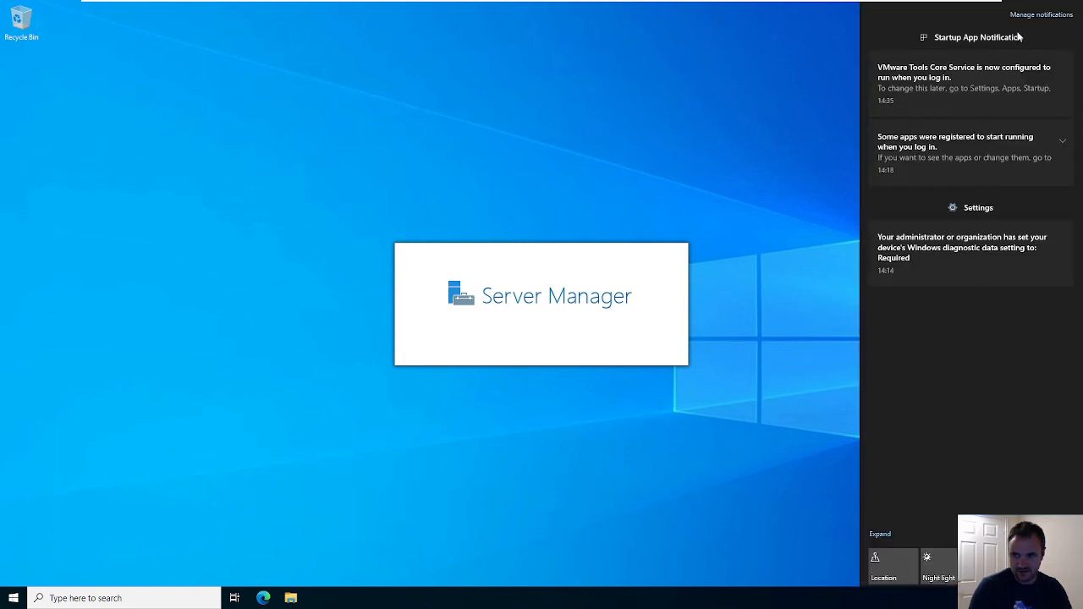
click(781, 112)
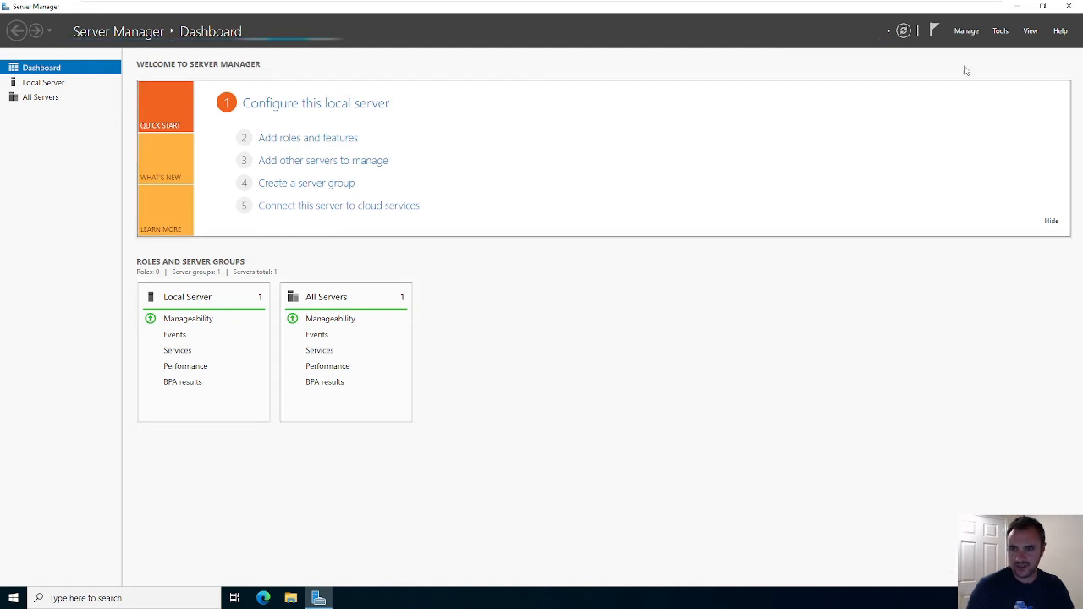
click(934, 35)
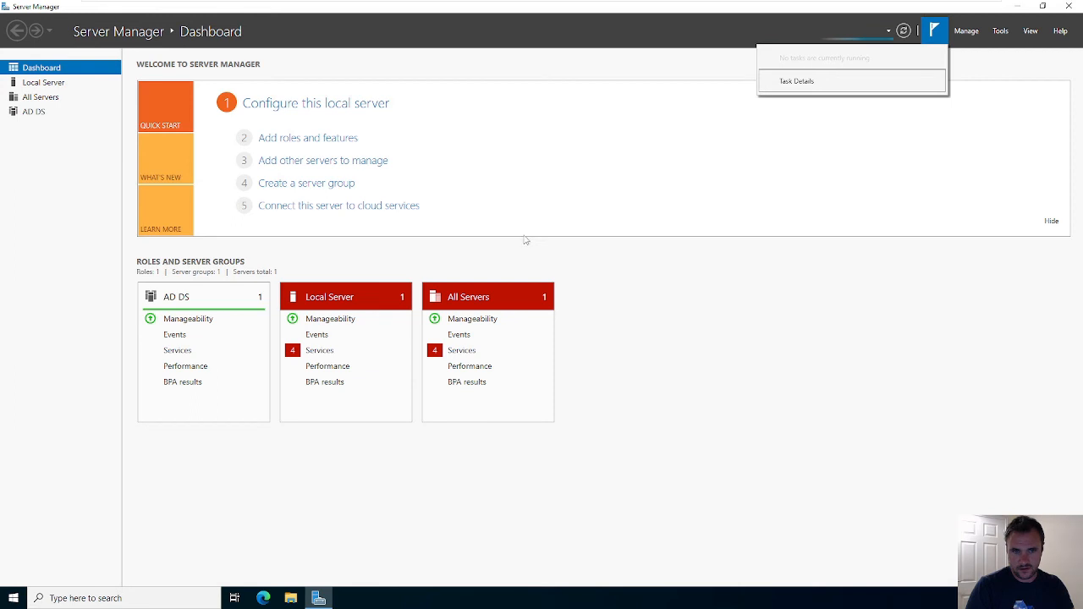
- Launch 'Promote this server to a domain controller' from the notifications, then try closing the wizard
click(937, 34)
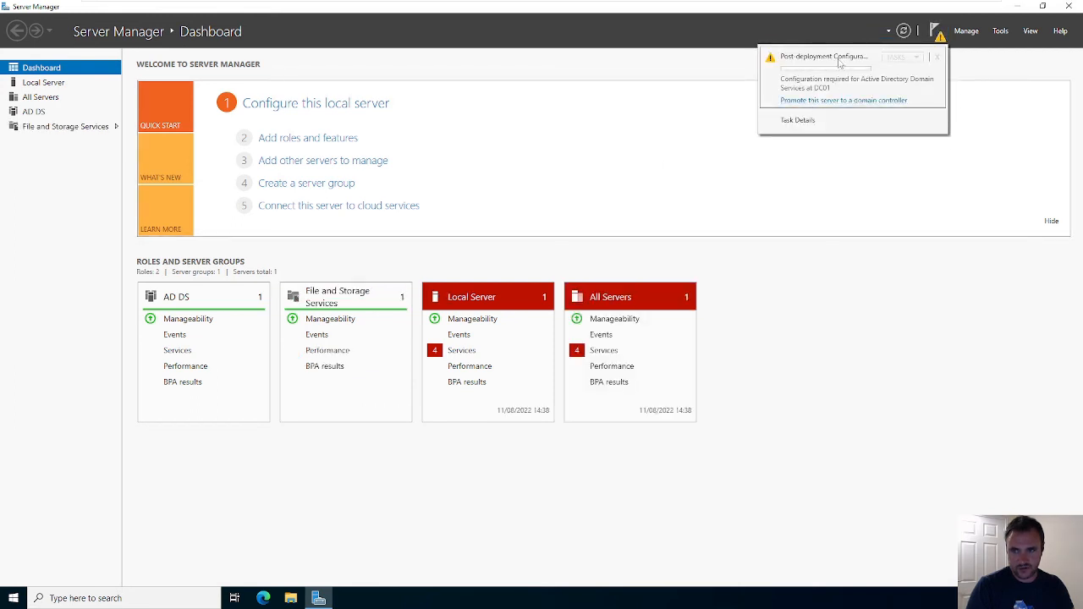
click(843, 100)
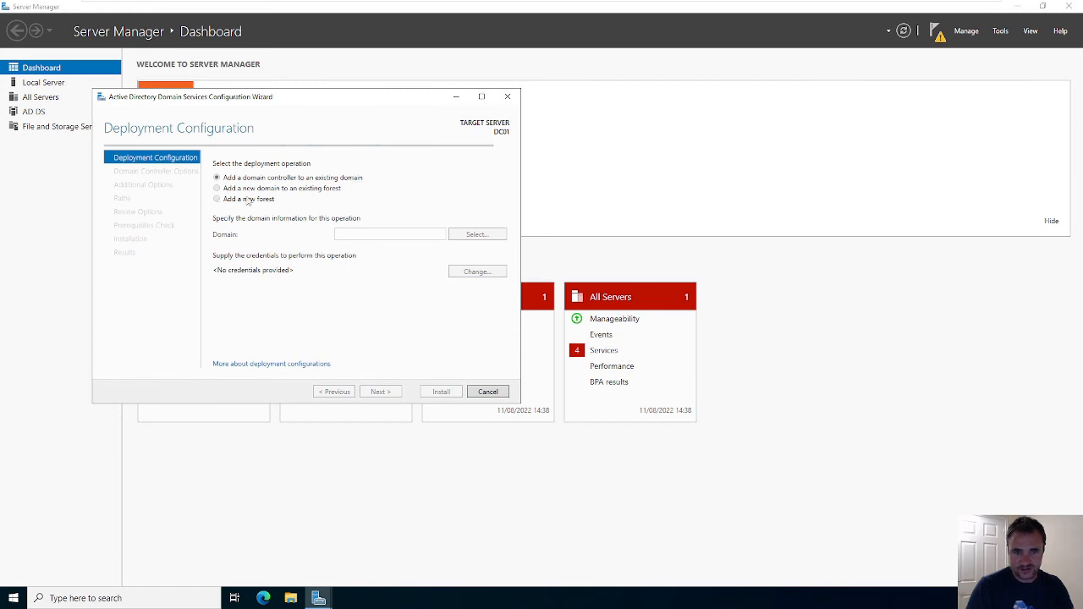
click(507, 97)
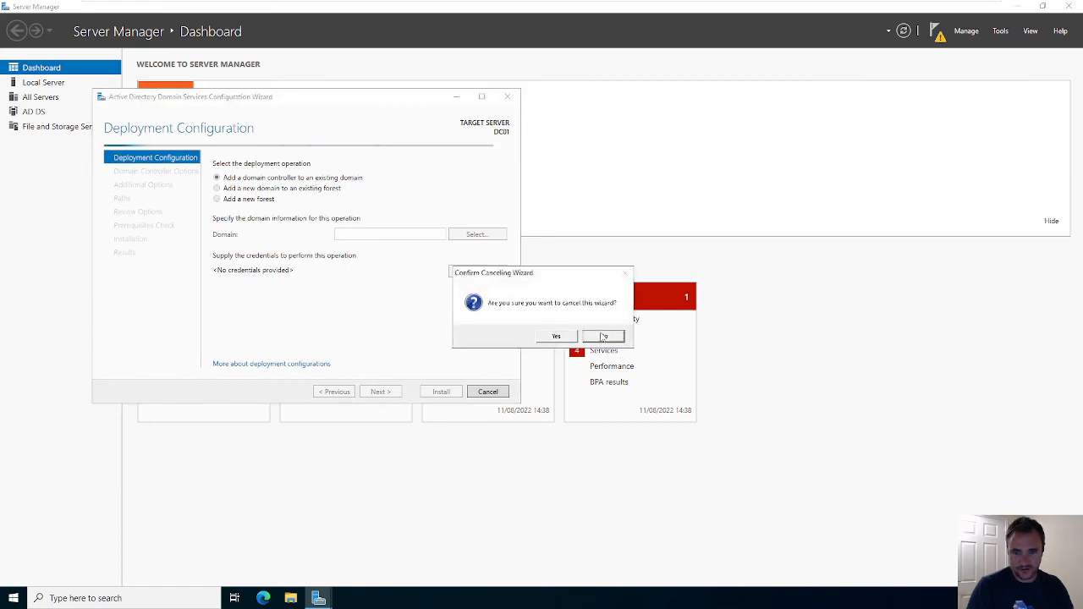
- Keep the wizard open, choose Add a new forest, and enter root domain name cybercoreskillscourse
click(602, 335)
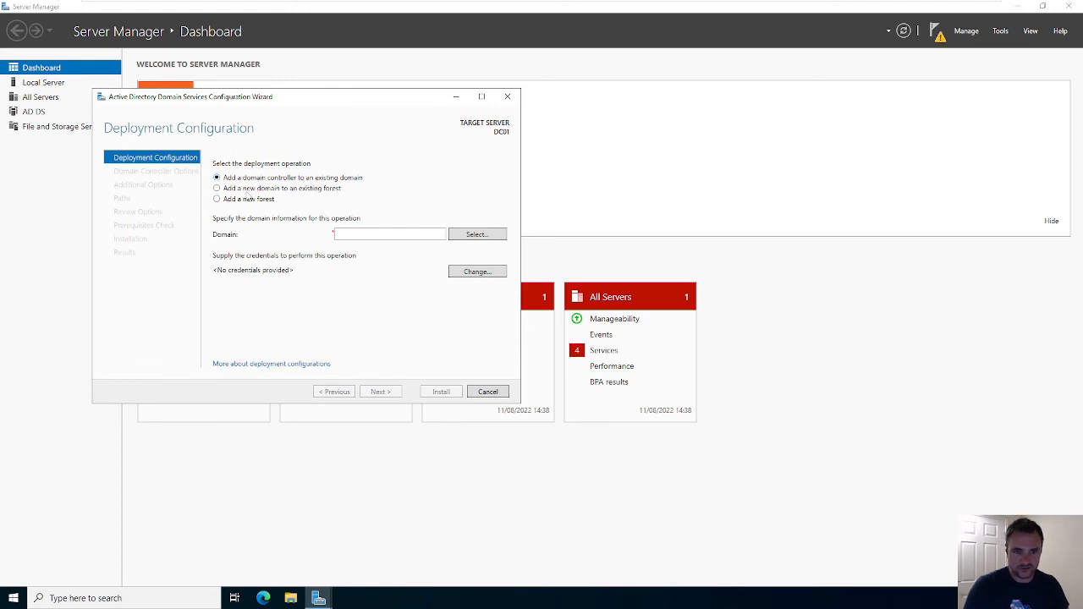
click(219, 199)
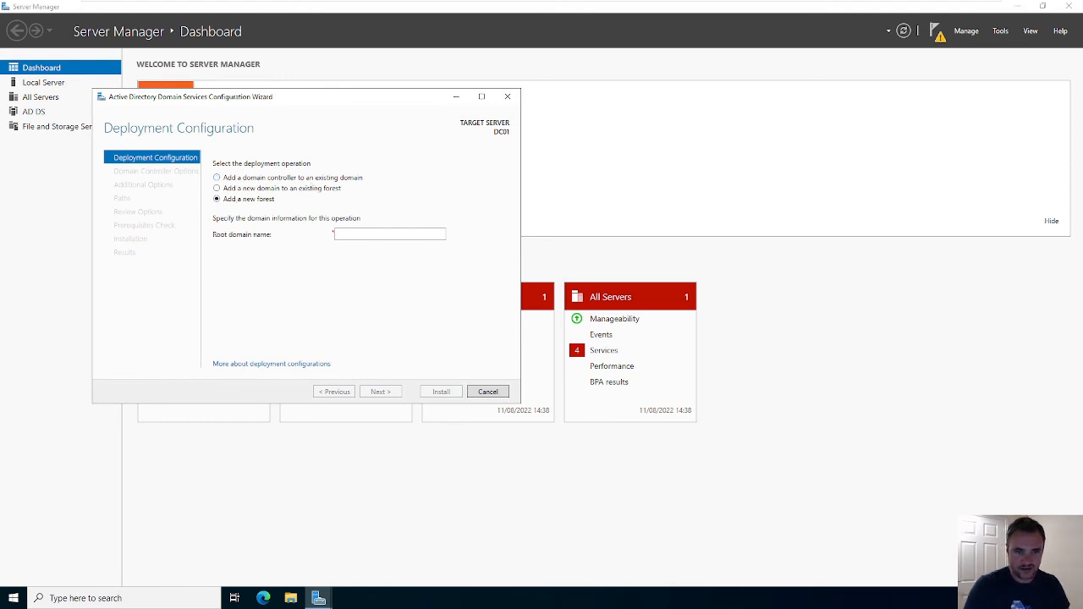
click(346, 234)
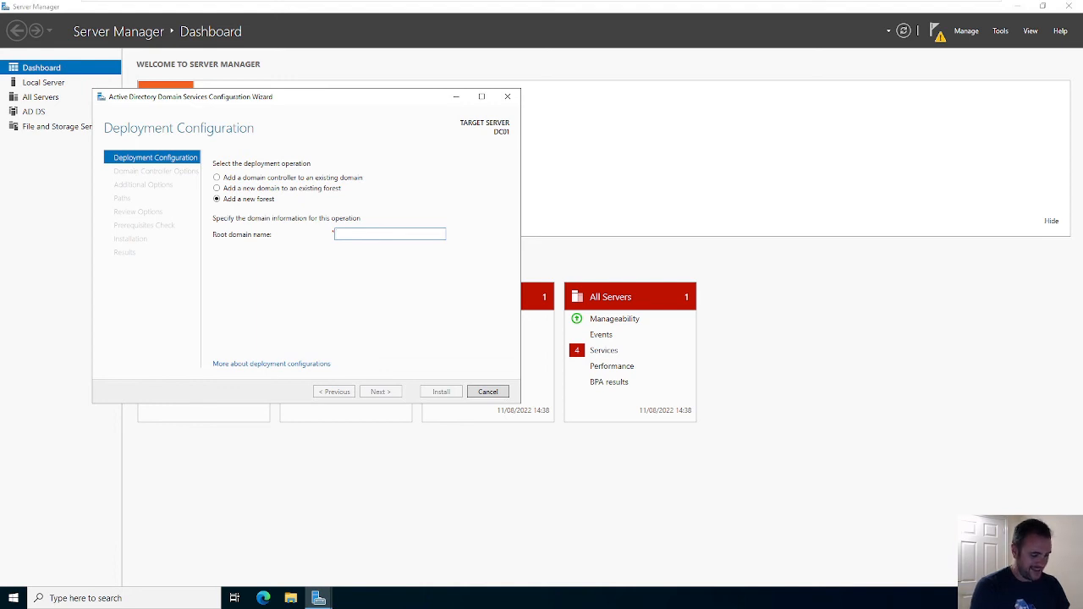
text(cybercore)
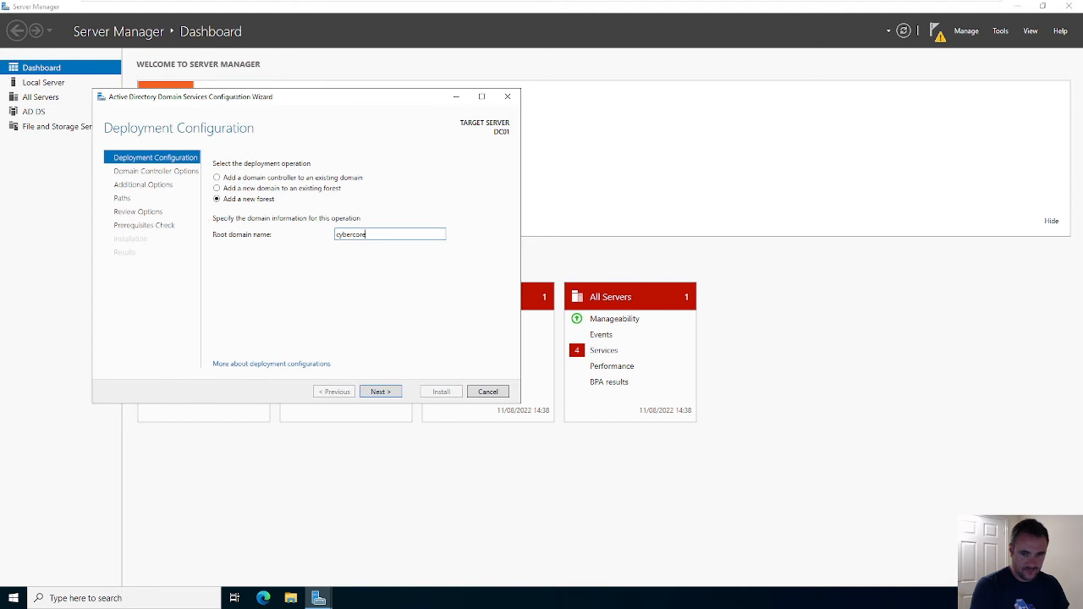
key(BackSpace)
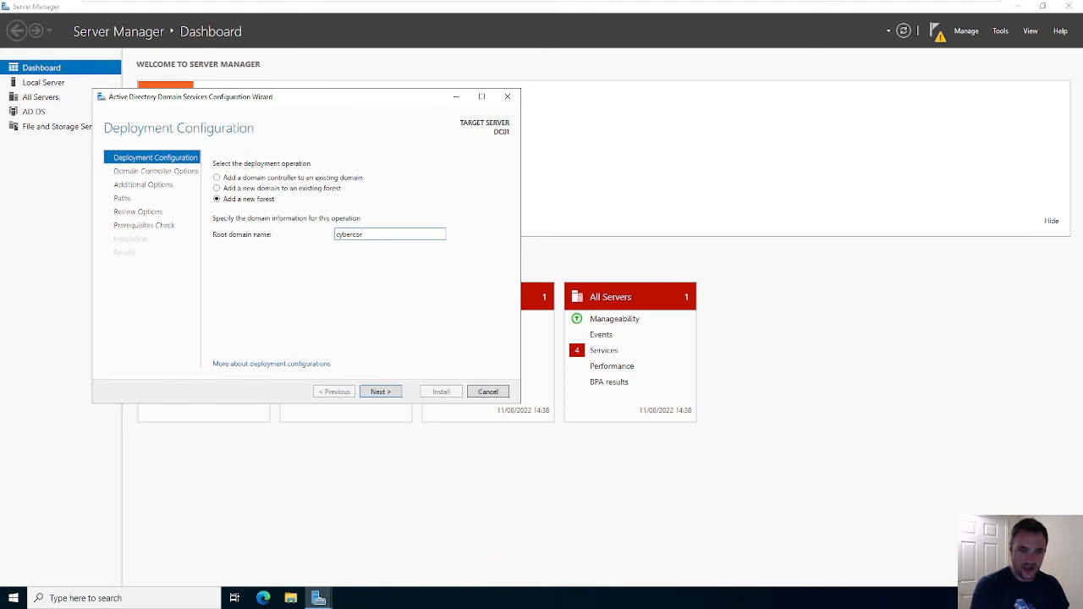
text(e)
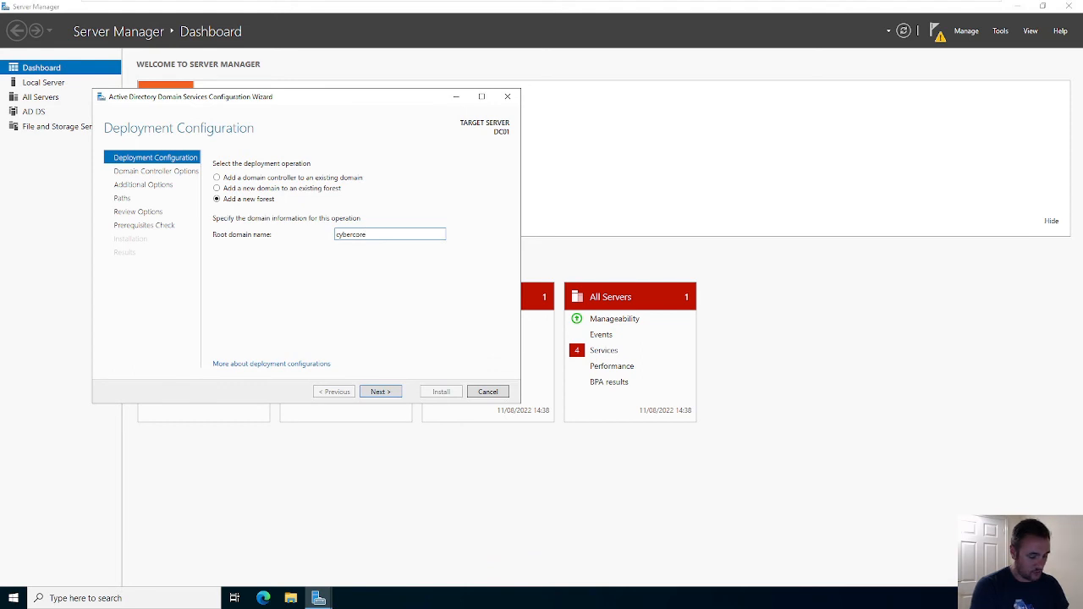
text(skillscour)
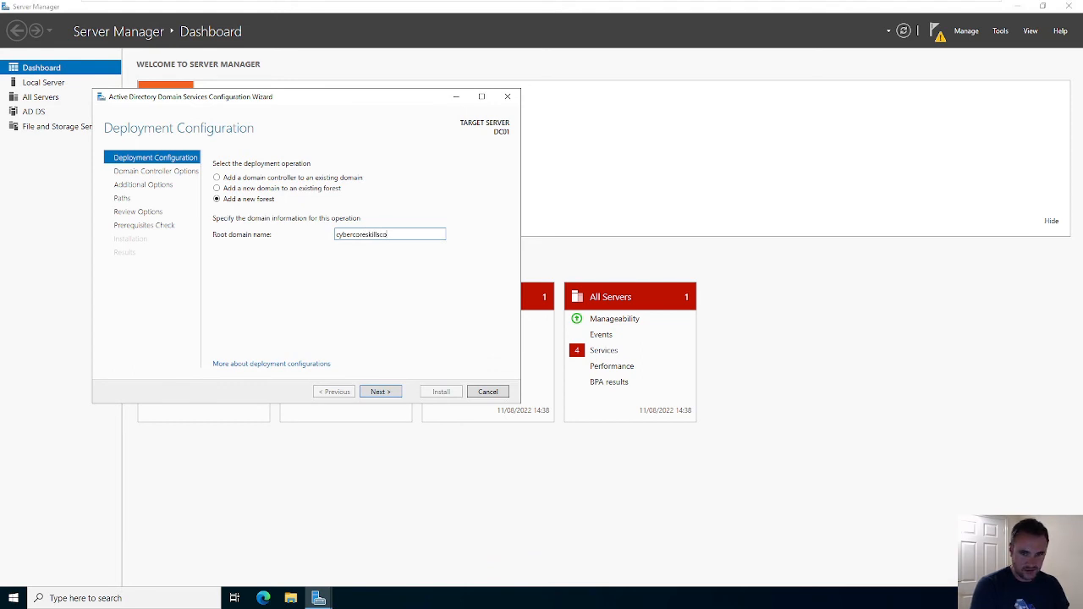
text(se)
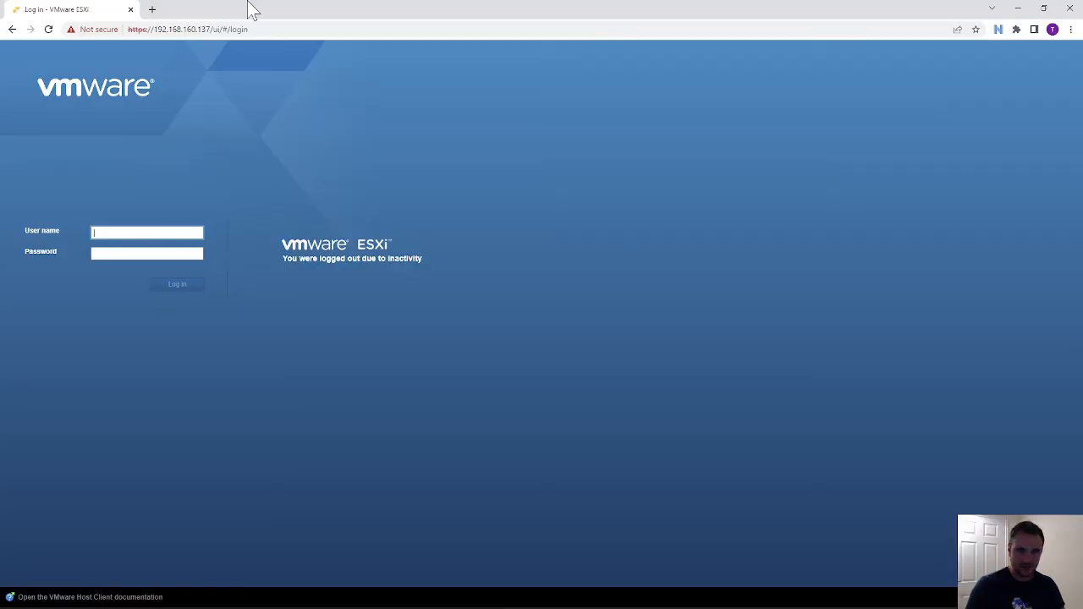
- Close the Chrome window showing the ESXi login page, then select the root domain name text
drag(249, 3, 296, 63)
double_click(295, 63)
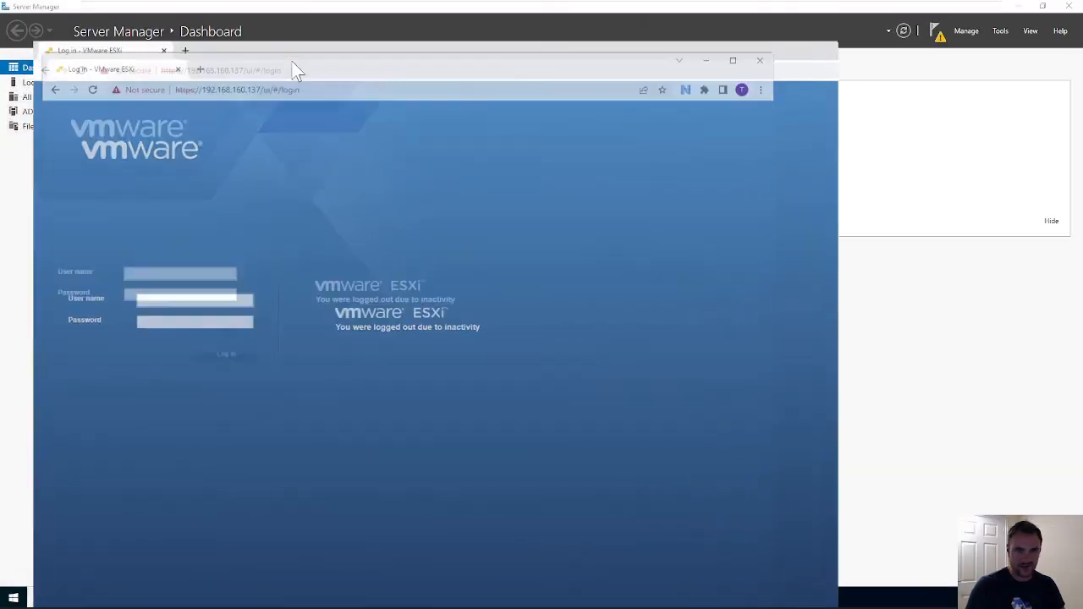
click(154, 9)
drag(232, 11, 0, 215)
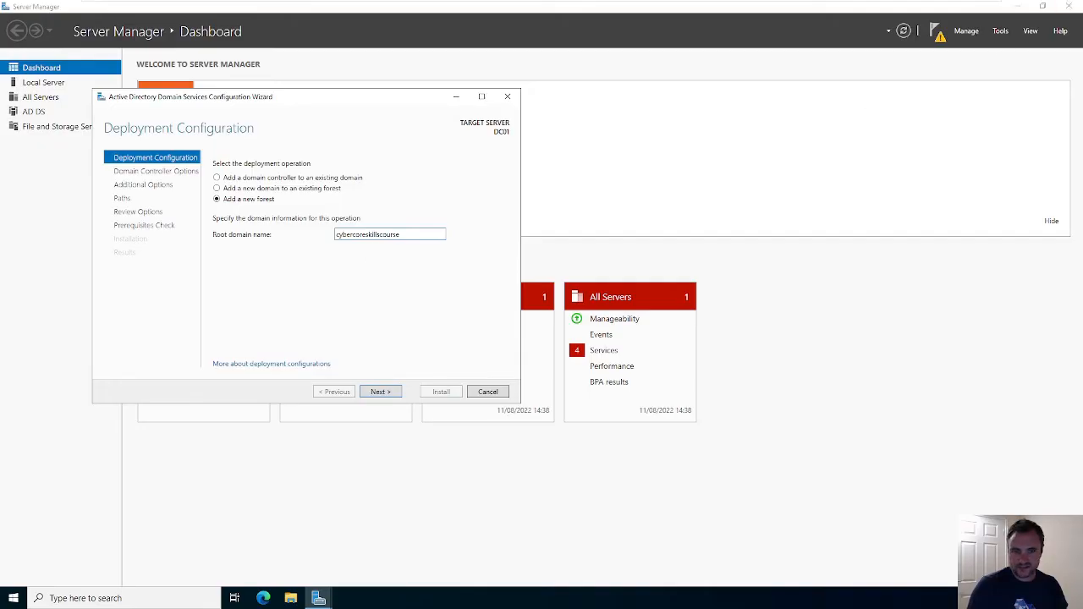
drag(401, 234, 336, 245)
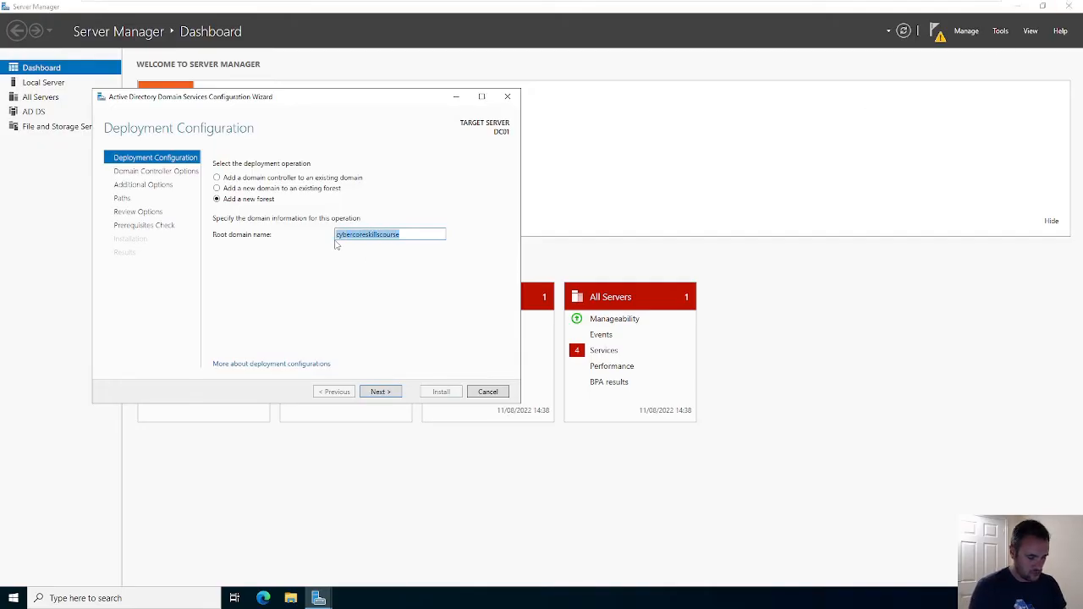
- Replace the root domain name with CCSC.local and advance to Domain Controller Options
text(CCS)
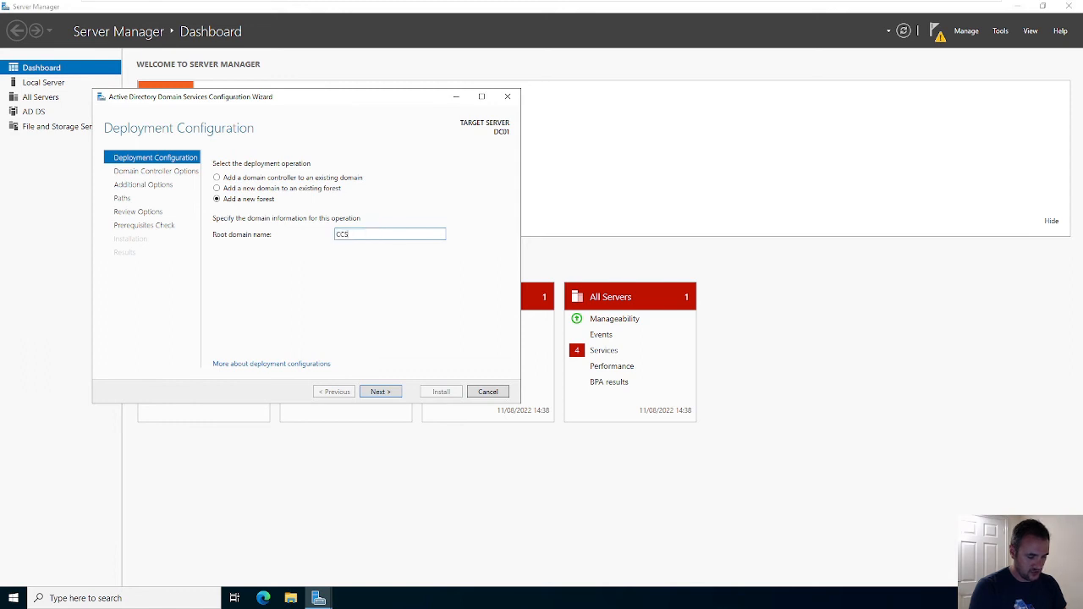
text(C)
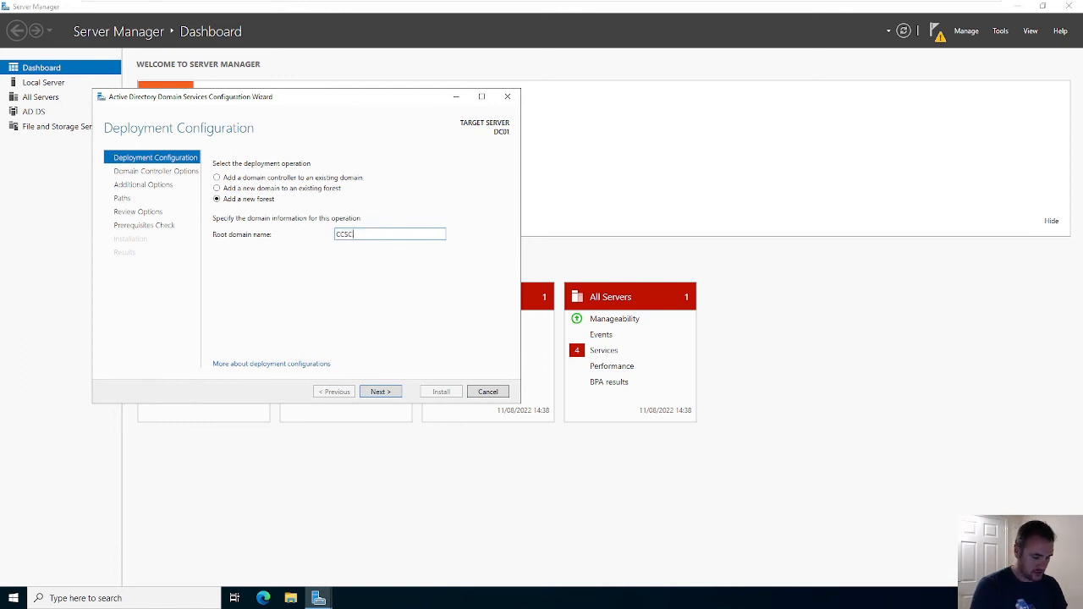
text(.local)
key(ctrl+a)
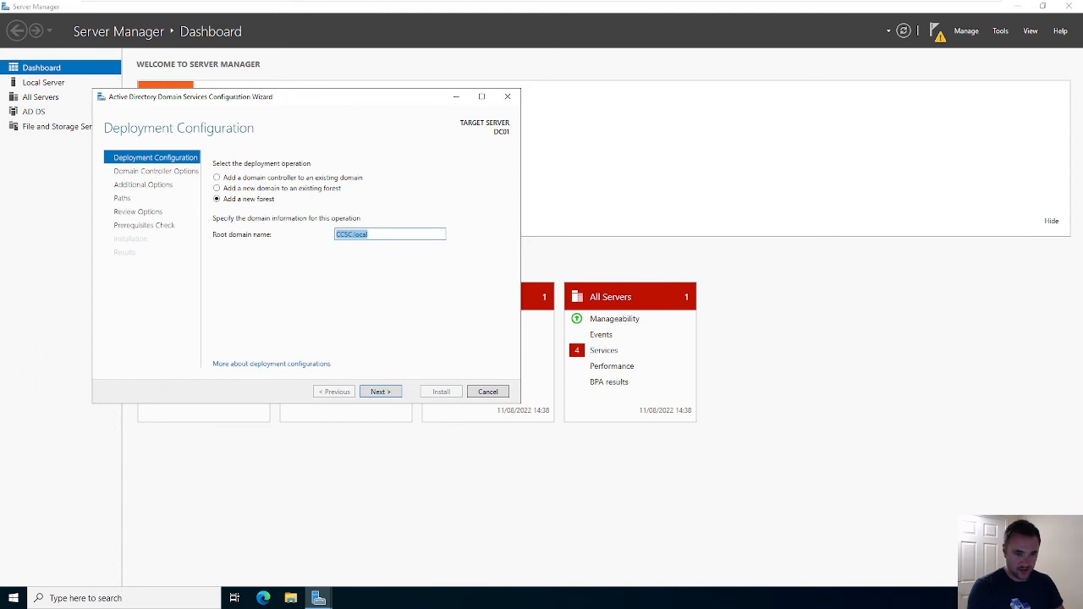
click(385, 392)
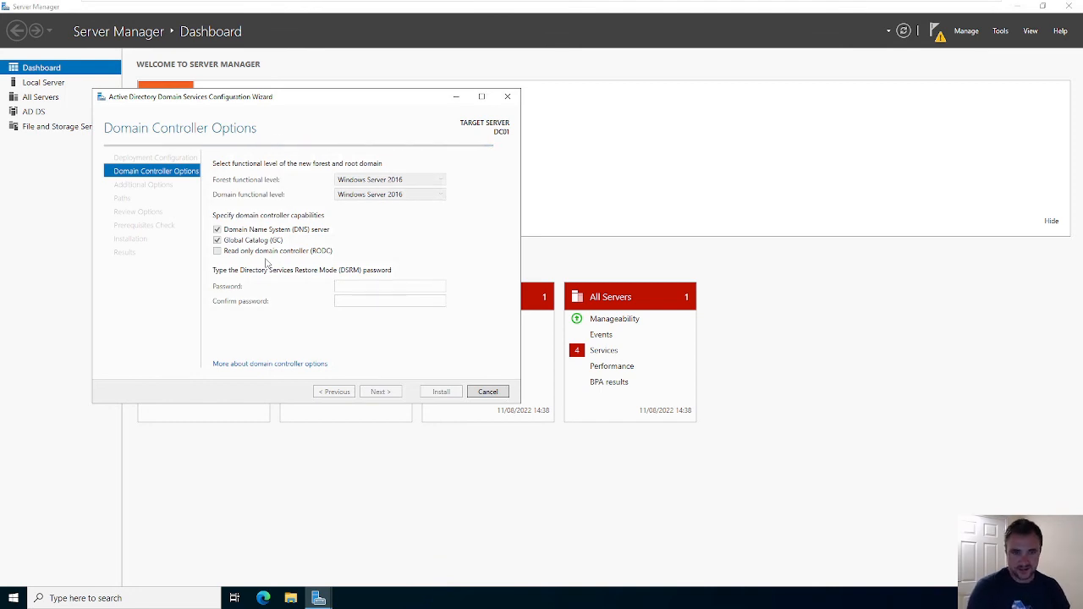
click(360, 183)
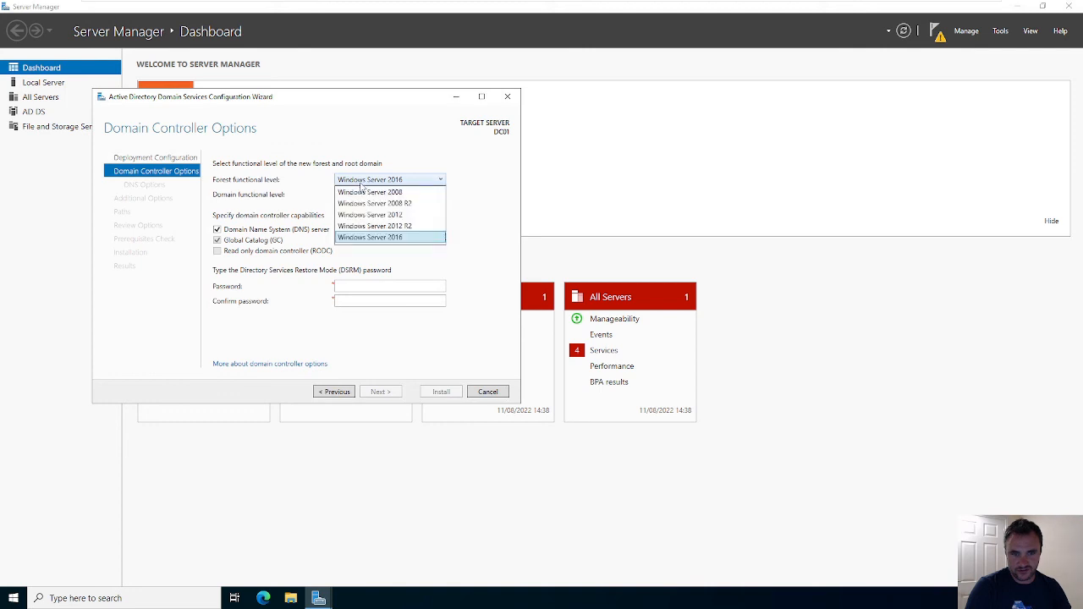
click(436, 178)
click(420, 196)
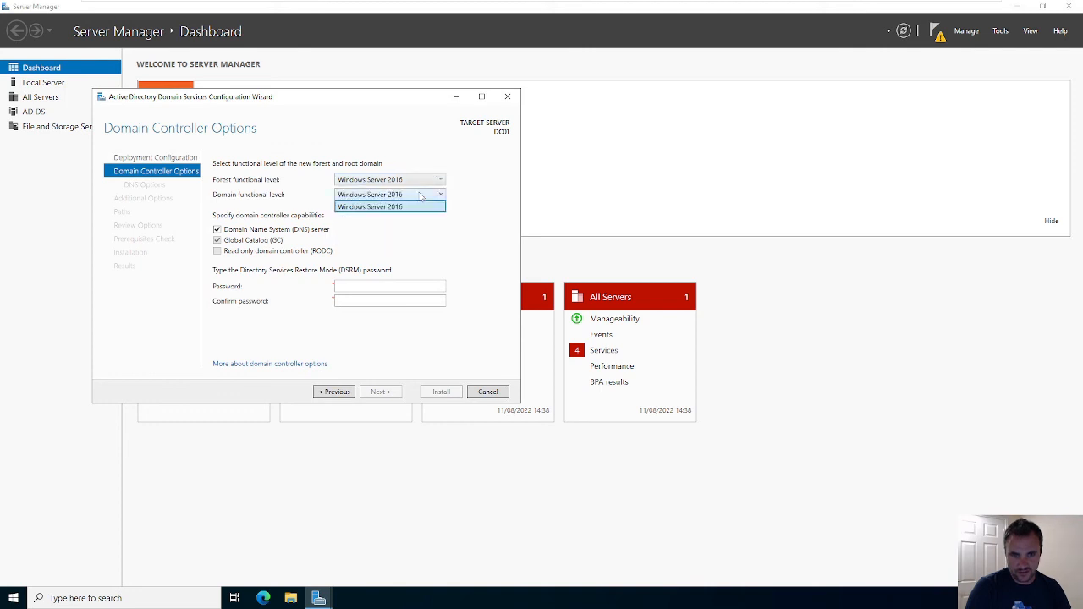
click(421, 179)
click(420, 179)
click(402, 239)
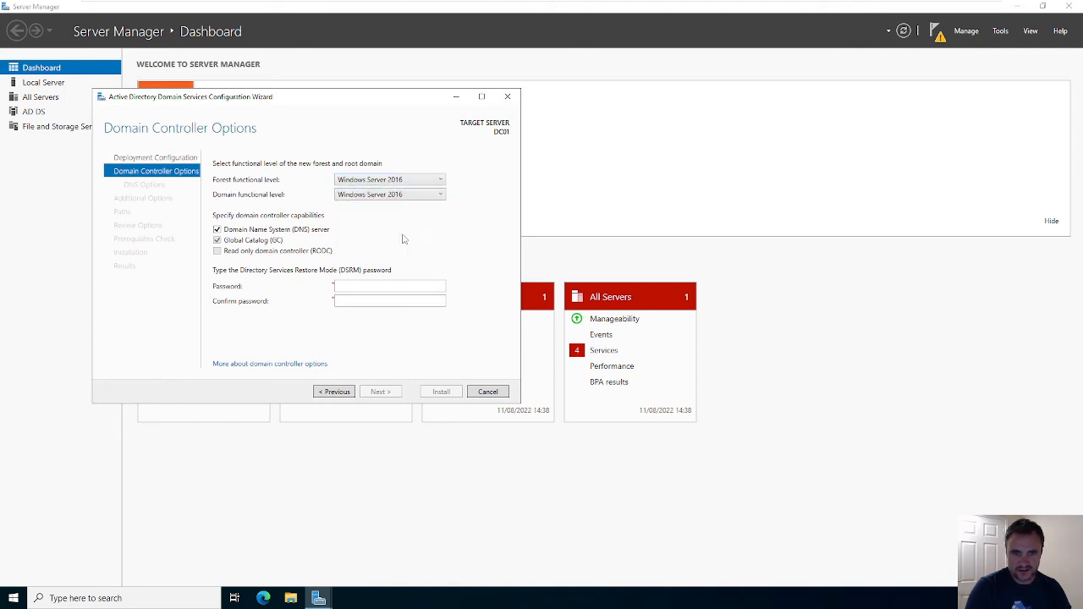
click(419, 183)
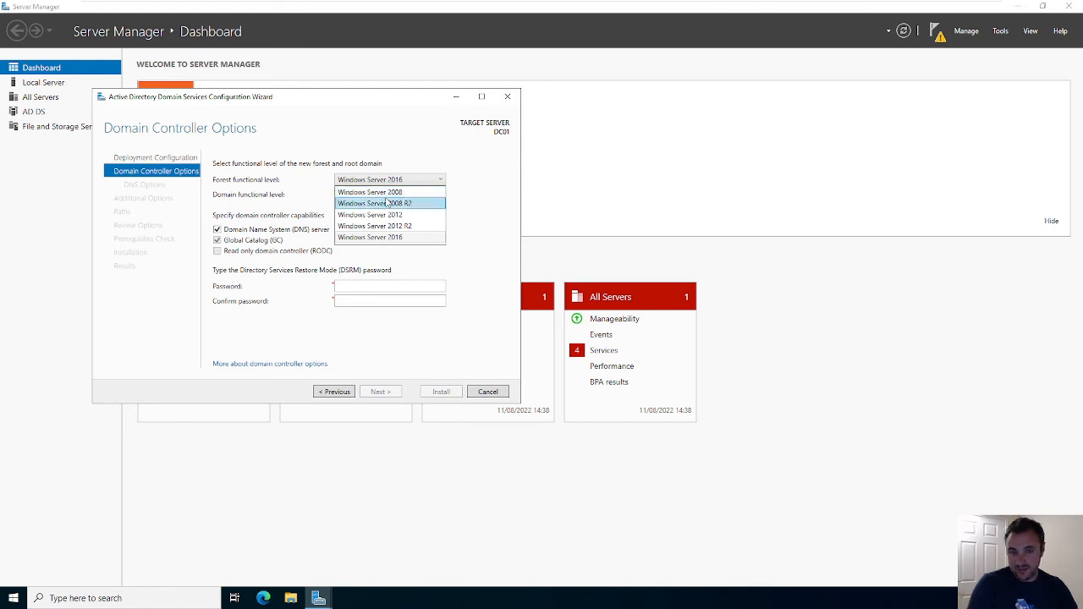
click(494, 196)
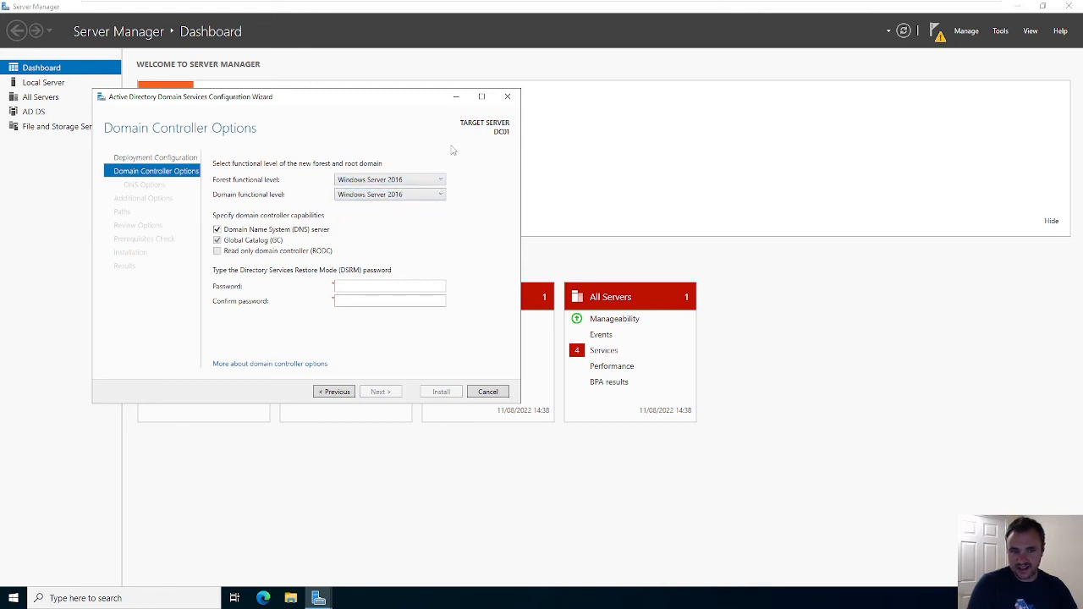
- Enter and confirm the DSRM password, leaving DNS server checked after toggling it off and on
click(338, 287)
text(********)
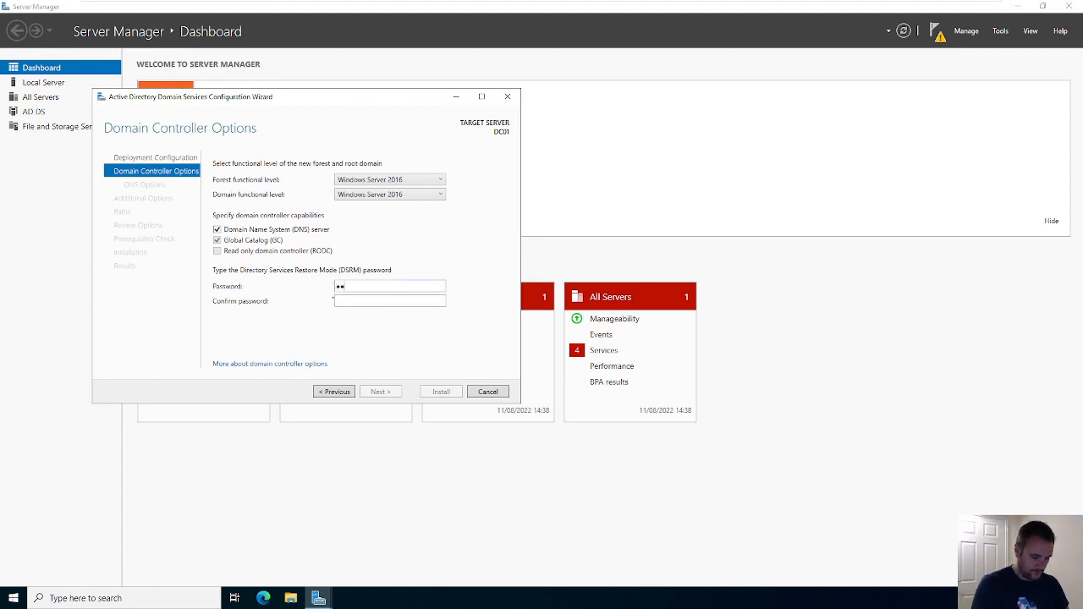
key(Tab)
text(********)
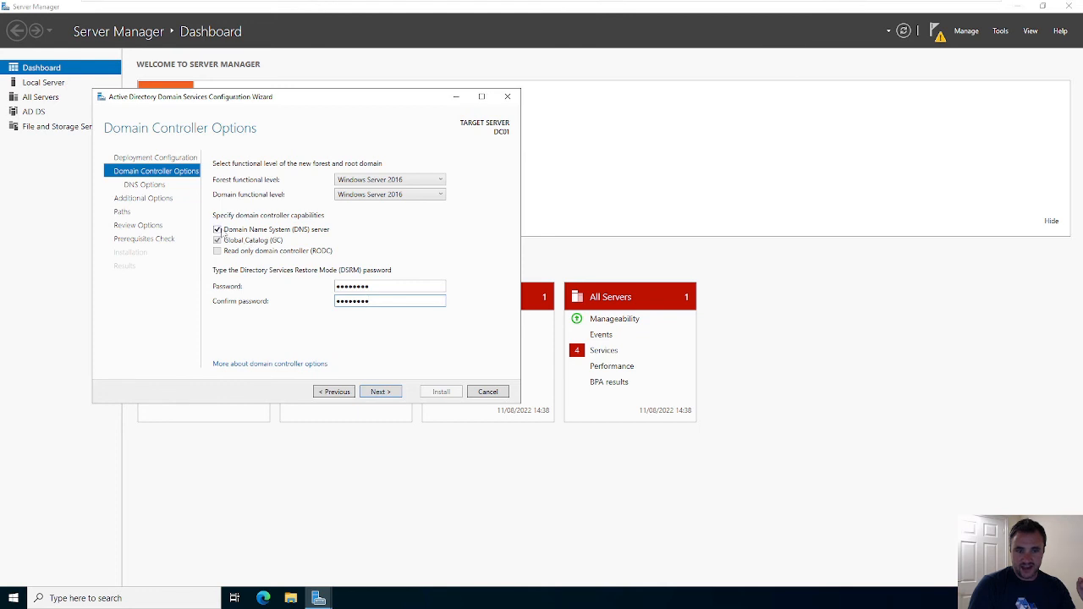
click(319, 231)
click(319, 230)
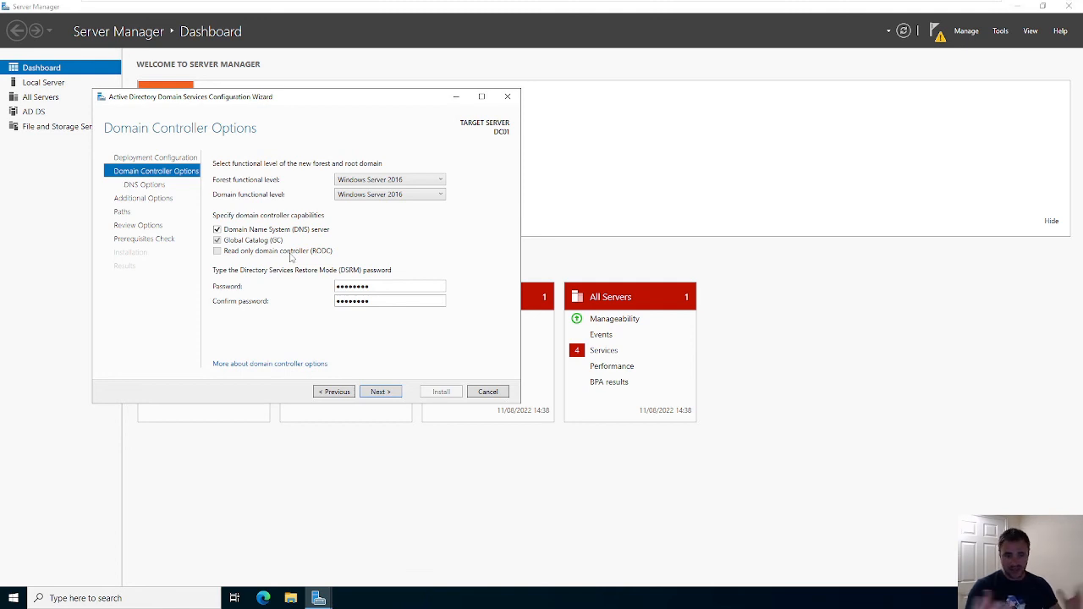
- Advance past DNS Options and Additional Options, keeping NetBIOS name CCSC, to the Paths page
click(380, 391)
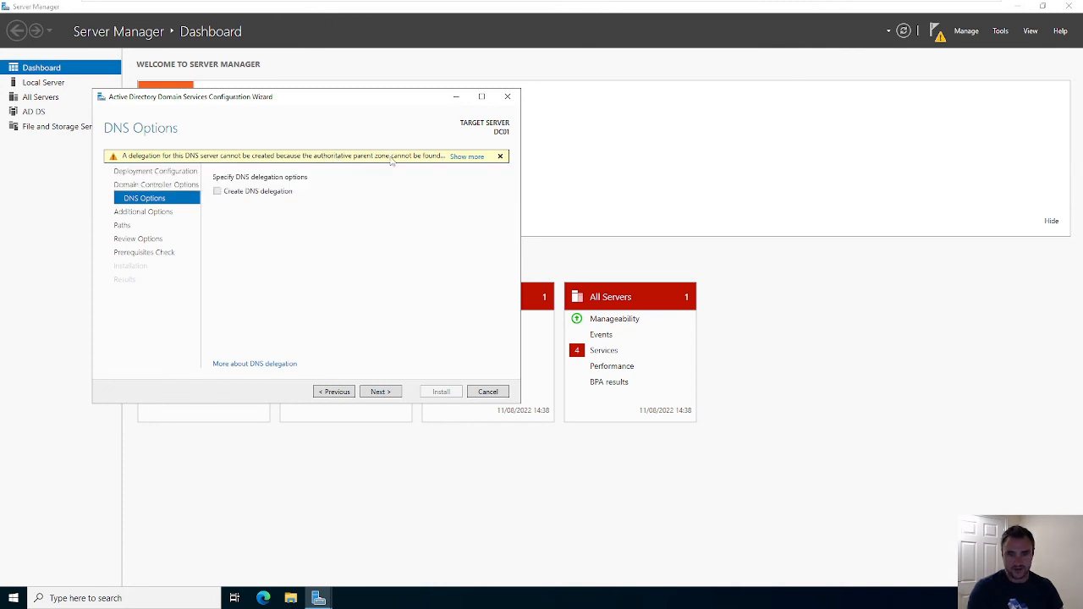
click(379, 392)
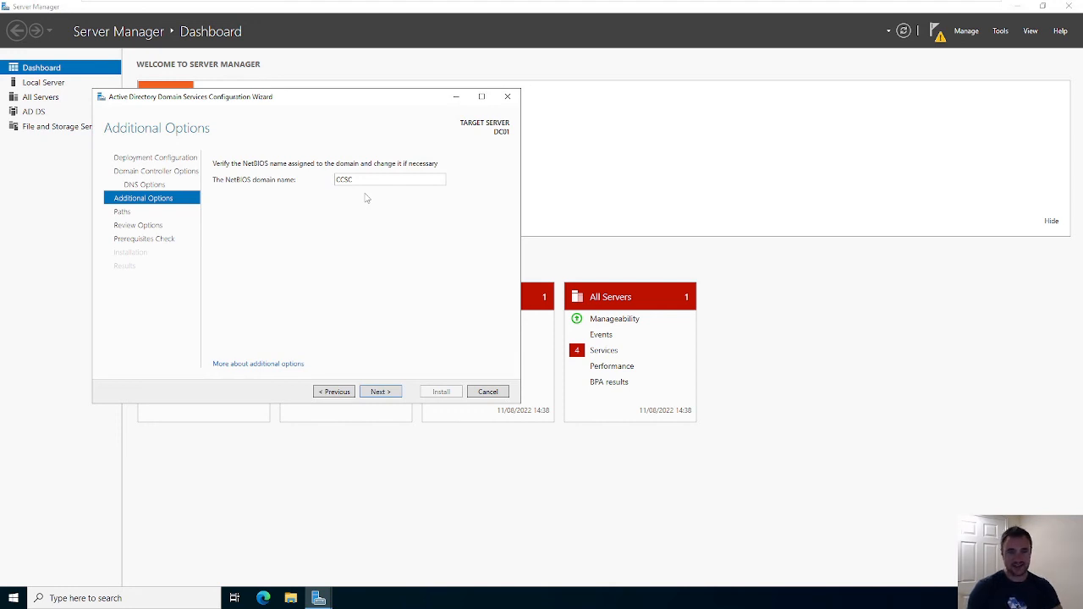
click(378, 393)
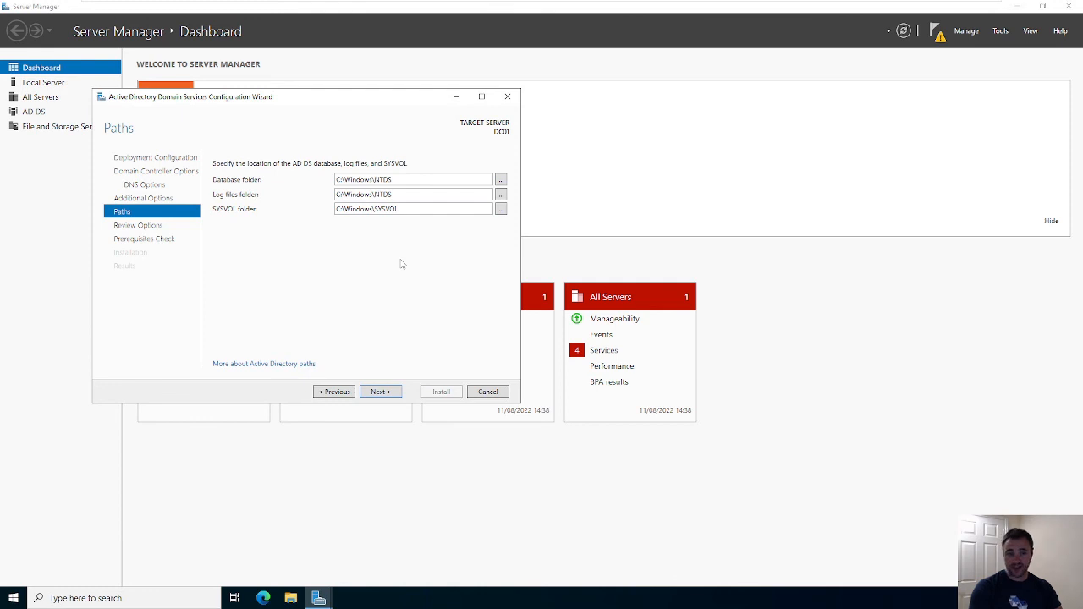
click(292, 597)
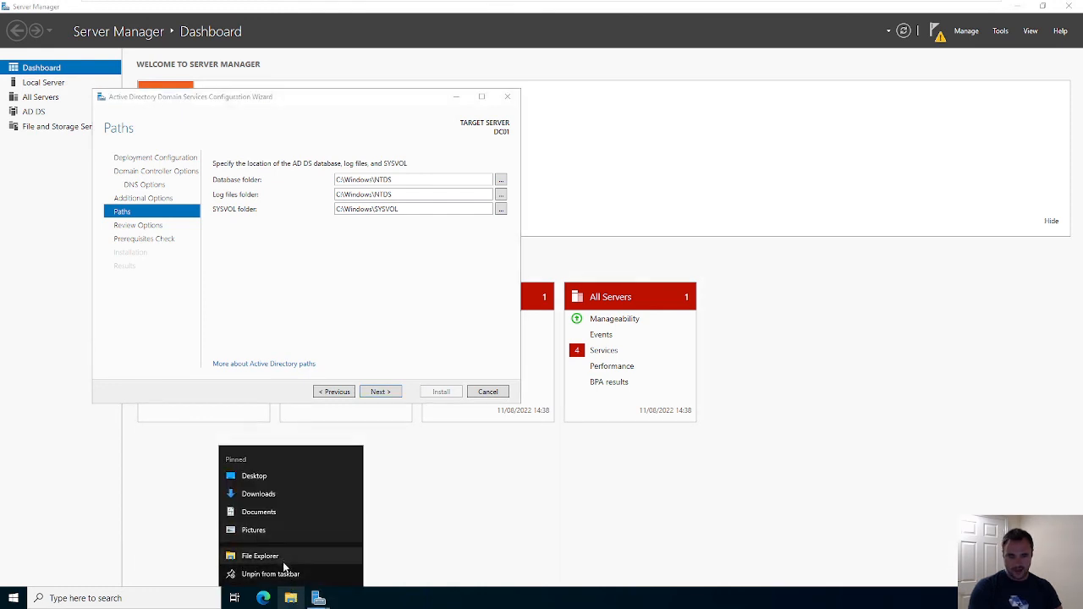
- Open File Explorer and choose Manage from the This PC context menu
click(293, 600)
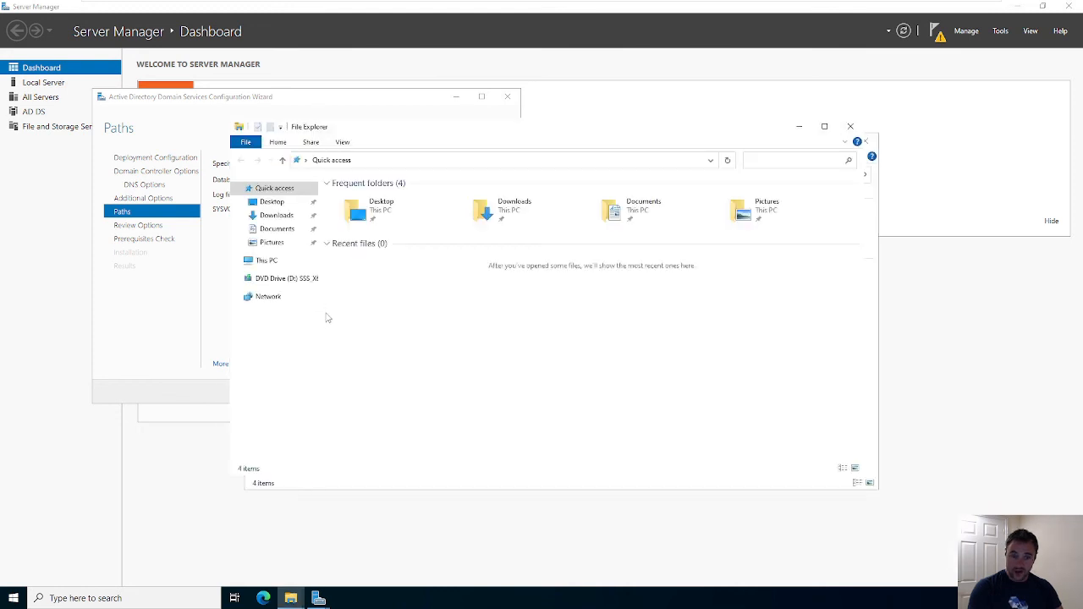
right_click(271, 265)
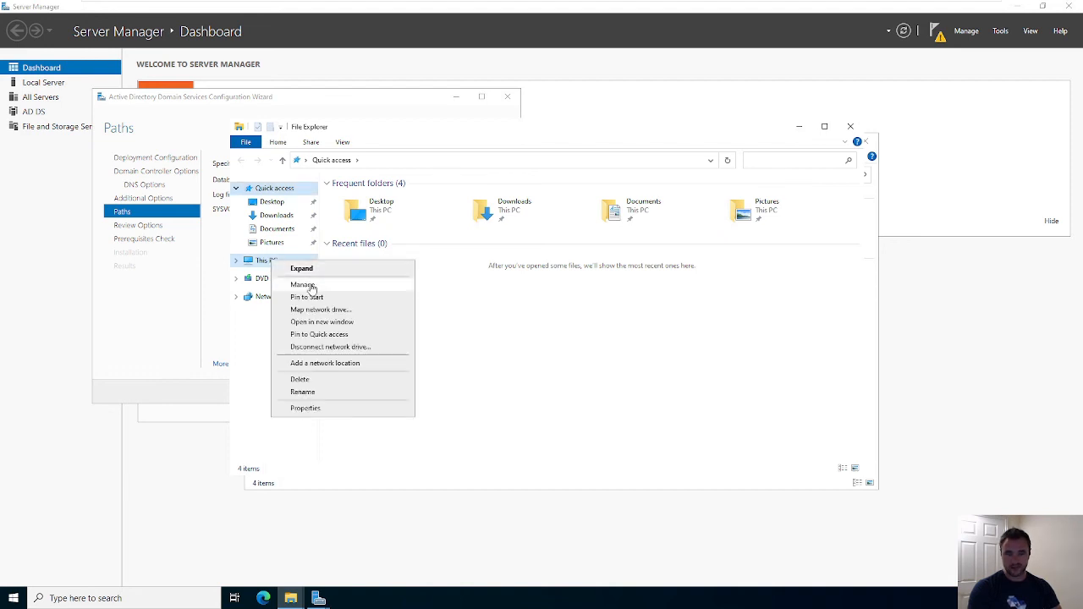
click(306, 286)
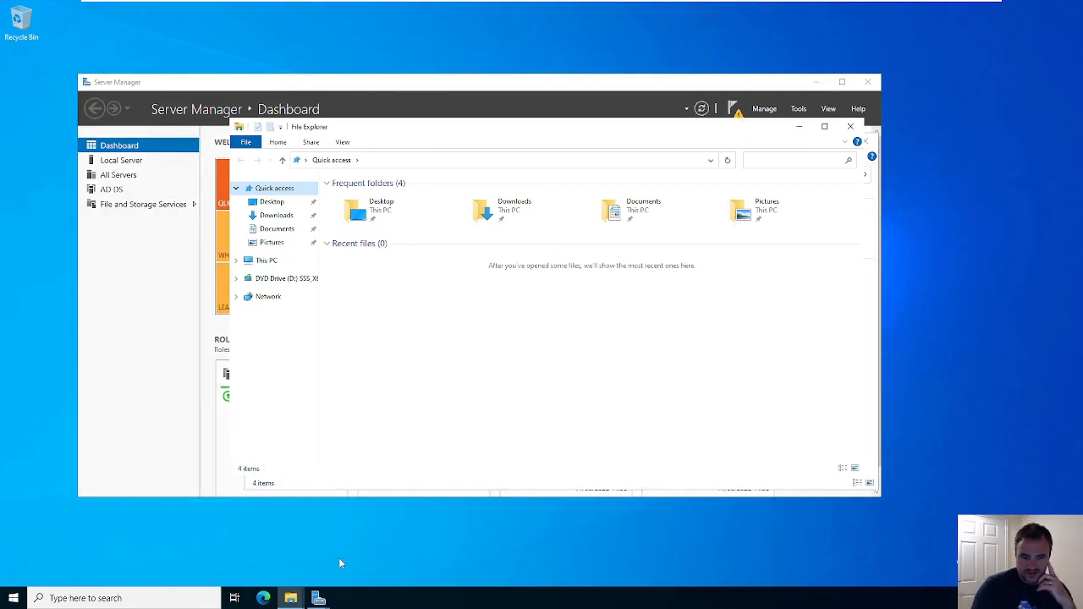
mouse_move(320, 599)
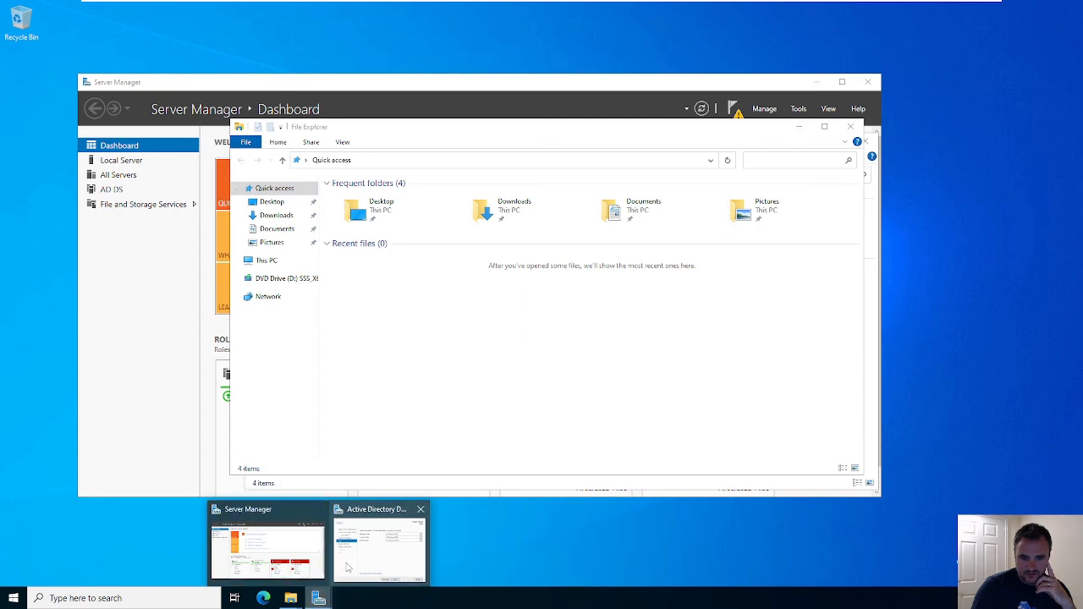
- Browse File and Storage Services' Volumes, Disks and Storage Pools, ending on DC01's Volumes list
click(300, 542)
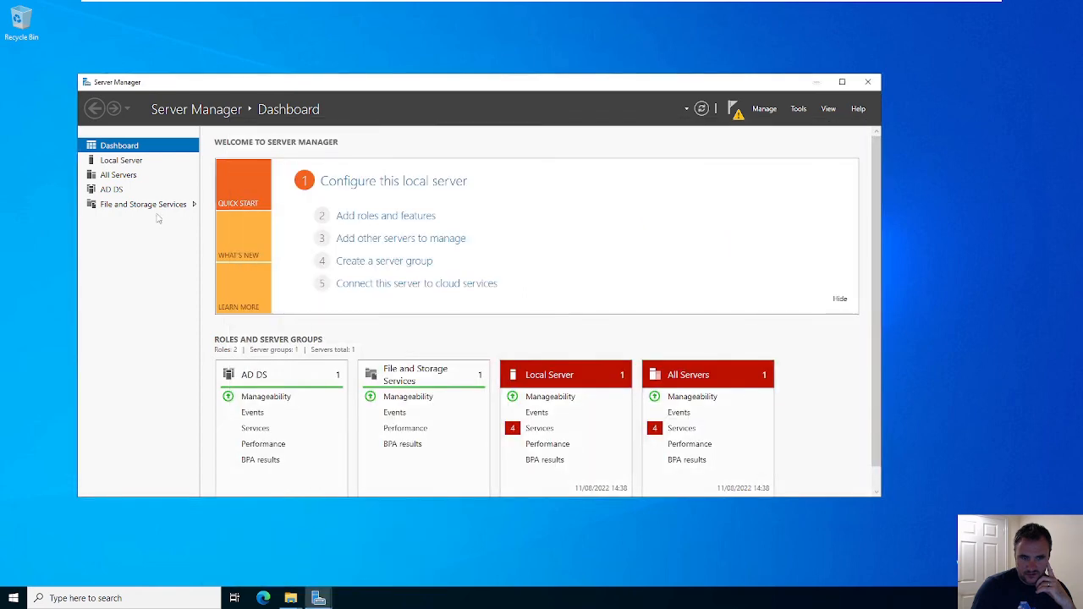
click(123, 206)
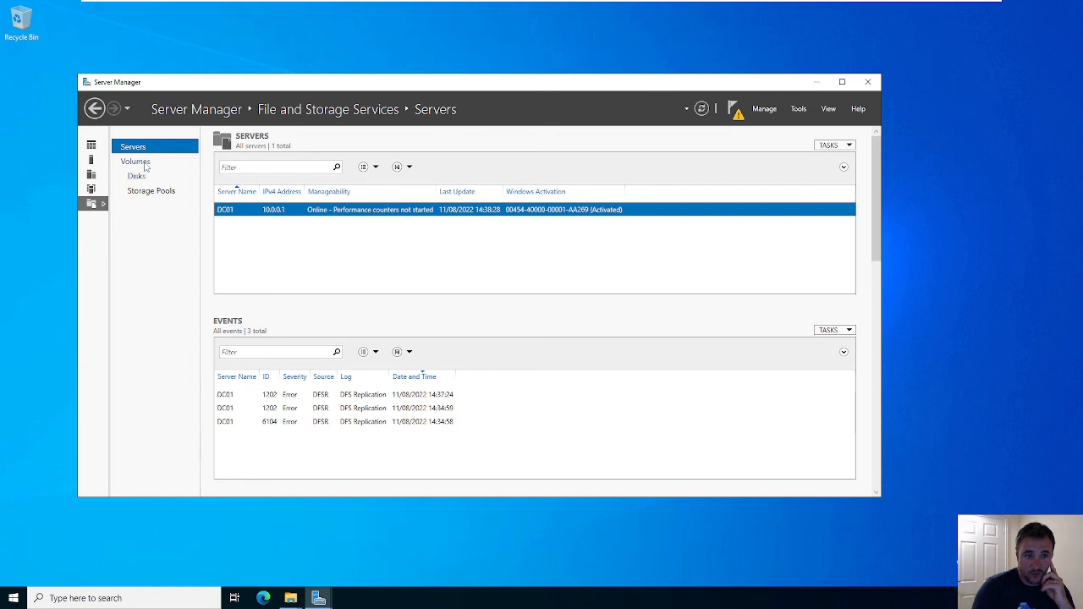
click(137, 161)
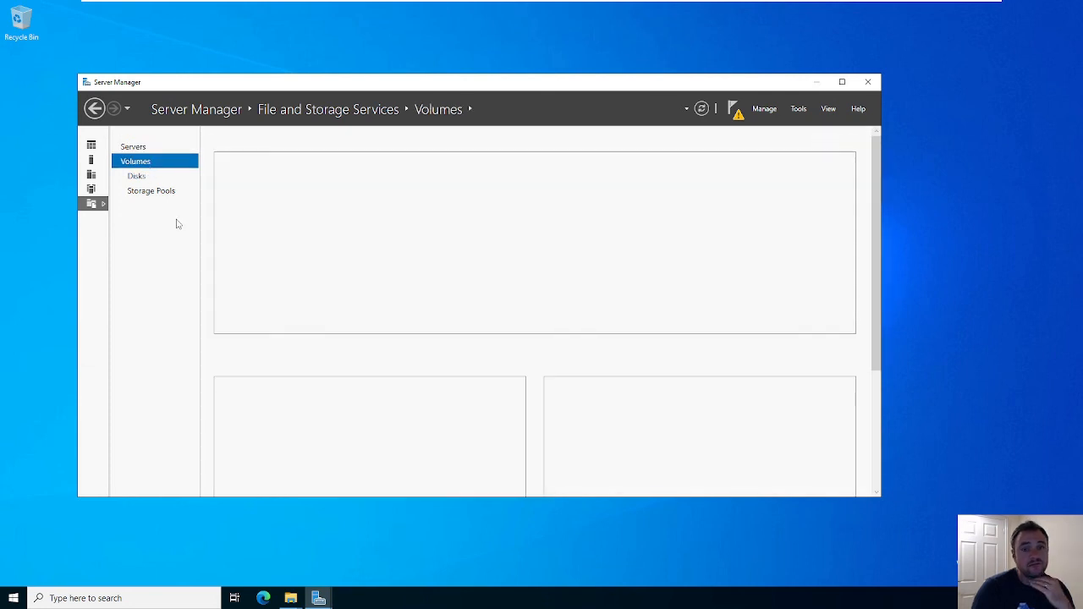
click(137, 176)
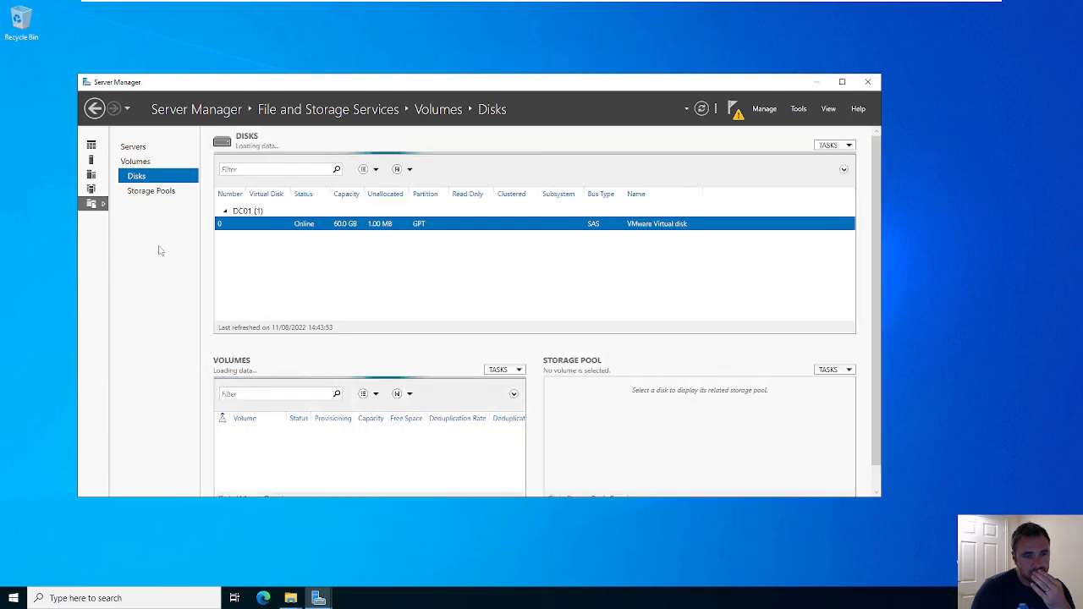
right_click(267, 227)
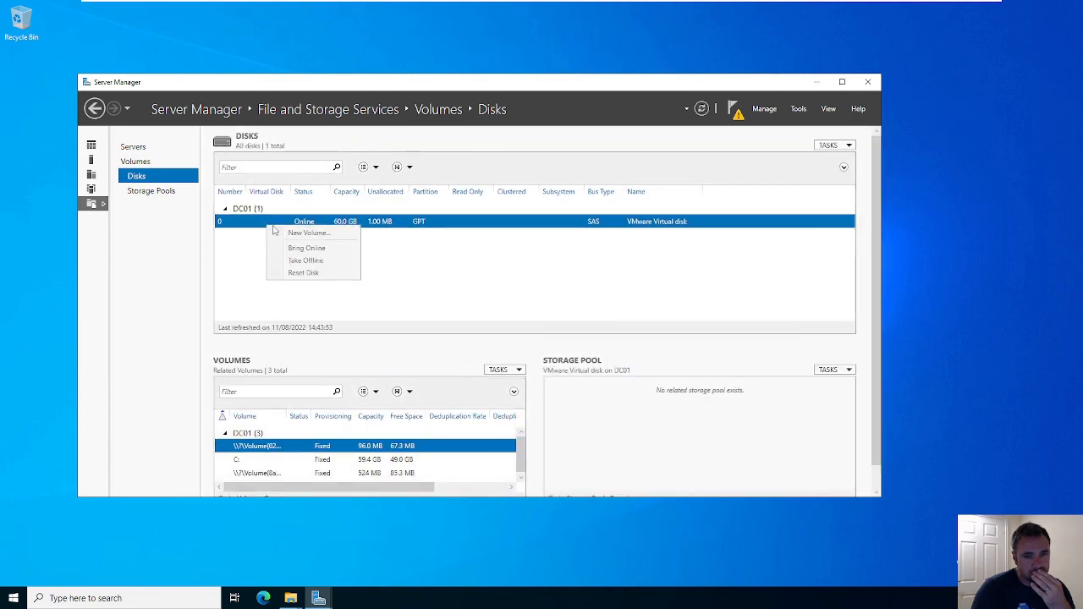
click(146, 193)
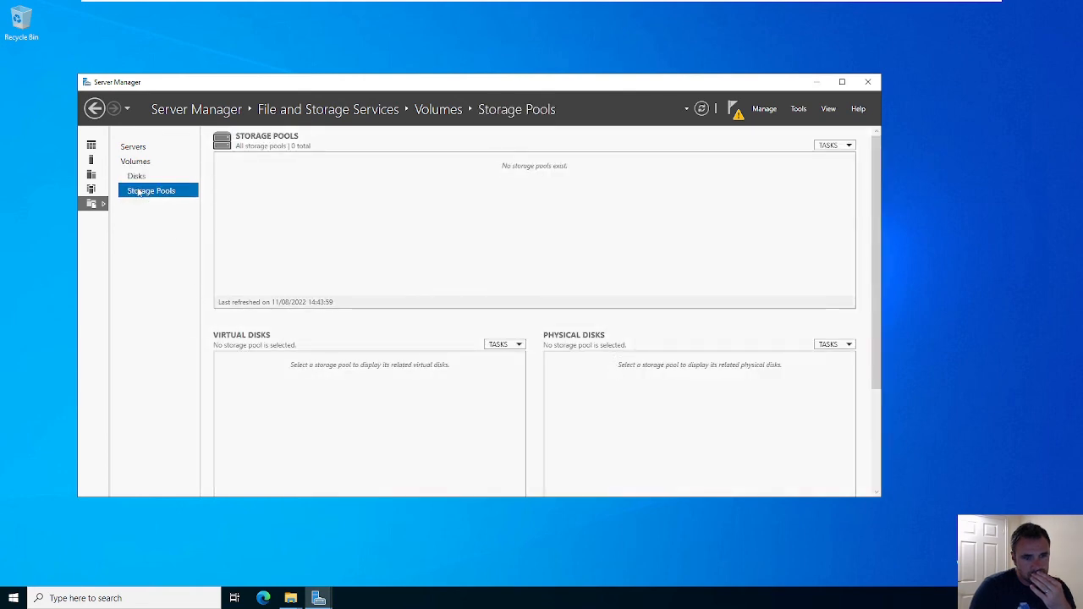
click(139, 164)
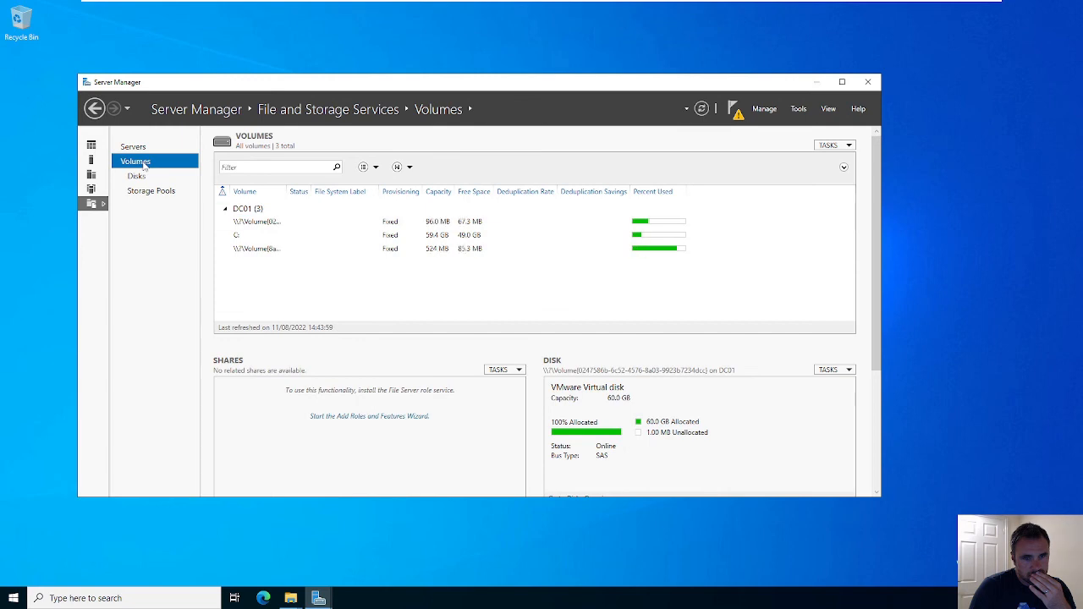
click(841, 81)
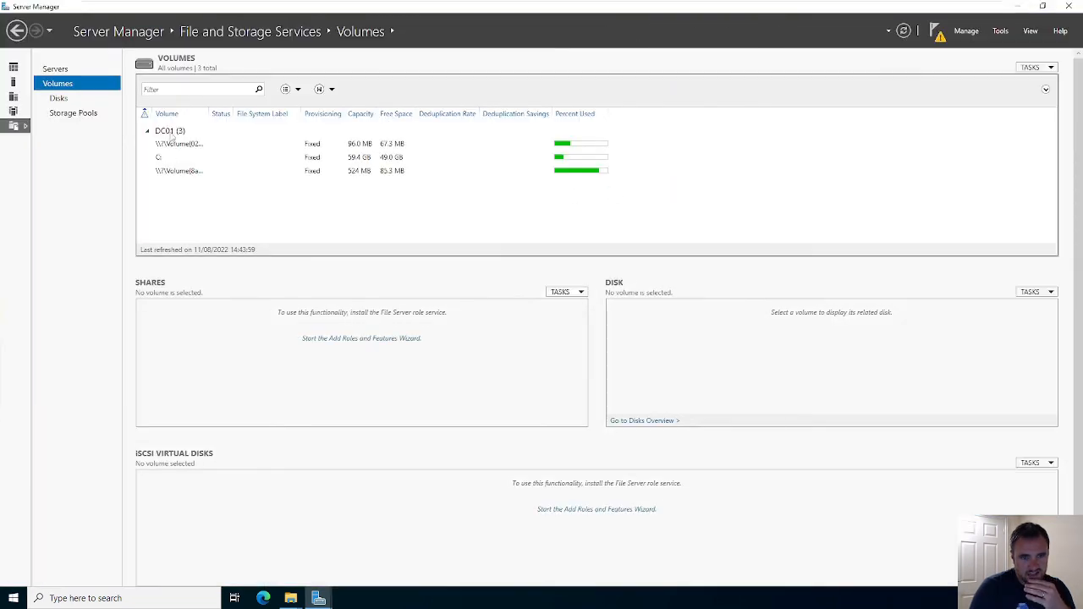
click(159, 160)
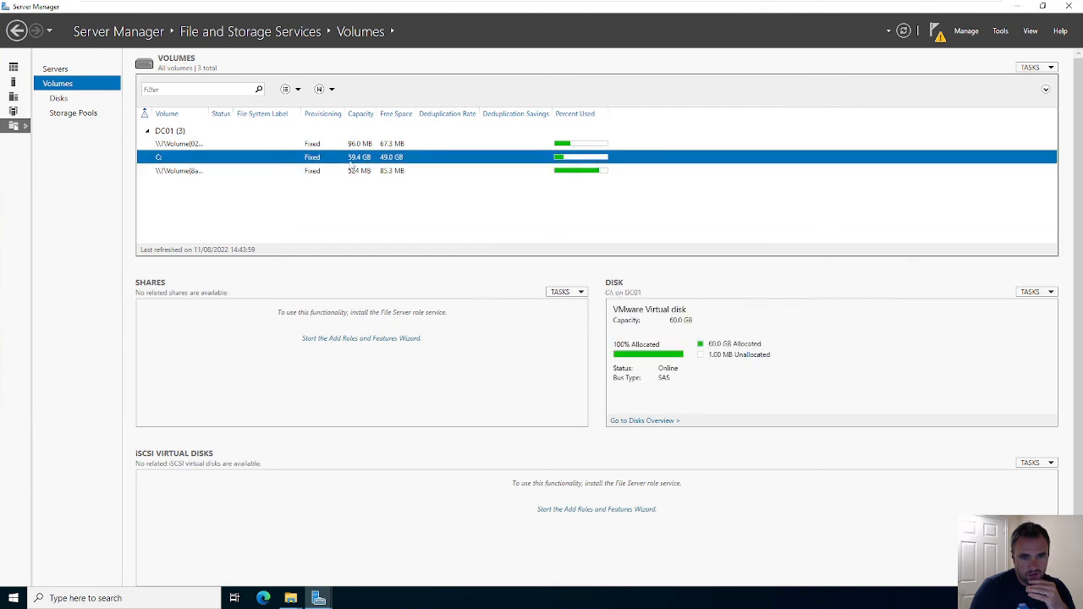
right_click(404, 162)
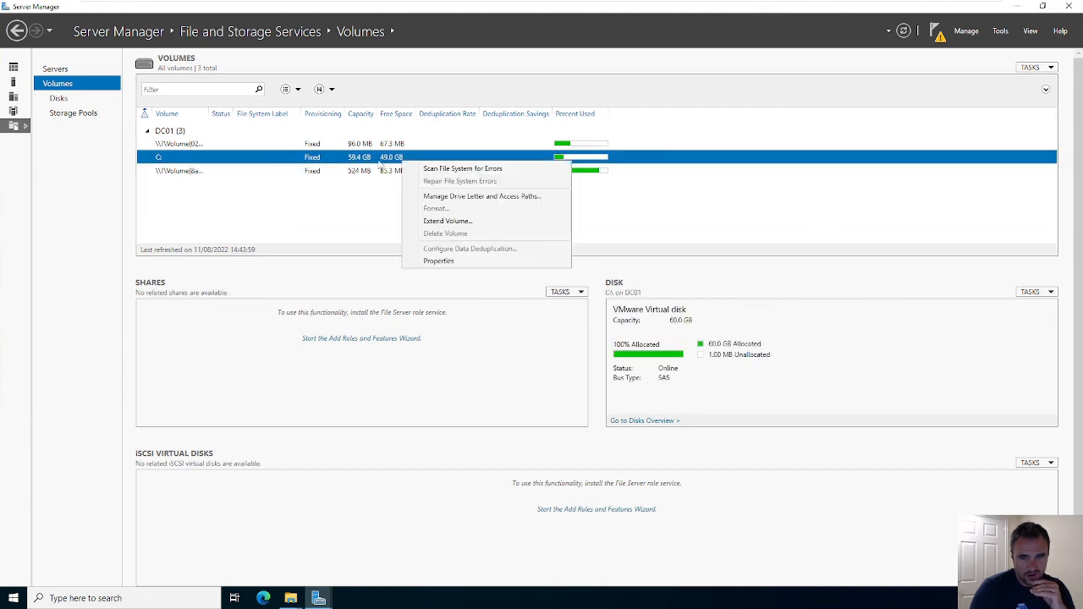
click(380, 163)
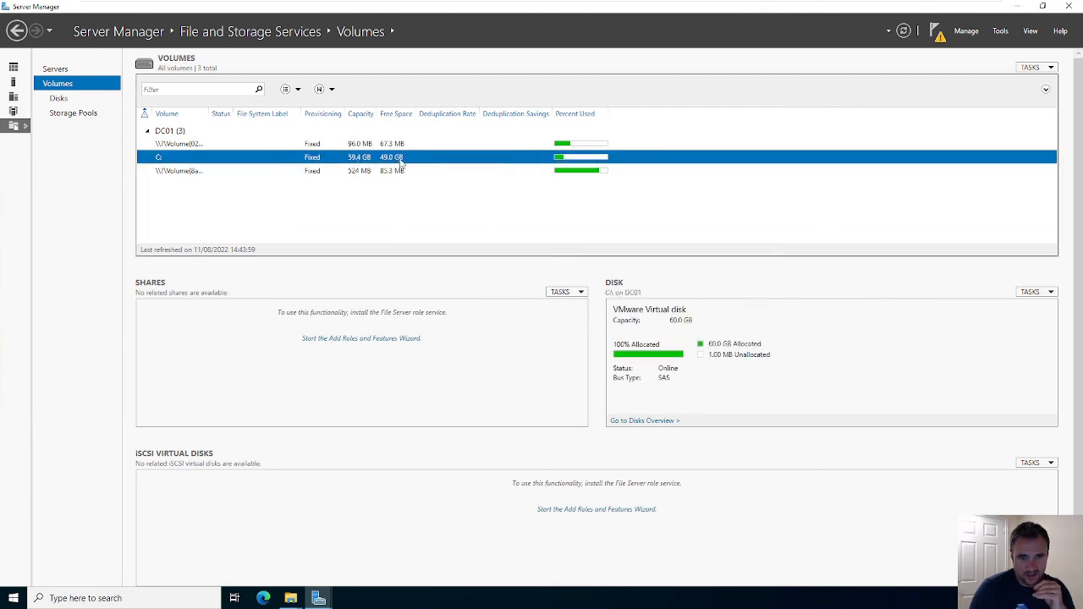
click(366, 146)
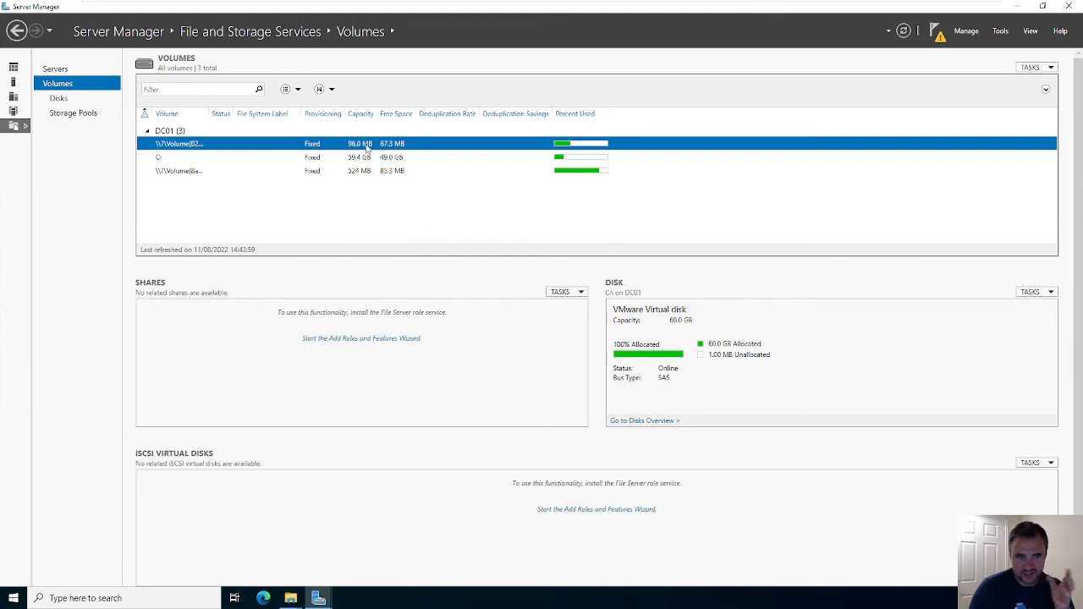
click(364, 170)
click(362, 159)
right_click(362, 159)
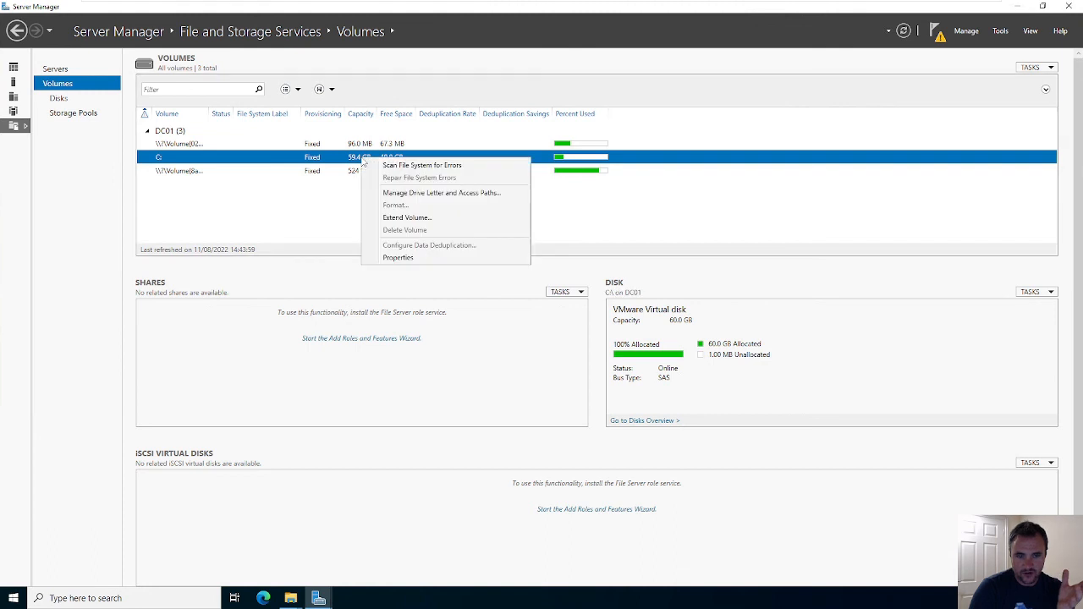
click(436, 218)
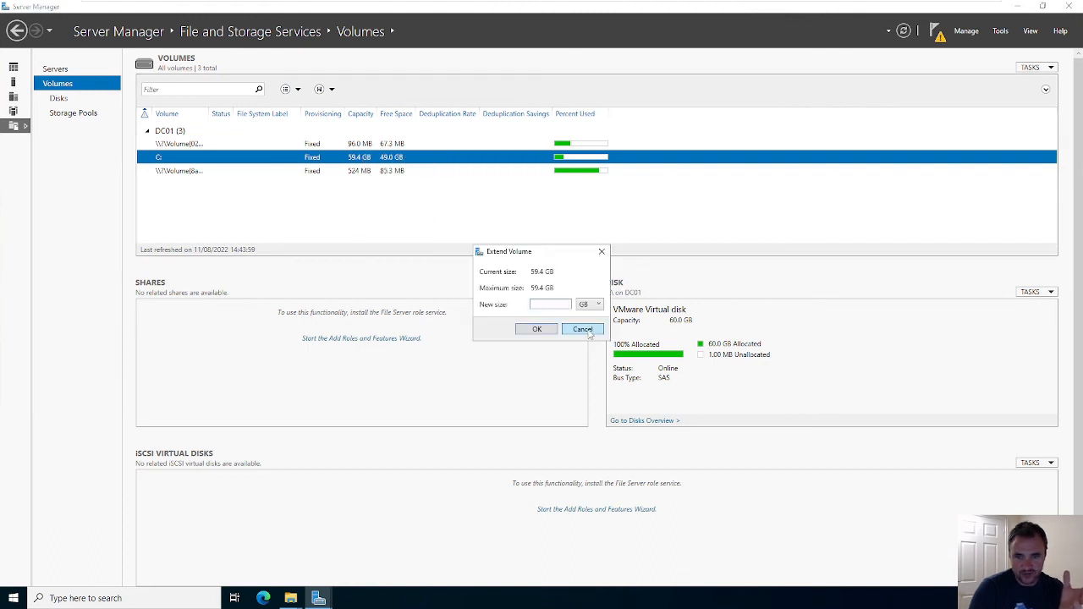
click(590, 335)
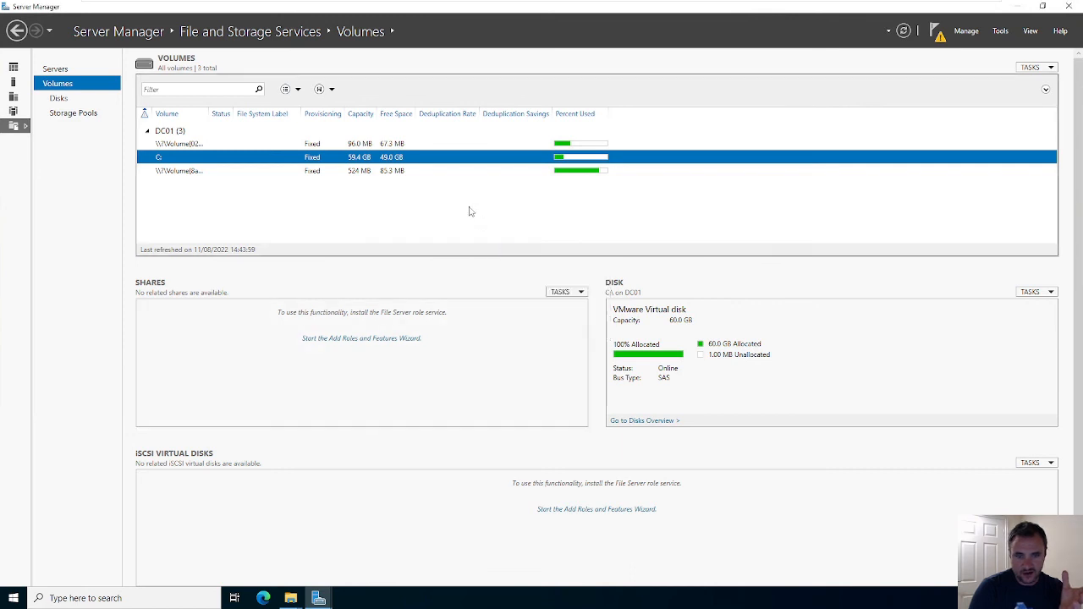
right_click(392, 156)
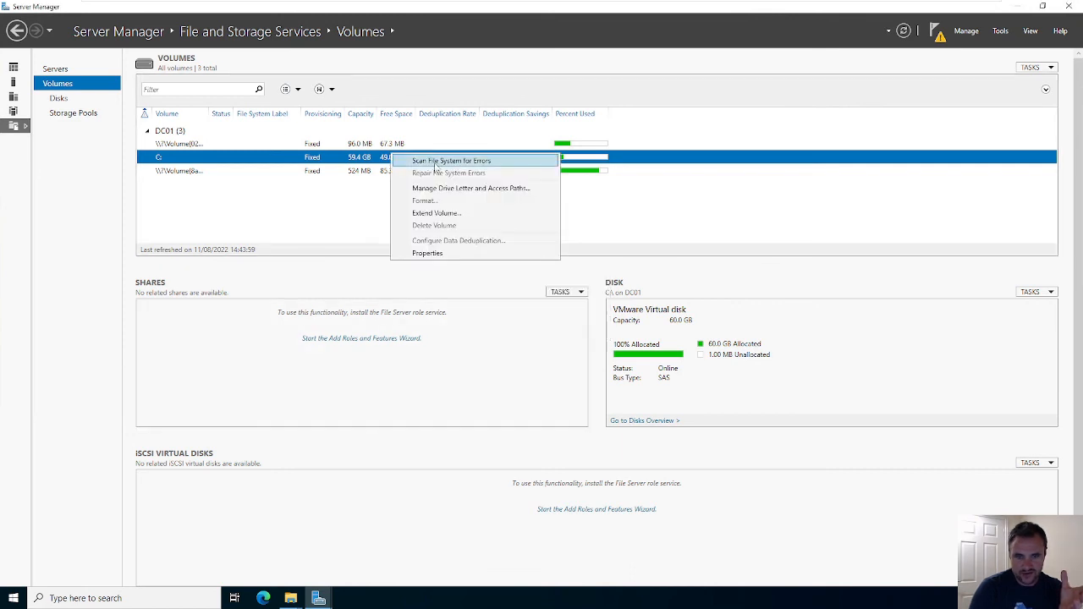
click(355, 170)
click(239, 158)
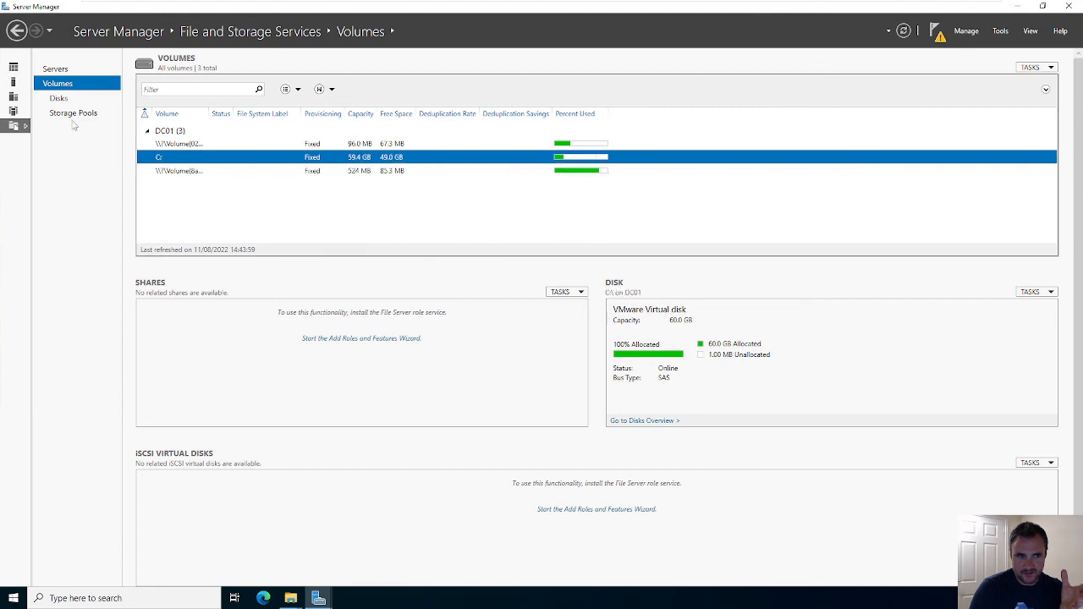
- Review DC01 under File and Storage Services > Servers, then close Server Manager
click(25, 127)
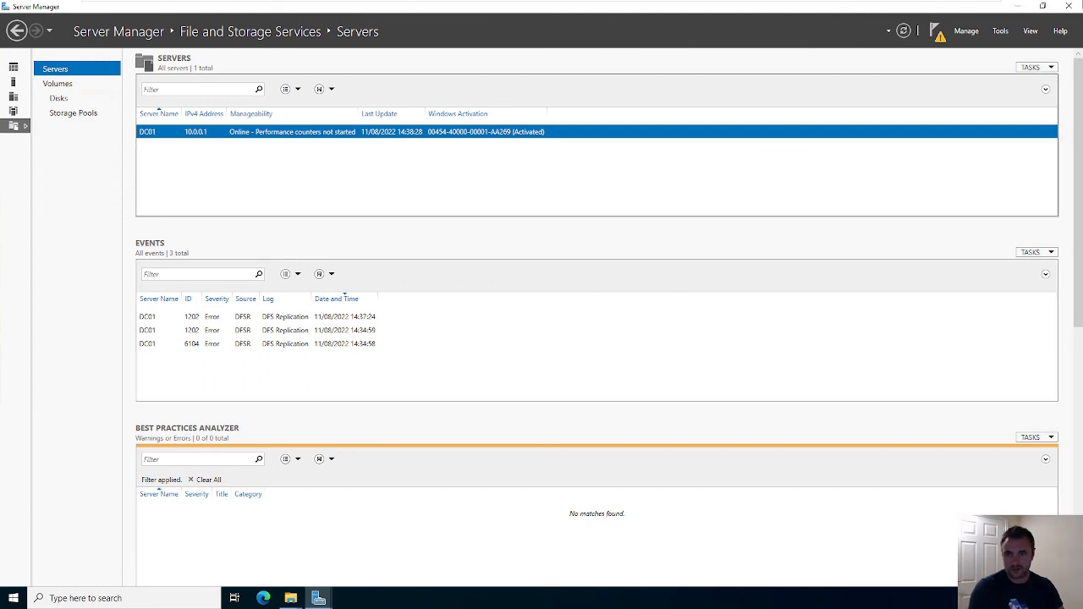
click(1080, 10)
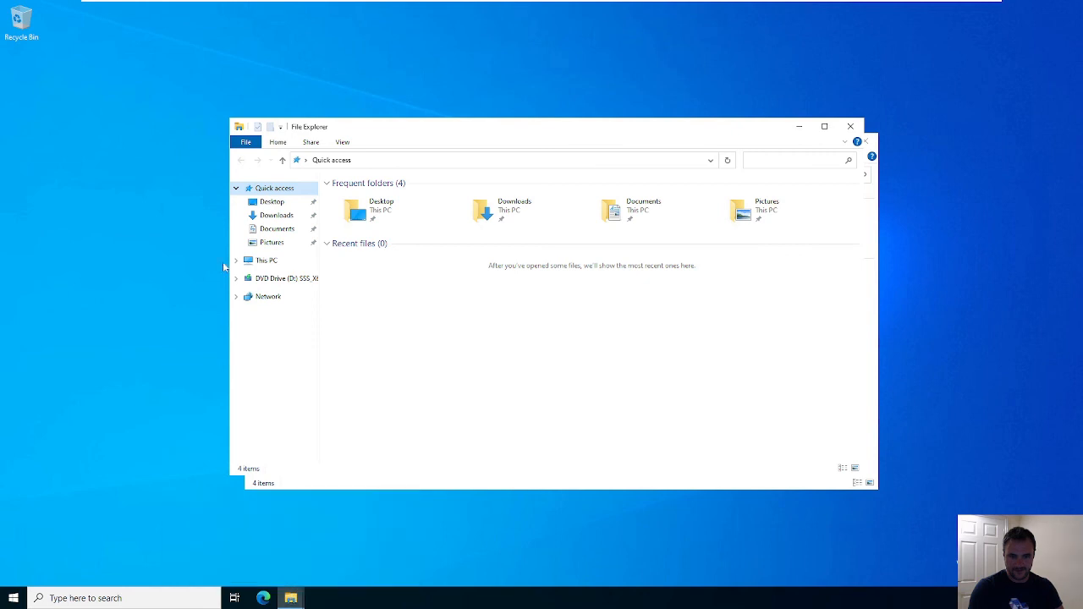
- Close both File Explorer windows and relaunch Server Manager from the Start menu
click(850, 126)
click(864, 141)
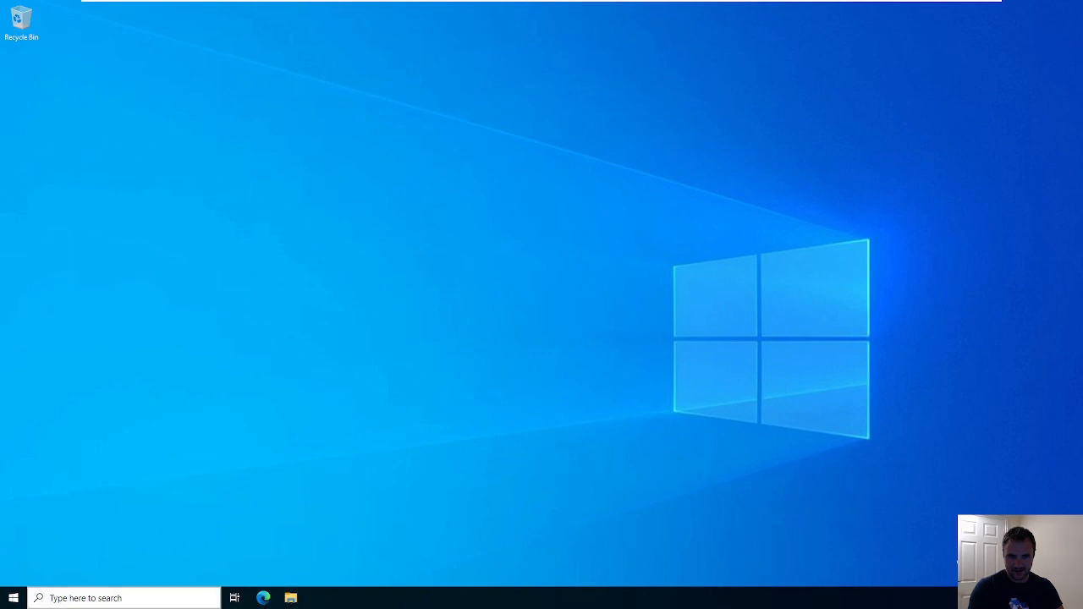
key(super)
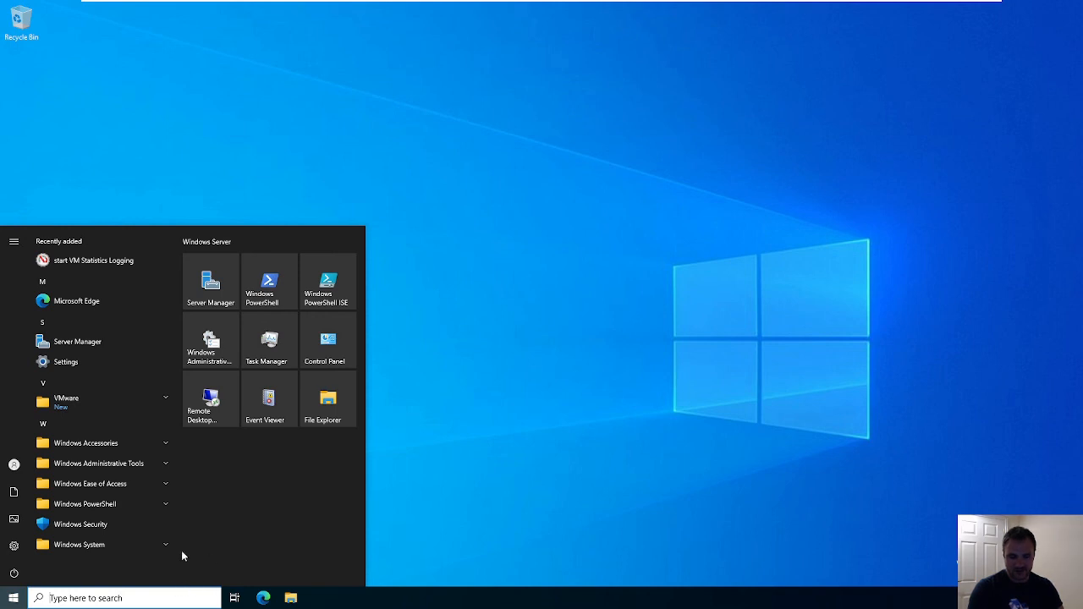
click(218, 292)
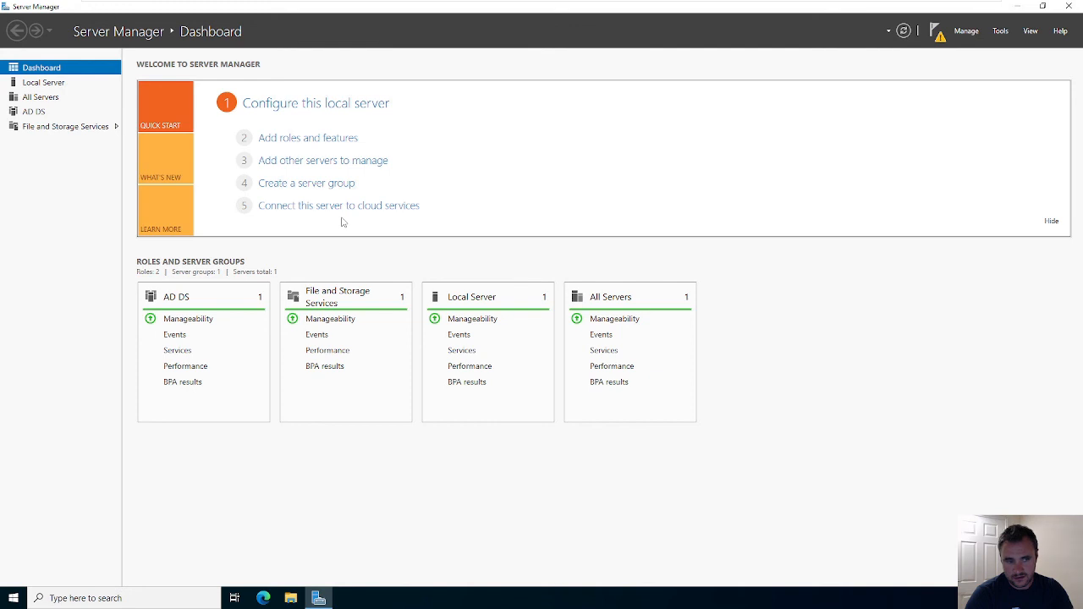
- Reopen the AD DS configuration wizard from notifications, then expand Windows Administrative Tools in Start
click(44, 112)
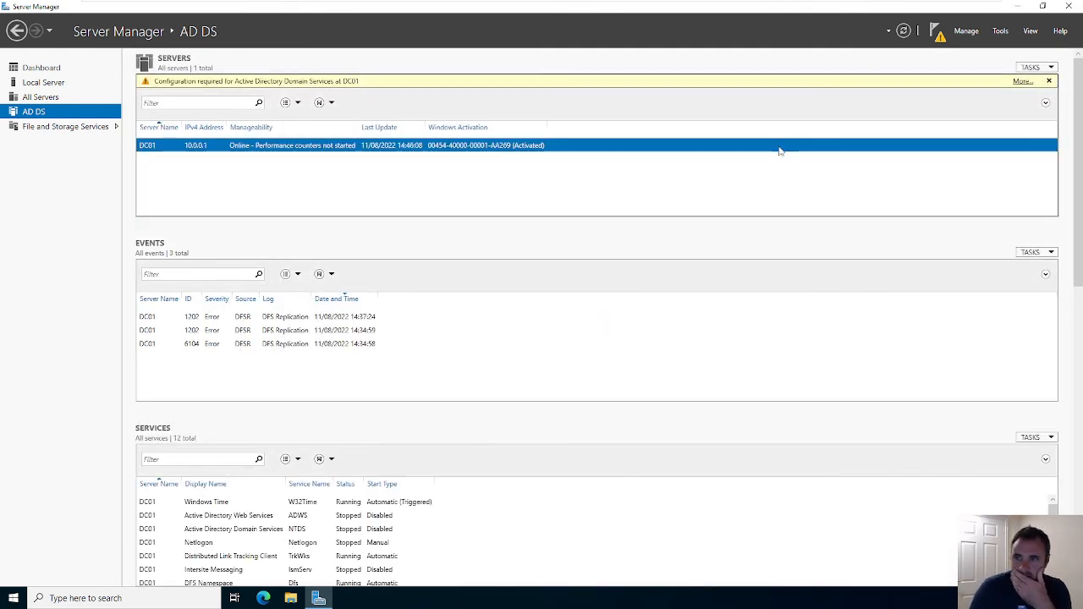
click(930, 31)
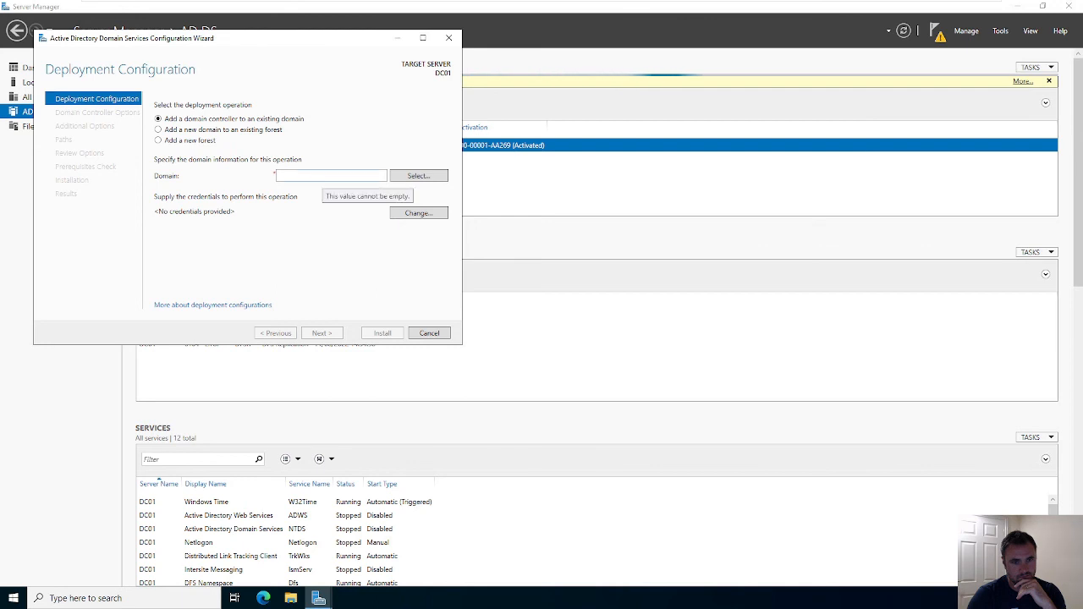
click(12, 598)
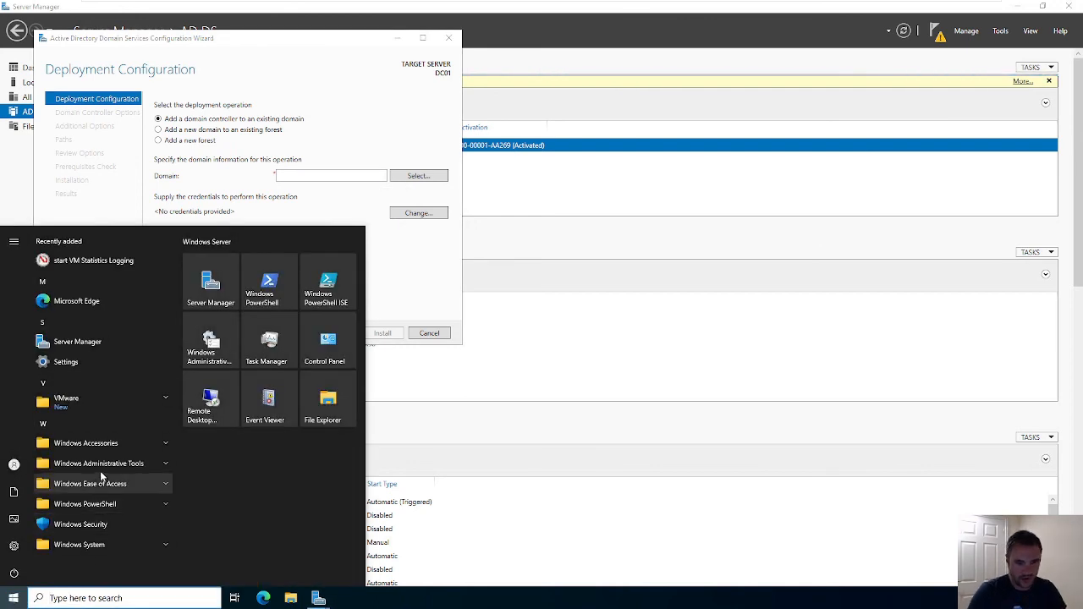
click(102, 464)
scroll(113, 493, down, 4)
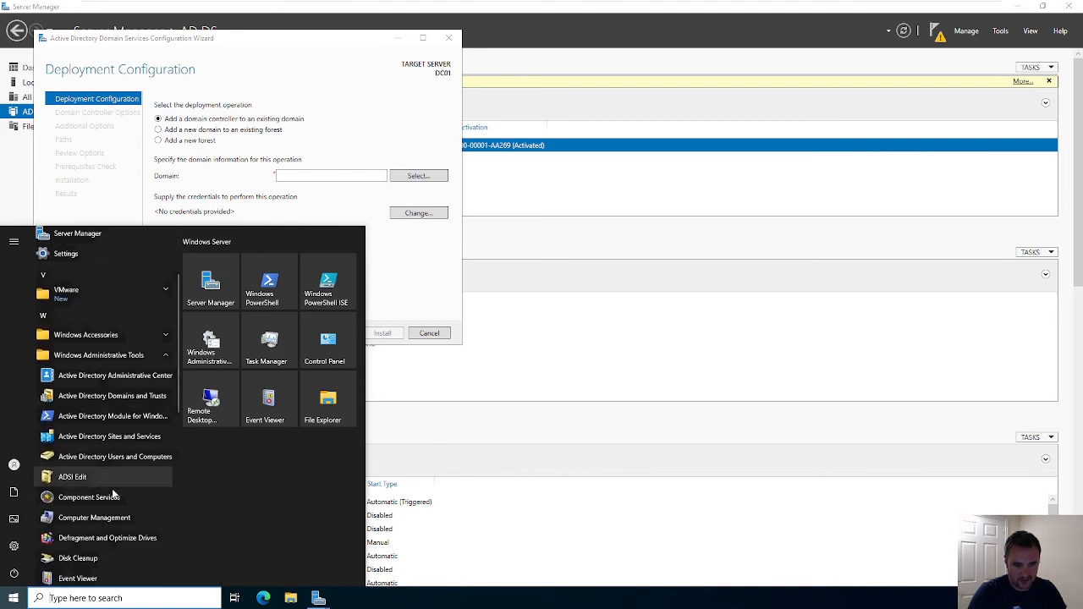
- Check Active Directory Users and Computers, dismiss the no-domain warning, and close the console
scroll(113, 494, down, 5)
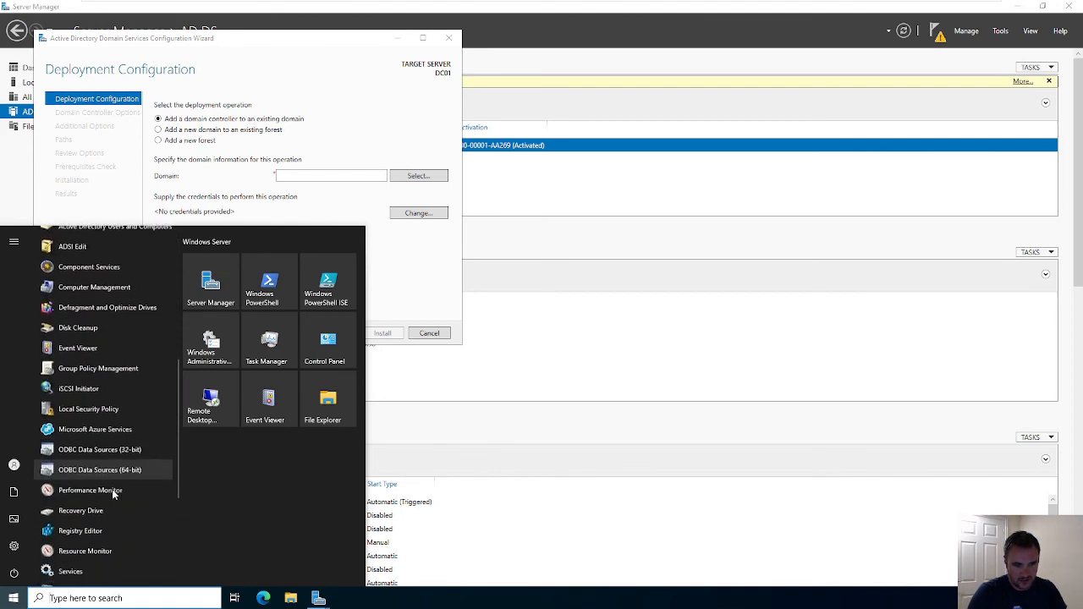
scroll(113, 494, up, 9)
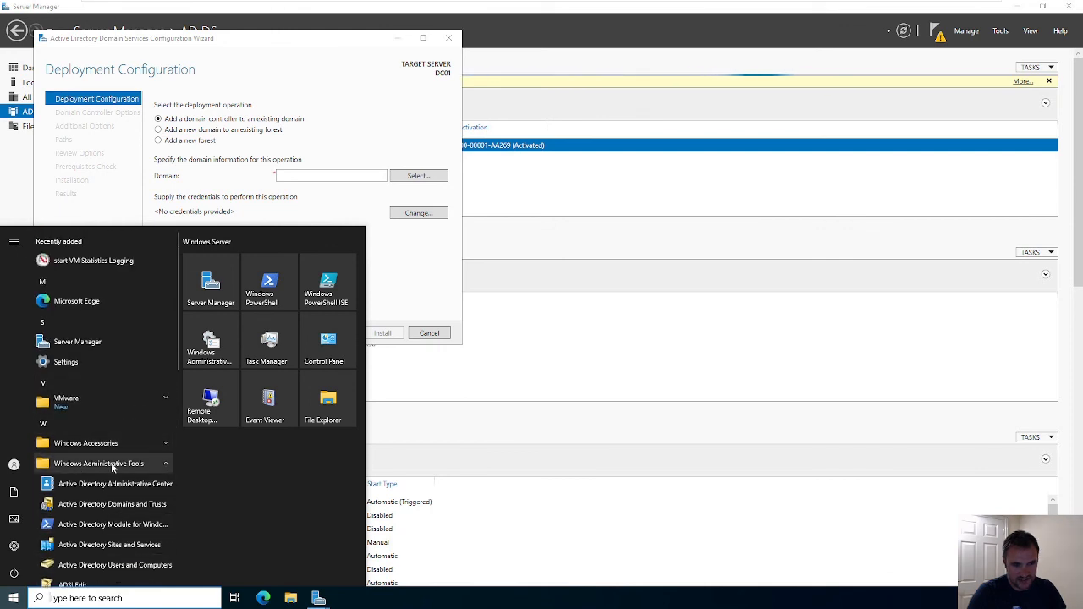
scroll(136, 468, down, 1)
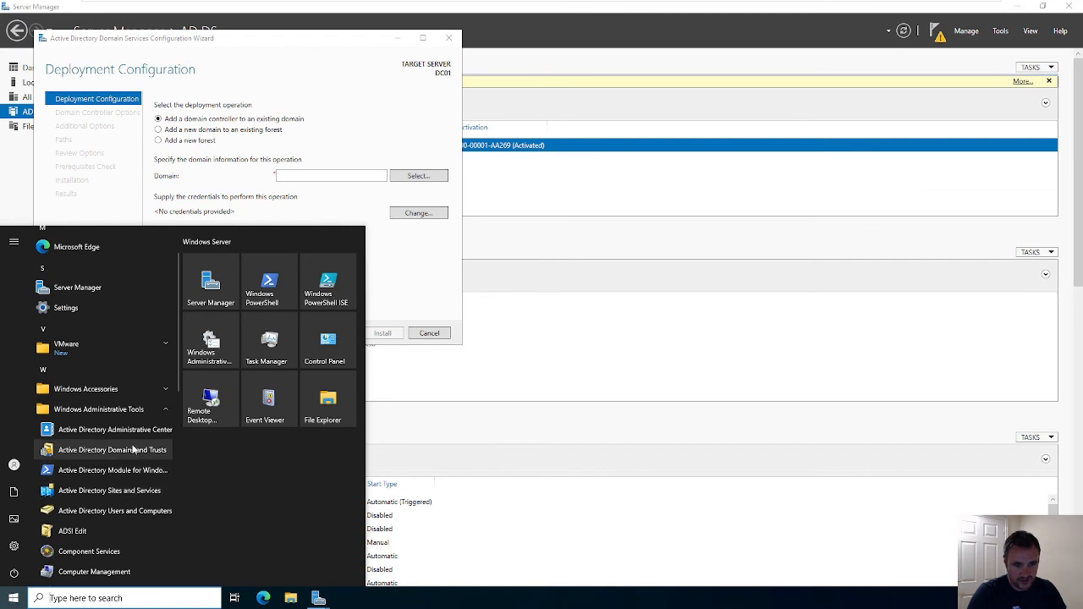
click(121, 513)
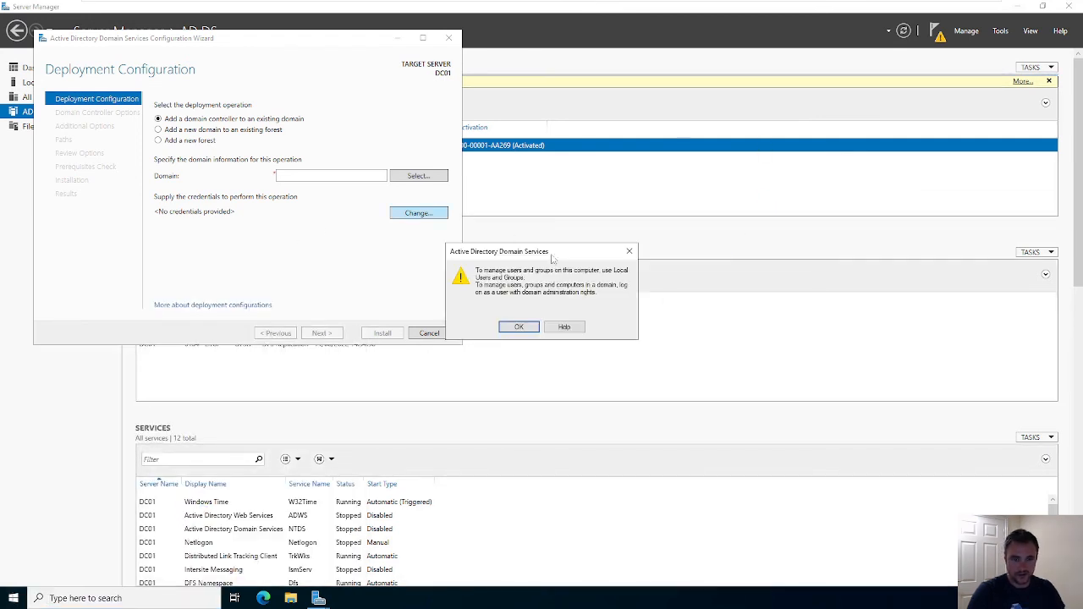
click(628, 252)
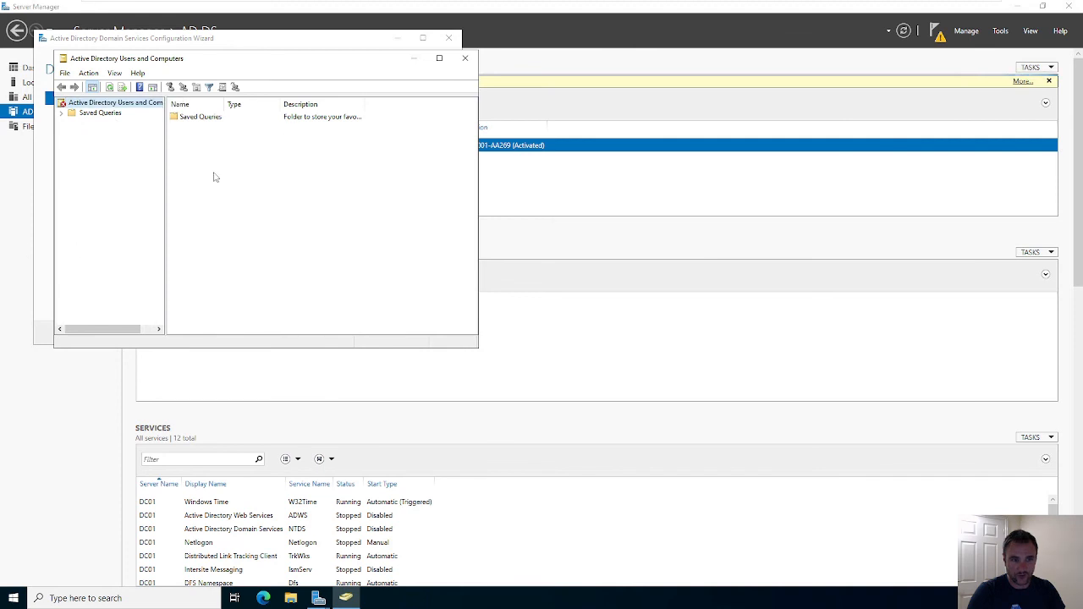
click(464, 57)
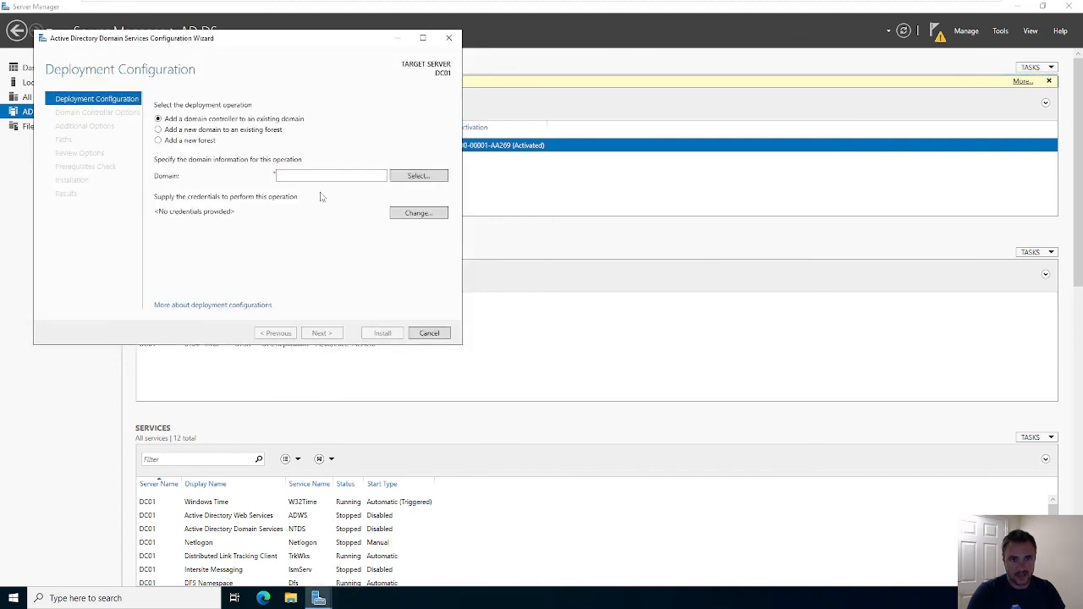
- Choose Add a new forest with root domain ccsc.local and proceed to Domain Controller Options
click(194, 141)
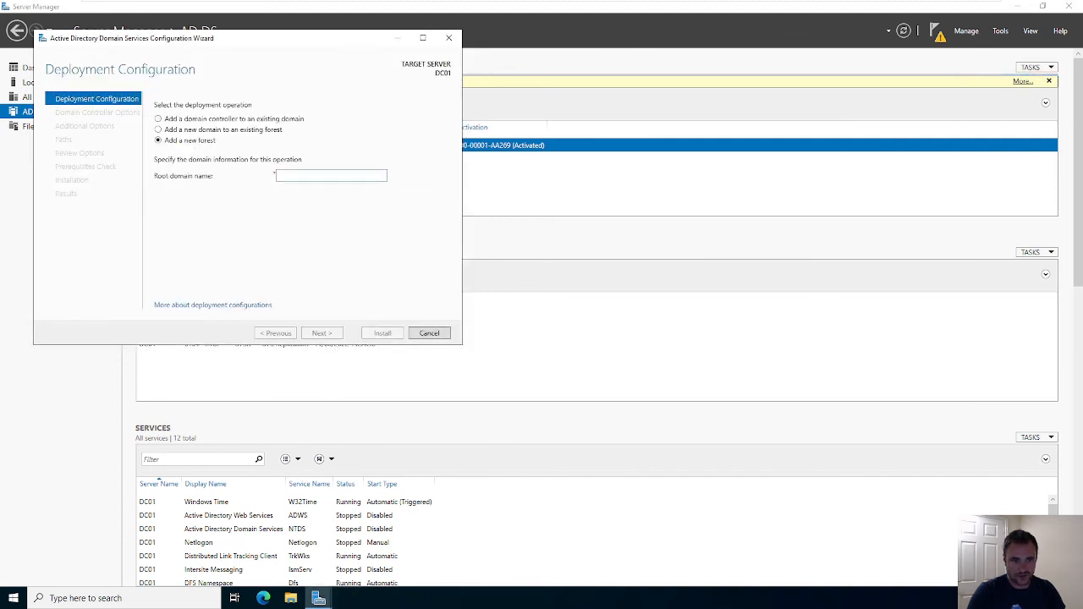
click(277, 175)
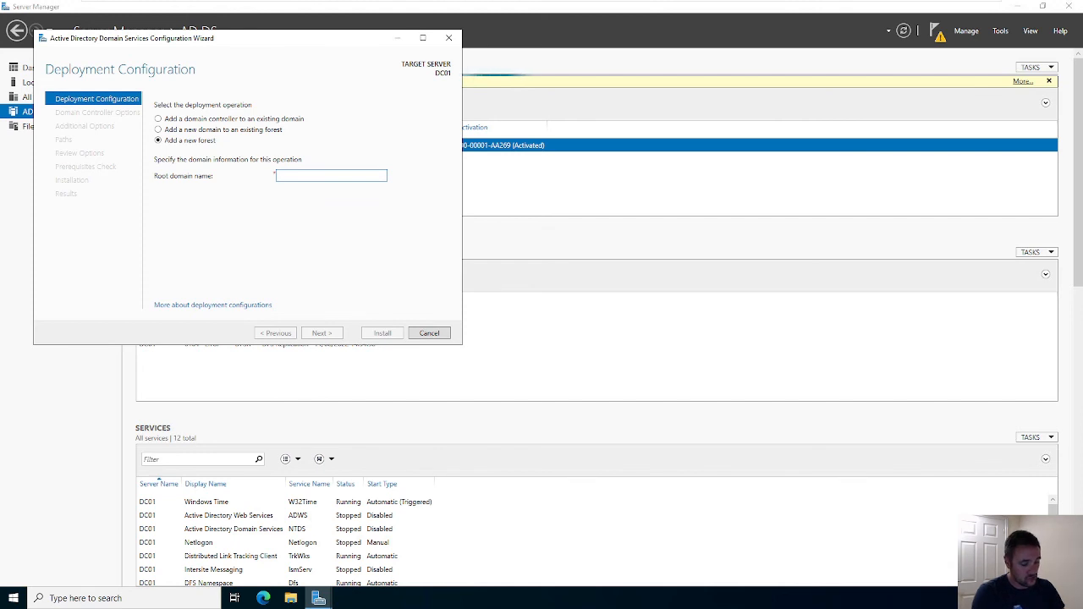
text(ccsc)
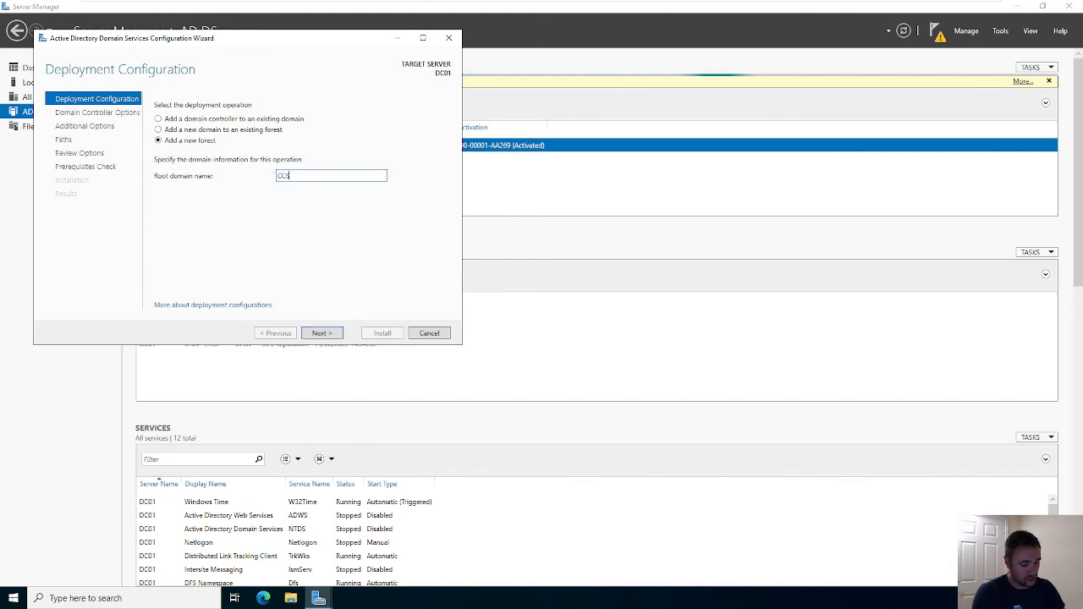
text(.local)
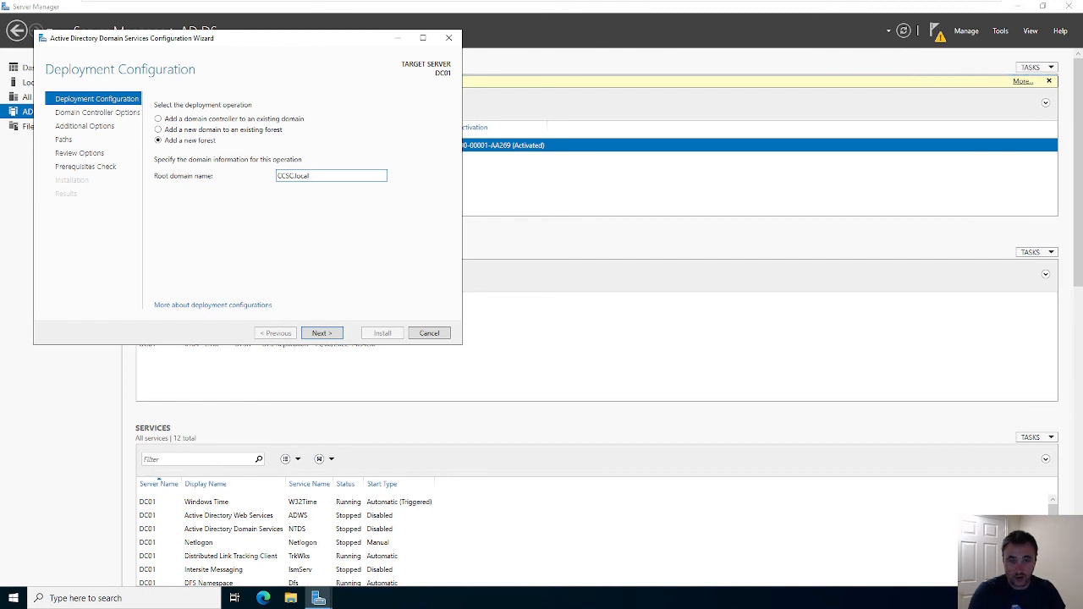
click(320, 334)
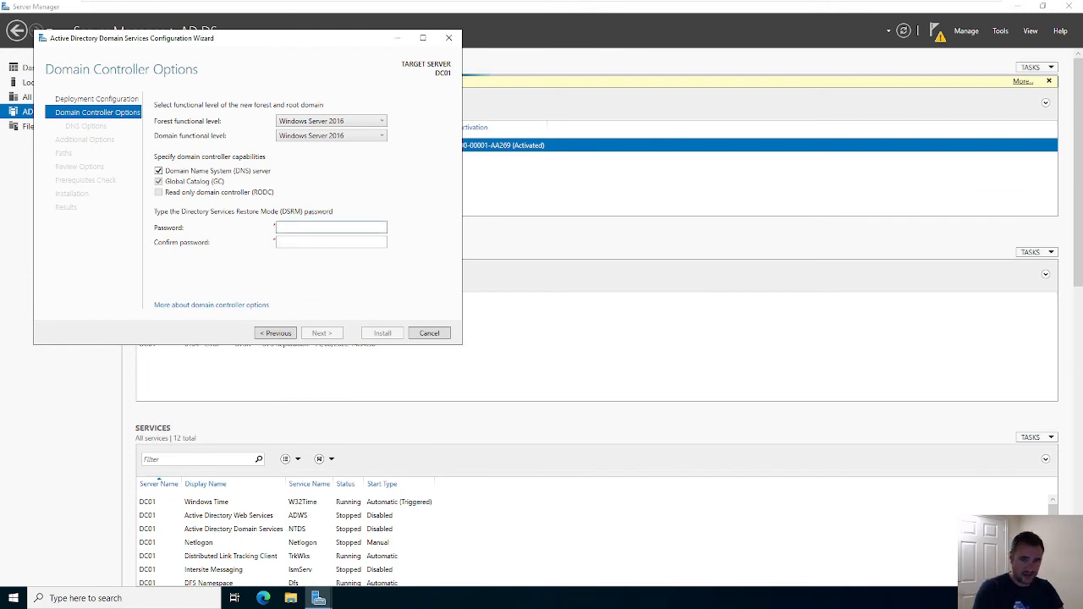
- Enter and confirm the DSRM password, then continue past Domain Controller Options
text(********)
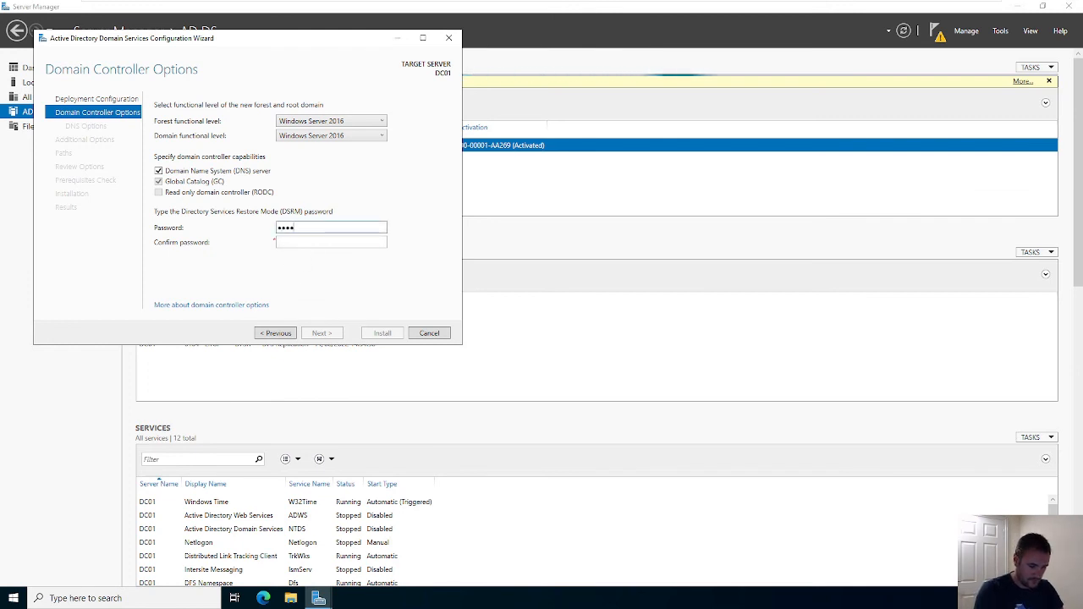
key(Tab)
text(******)
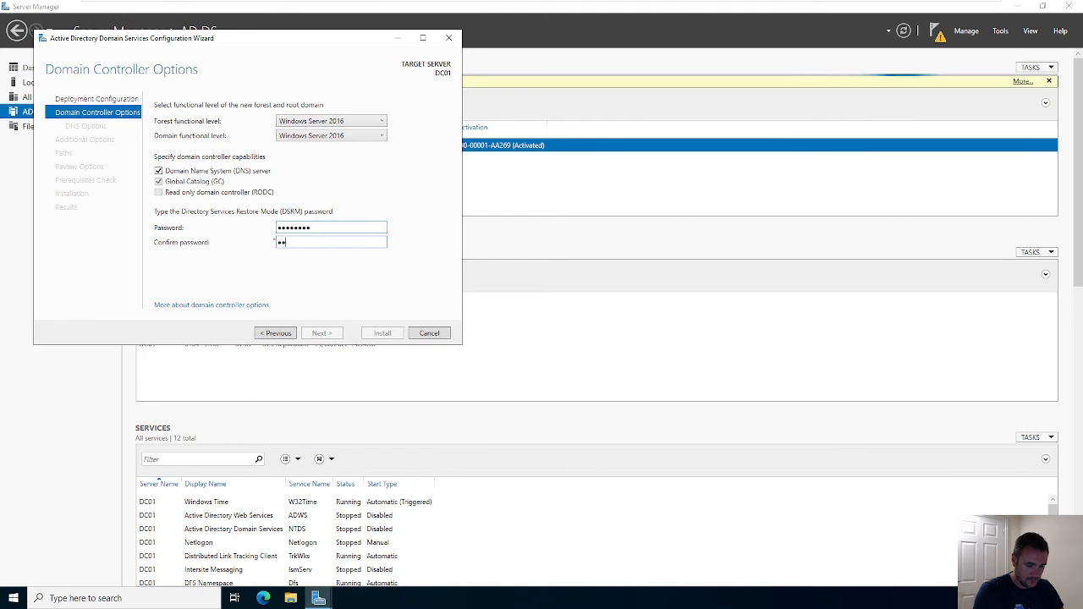
text(**)
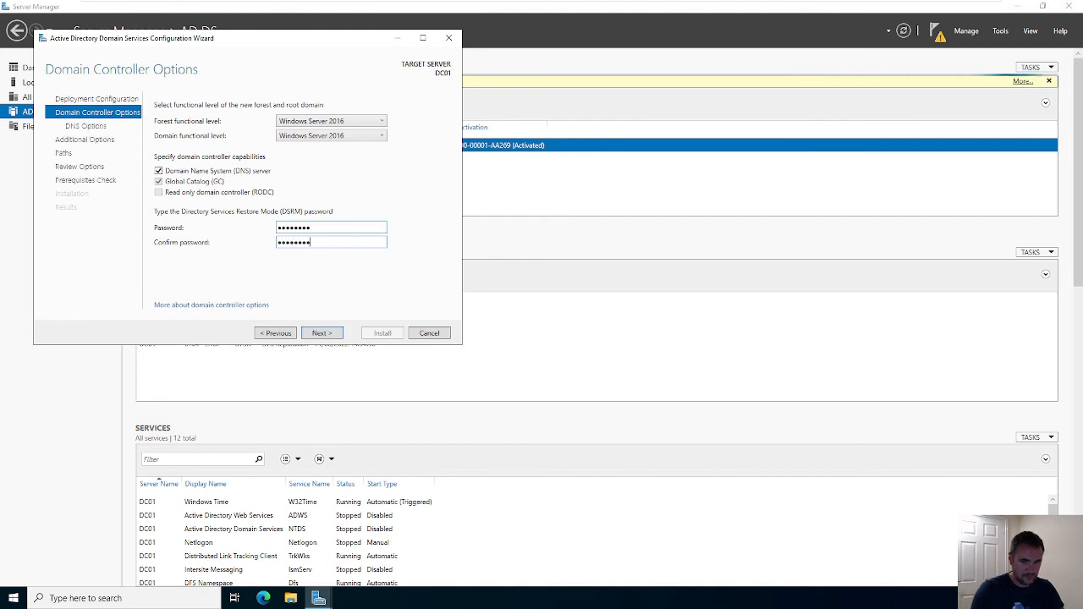
click(313, 333)
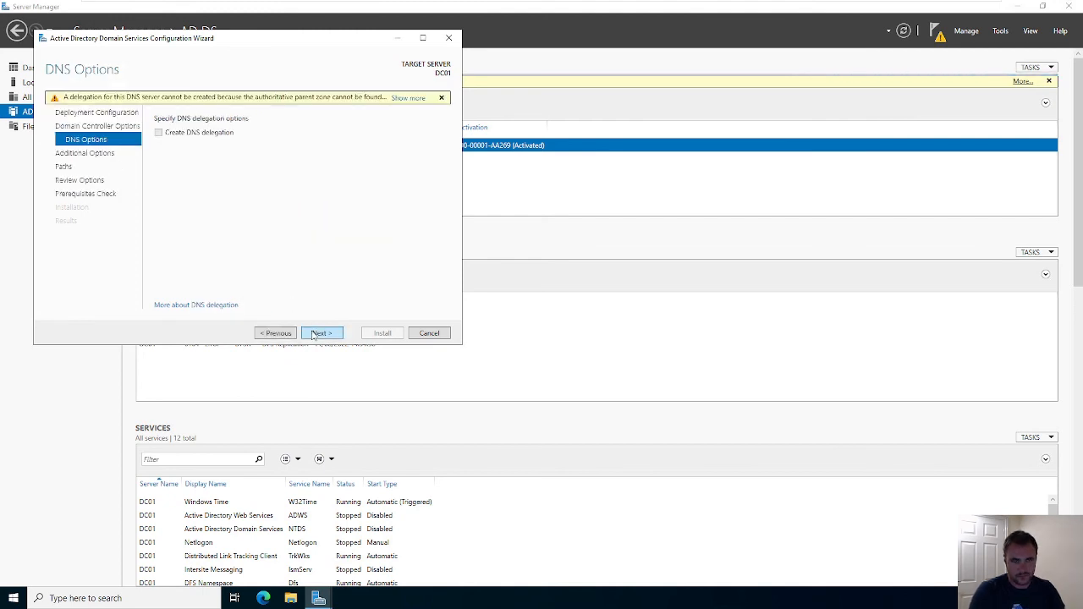
- Accept the DNS options, NetBIOS name CCSC and default NTDS/SYSVOL paths
click(318, 333)
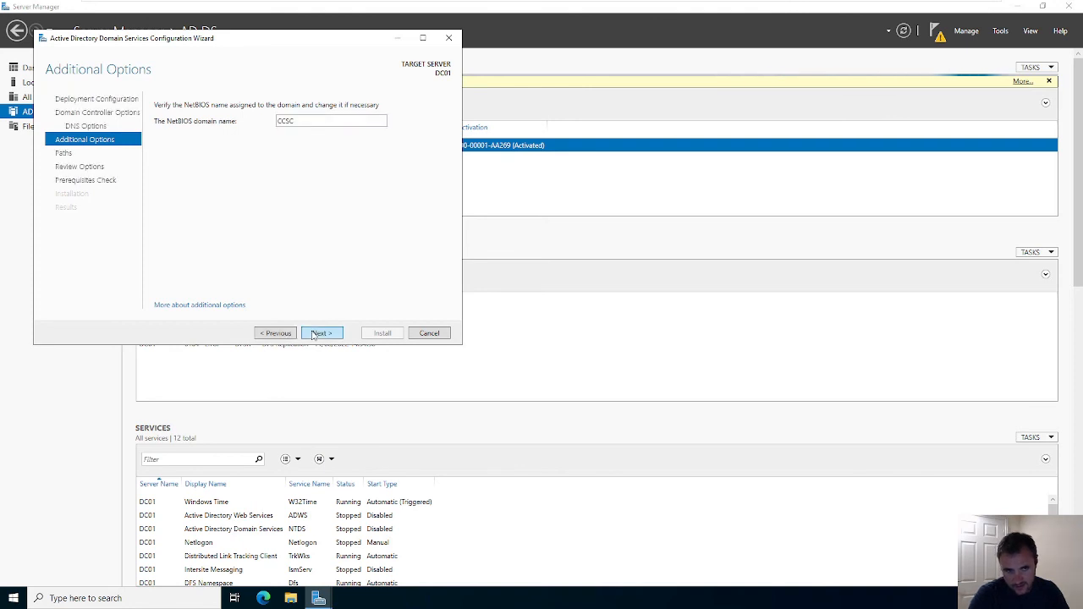
click(316, 335)
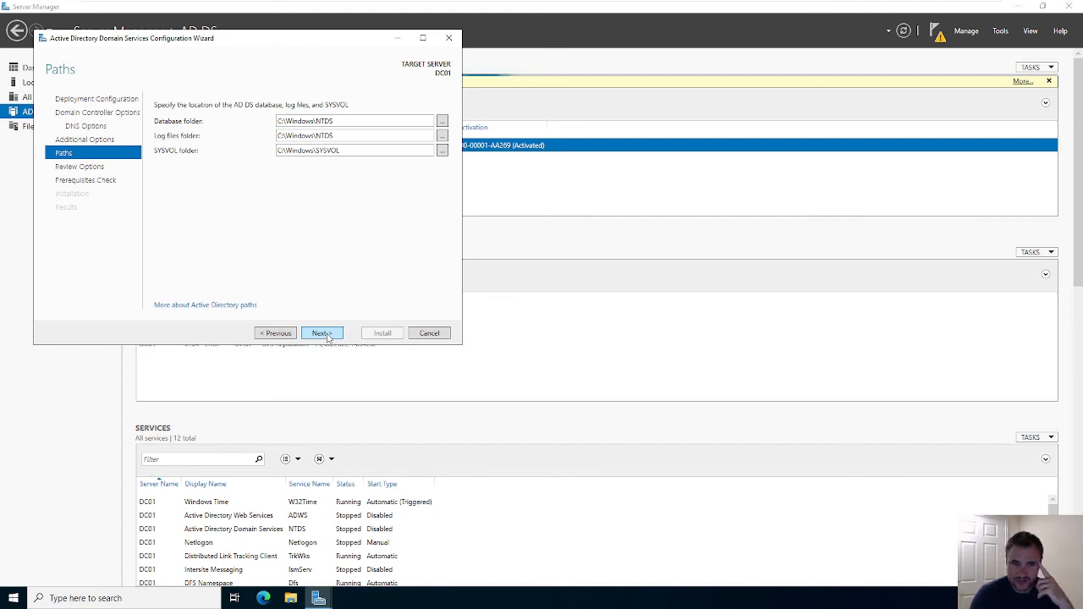
click(322, 333)
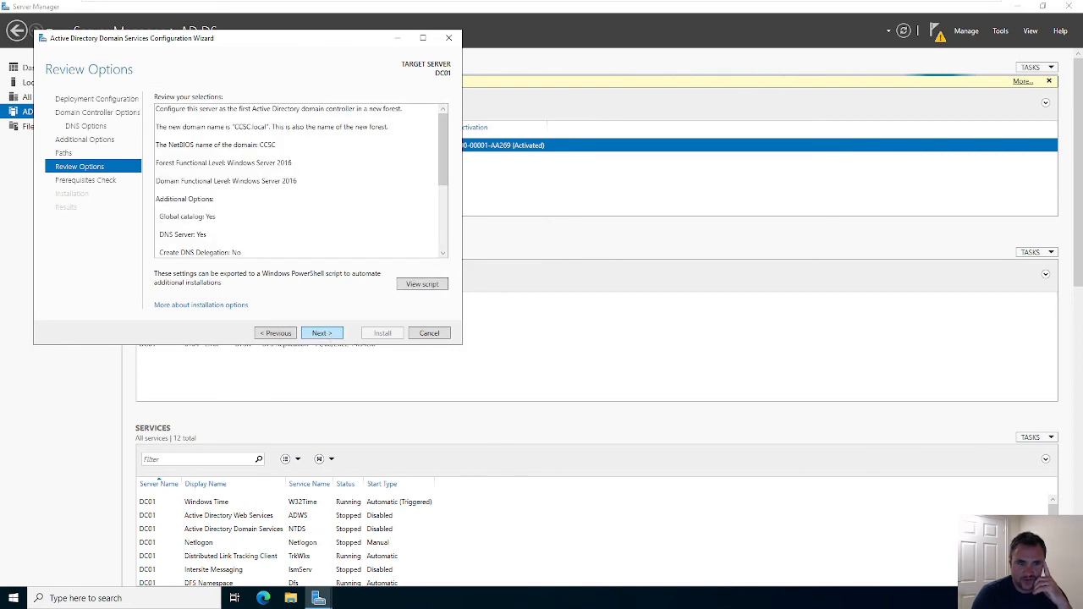
- Review the CCSC.local selections, pass the prerequisites check, and start the domain controller installation
scroll(298, 180, down, 3)
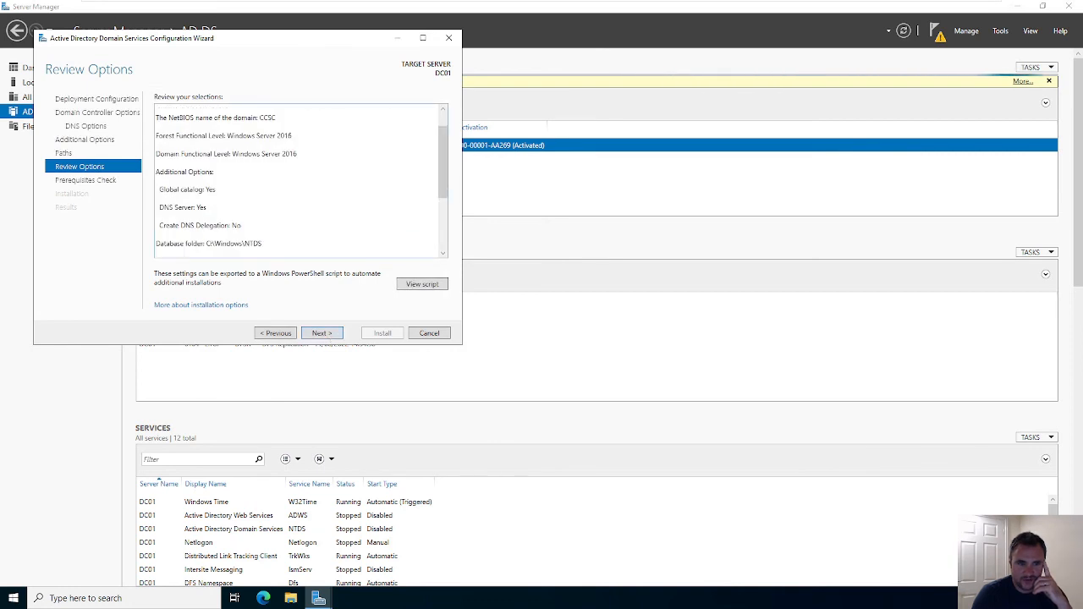
click(320, 333)
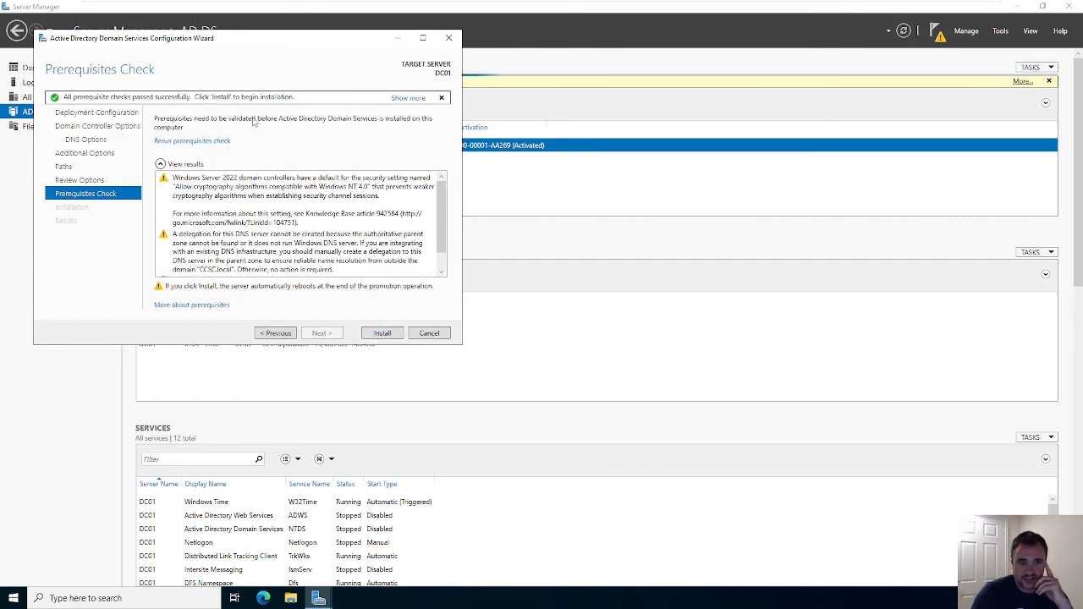
scroll(254, 199, down, 3)
scroll(356, 190, up, 3)
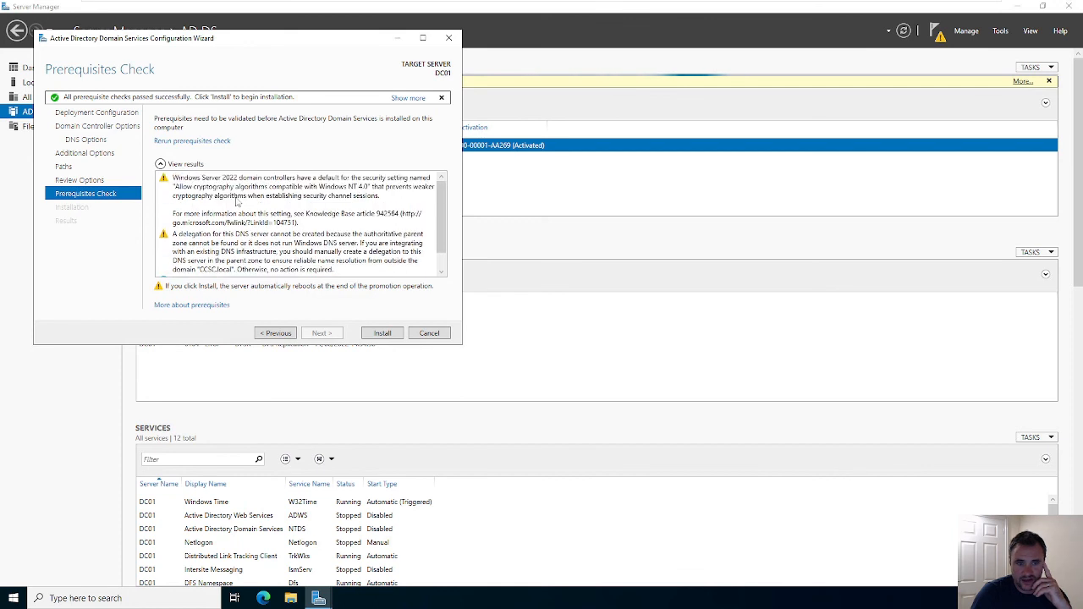
scroll(356, 219, down, 2)
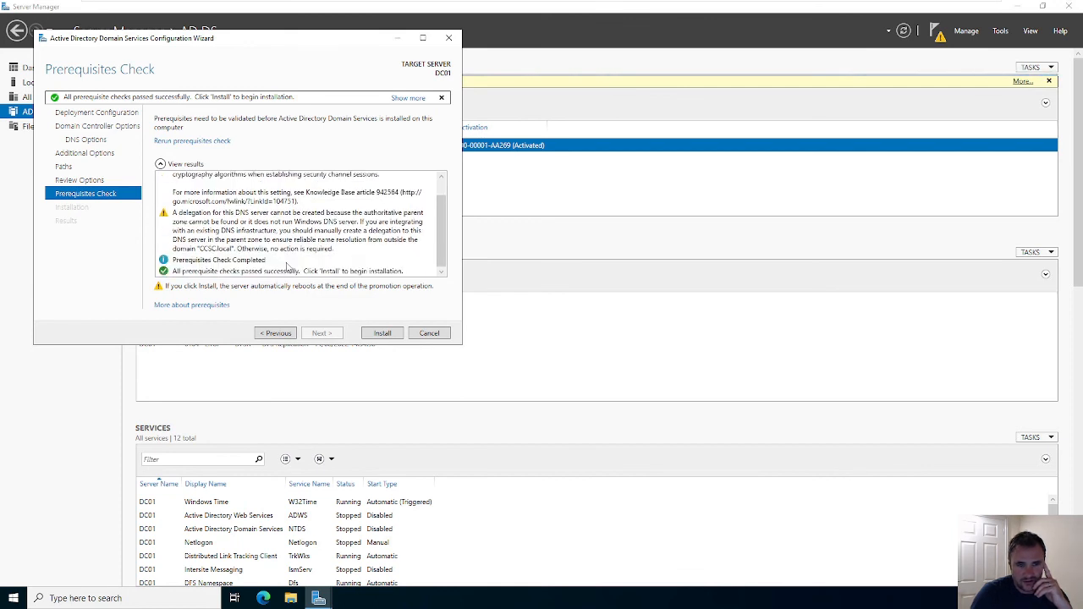
click(377, 334)
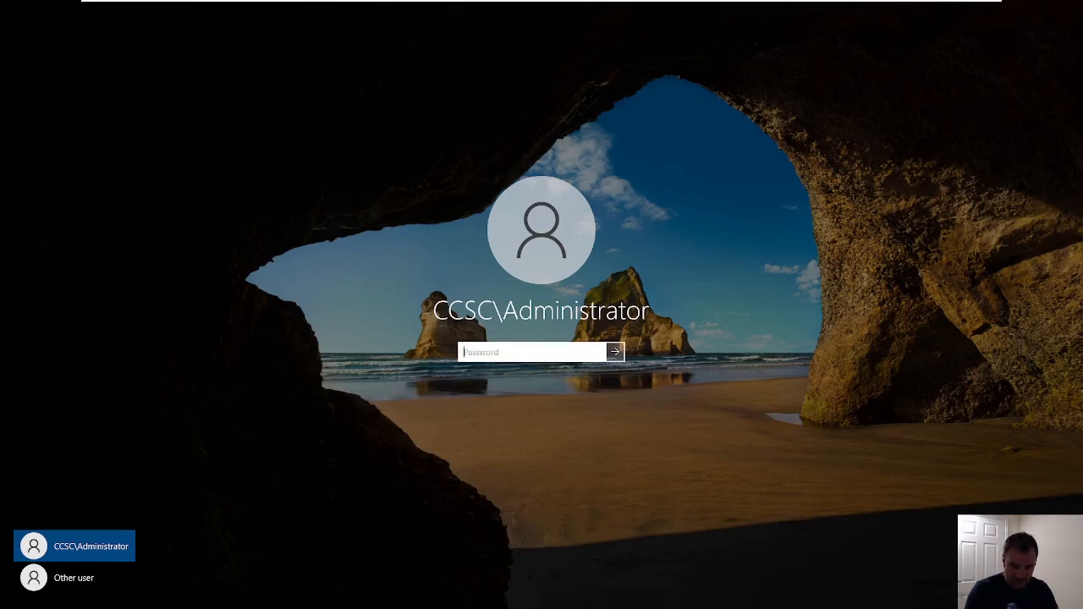
- Sign in as CCSC\Administrator with the domain administrator password
text(••)
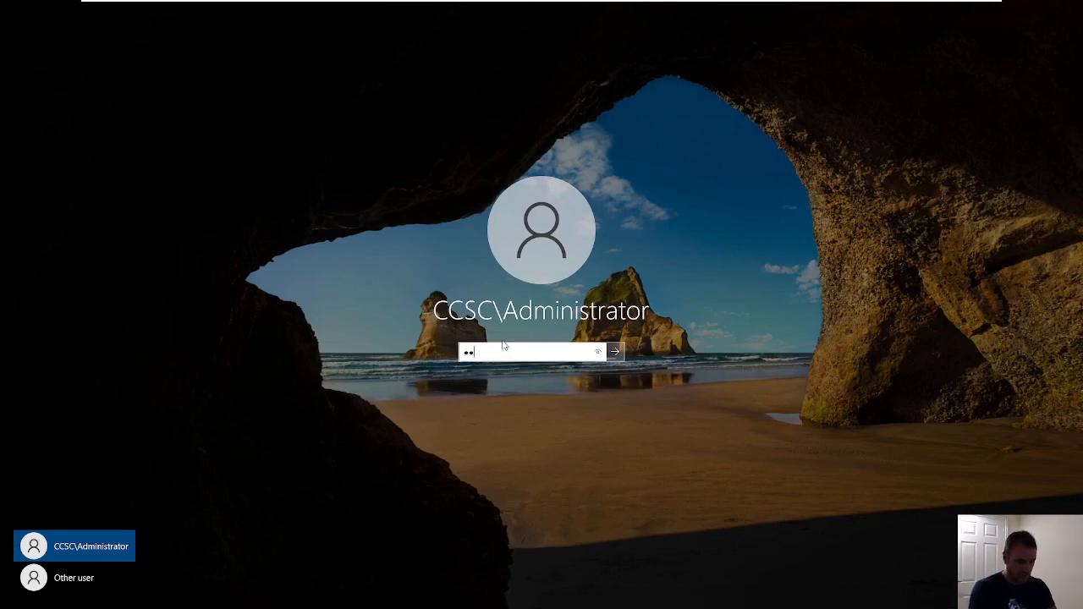
text(••••••)
key(Return)
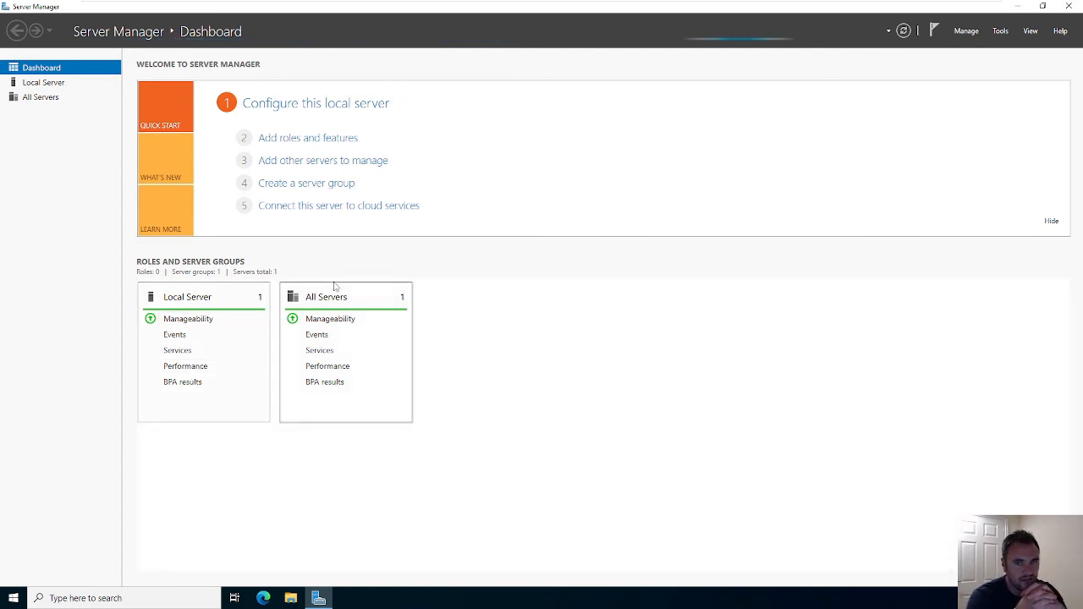
- Launch Active Directory Users and Computers from Windows Administrative Tools
click(14, 596)
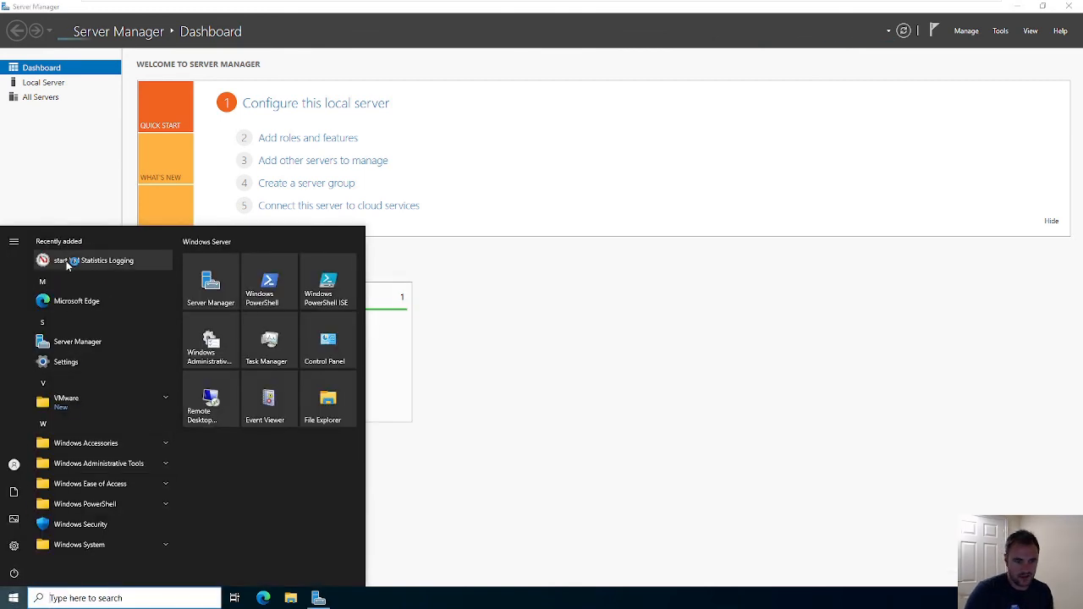
click(87, 463)
scroll(103, 494, down, 4)
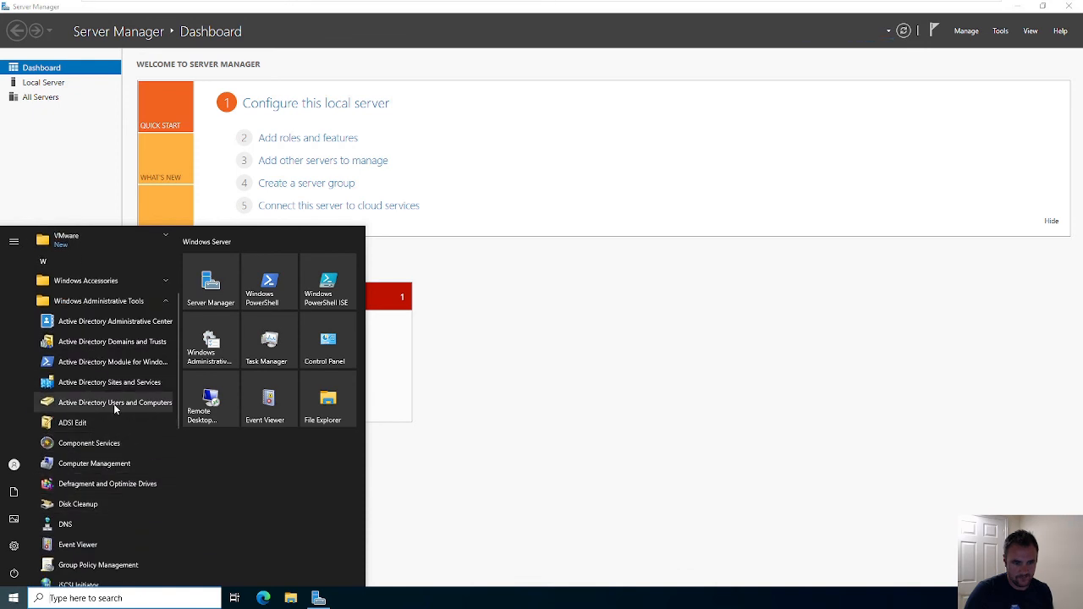
click(113, 403)
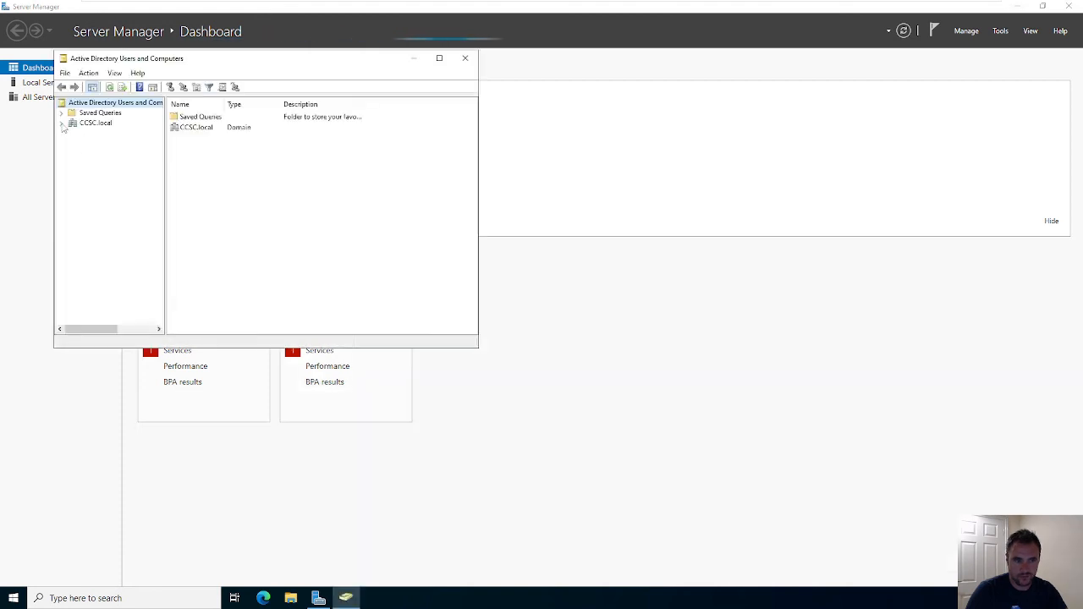
- Expand CCSC.local, confirm DC01 under Domain Controllers, and view the empty Computers container
click(61, 124)
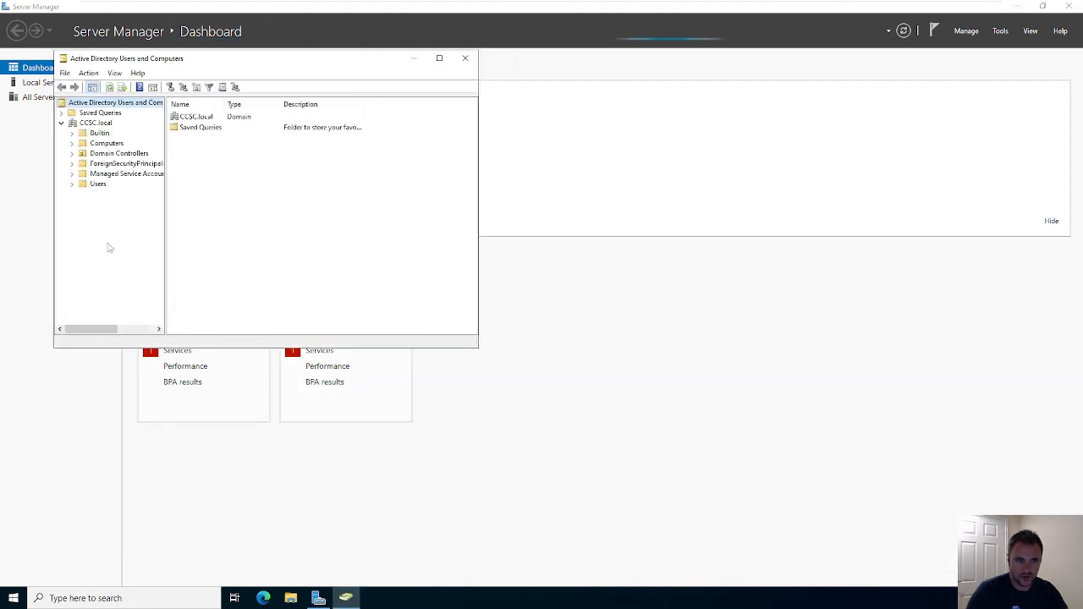
click(99, 154)
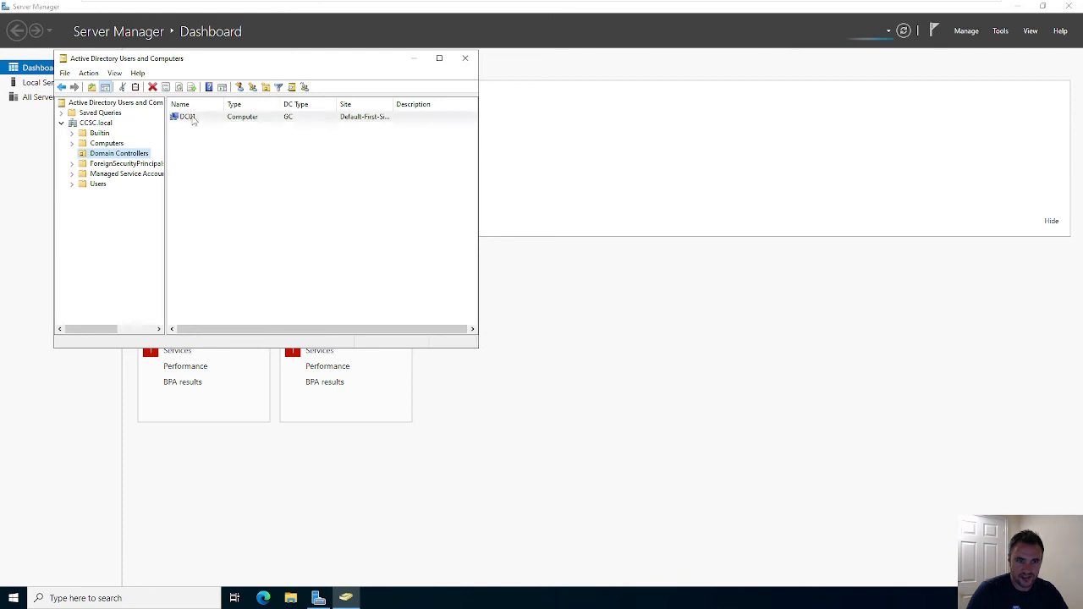
click(192, 118)
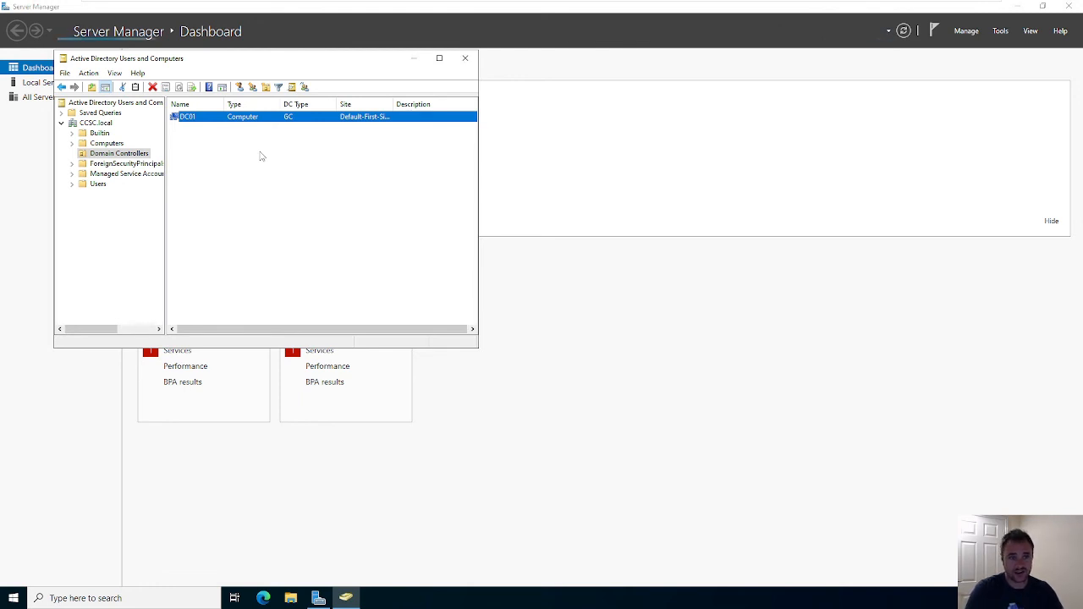
click(106, 143)
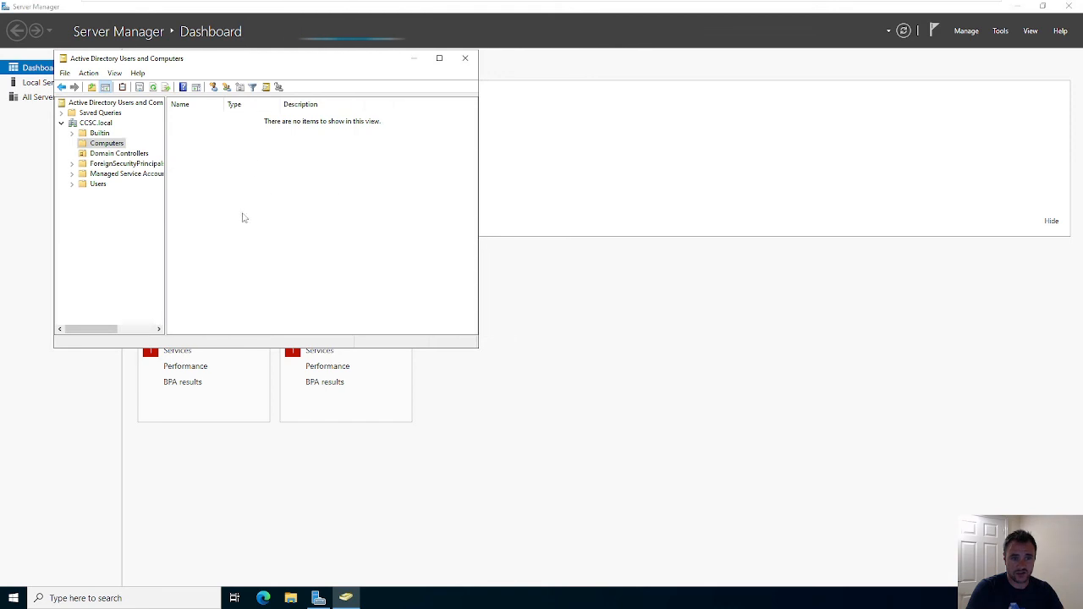